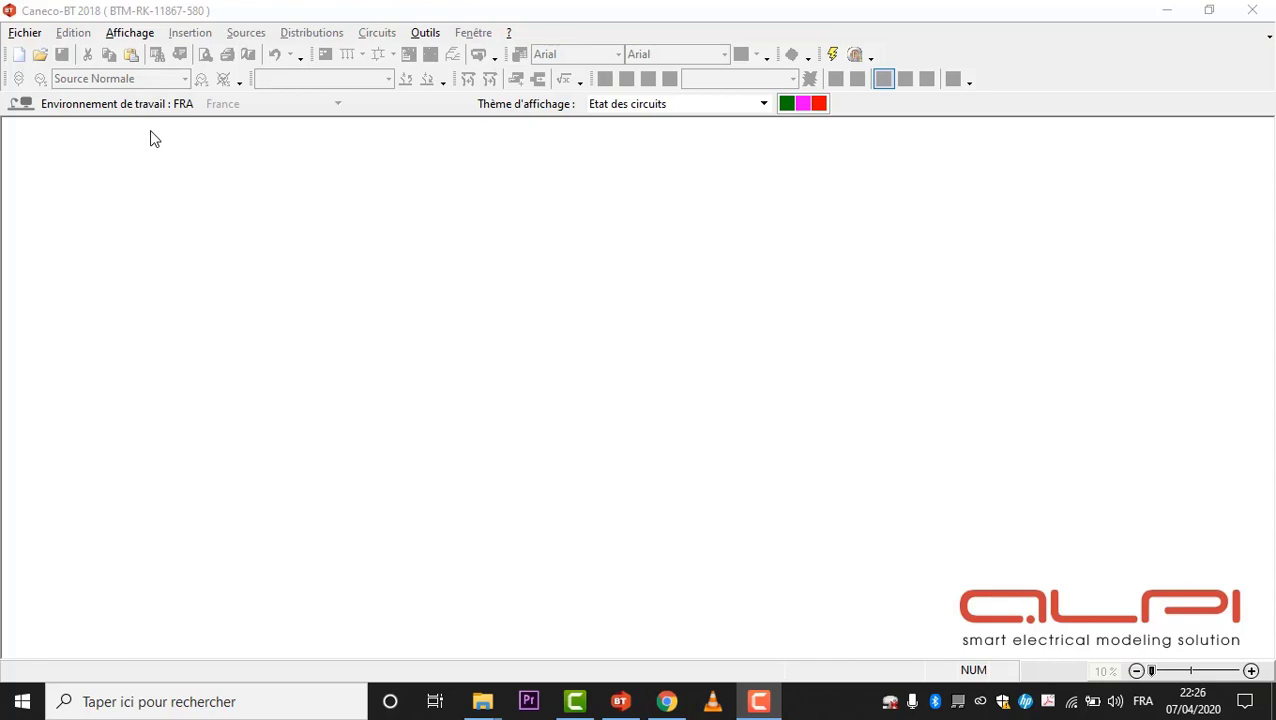
Step: Create a new project and open the list of manufacturer files for general-use circuit breakers (Disjoncteurs, Usage Général)
left_click(43, 48)
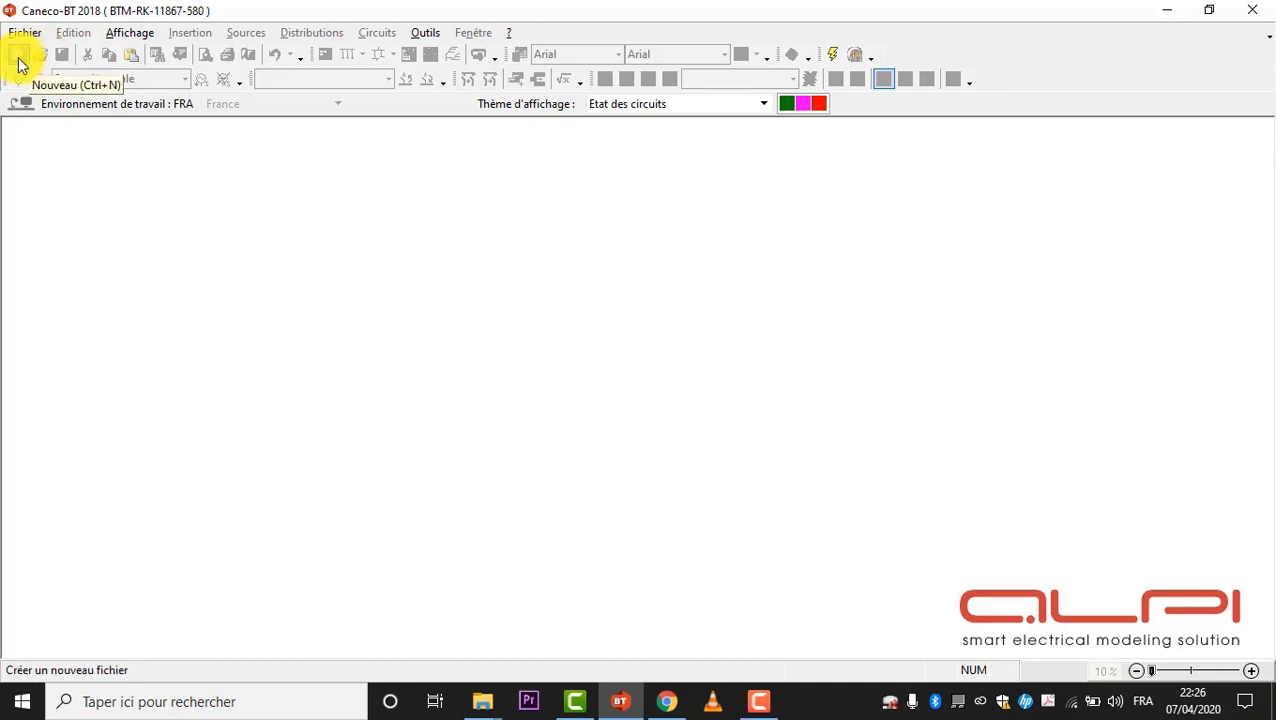
left_click(18, 62)
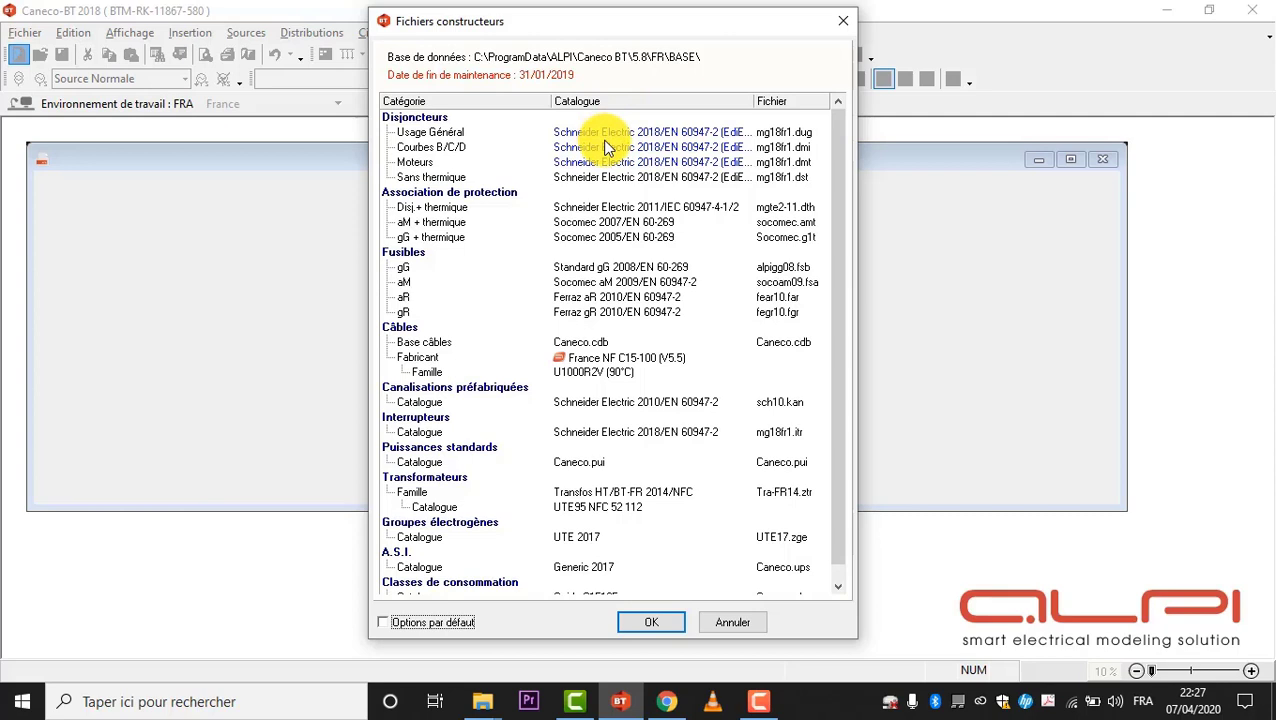
left_click(661, 141)
left_click(662, 138)
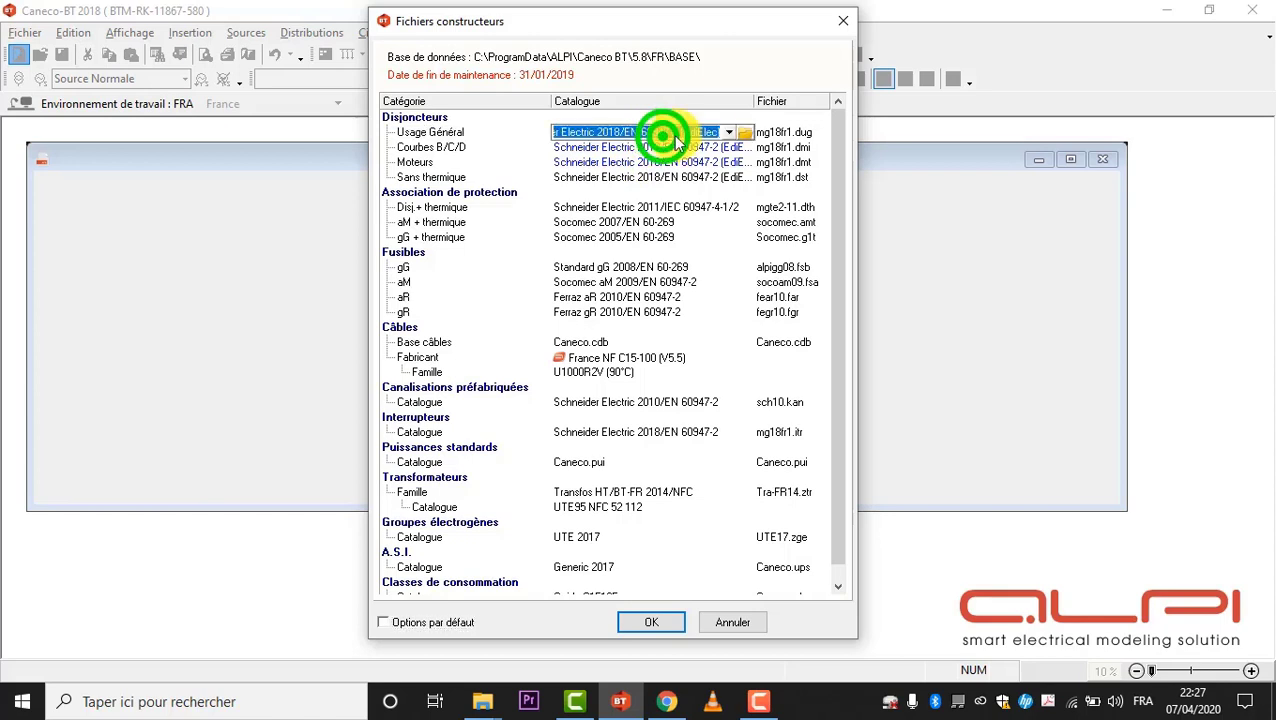
left_click(732, 132)
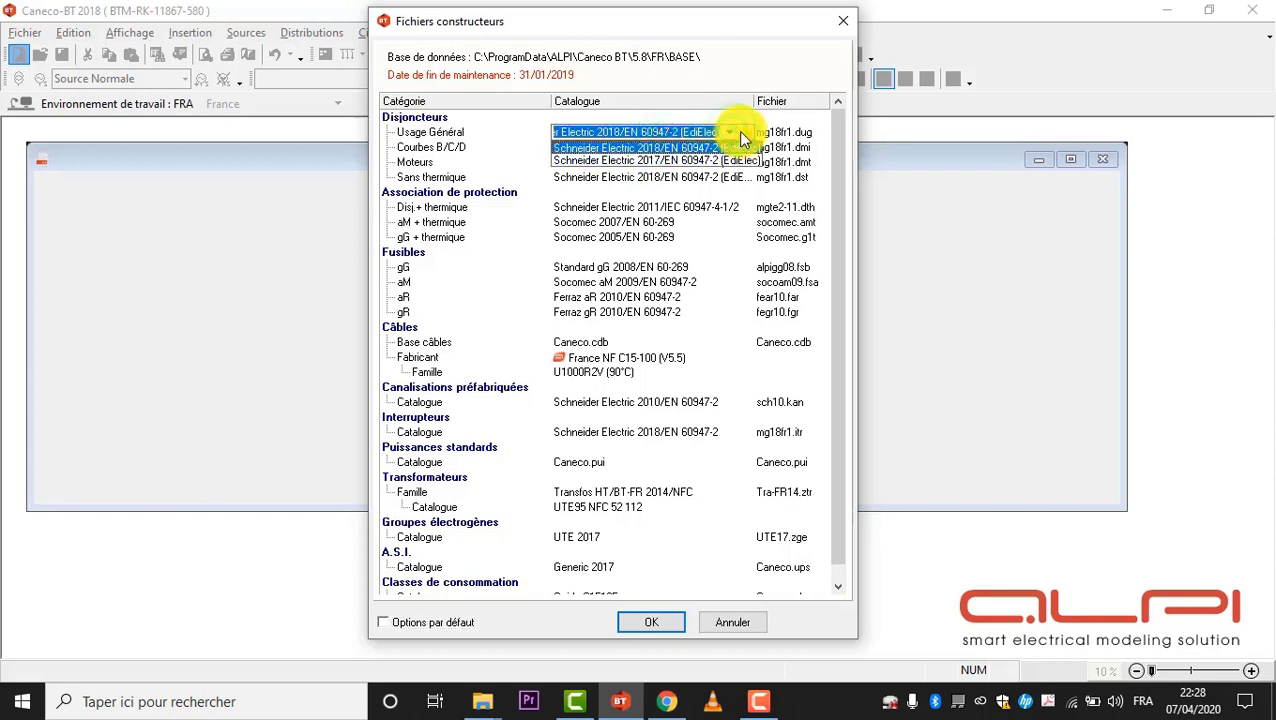
left_click(744, 133)
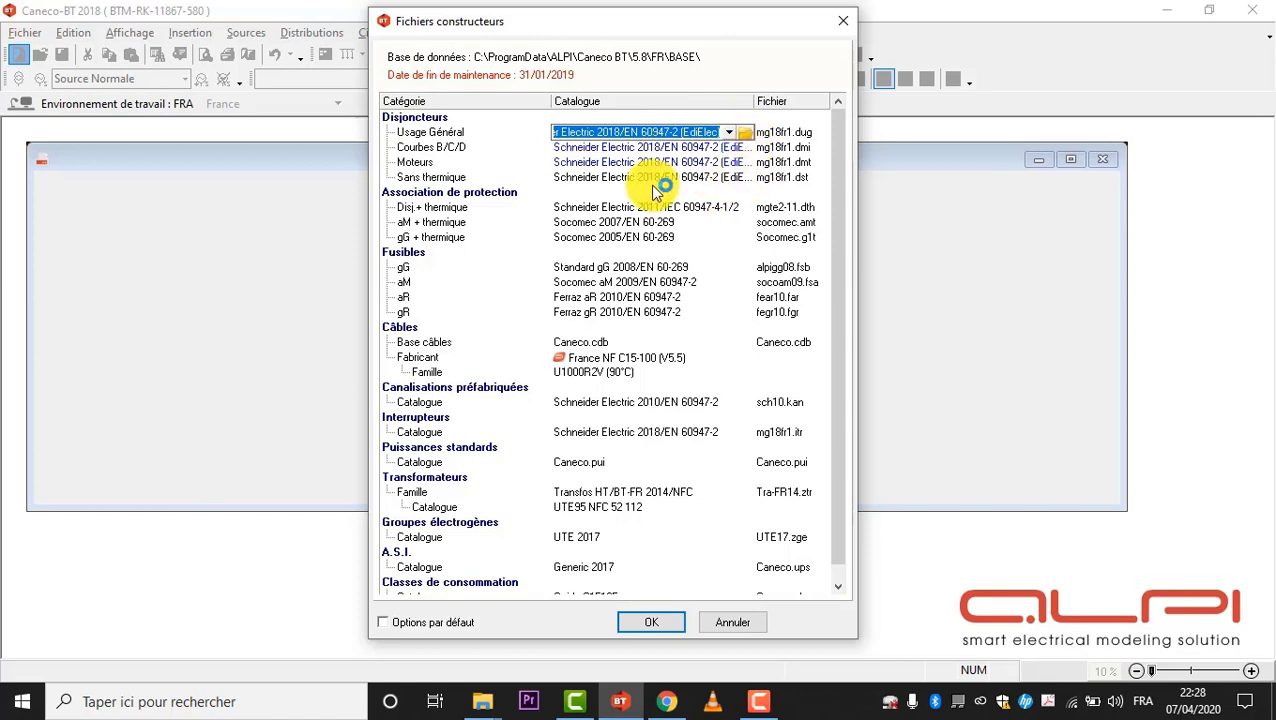
left_click(752, 136)
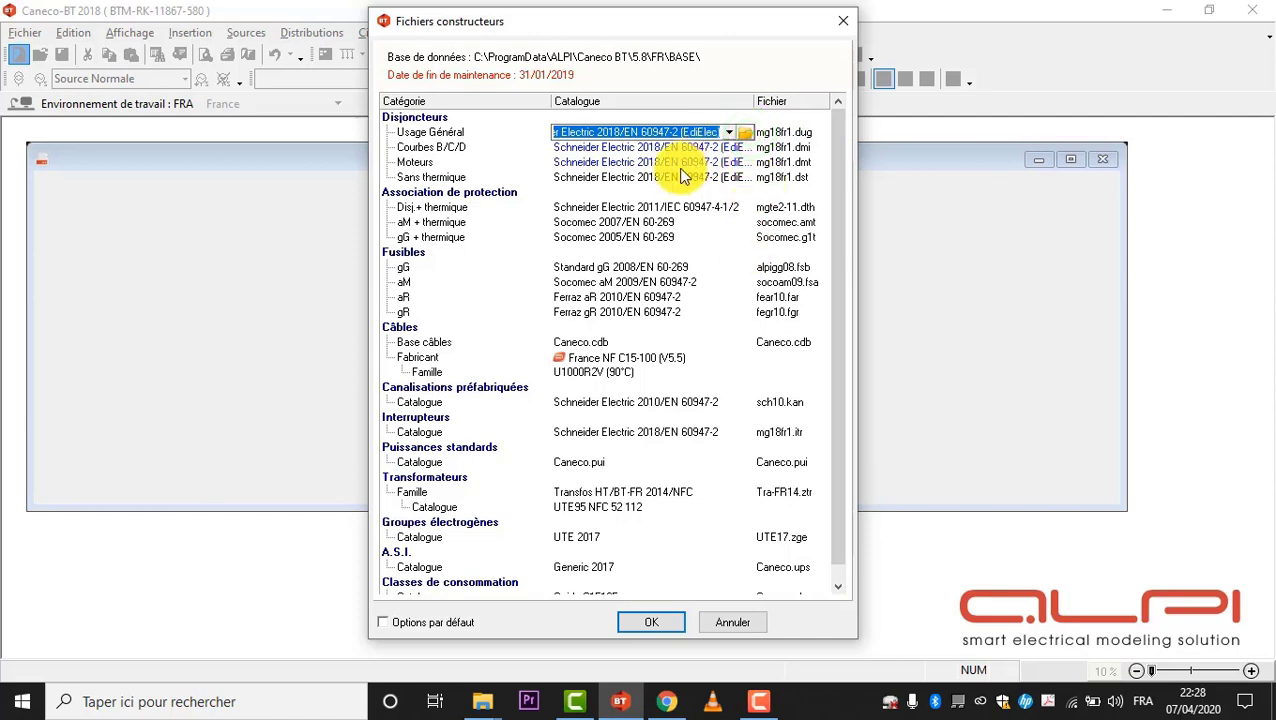
left_click(748, 137)
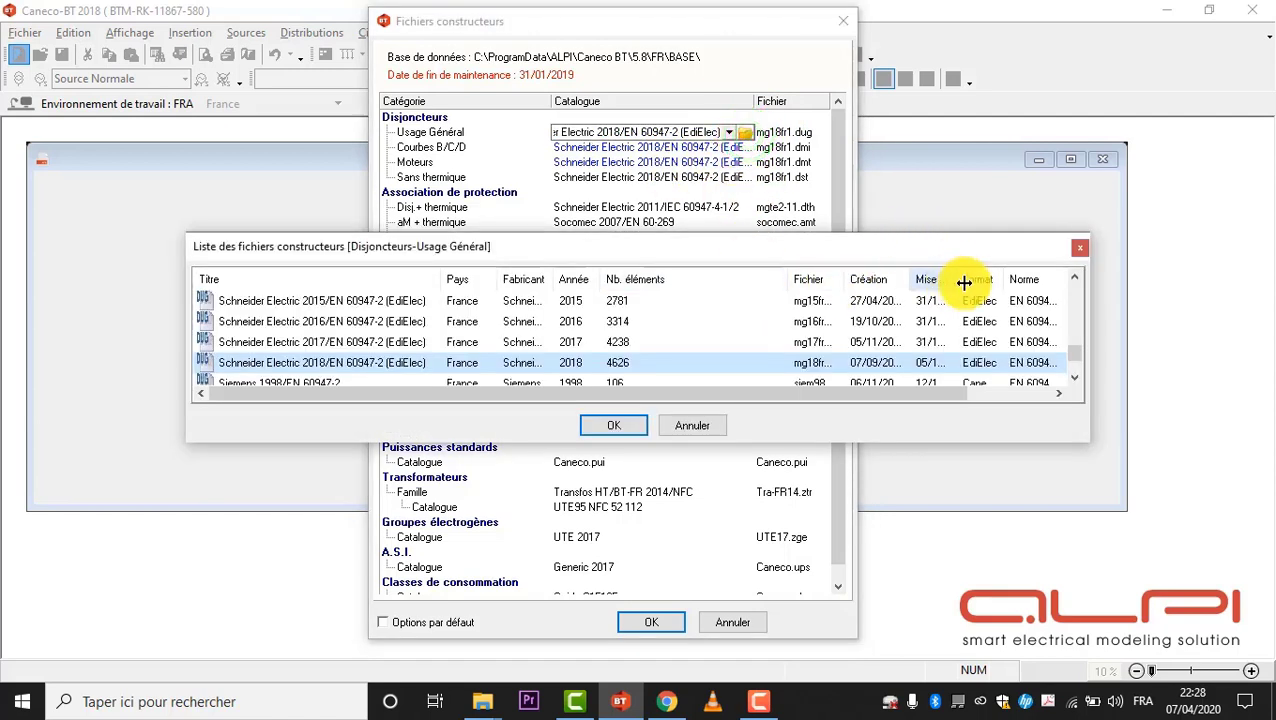
Step: Enlarge and reposition the manufacturer file list window so that many more catalogue entries show at once
left_click_drag(1083, 441, 1186, 682)
left_click_drag(853, 250, 842, 47)
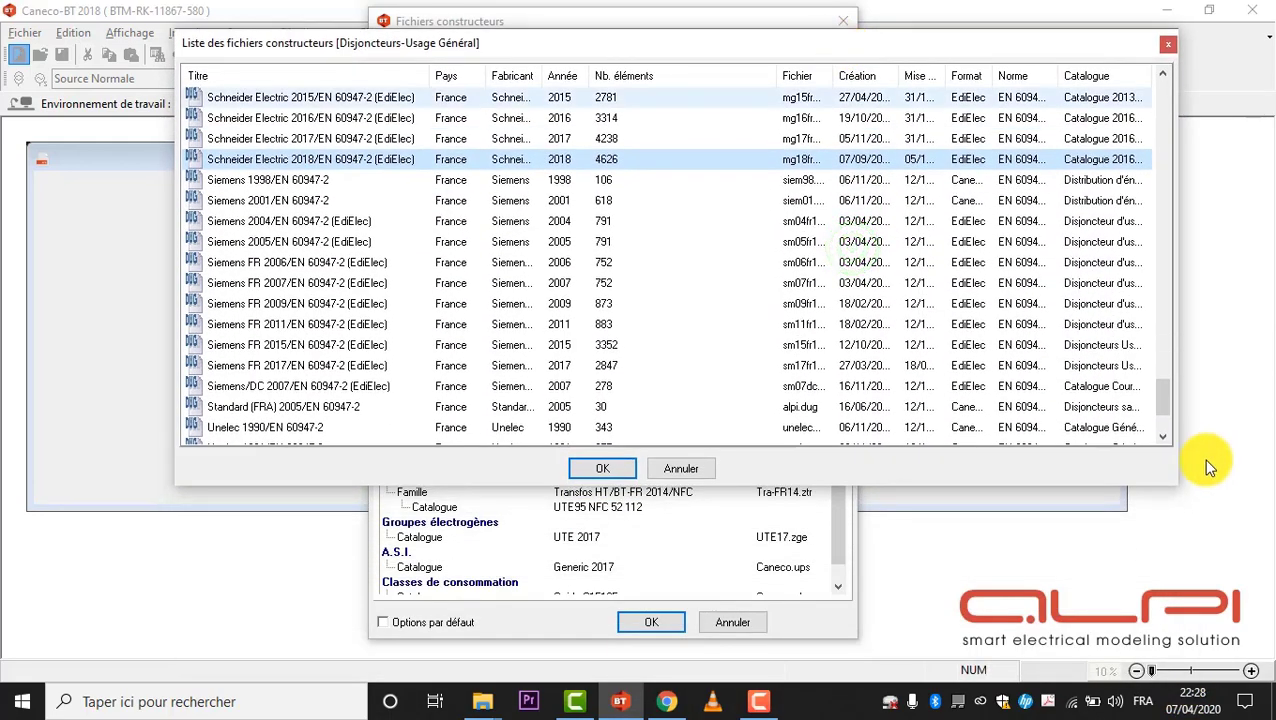
left_click_drag(1175, 485, 1253, 604)
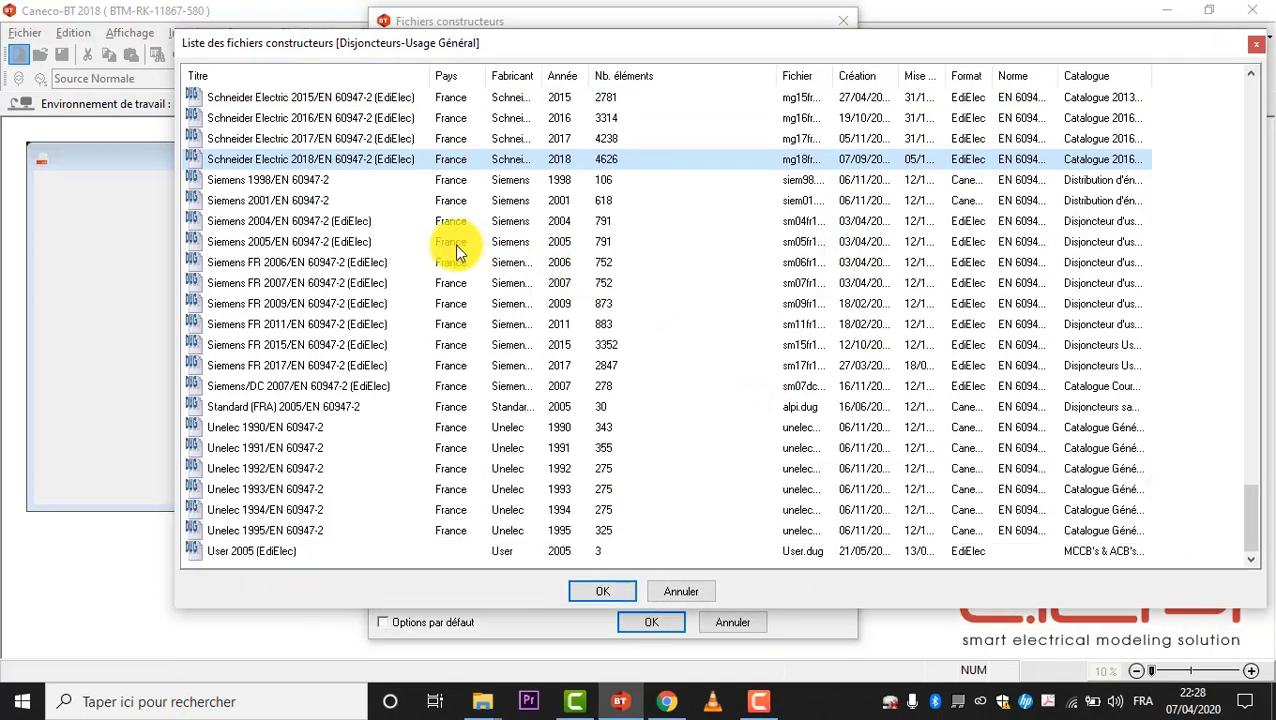
Step: Examine the general-use circuit breaker catalogues of all manufacturers and accept Schneider Electric 2018/EN 60947-2 (EdiElec)
left_click_drag(1251, 483, 1247, 88)
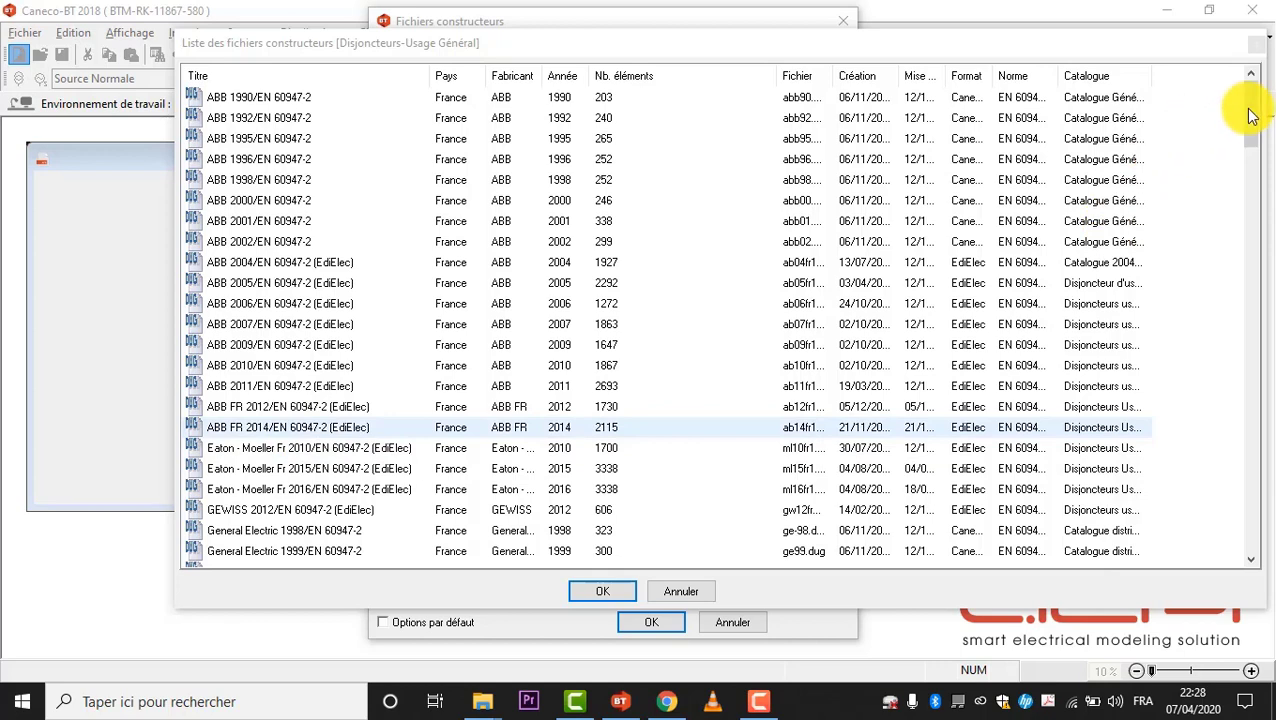
left_click_drag(1250, 115, 1257, 155)
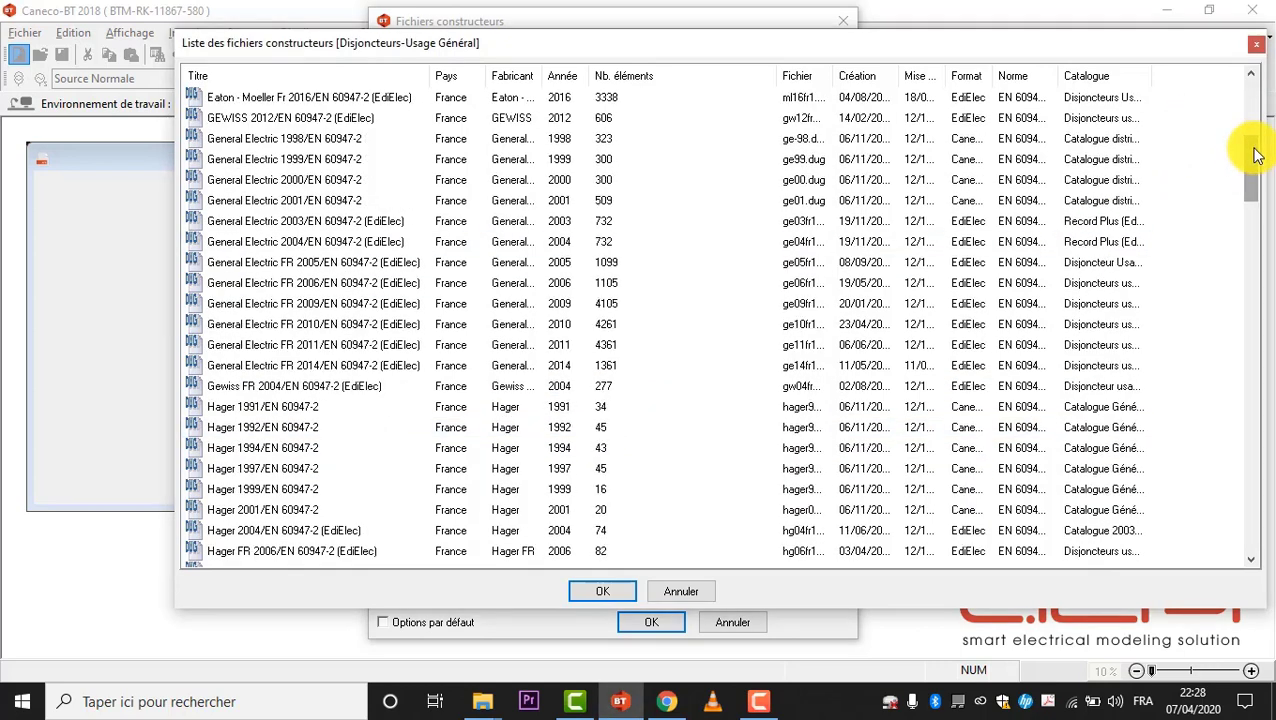
left_click(1252, 72)
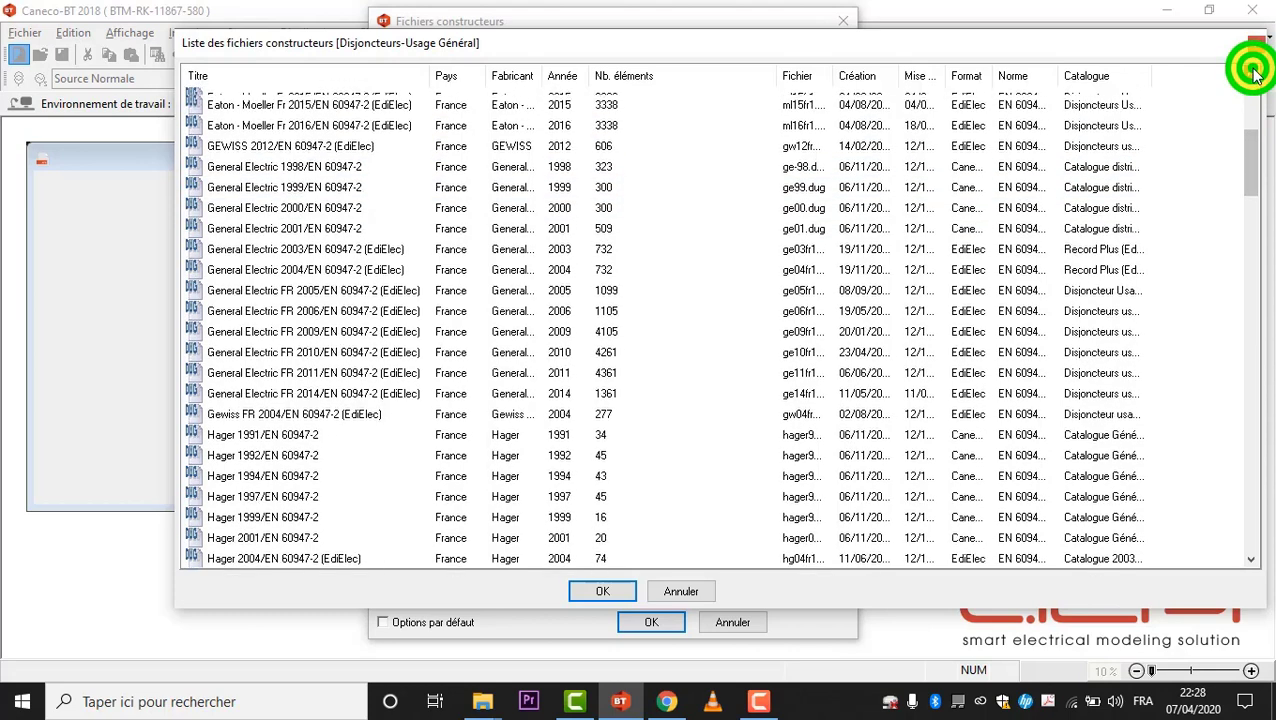
scroll(260, 128, "up", 2)
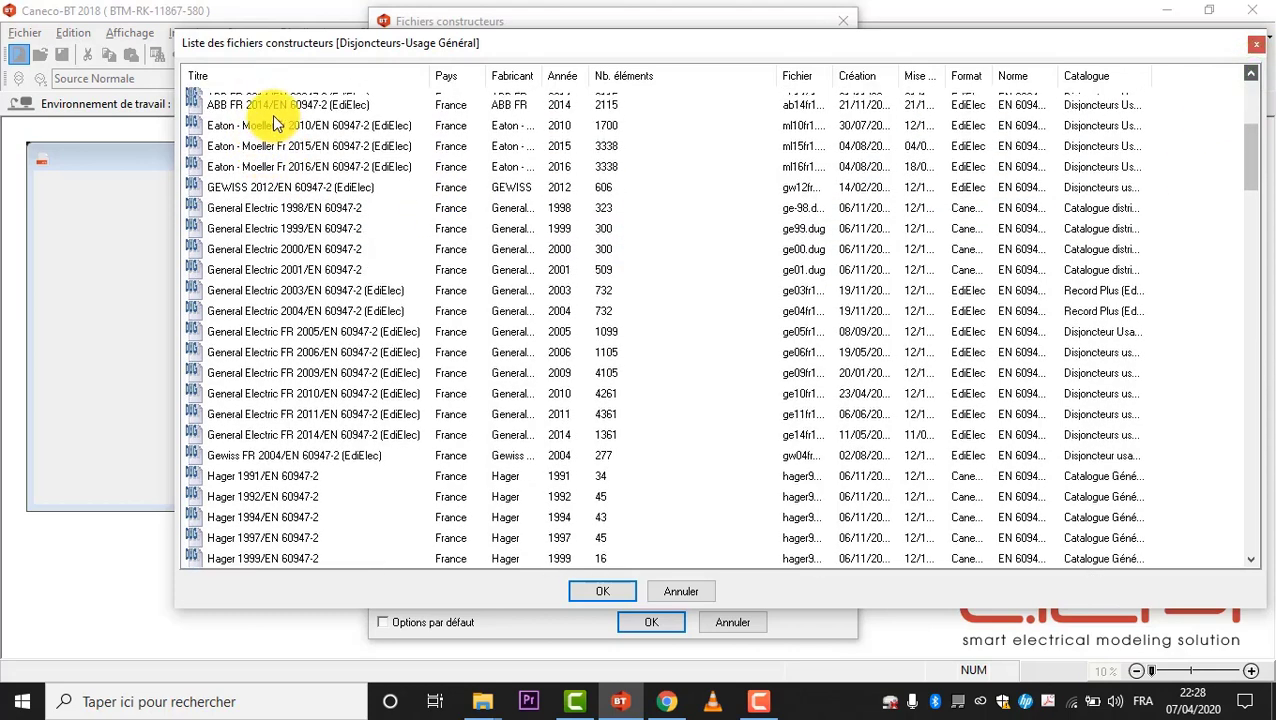
scroll(280, 125, "up", 2)
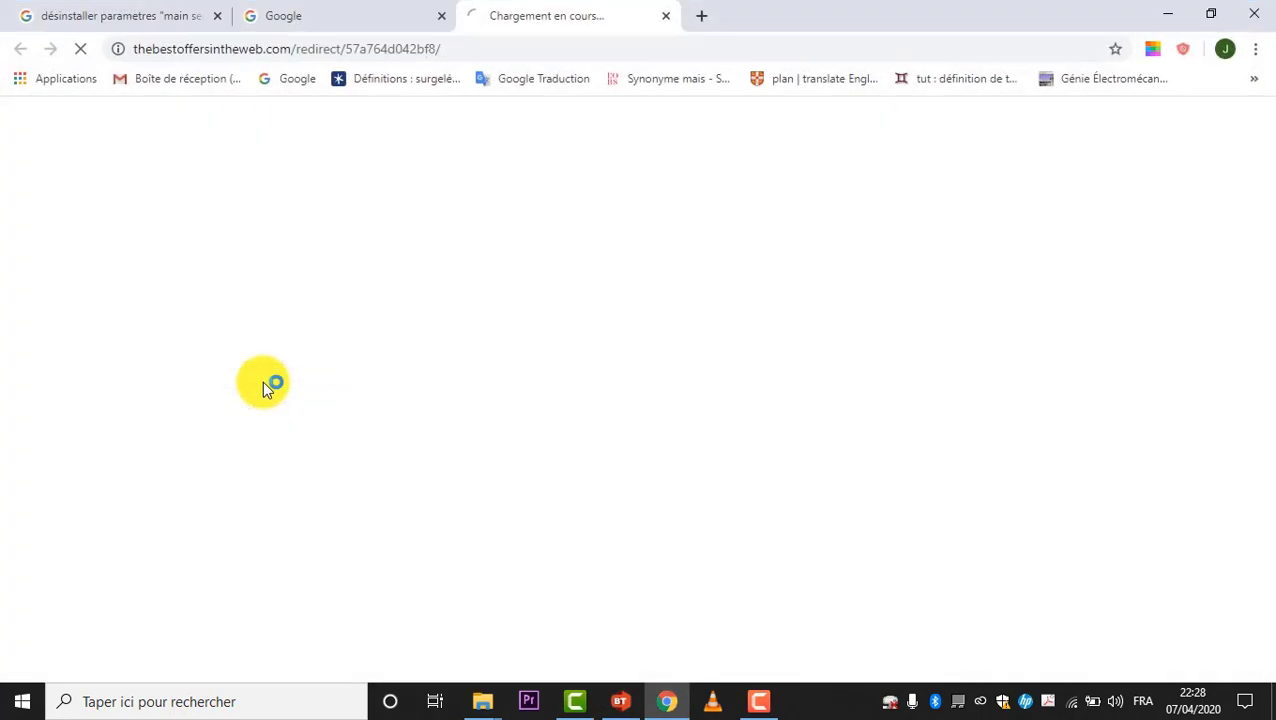
left_click(1167, 14)
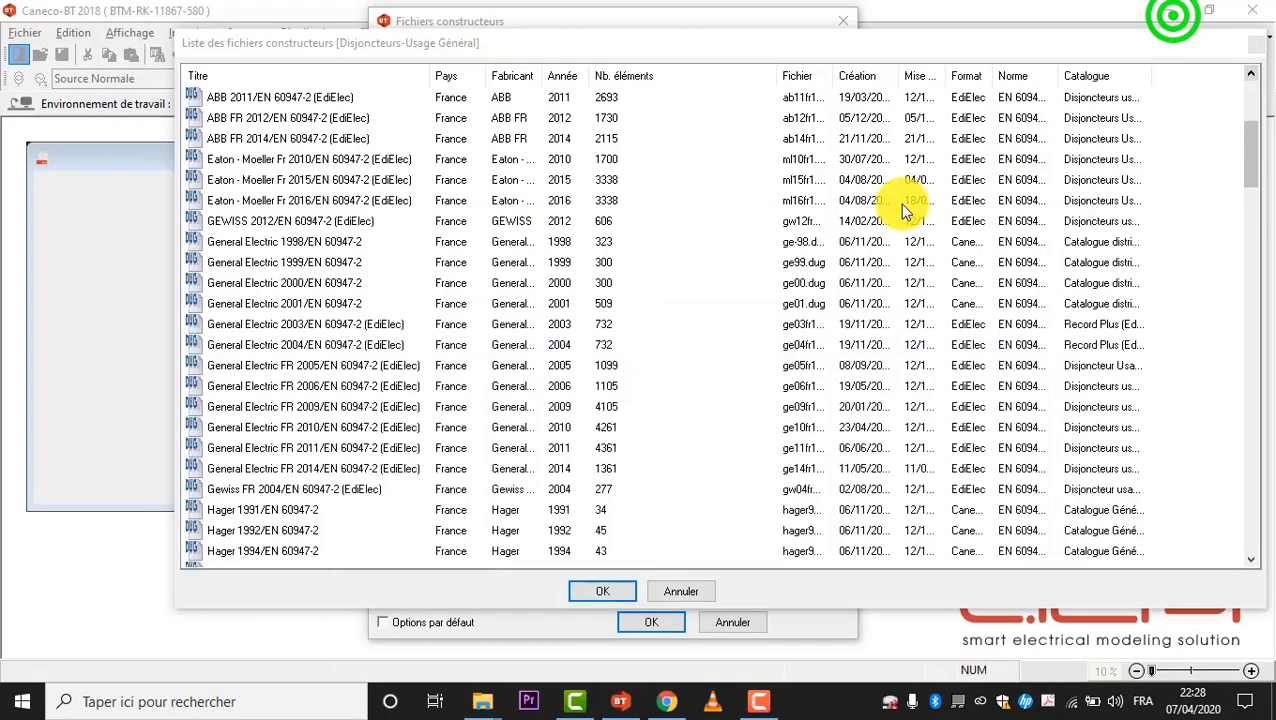
left_click(1252, 158)
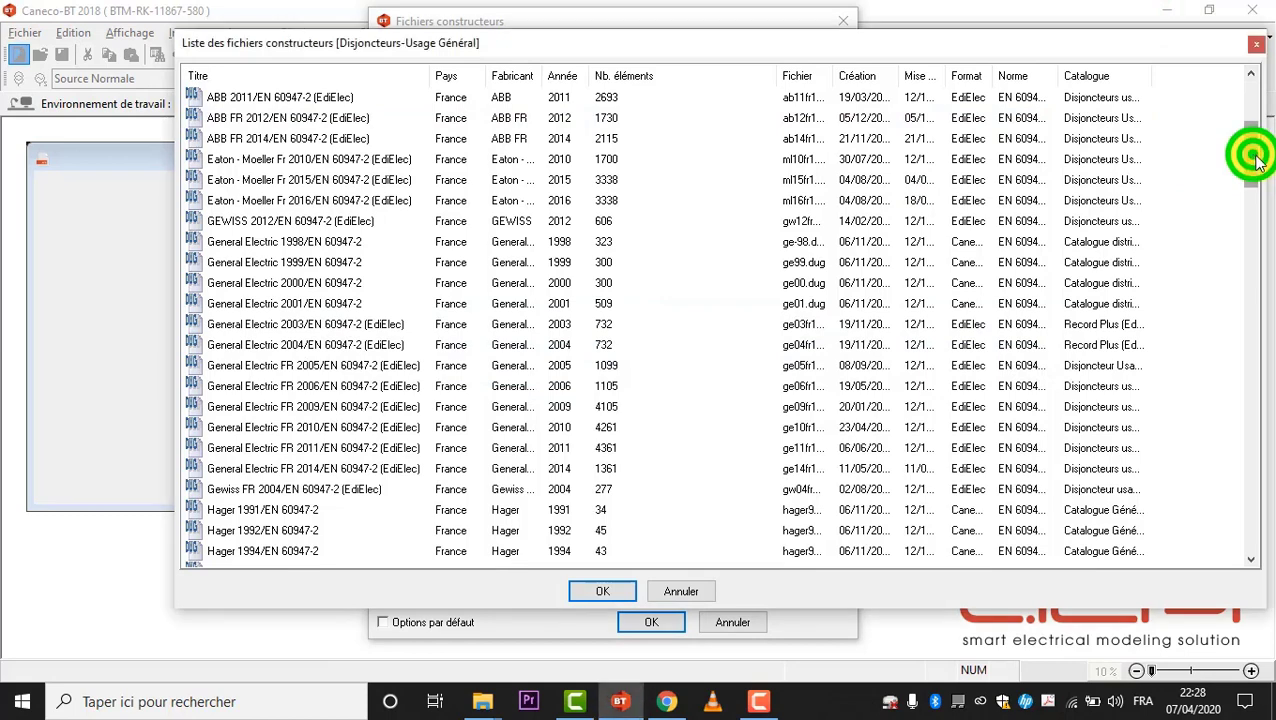
left_click_drag(1258, 163, 1262, 240)
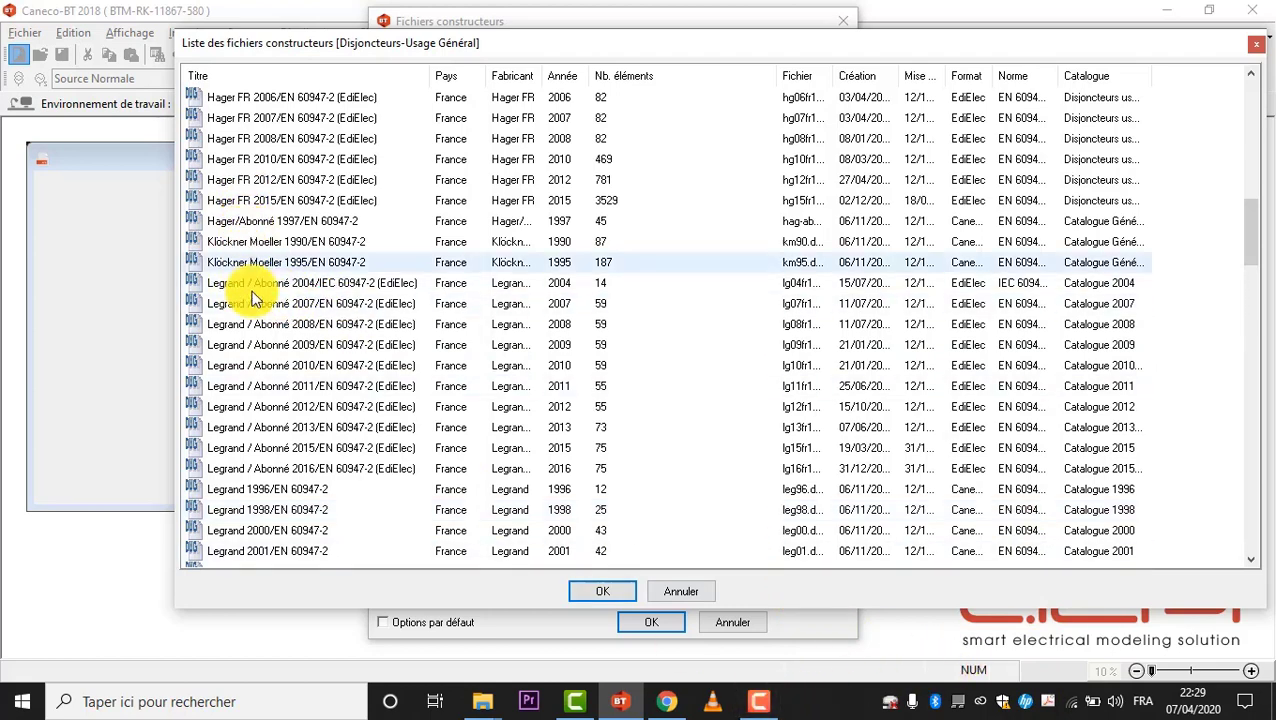
left_click_drag(1251, 236, 1252, 347)
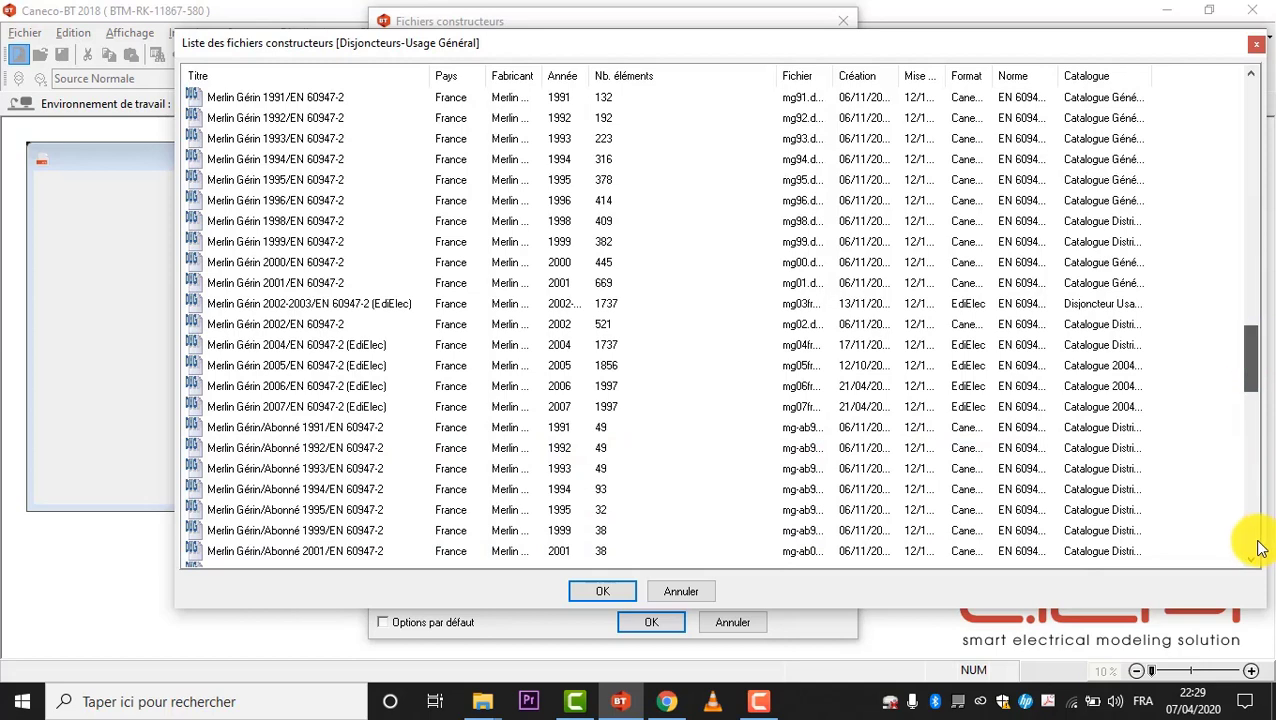
left_click(1260, 548)
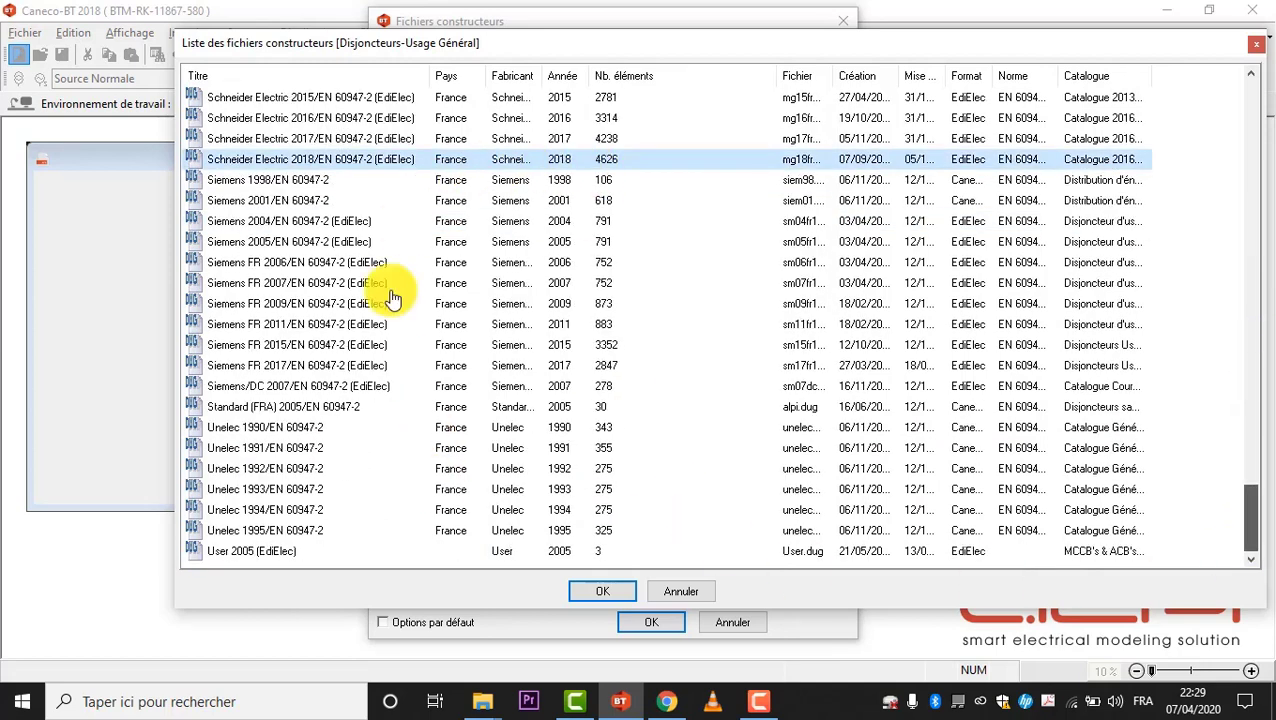
left_click(597, 593)
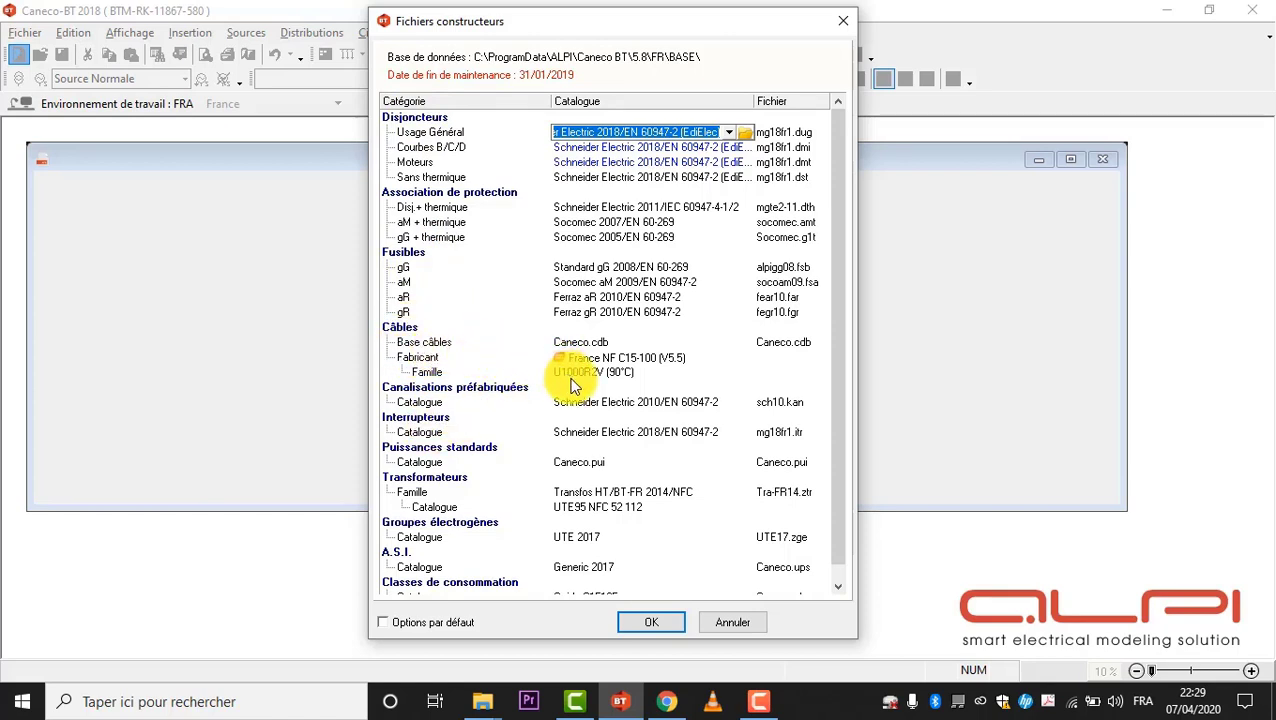
Step: Change the default cable family (Câbles, Famille) to CR1-C1 (90°C)
left_click(600, 372)
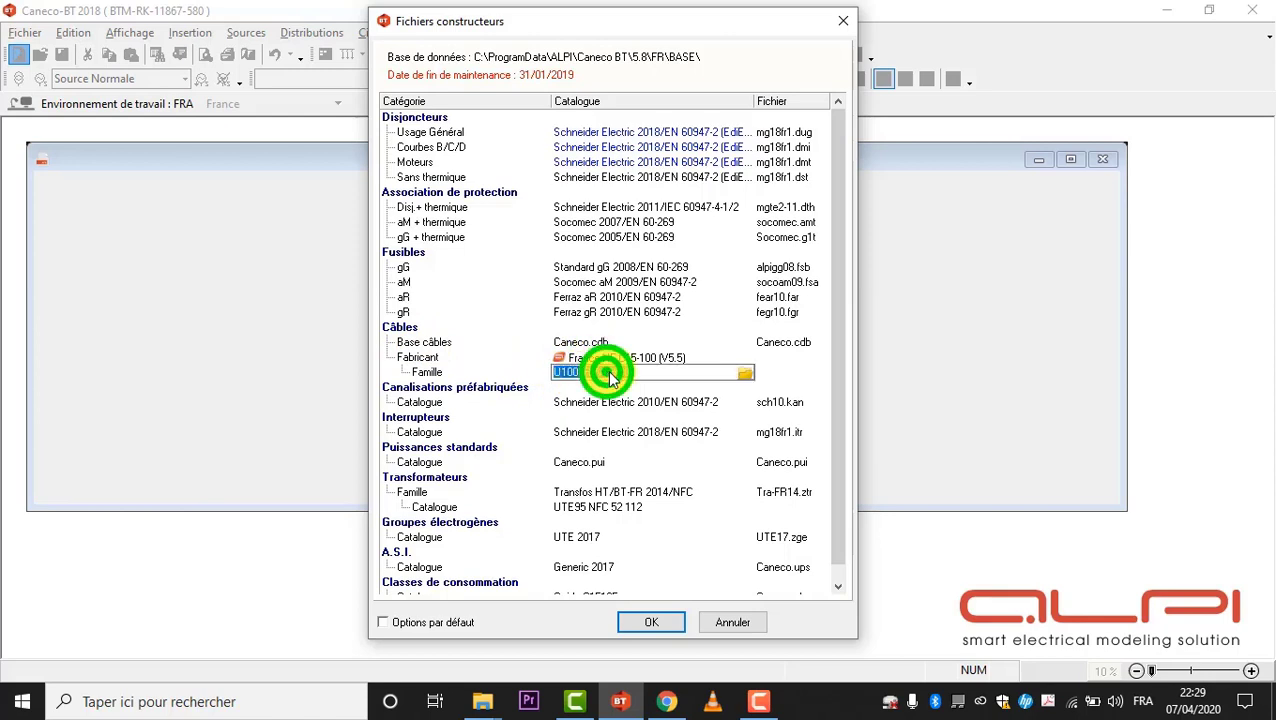
left_click(745, 372)
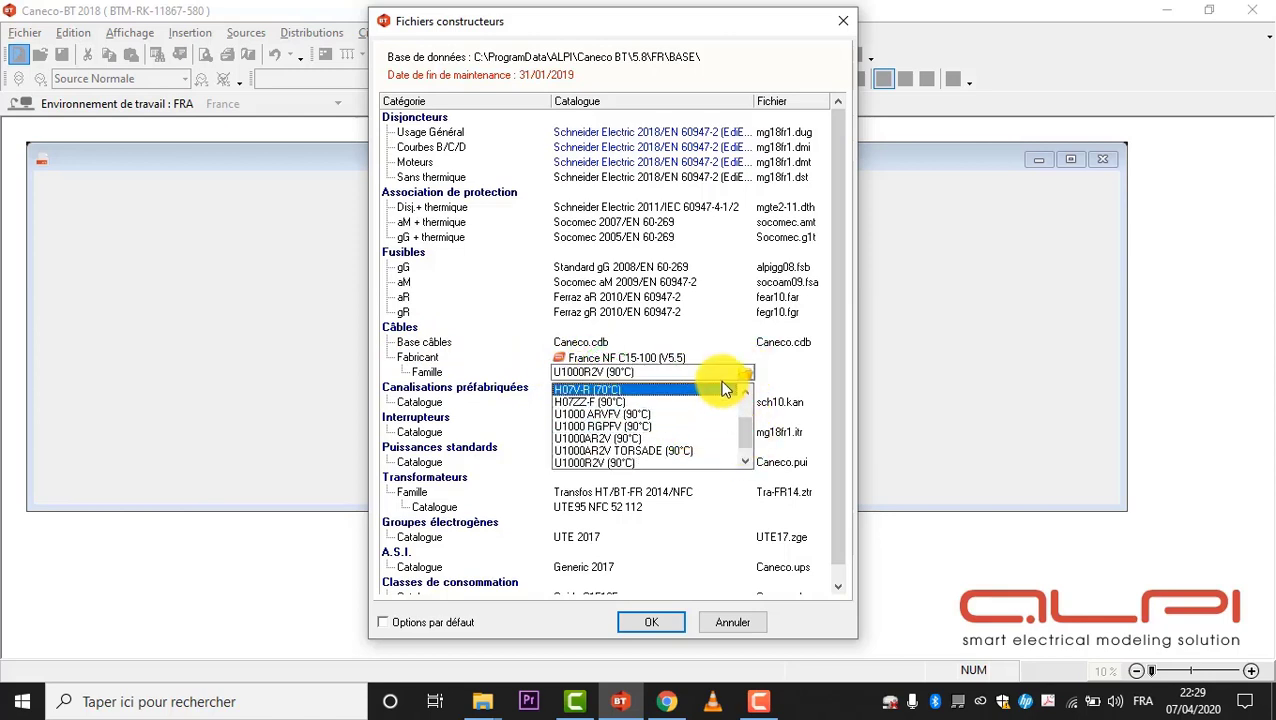
left_click_drag(746, 420, 740, 390)
left_click(769, 370)
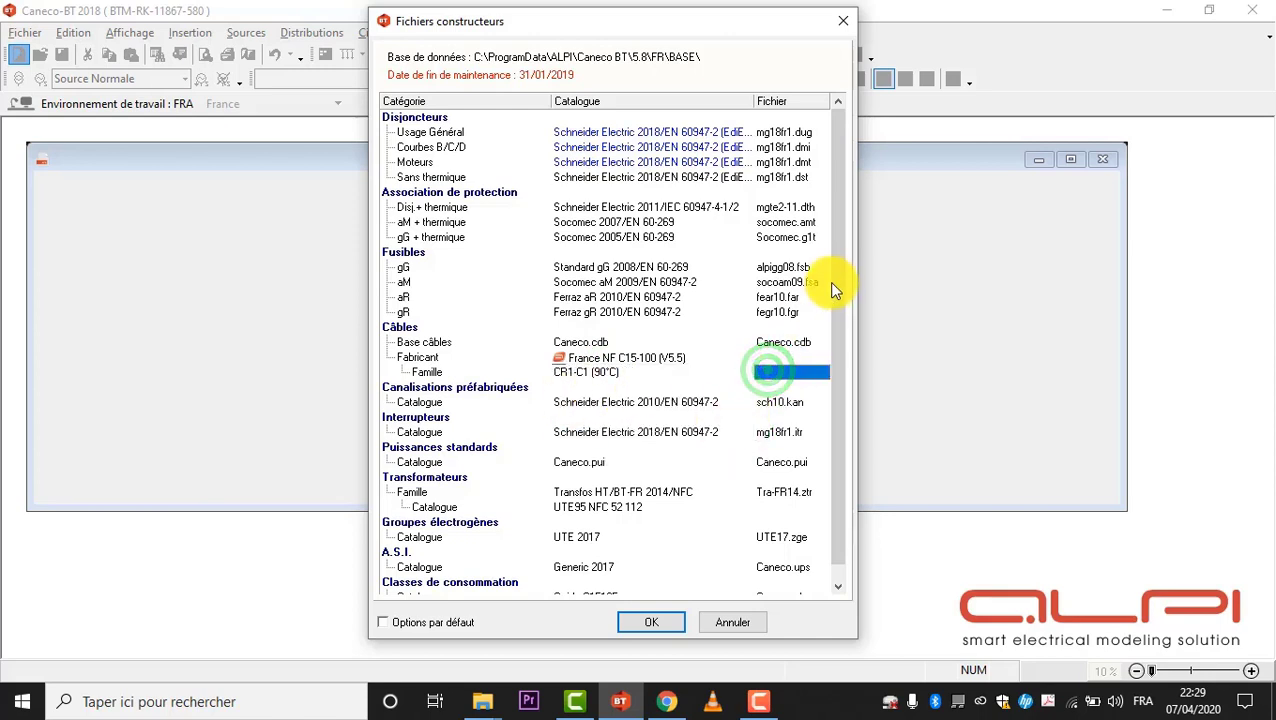
Step: Accept the manufacturer catalogue selections for the new project and proceed to the source definition
left_click_drag(835, 279, 852, 442)
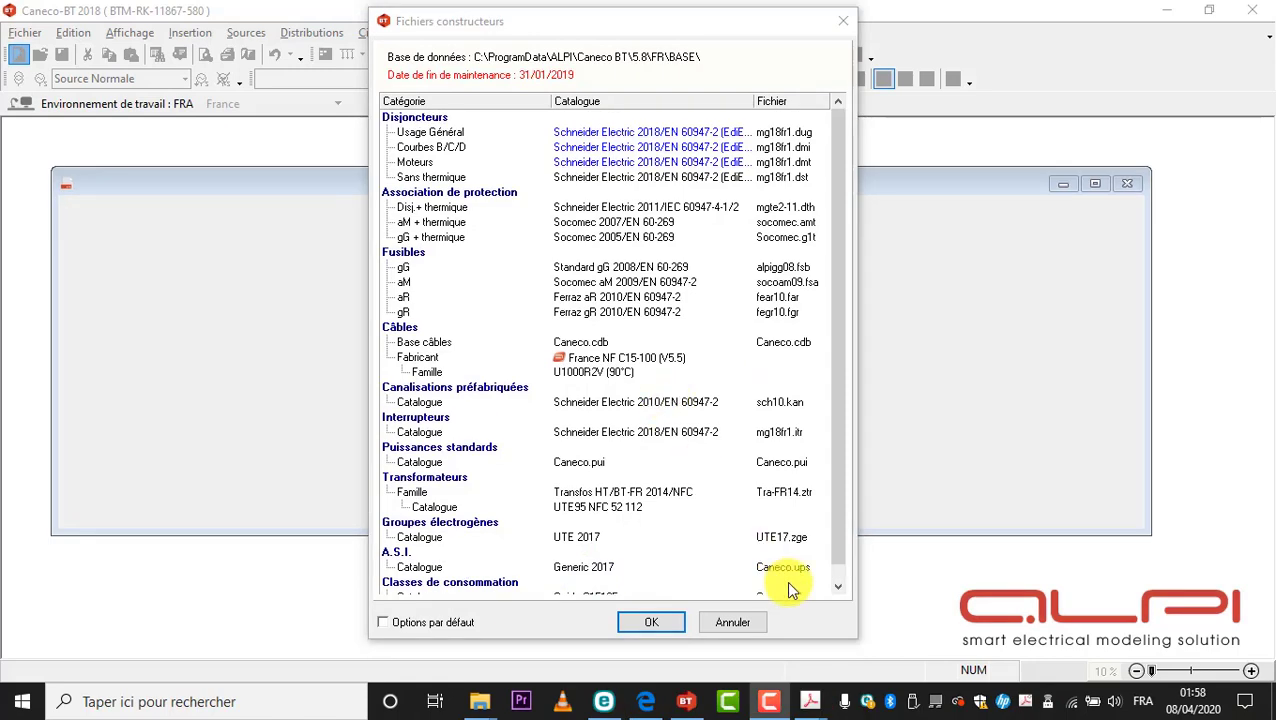
left_click(670, 624)
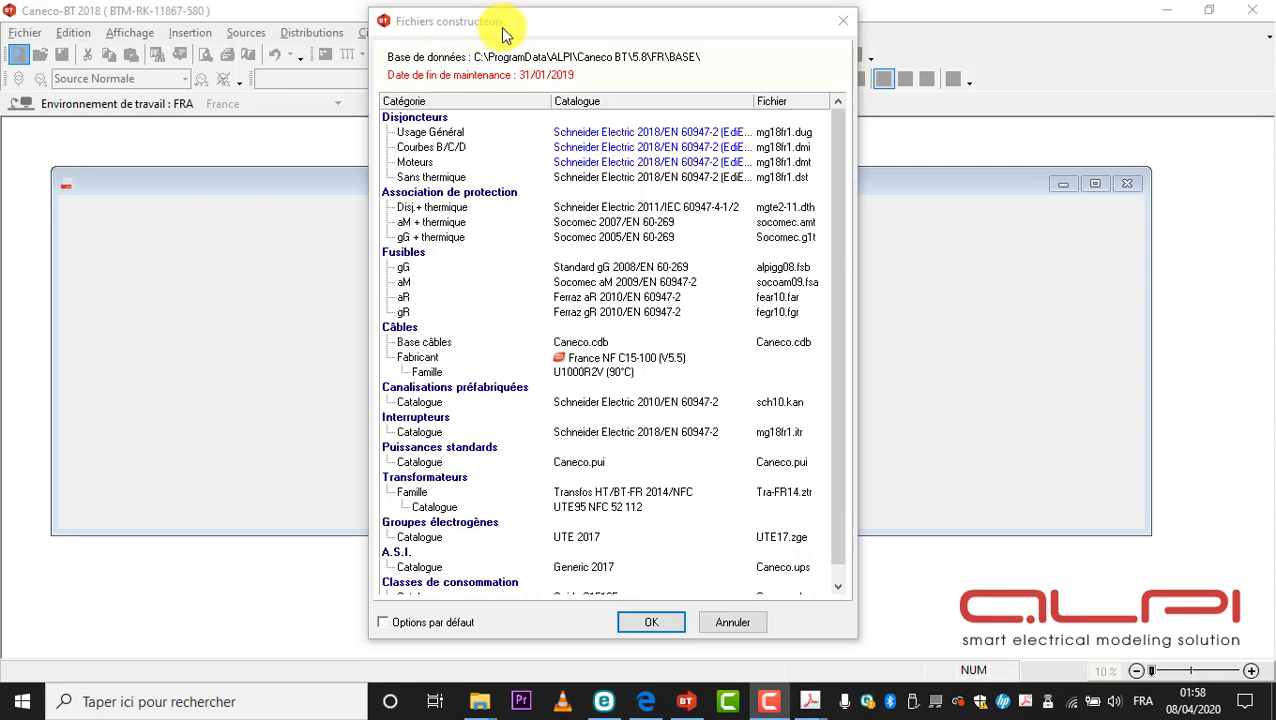
left_click(651, 621)
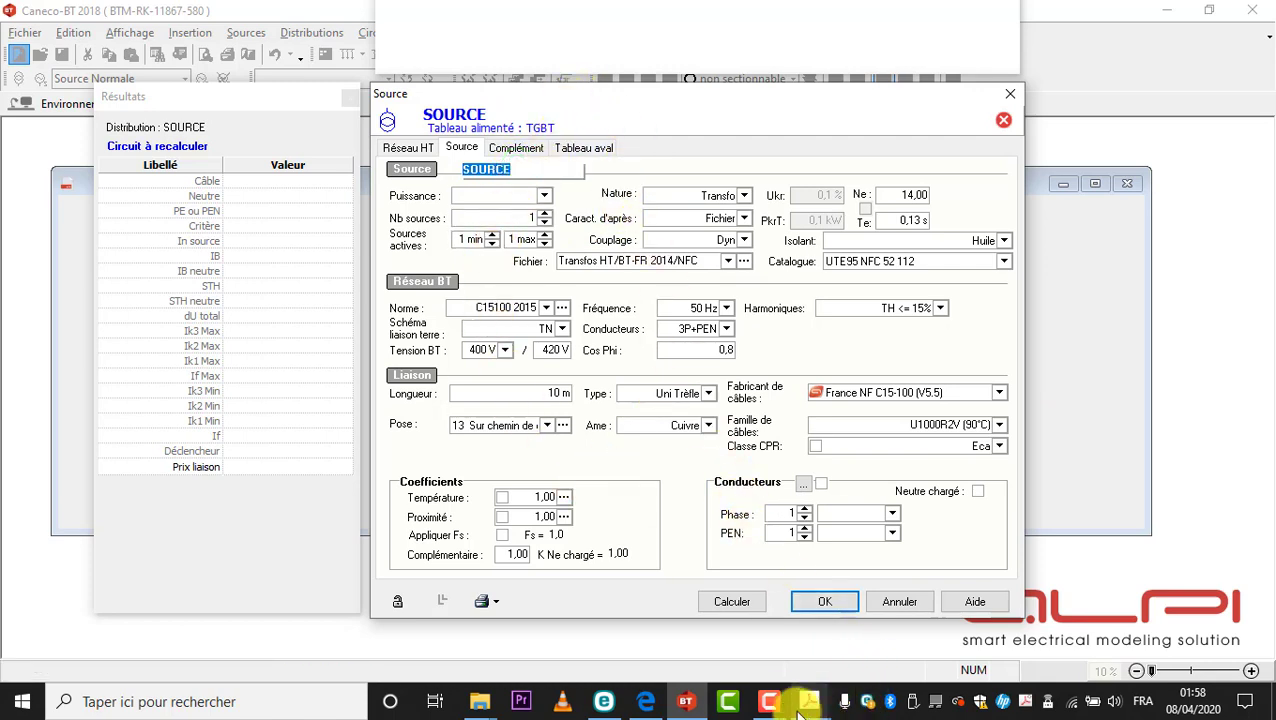
left_click(769, 701)
left_click(1176, 618)
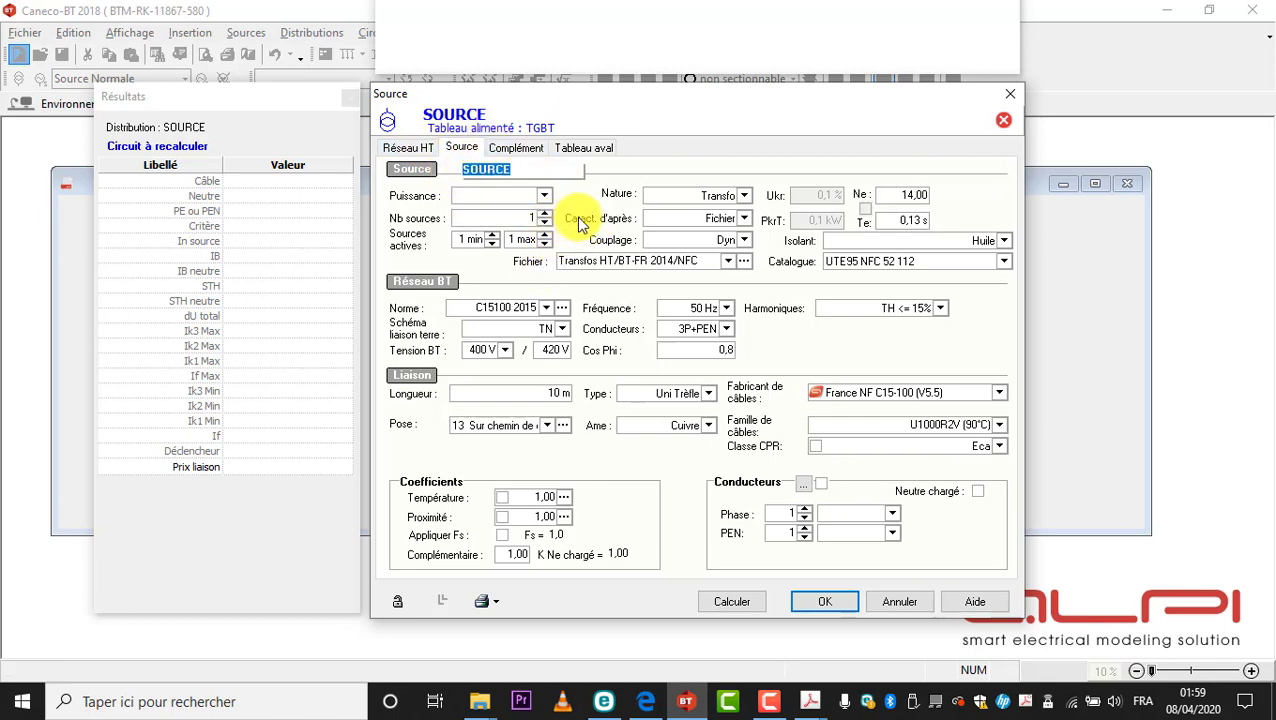
Step: Look through the source's Réseau HT, Source, Complément and Tableau aval pages, finishing on the Réseau HT settings
left_click(409, 149)
left_click(459, 149)
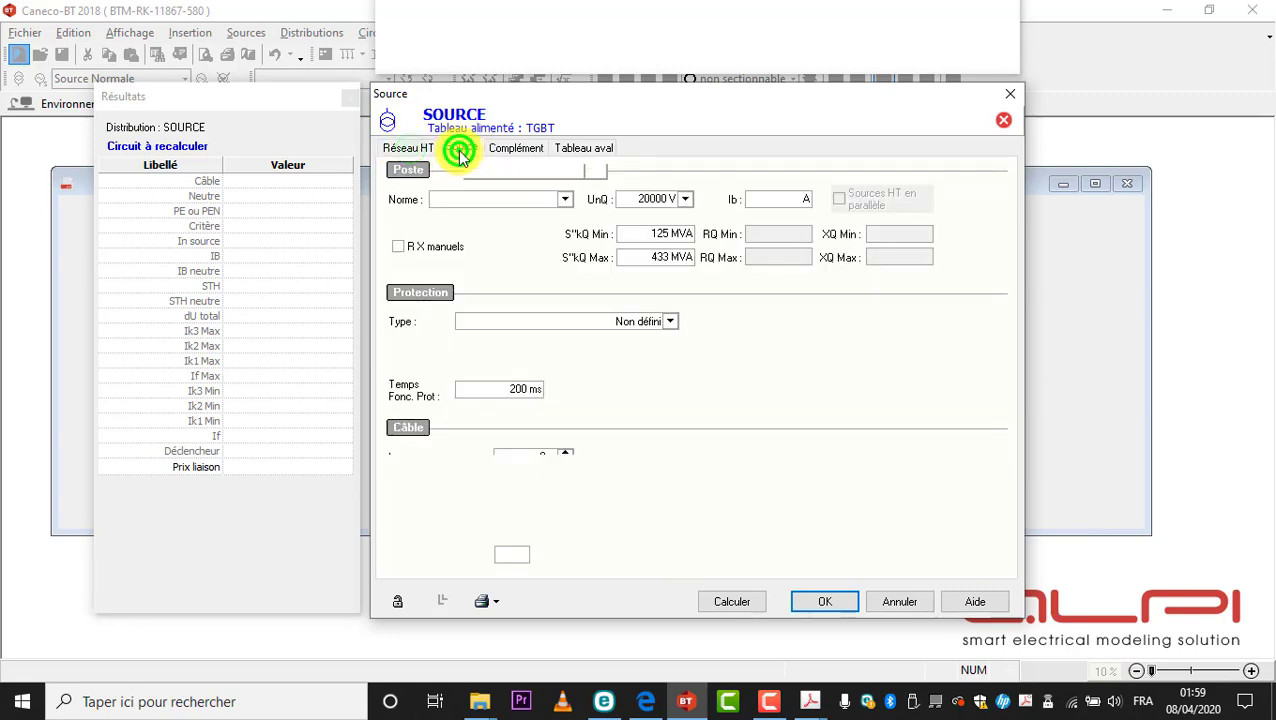
left_click(520, 150)
left_click(592, 150)
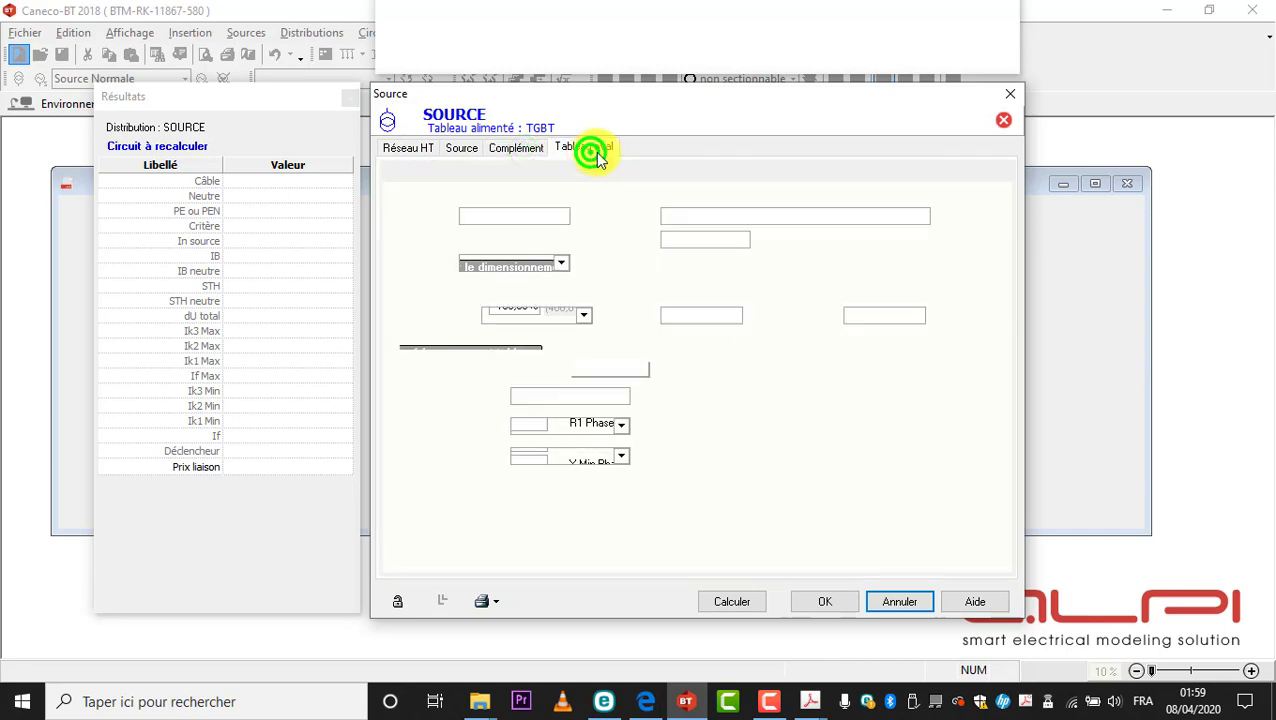
left_click(412, 149)
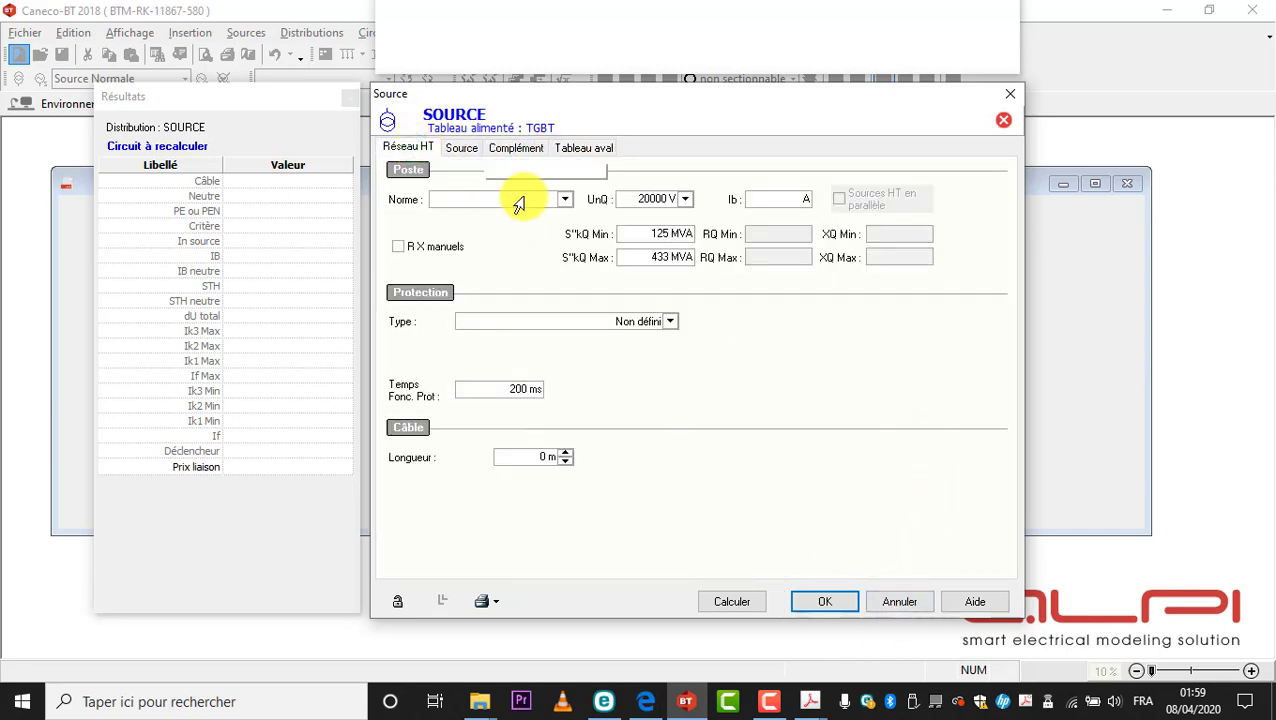
left_click(862, 700)
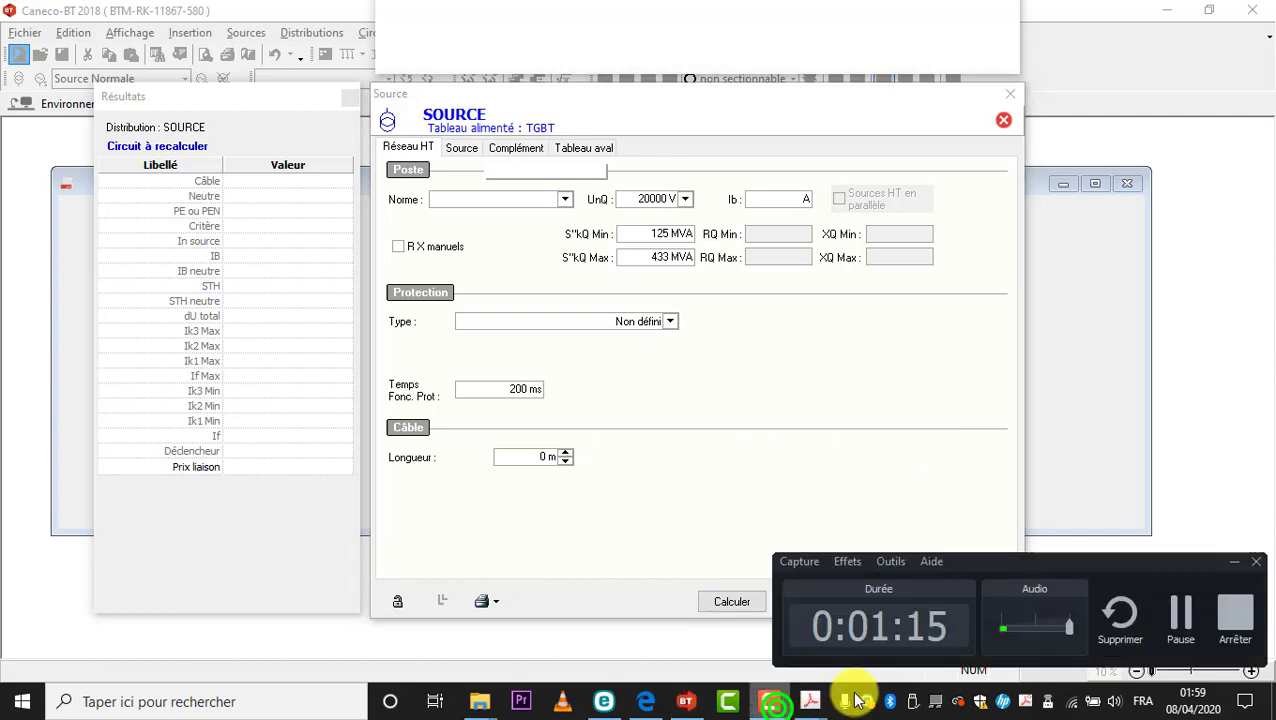
left_click(1172, 612)
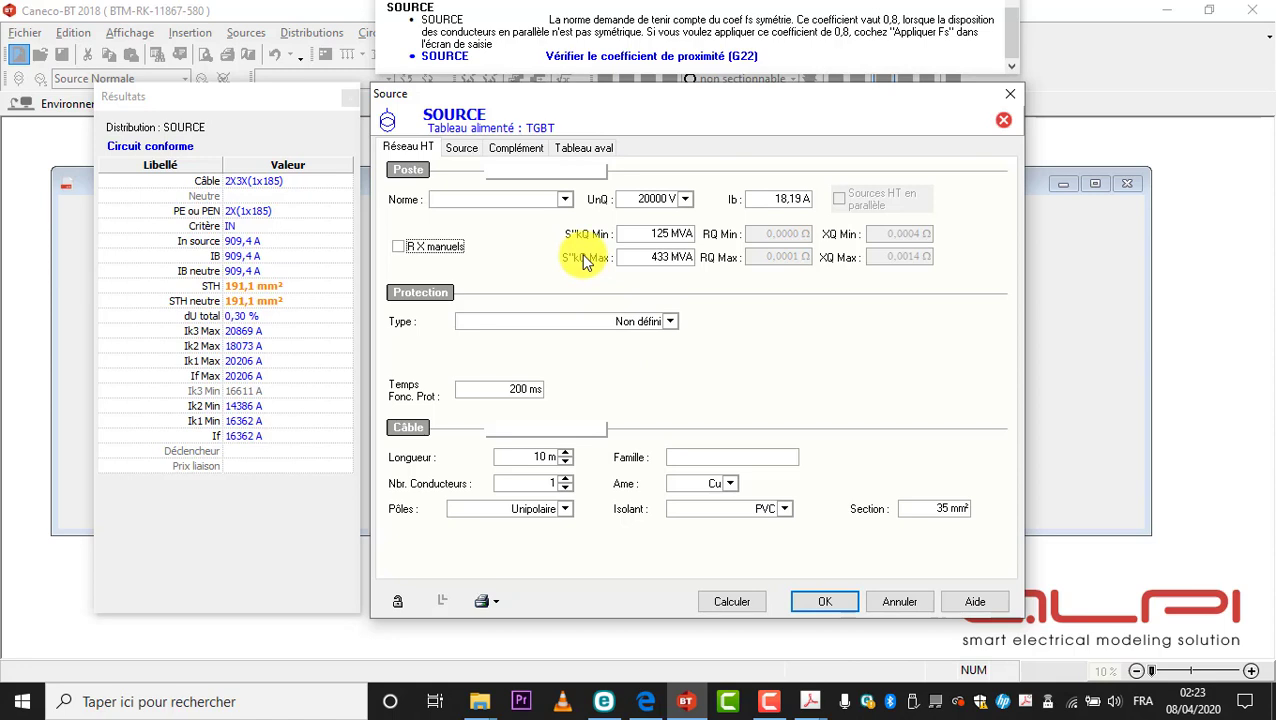
Step: Set the high-voltage standard (Norme) of the HT substation to NFC 13200 (2009)
left_click(563, 200)
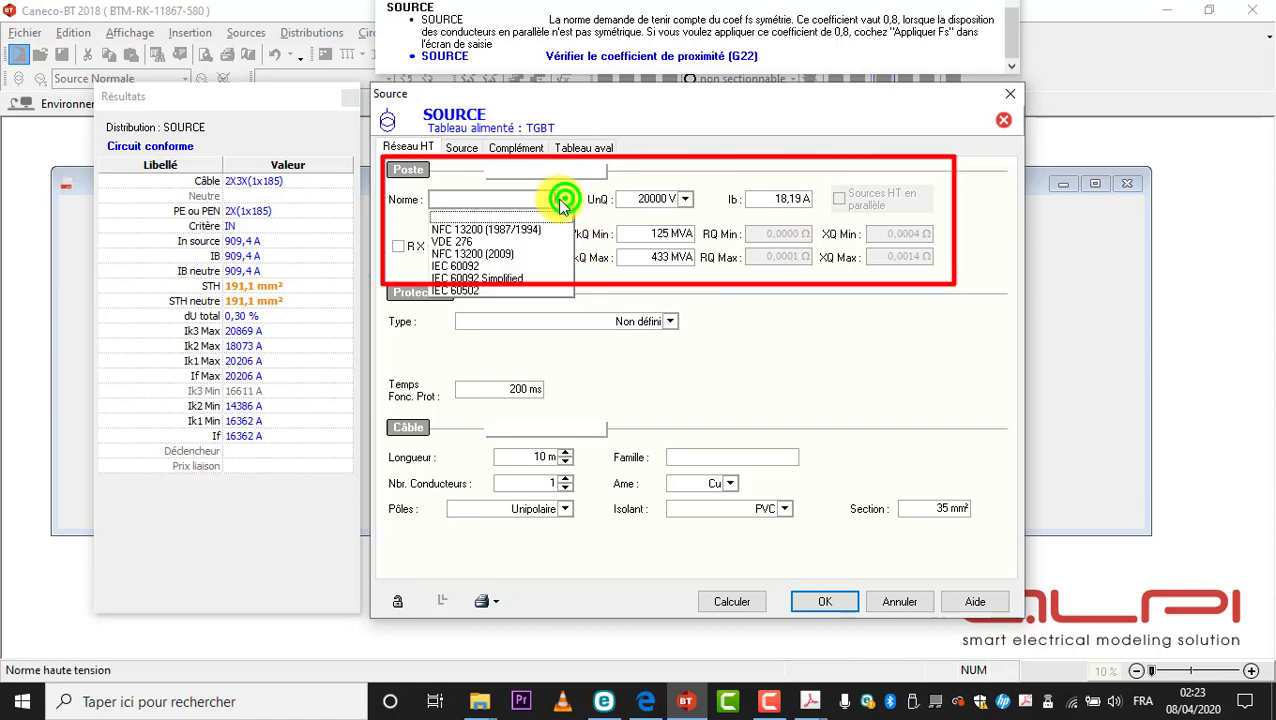
left_click(563, 200)
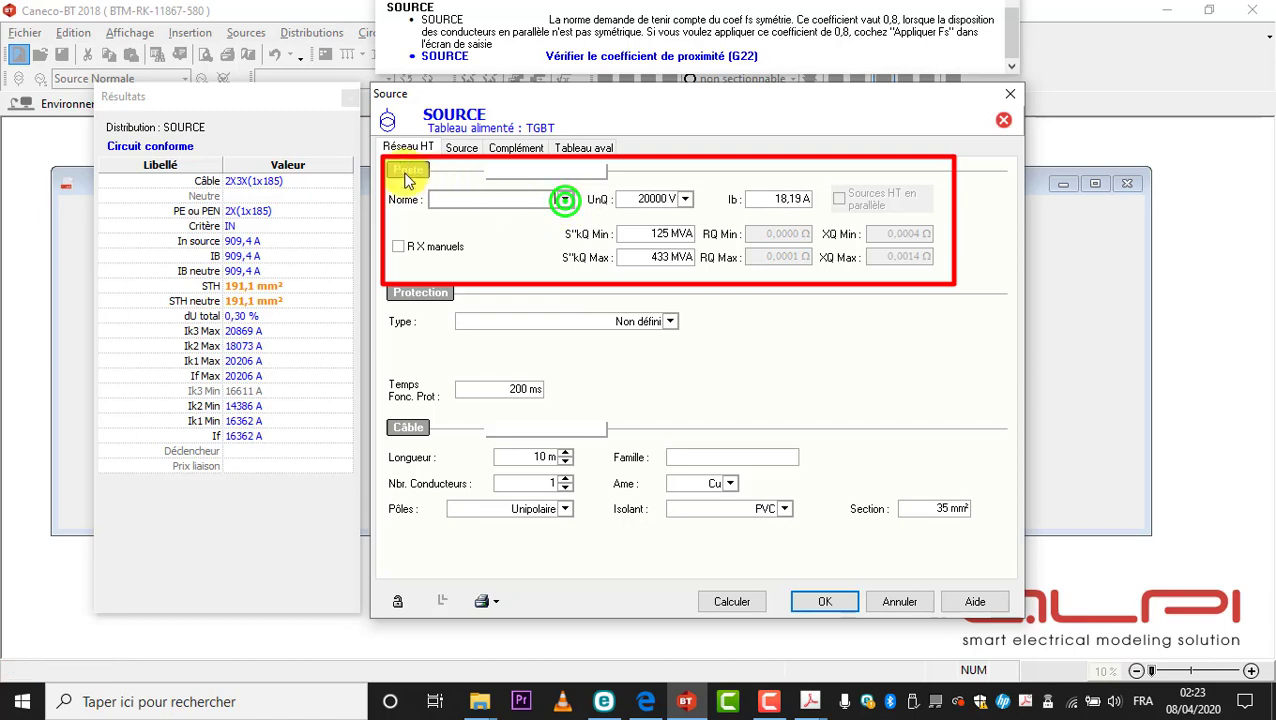
left_click(563, 203)
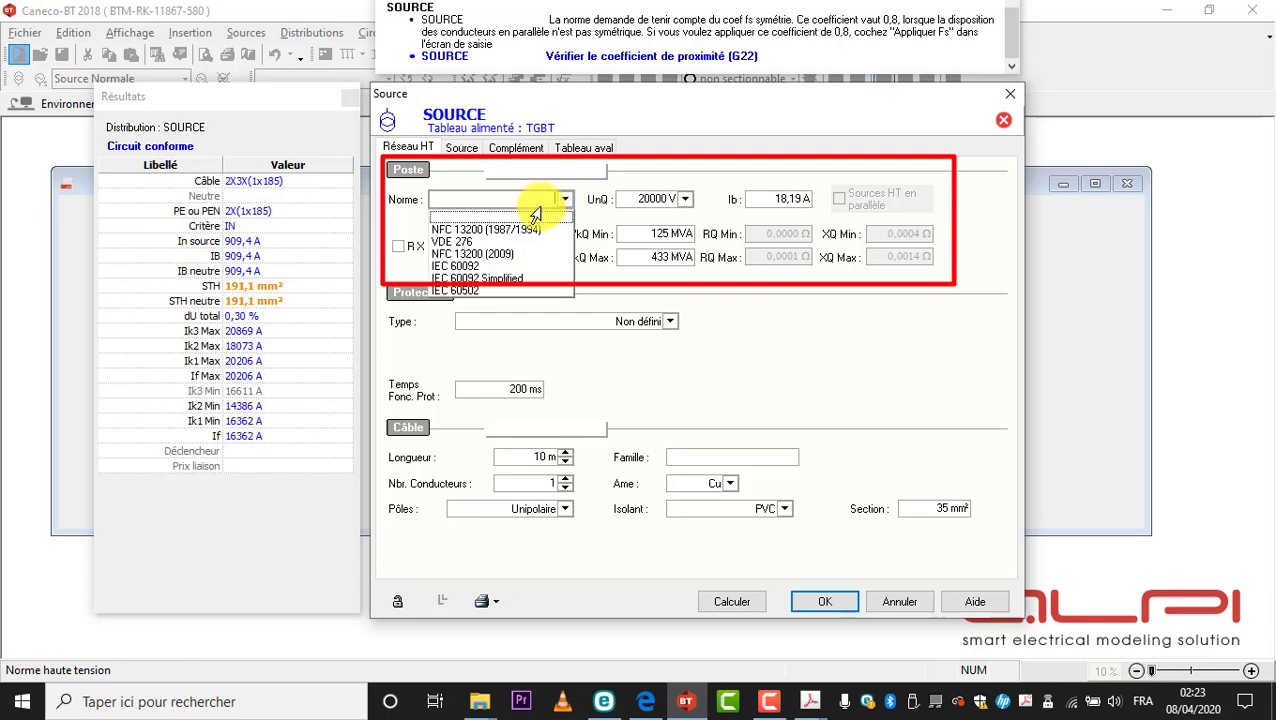
left_click(565, 199)
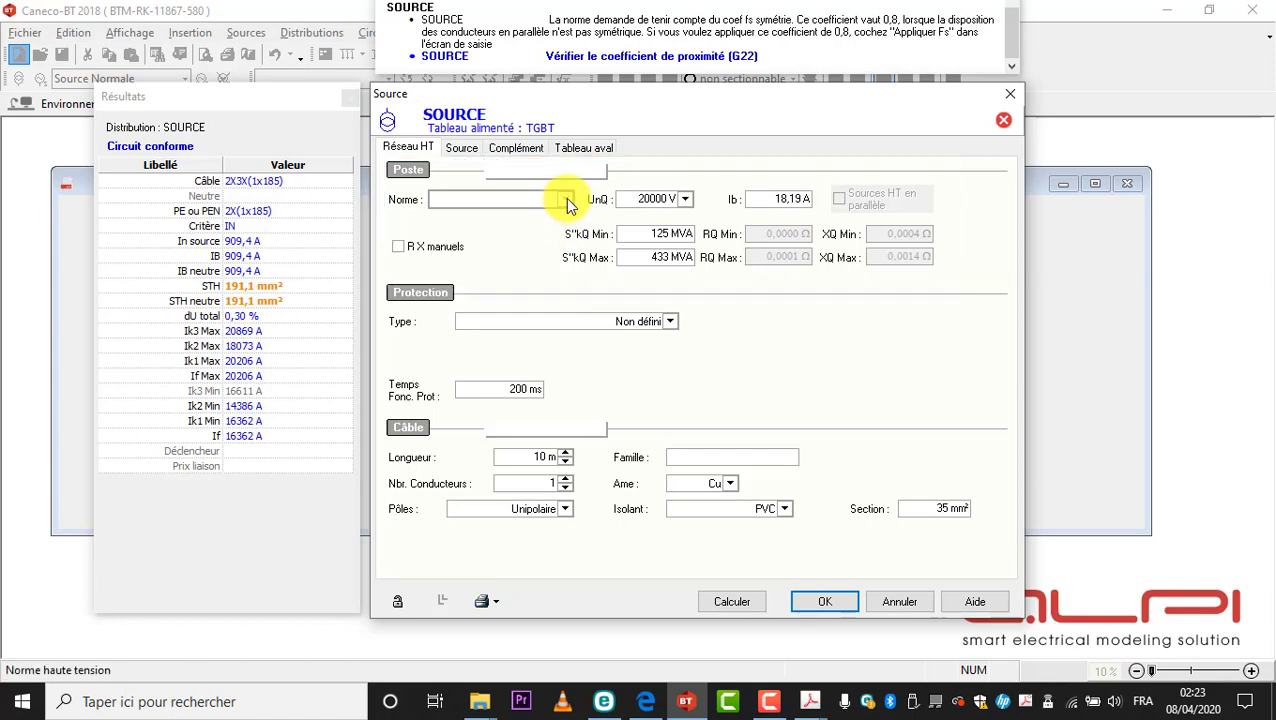
left_click(566, 201)
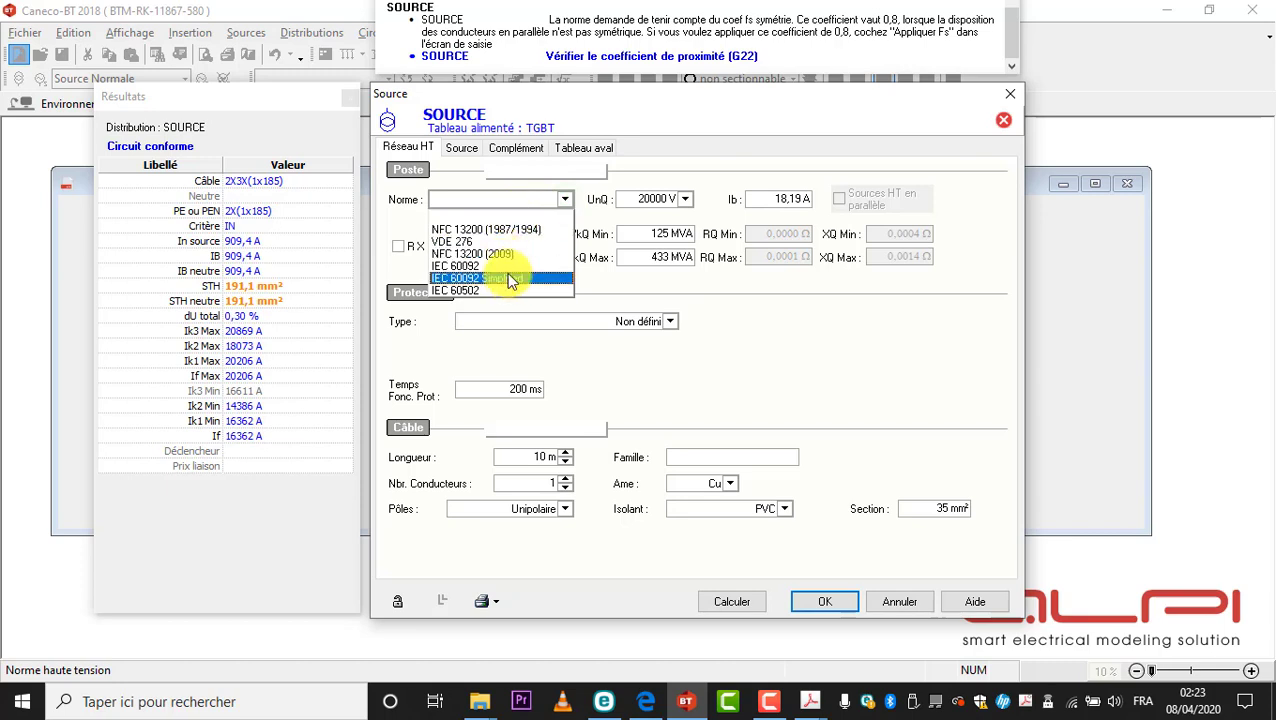
left_click(517, 256)
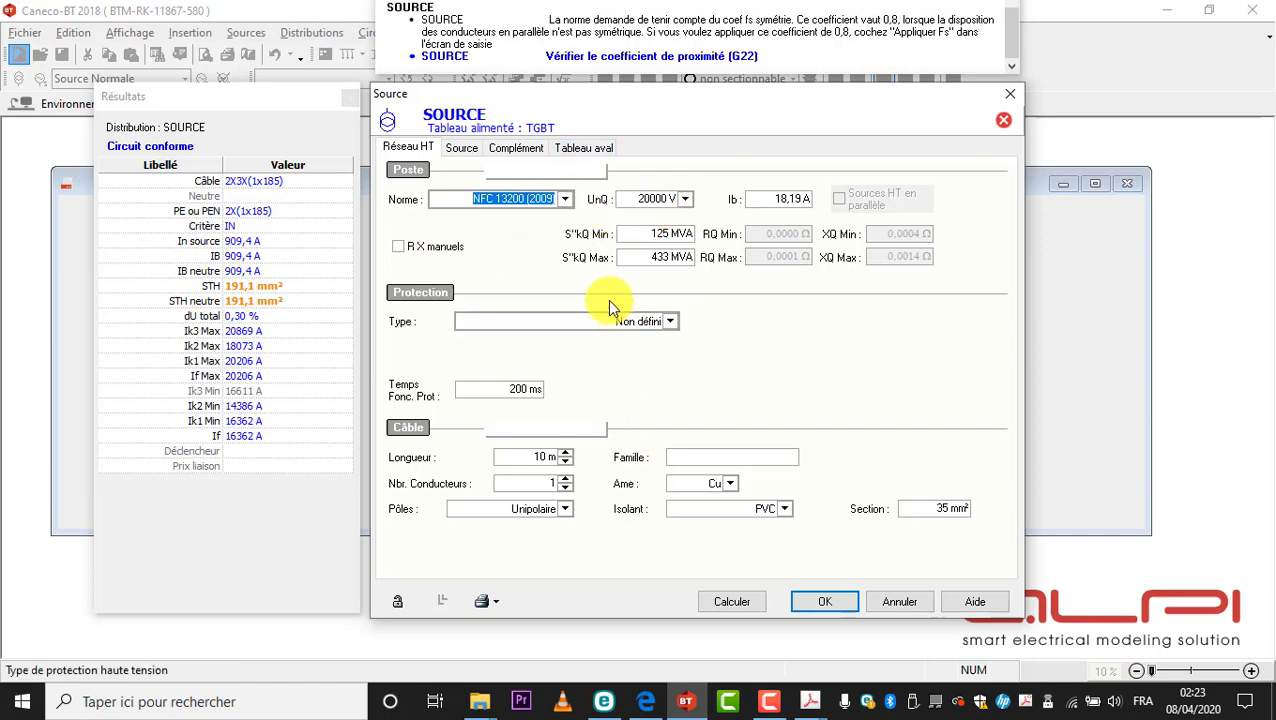
Step: Try 22000 V as the HT network voltage UnQ and set it back to 20000 V
left_click(685, 200)
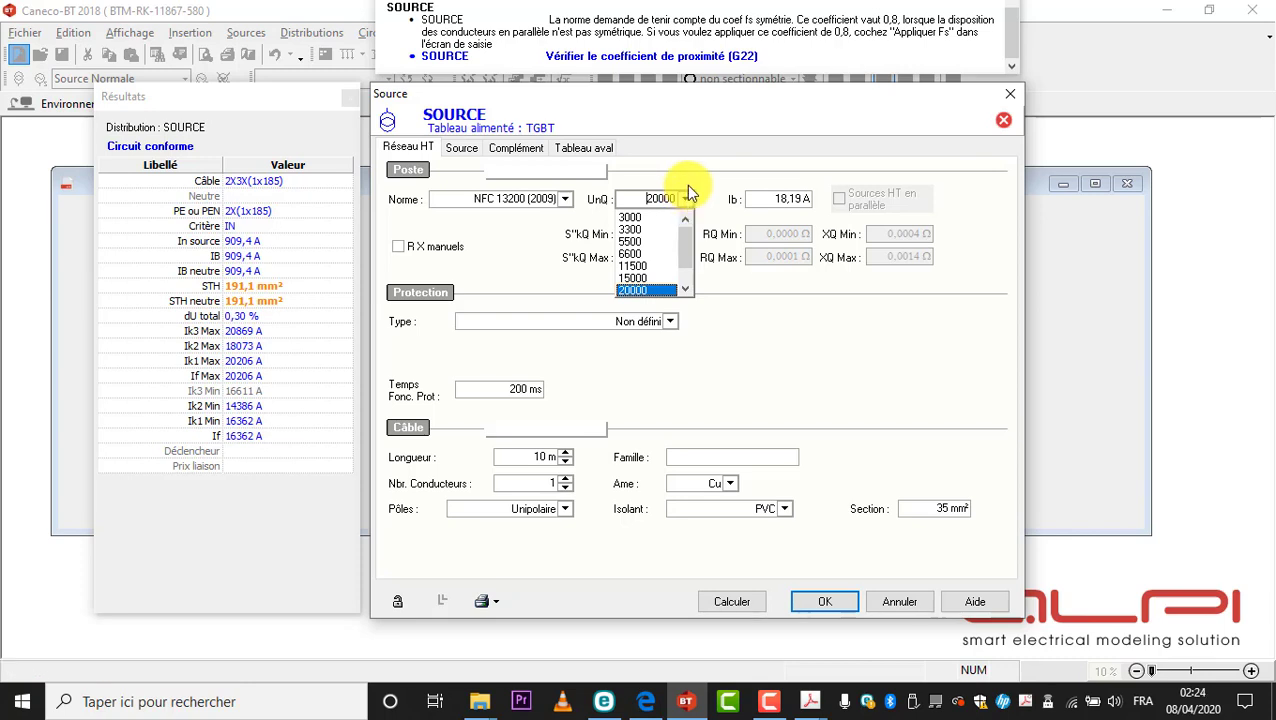
left_click(698, 190)
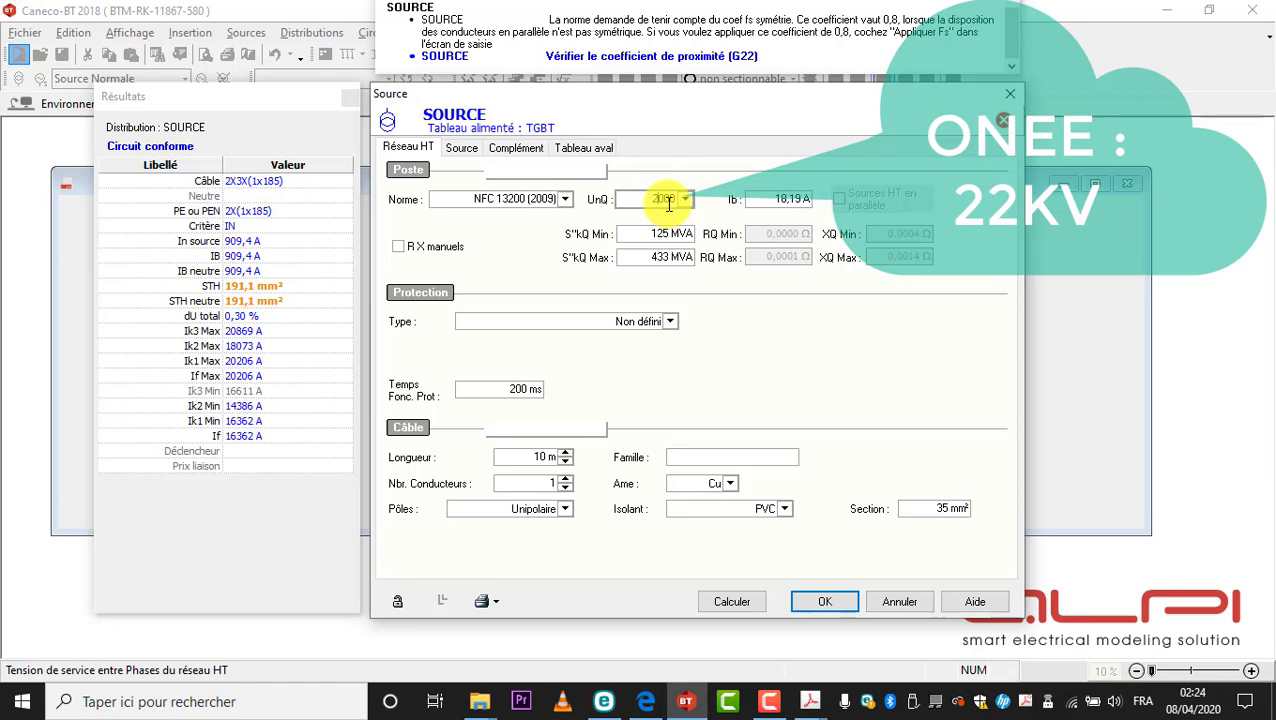
left_click(669, 203)
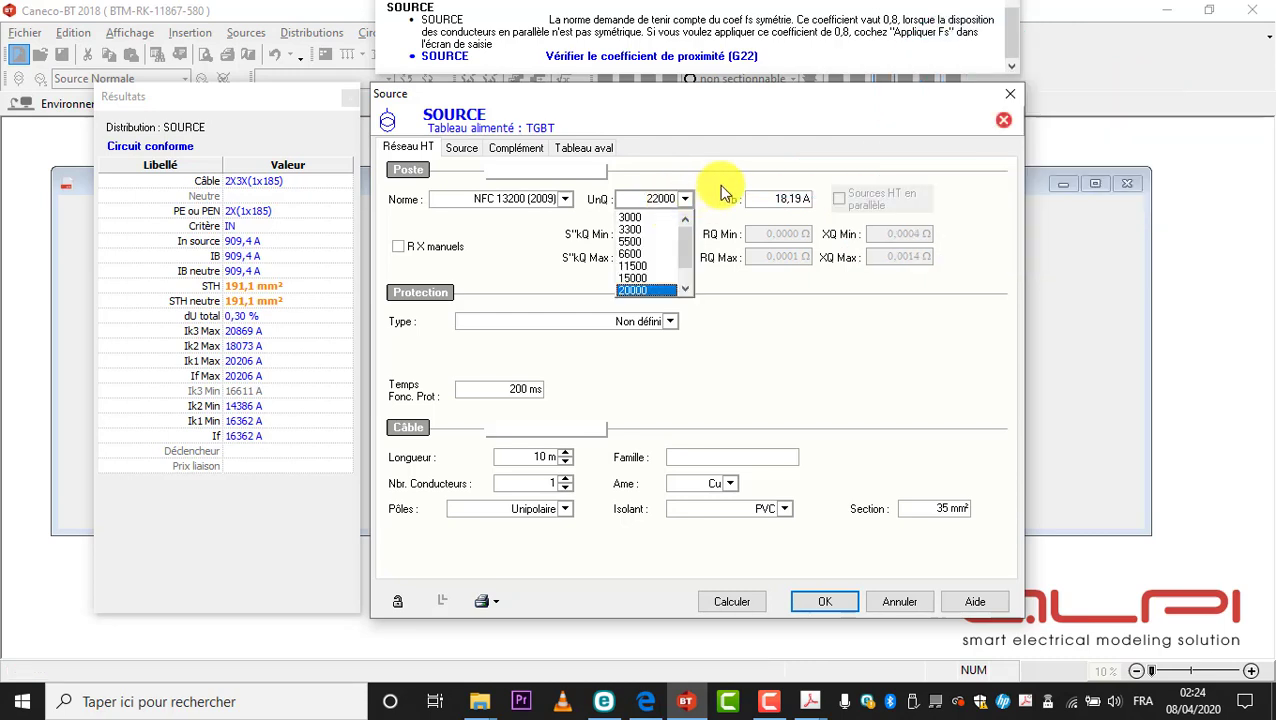
left_click(714, 193)
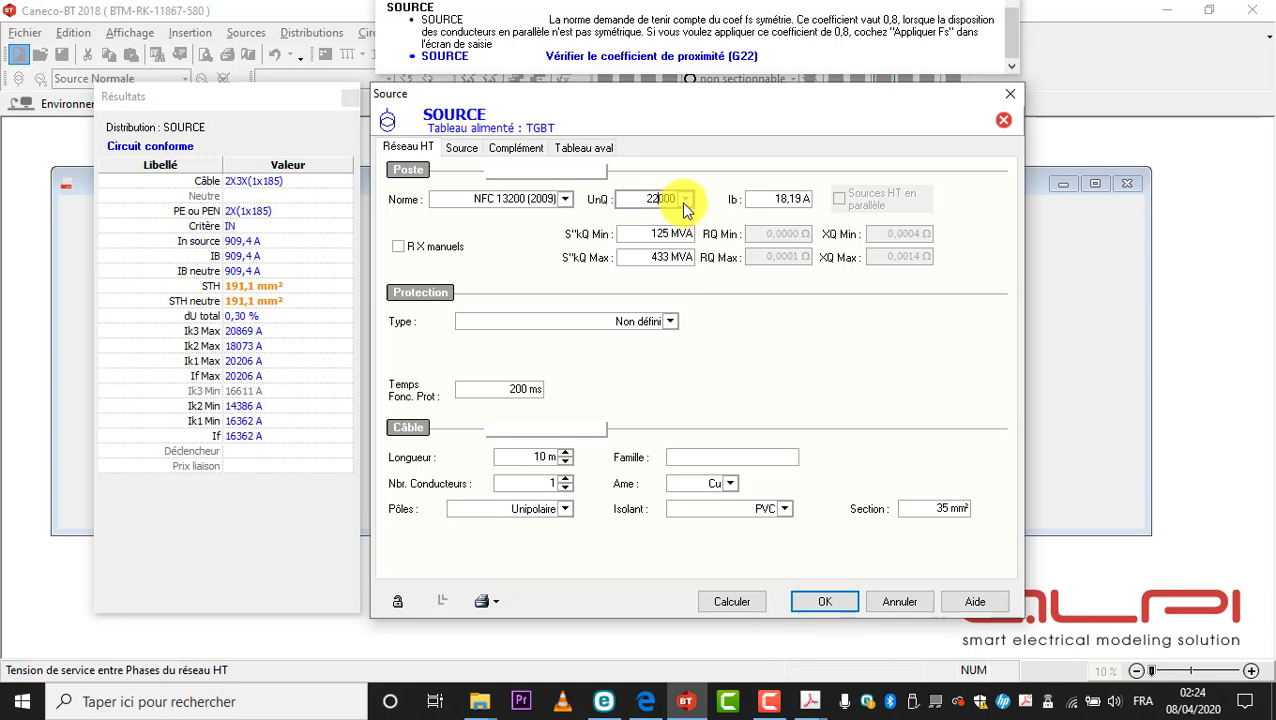
left_click(686, 199)
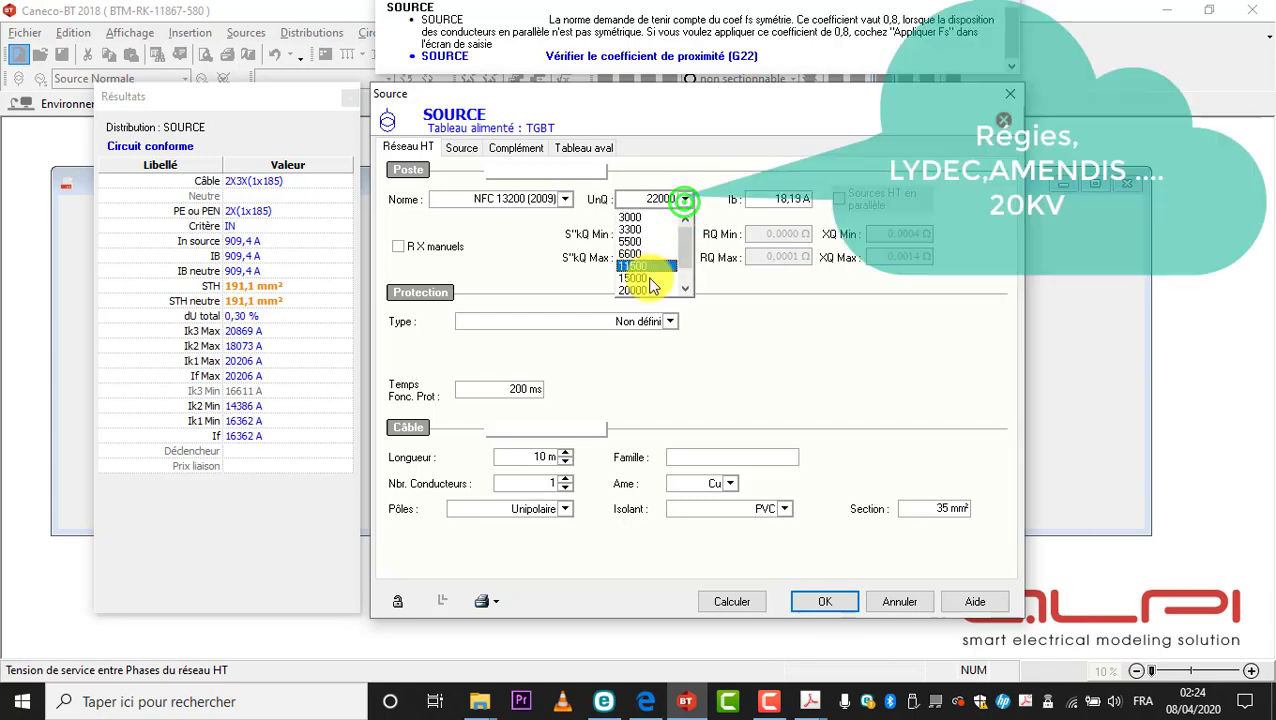
left_click(647, 289)
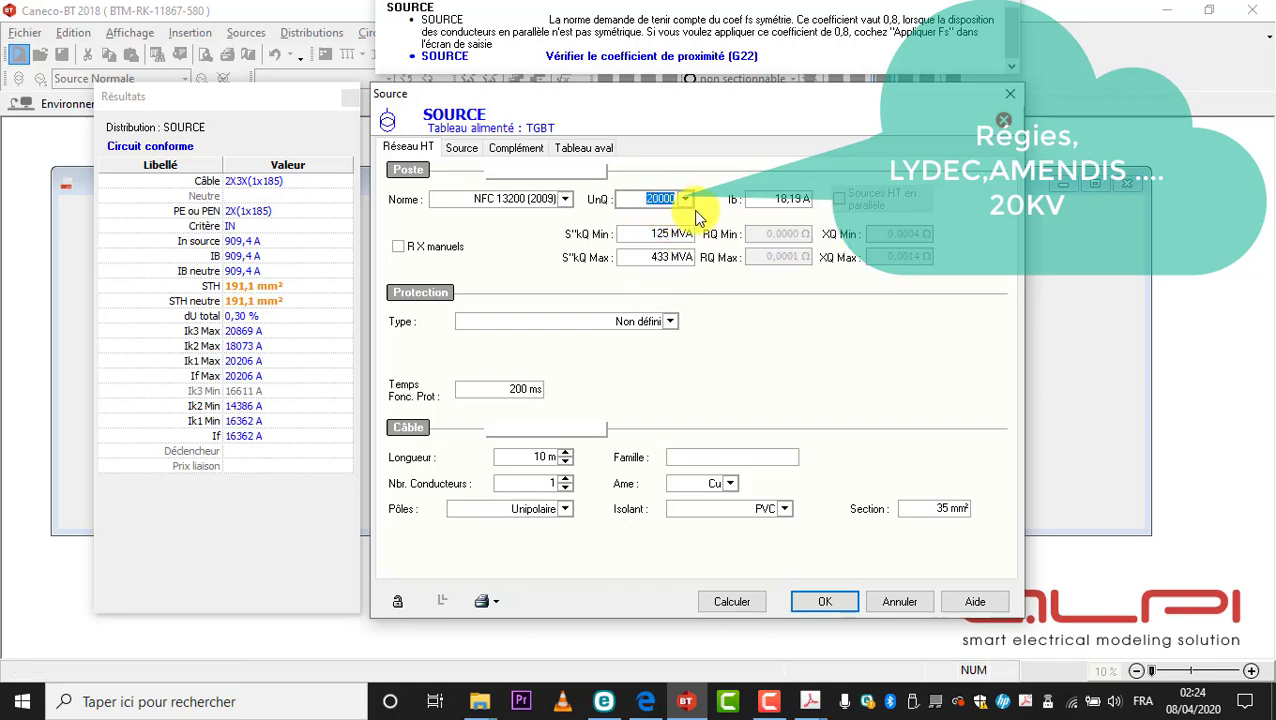
Step: Examine the HT network's Ib current and its minimum short-circuit power S"kQ Min
left_click(772, 198)
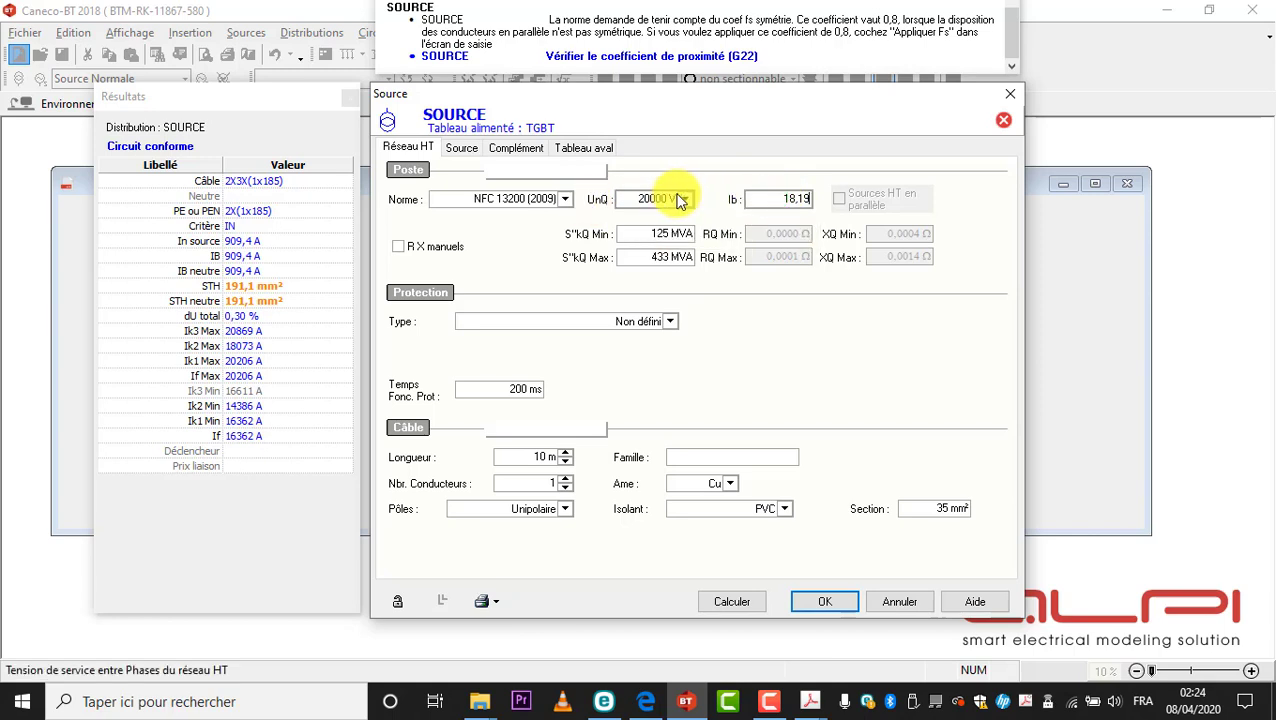
left_click(777, 202)
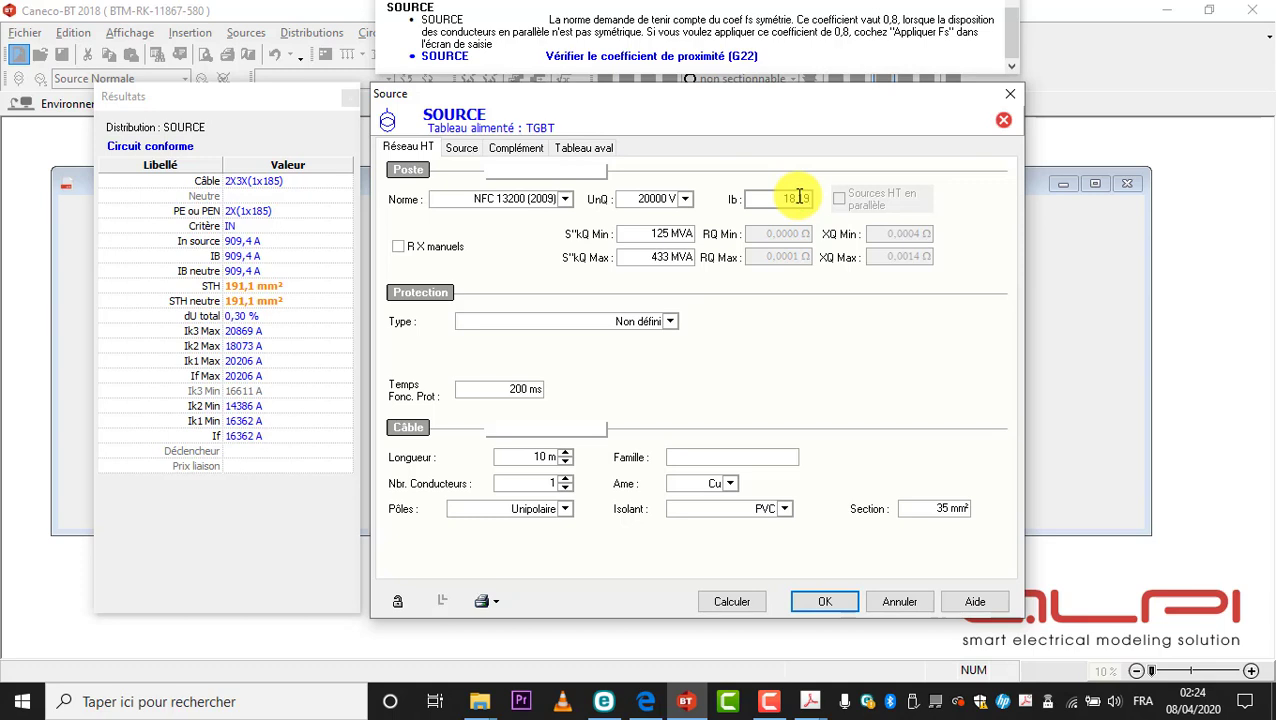
left_click(800, 197)
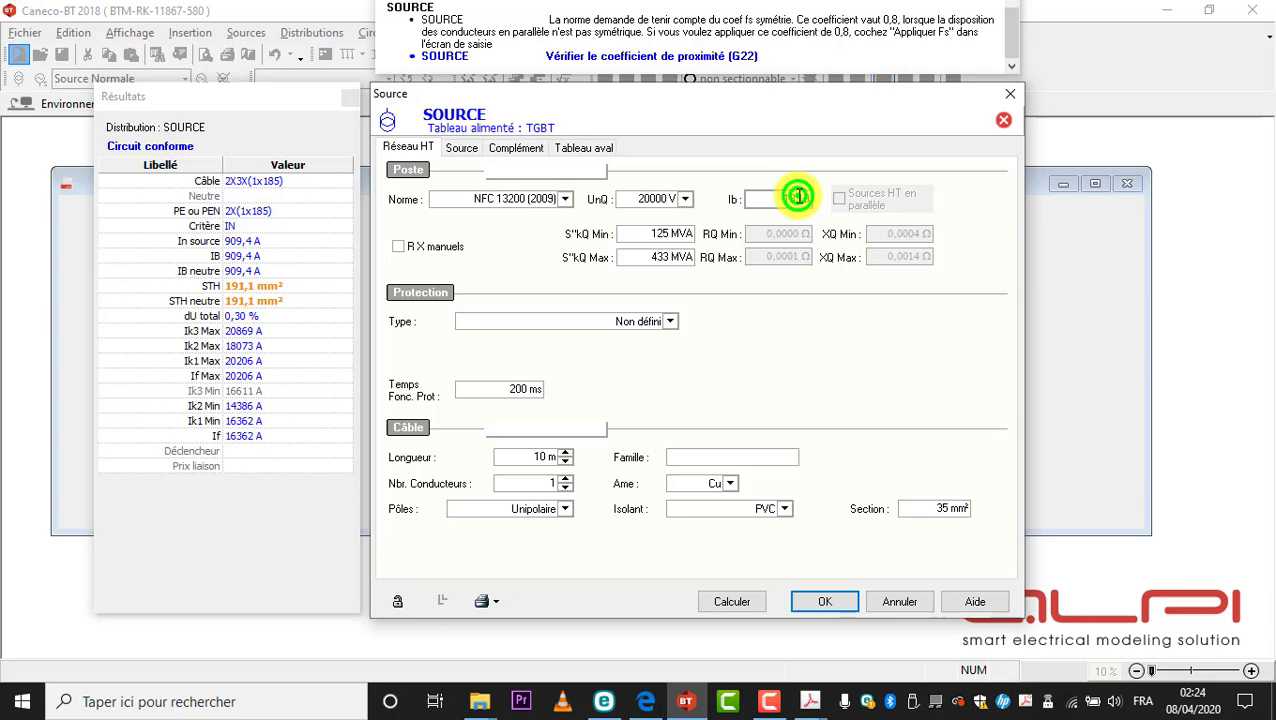
left_click(668, 236)
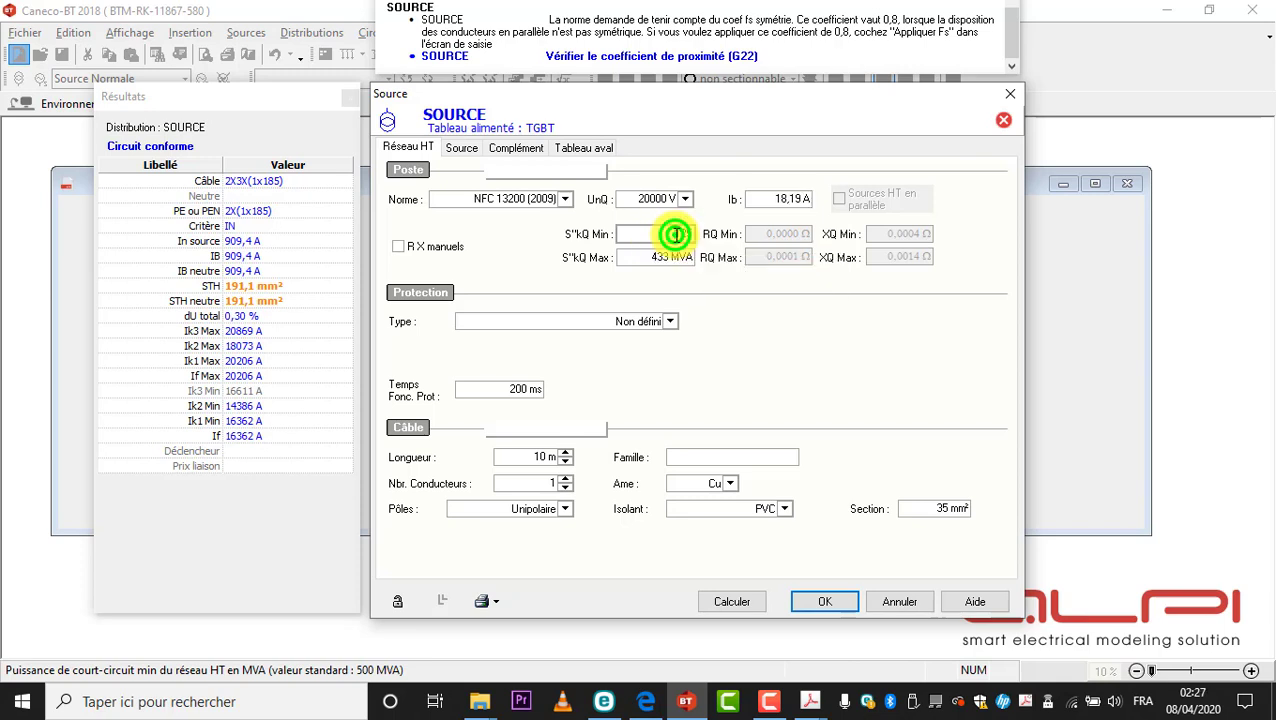
left_click(723, 302)
left_click(710, 204)
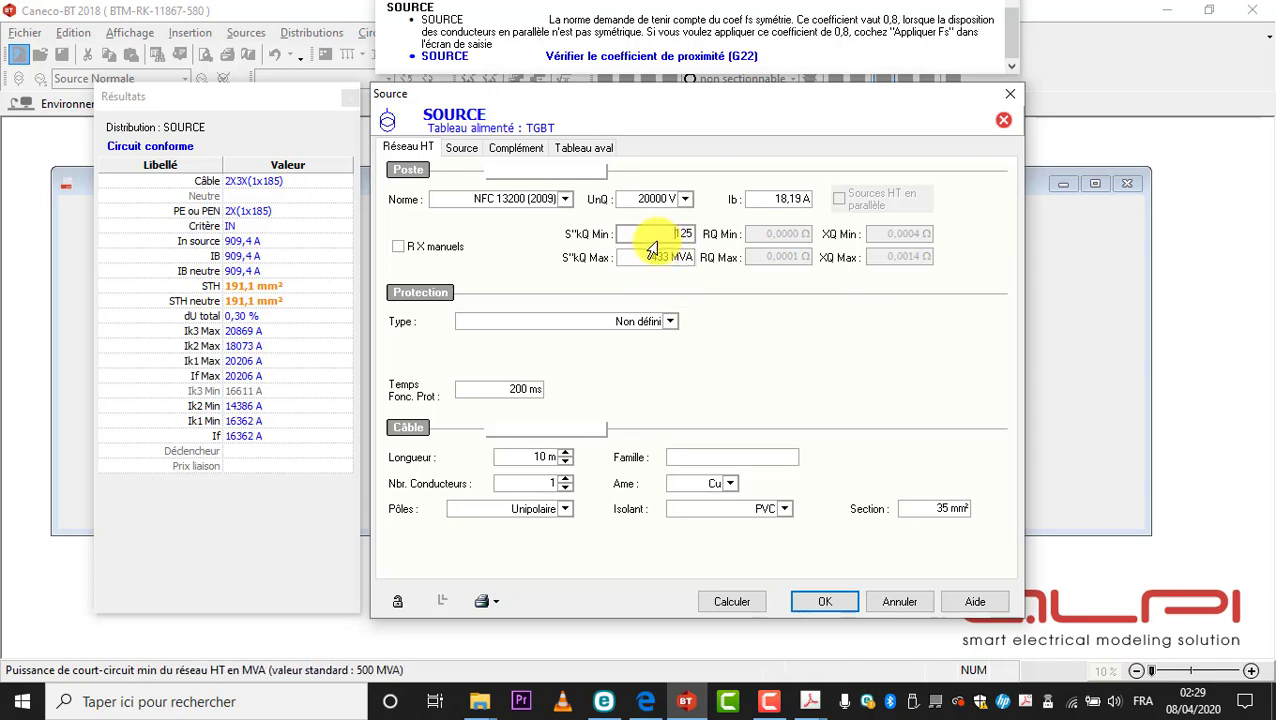
left_click(668, 232)
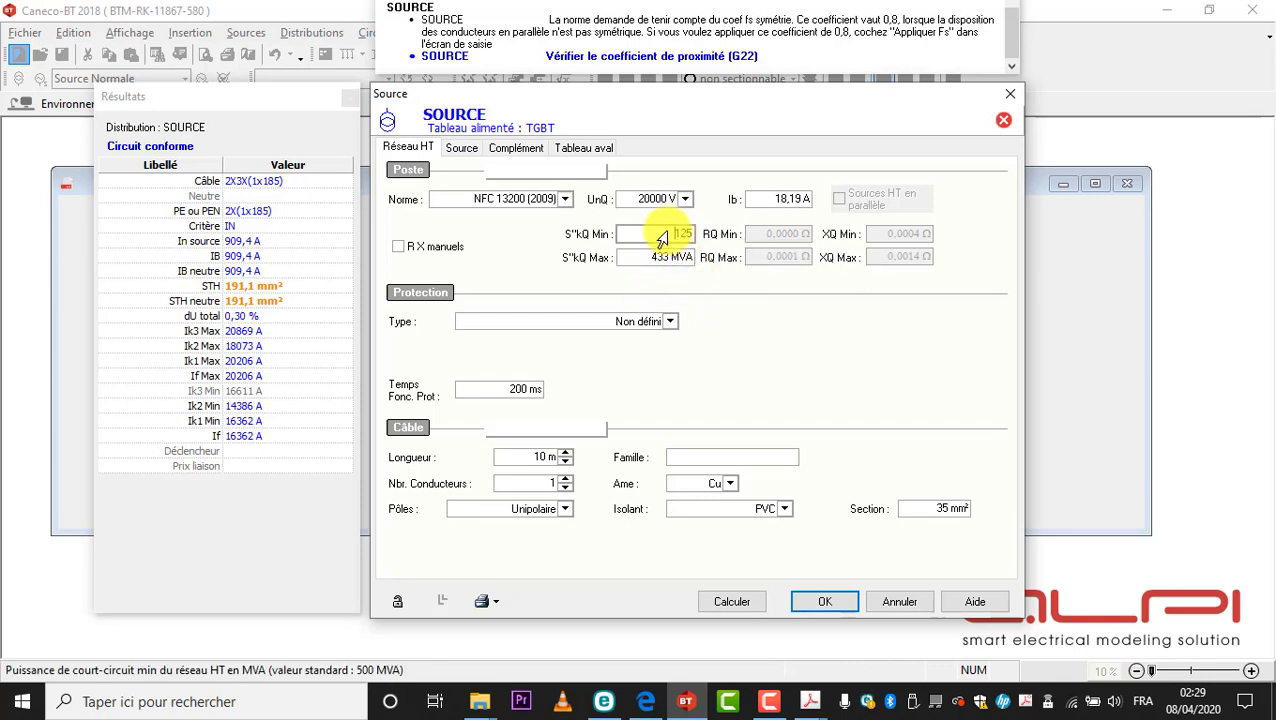
Step: Try the manual R X entry option for the HT network and turn it off again
left_click(398, 247)
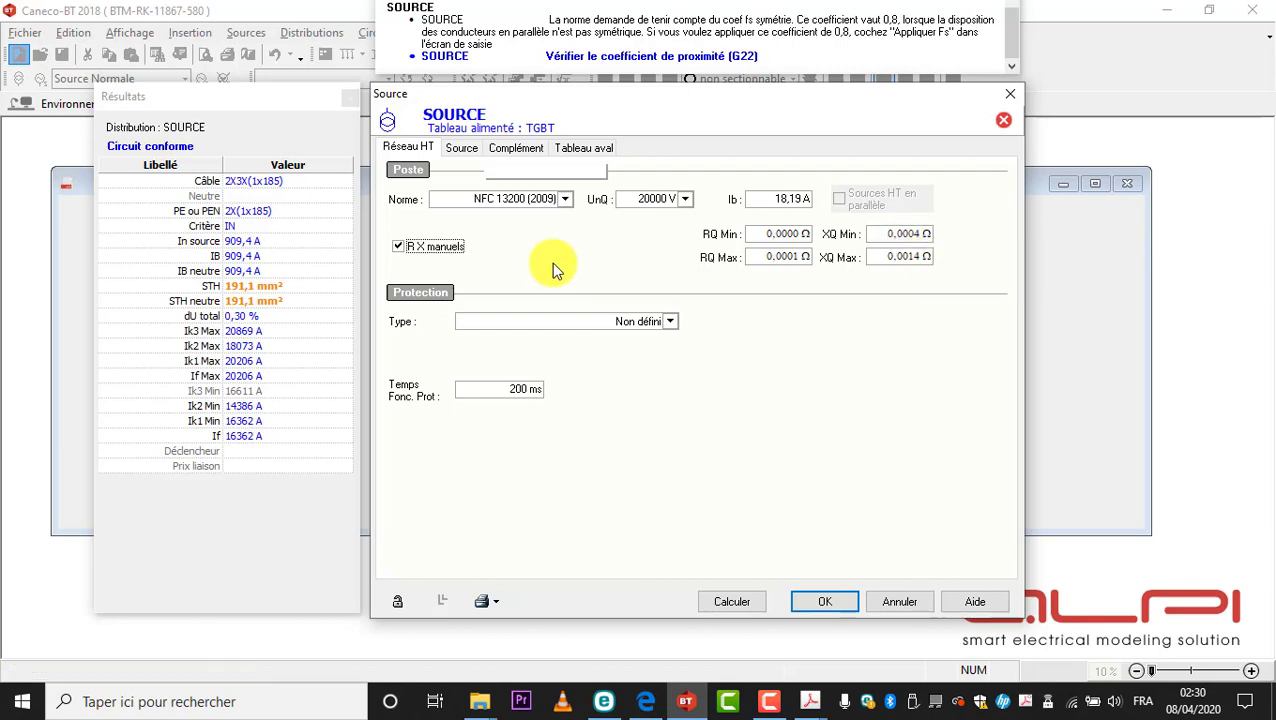
left_click(449, 246)
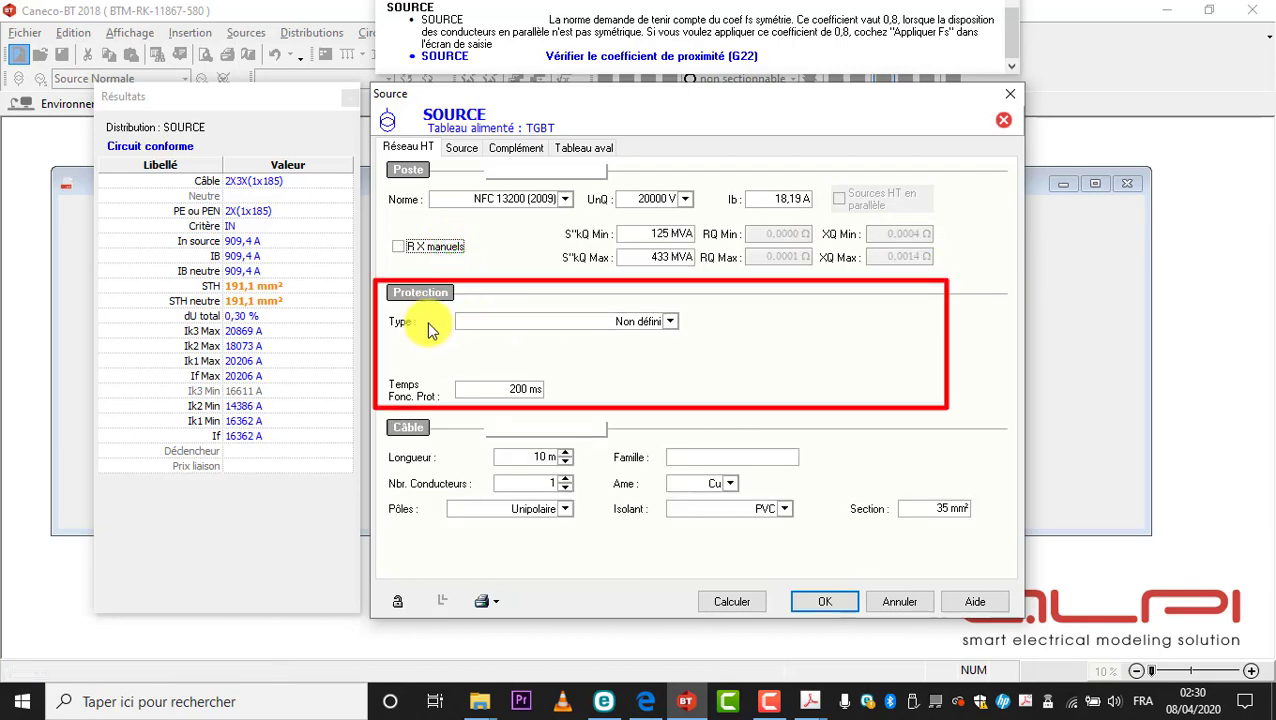
Step: Try Disjoncteur avec relais as the HT protection type with I> at -2,0 A, and go through its manufacturer, model, curve and operating-time settings
left_click(666, 322)
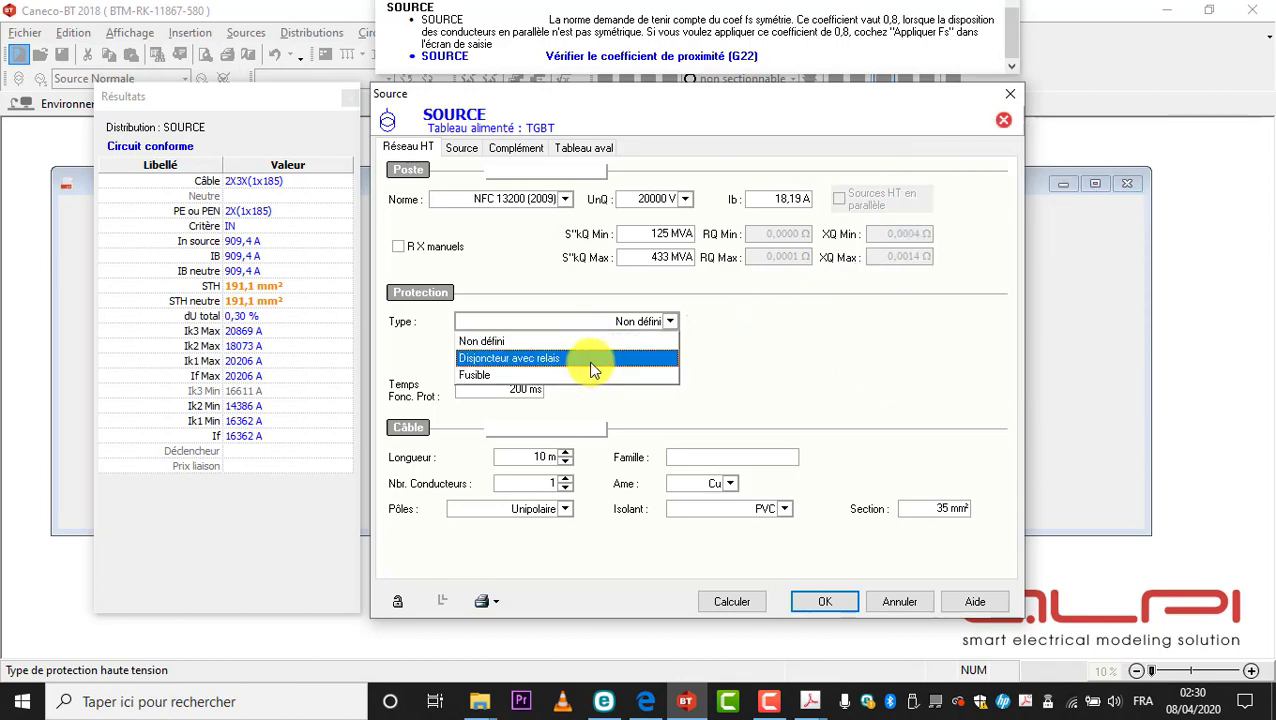
left_click(588, 360)
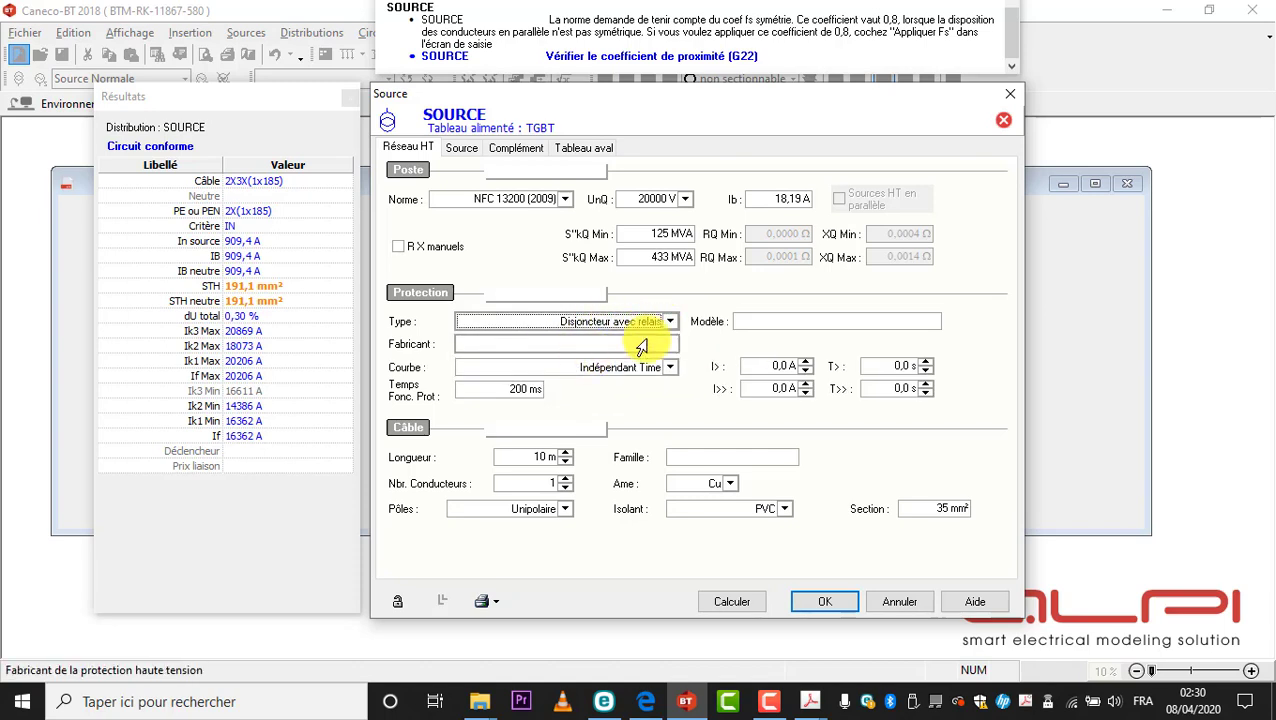
left_click(769, 320)
left_click(577, 345)
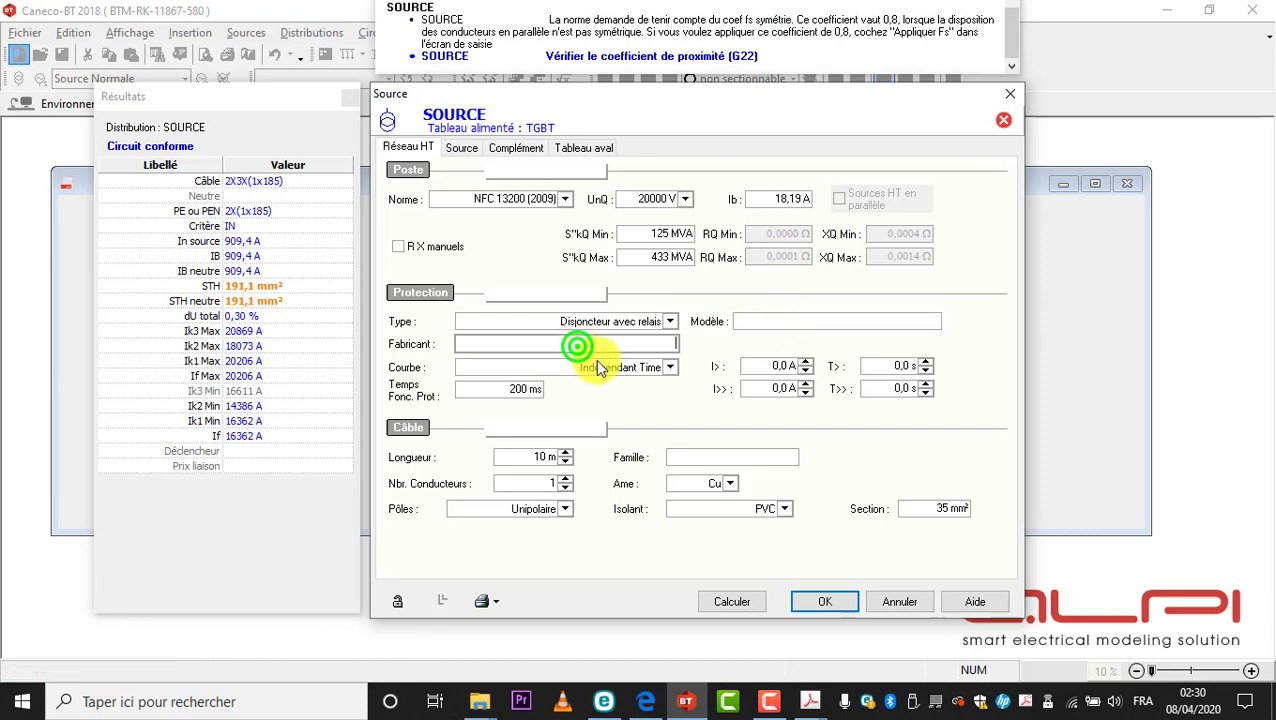
left_click(675, 370)
left_click(683, 371)
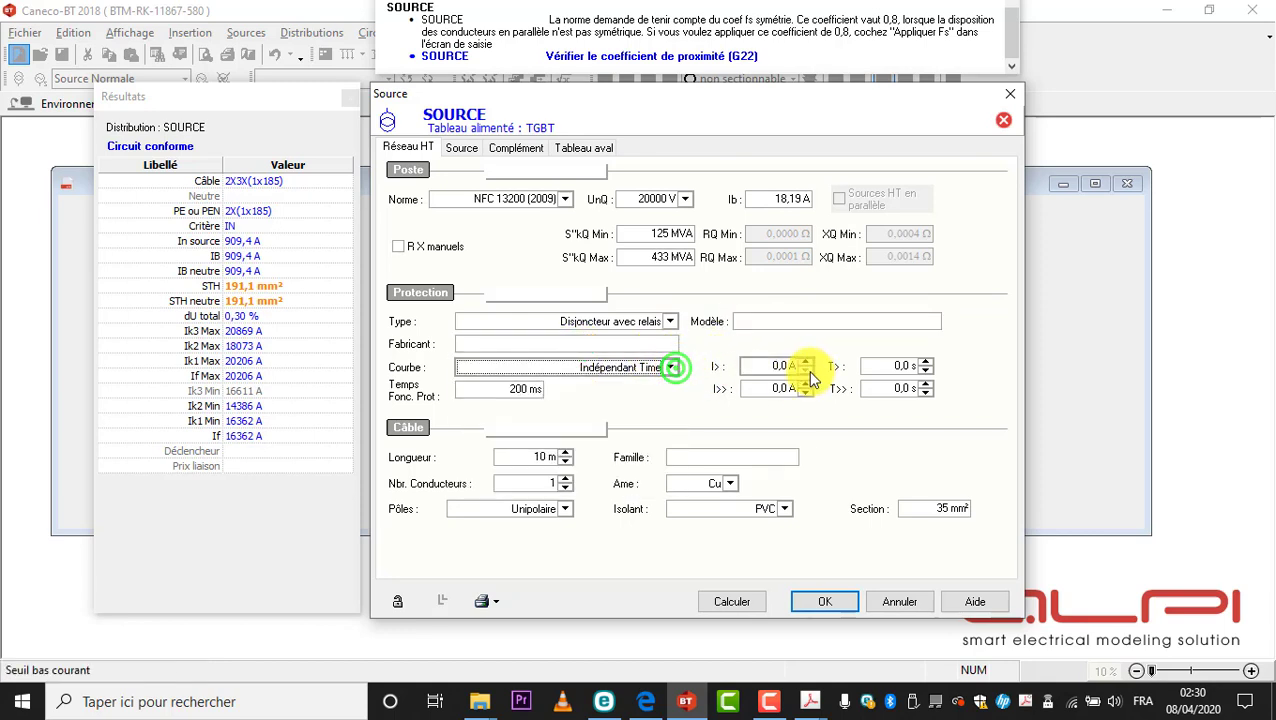
left_click(806, 368)
left_click(926, 365)
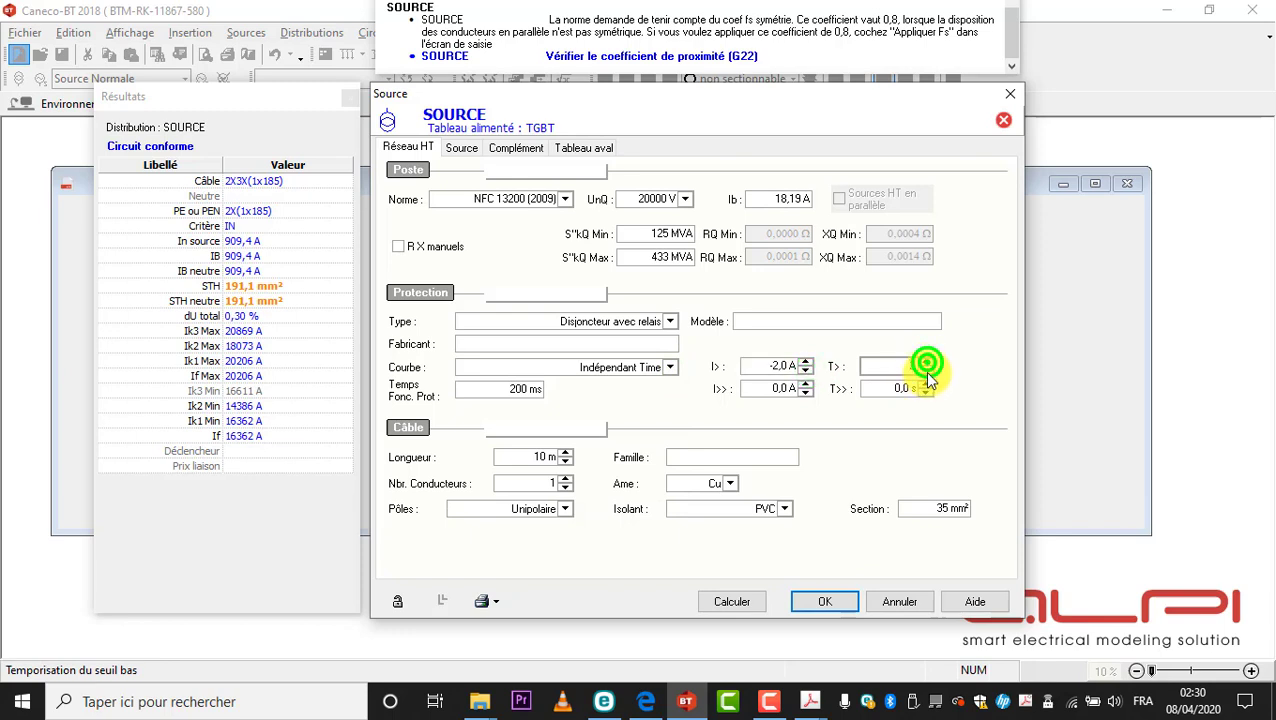
left_click(628, 368)
left_click(600, 346)
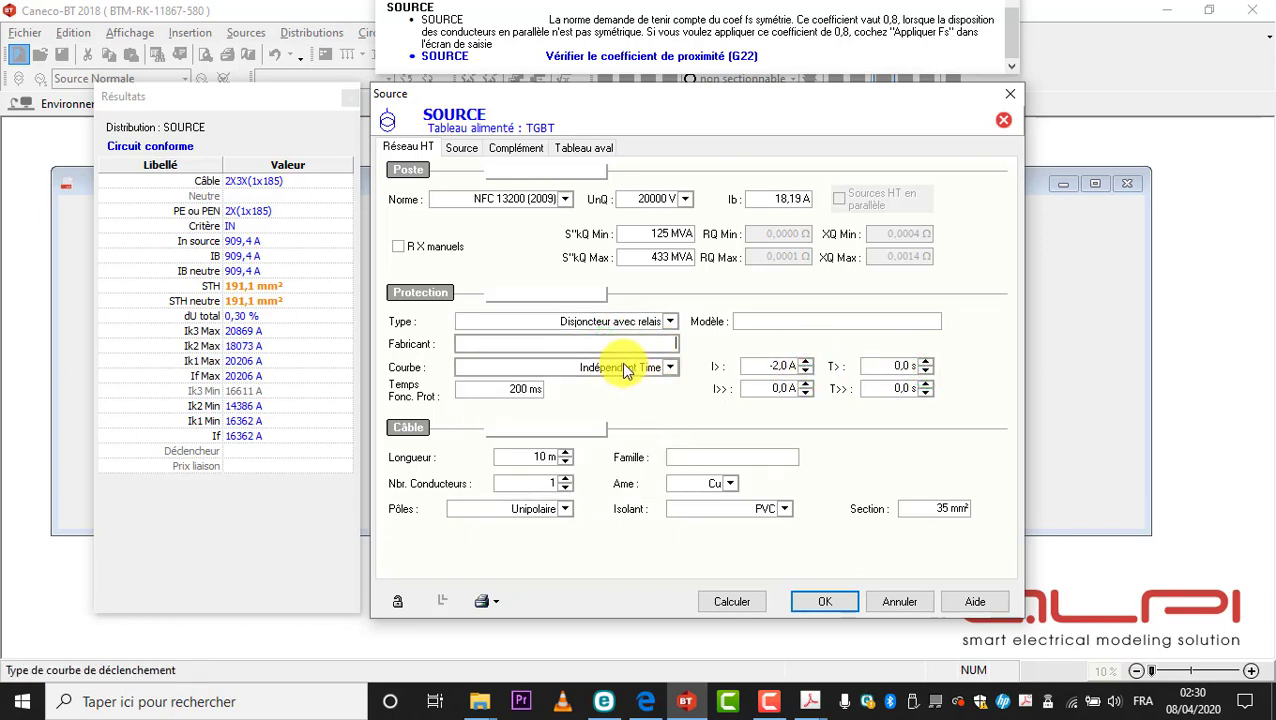
left_click(499, 389)
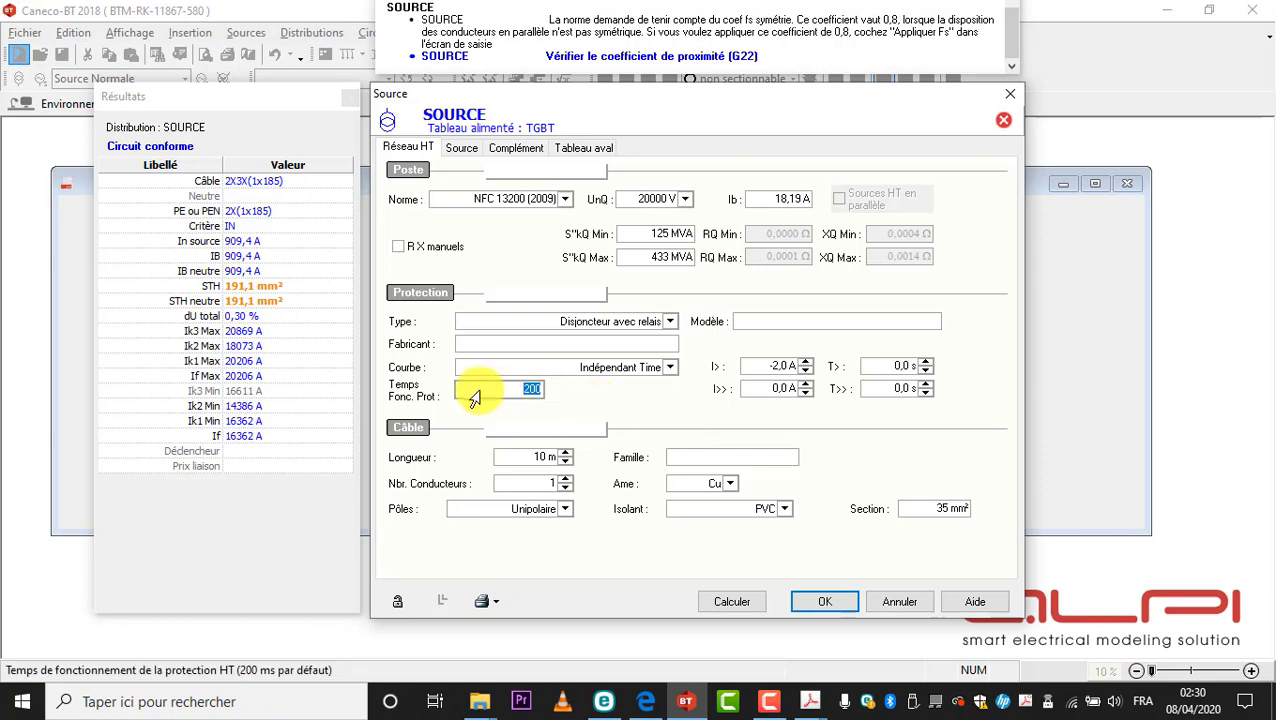
left_click(600, 397)
Step: Try Fusible as the HT protection type and return the type to Non défini
left_click(661, 322)
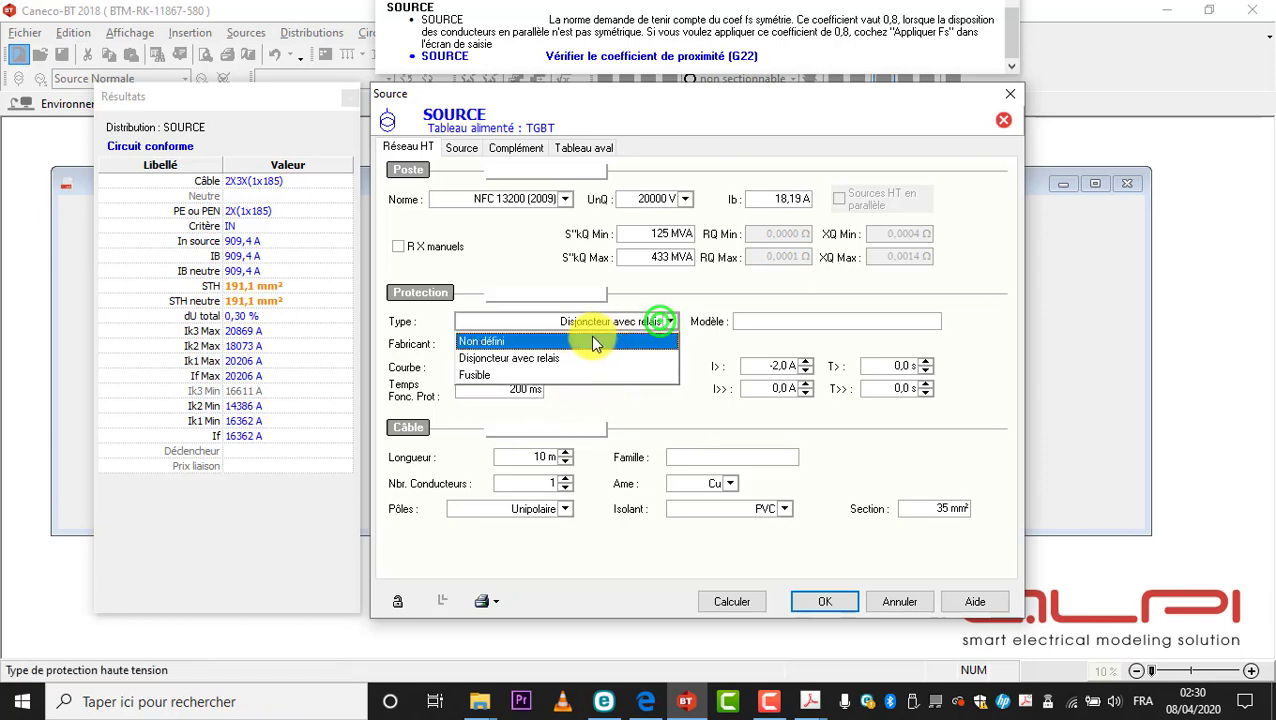
left_click(530, 376)
left_click(621, 322)
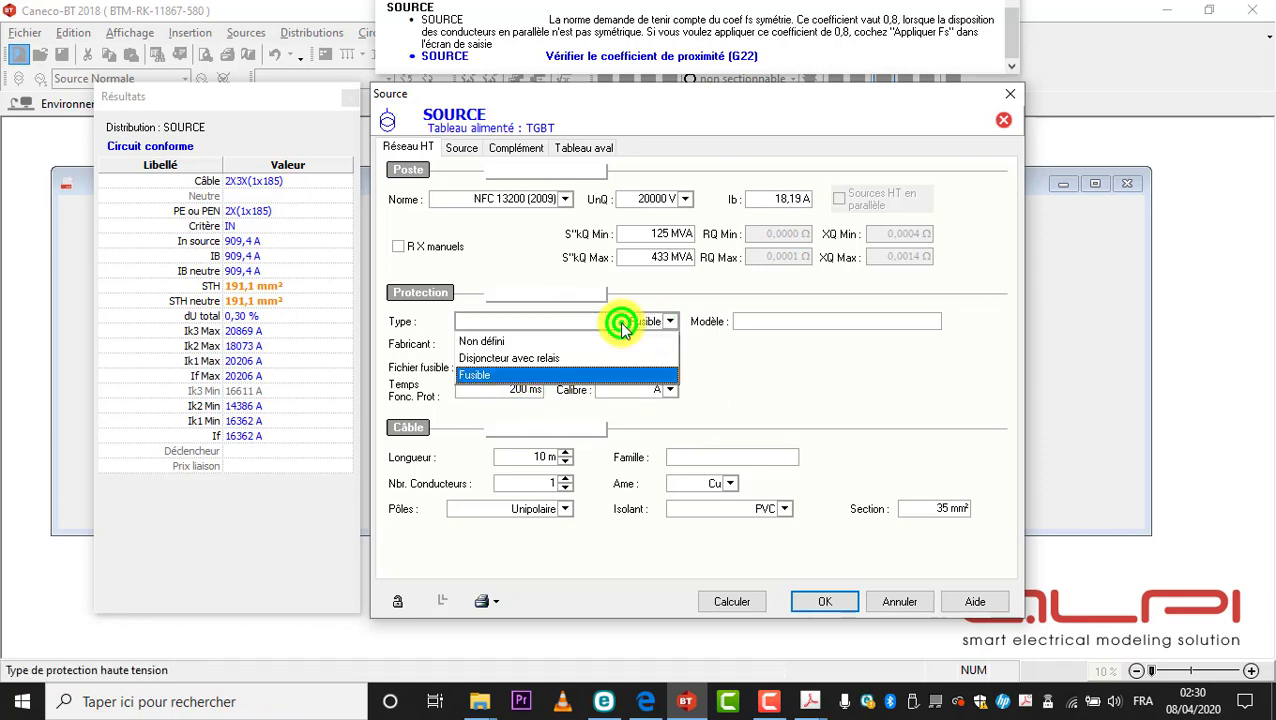
left_click(600, 345)
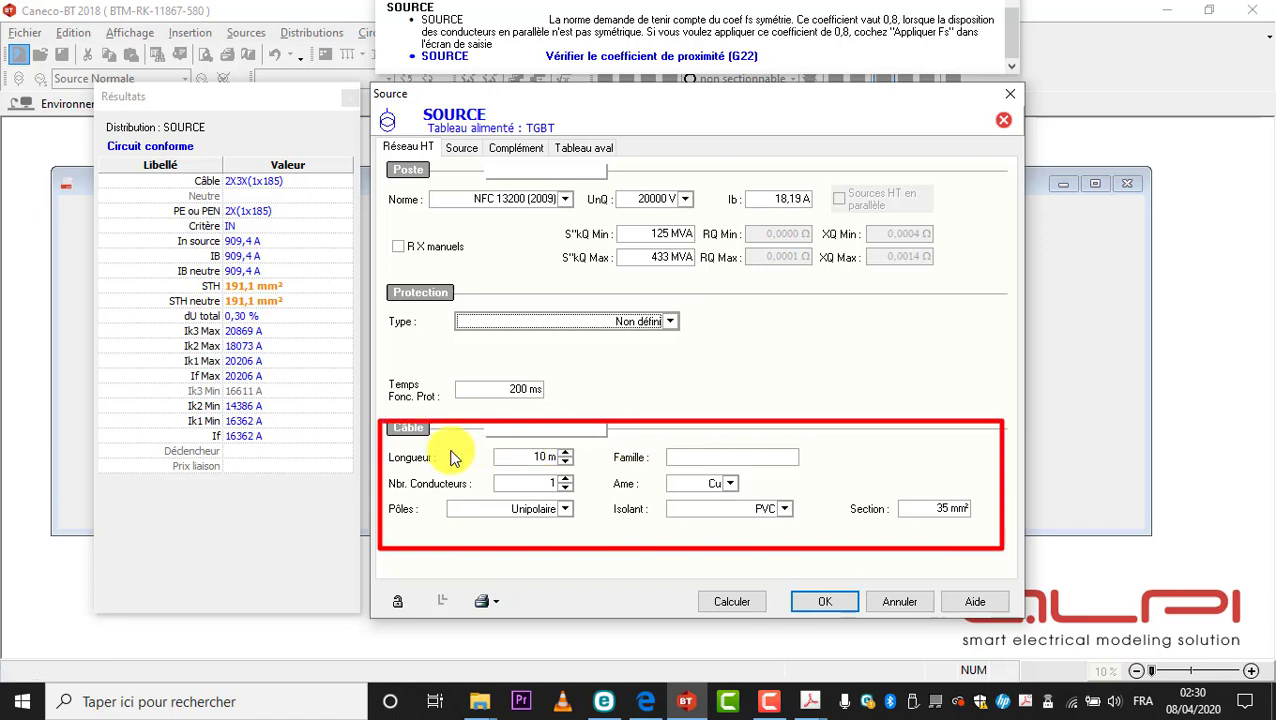
Step: Examine the HT cable's length setting and the available Pôles options, keeping Unipolaire
left_click(530, 457)
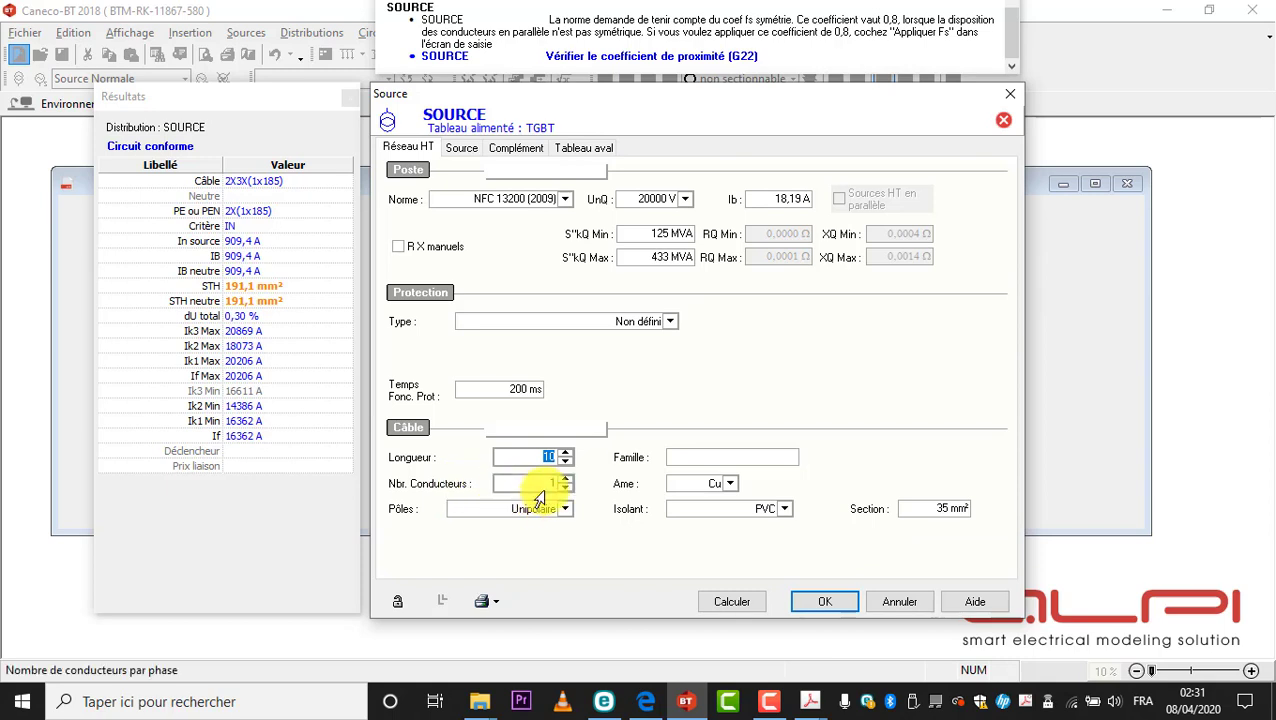
left_click(565, 510)
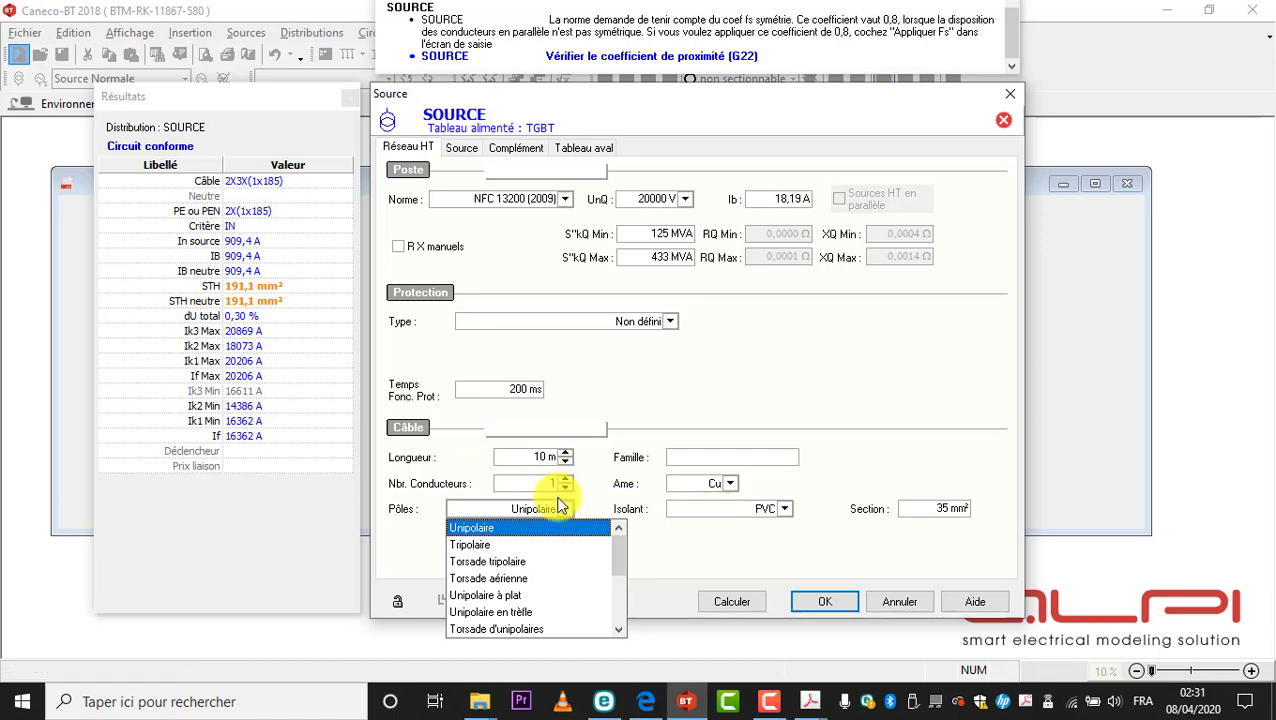
left_click(561, 480)
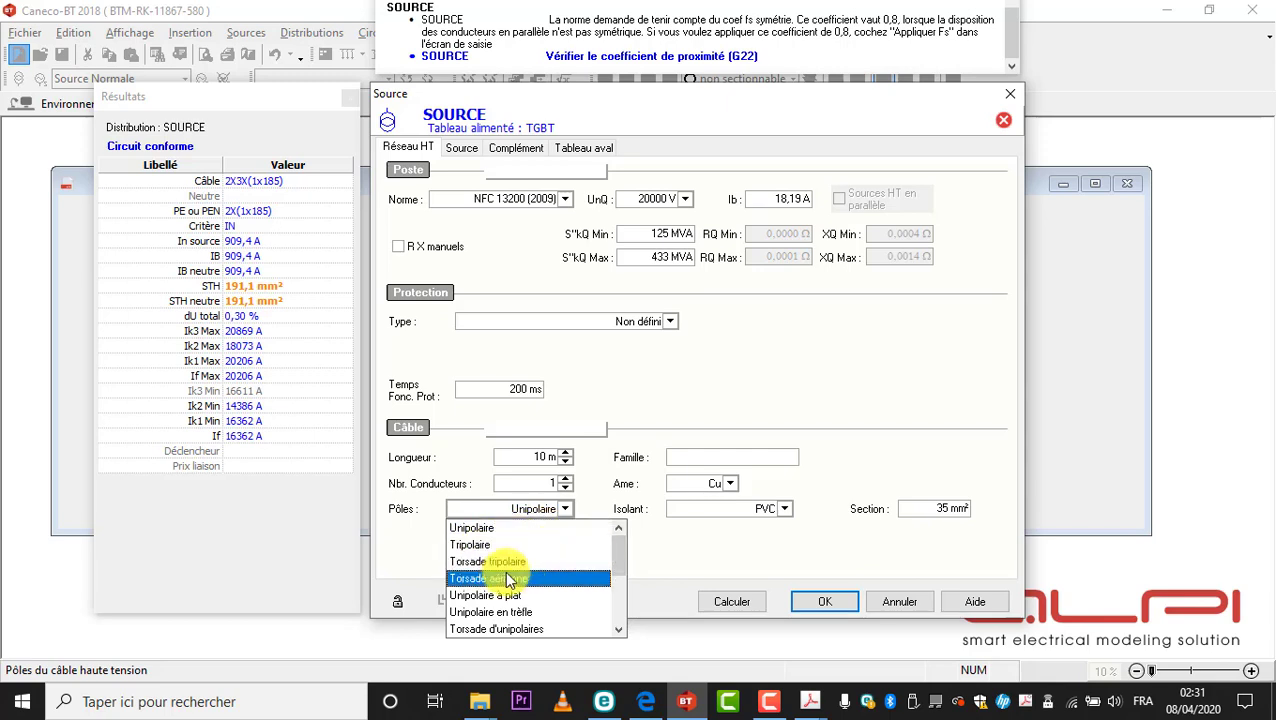
left_click_drag(618, 547, 620, 598)
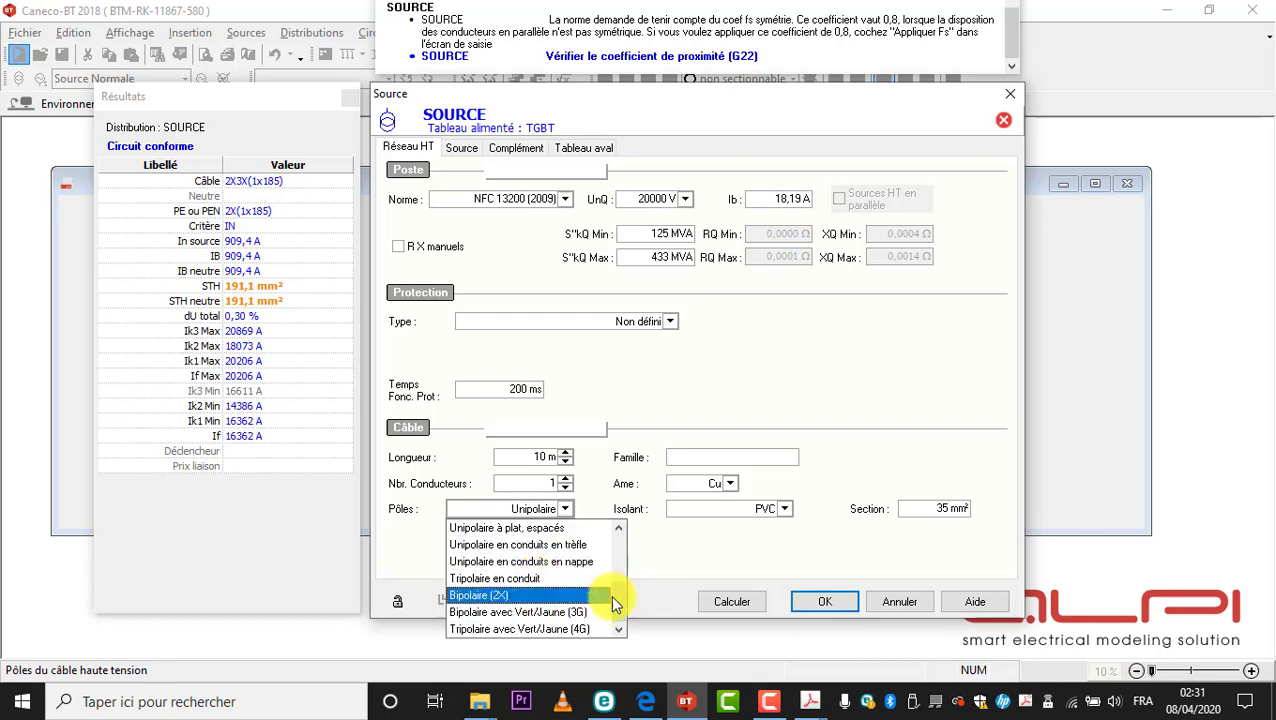
left_click(660, 557)
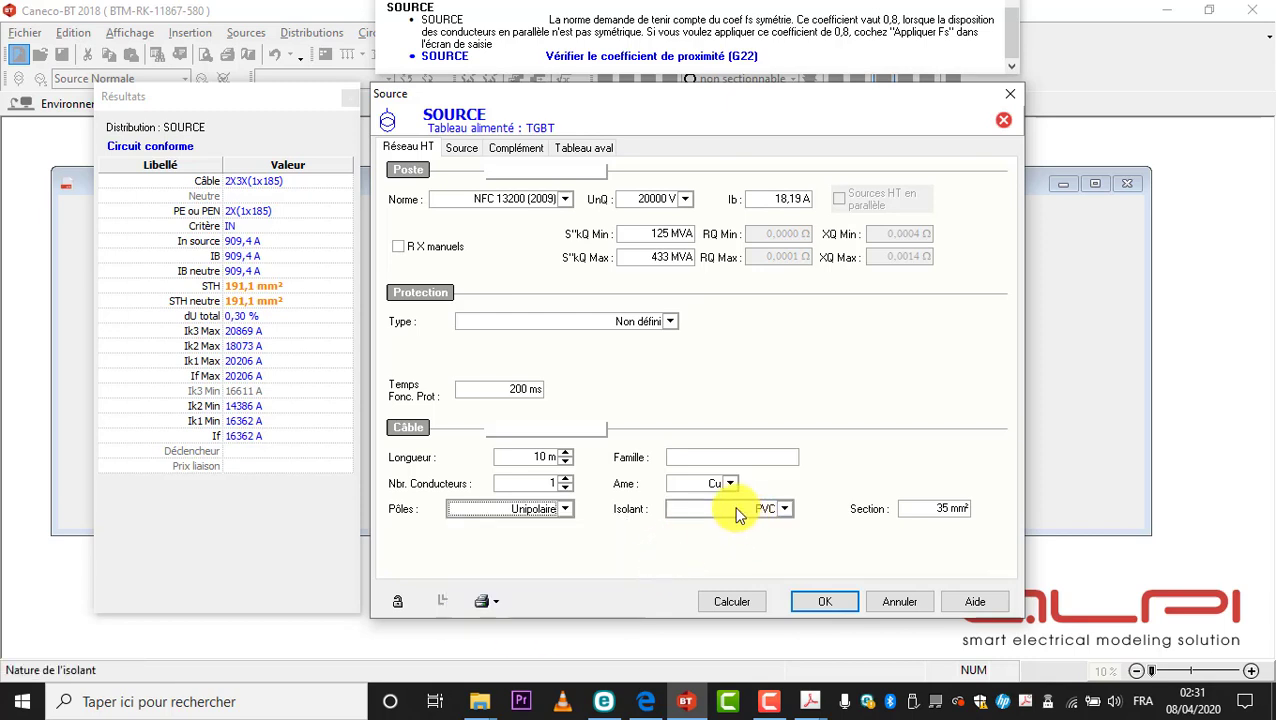
Step: Examine the HT cable's Famille, Ame and Isolant settings, keeping Cu as the core and PVC as the insulation
left_click(698, 456)
left_click(729, 484)
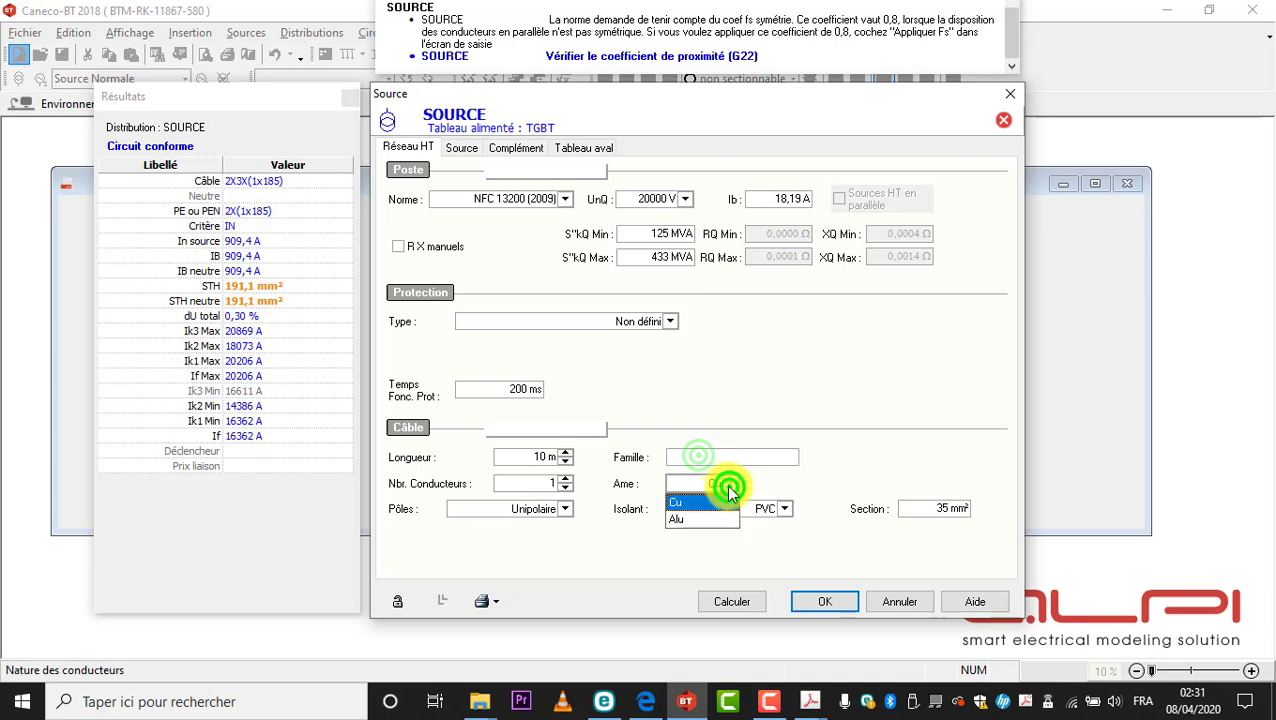
left_click(722, 550)
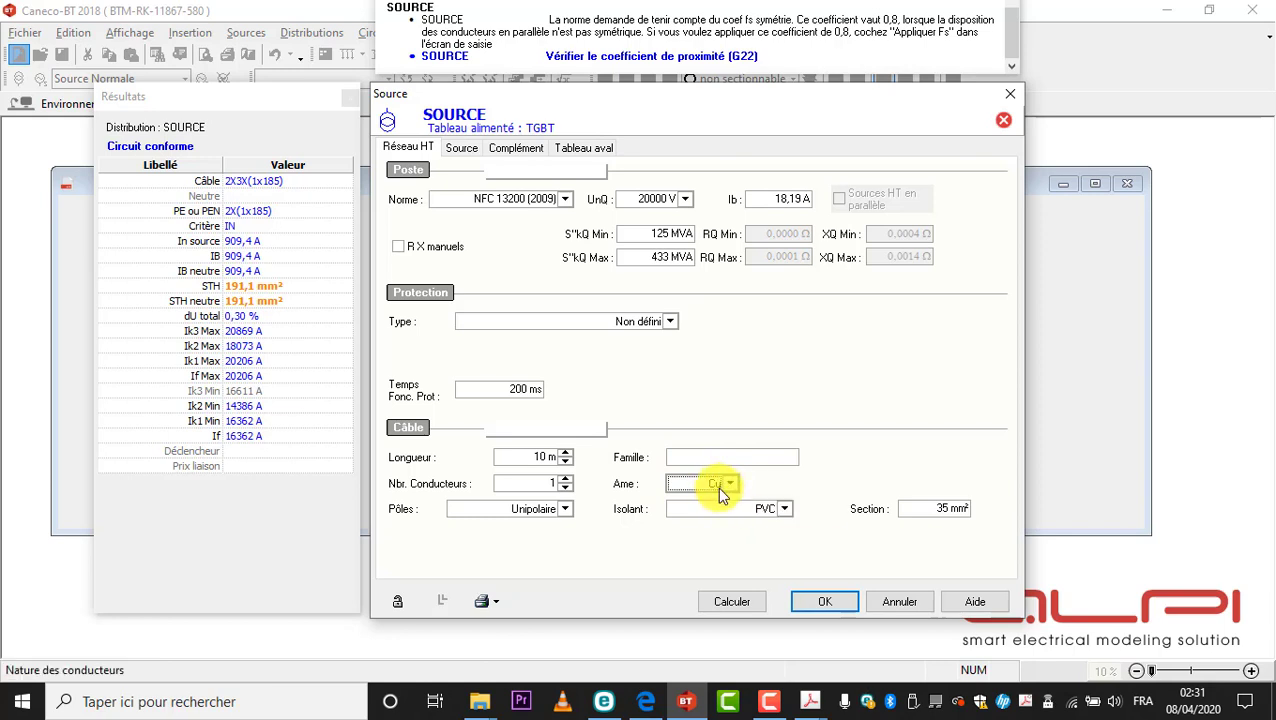
left_click(780, 513)
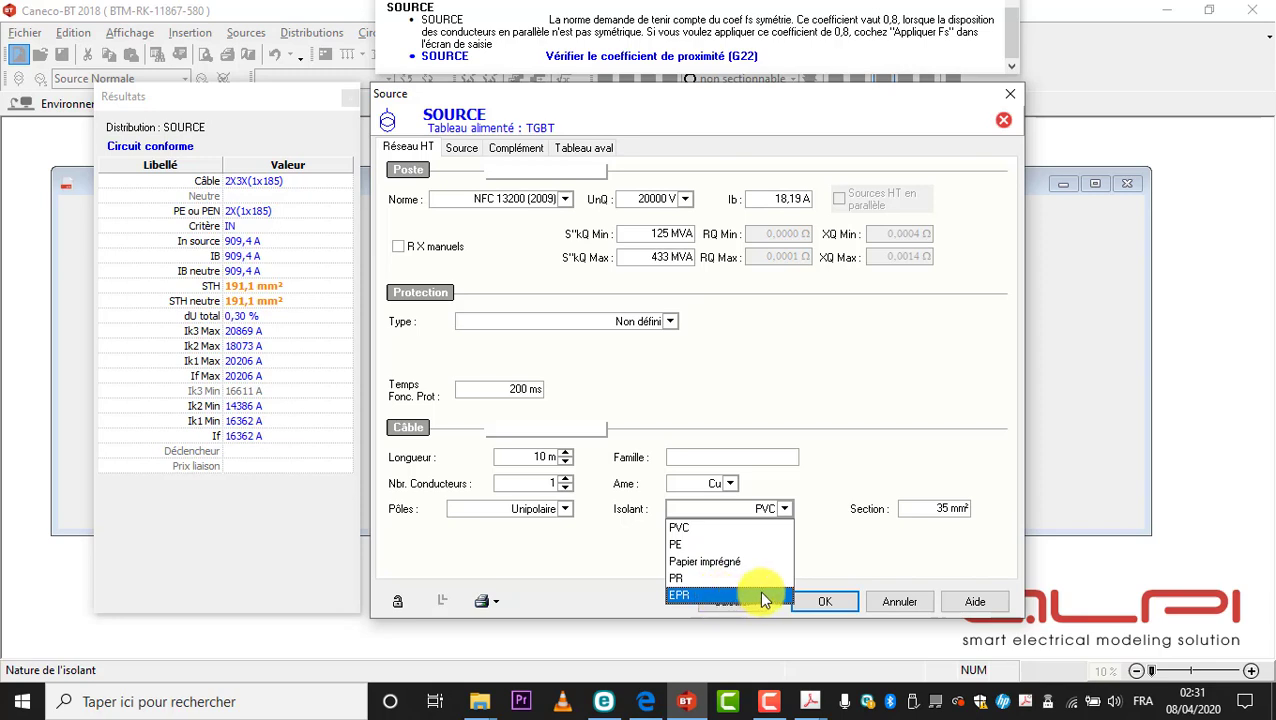
left_click(836, 551)
Step: Set the HT cable's conductor section to 0
left_click(928, 512)
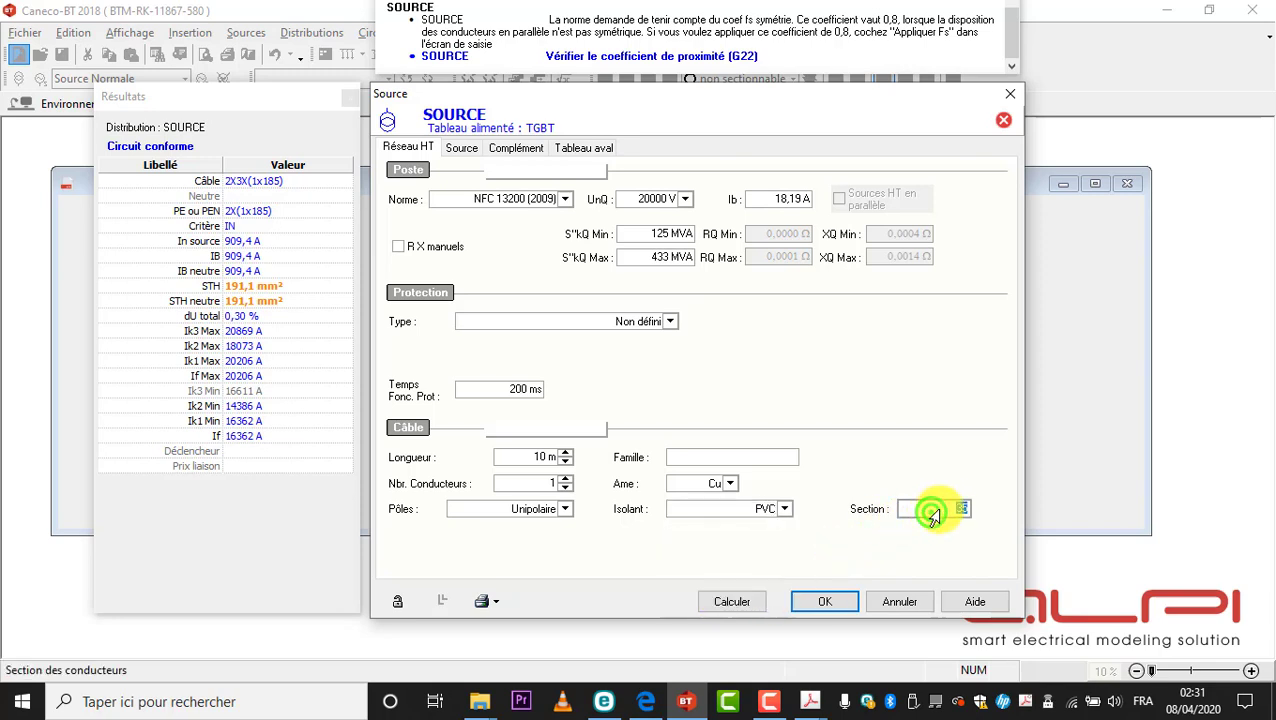
double_click(922, 514)
key("BackSpace")
left_click(926, 507)
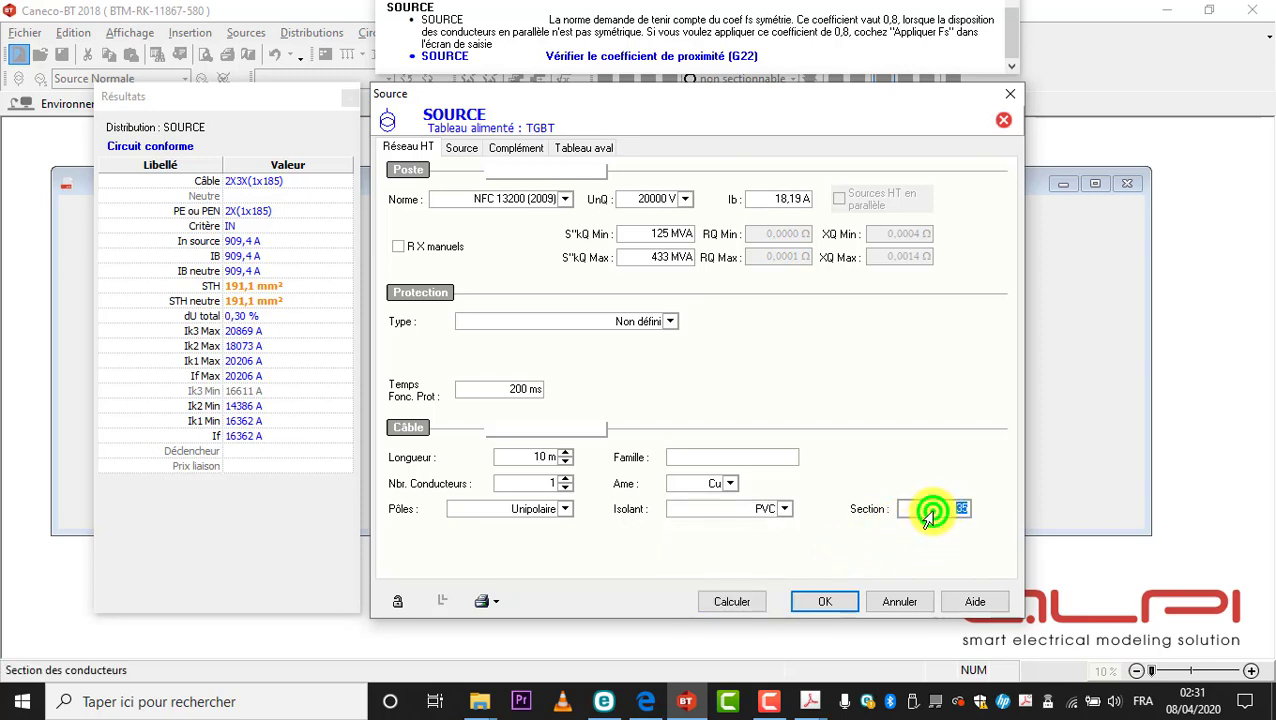
left_click(948, 541)
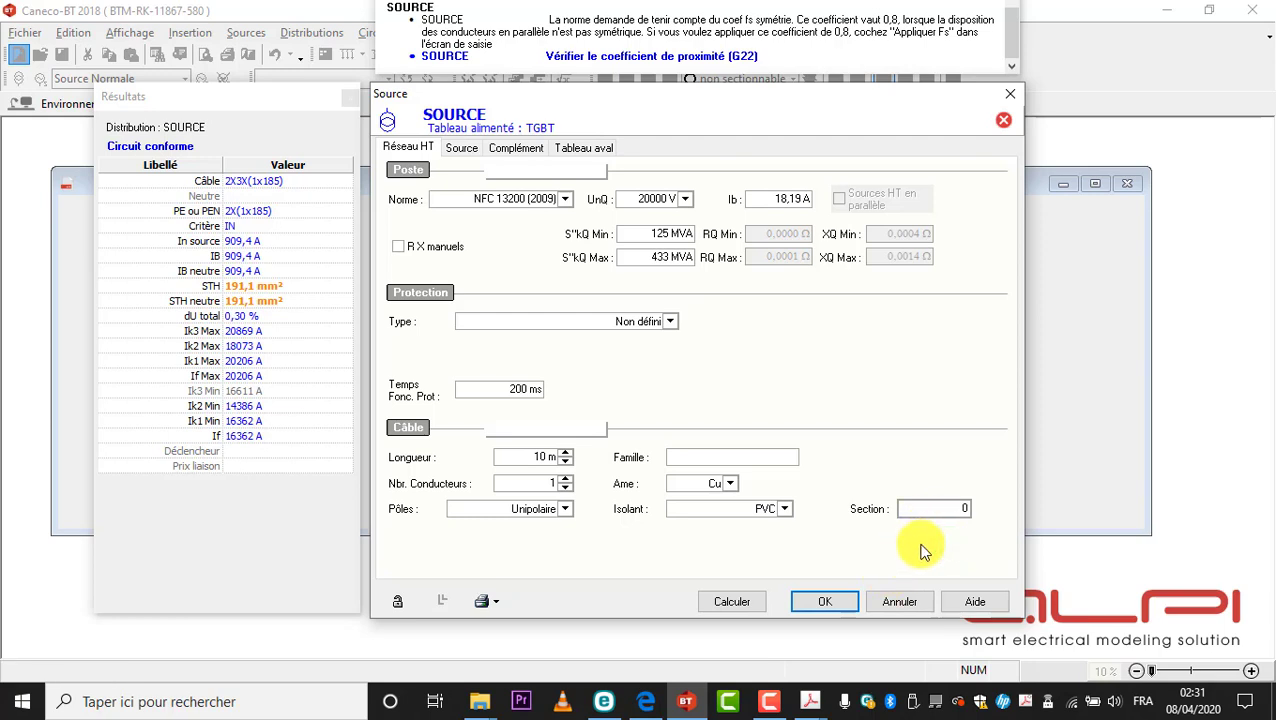
left_click(843, 422)
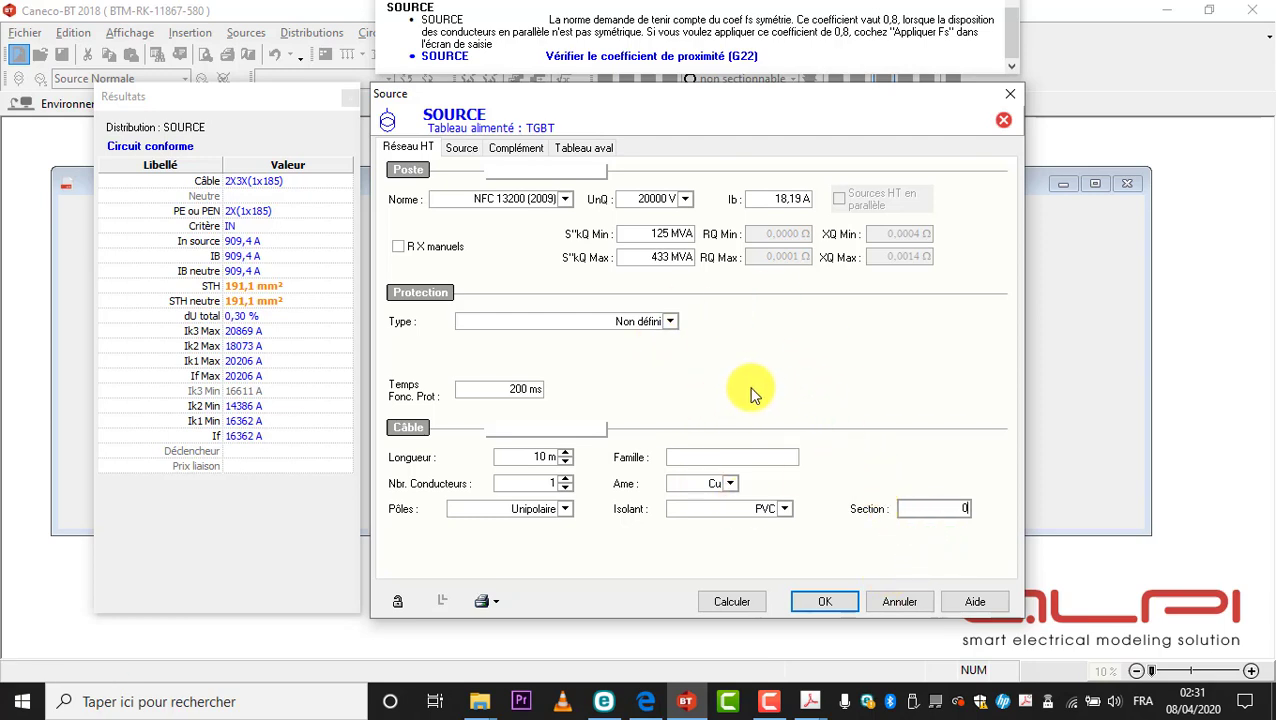
Step: Go to the Source settings and open the choice of power ratings
left_click(472, 148)
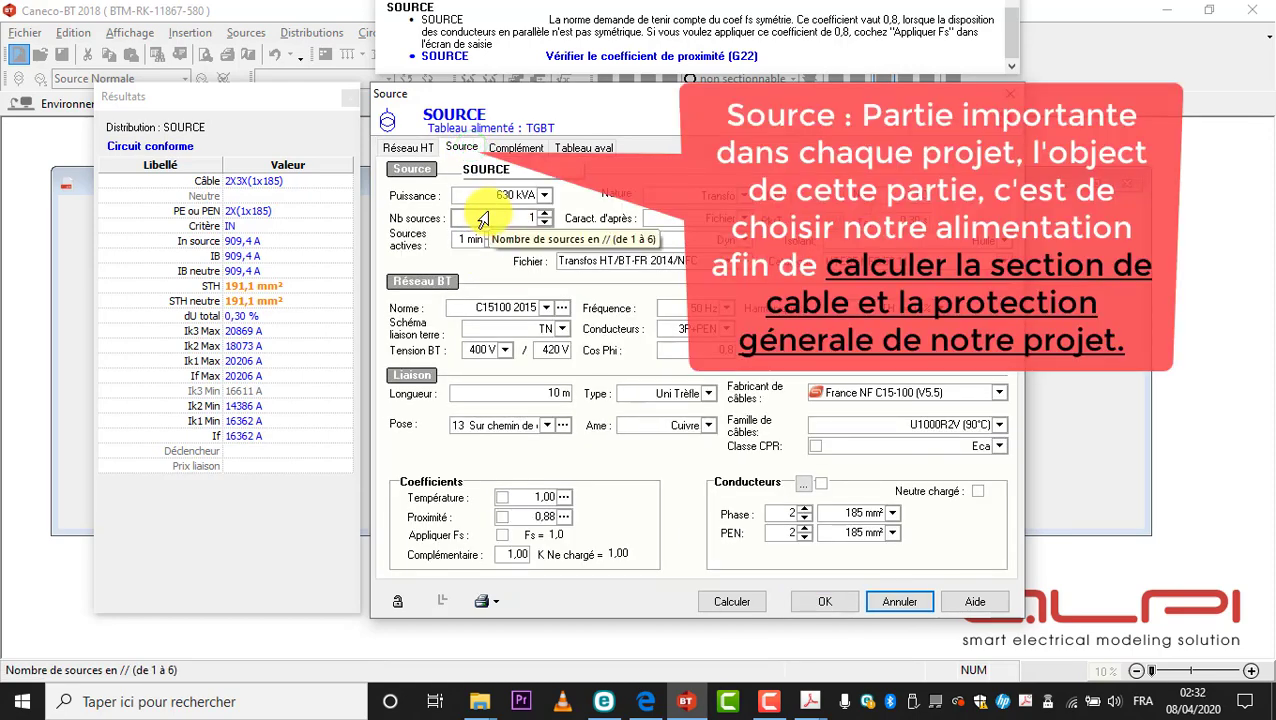
left_click(545, 196)
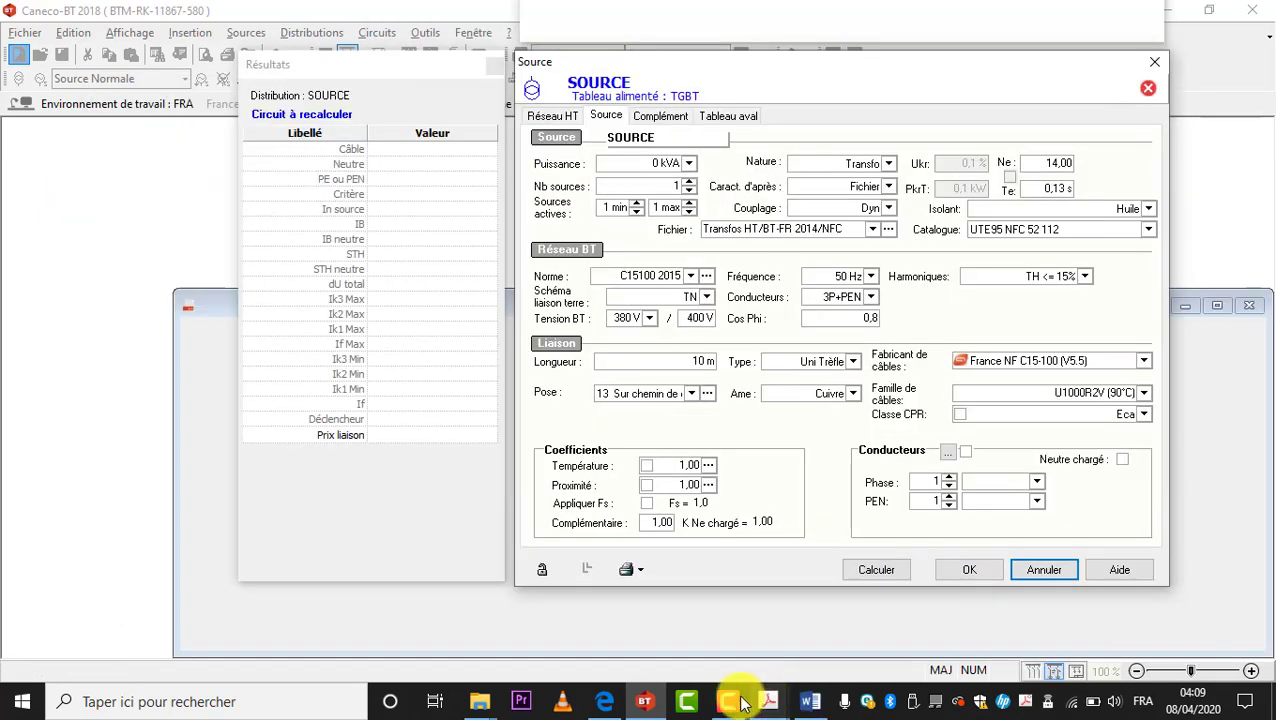
left_click(736, 702)
left_click(1102, 606)
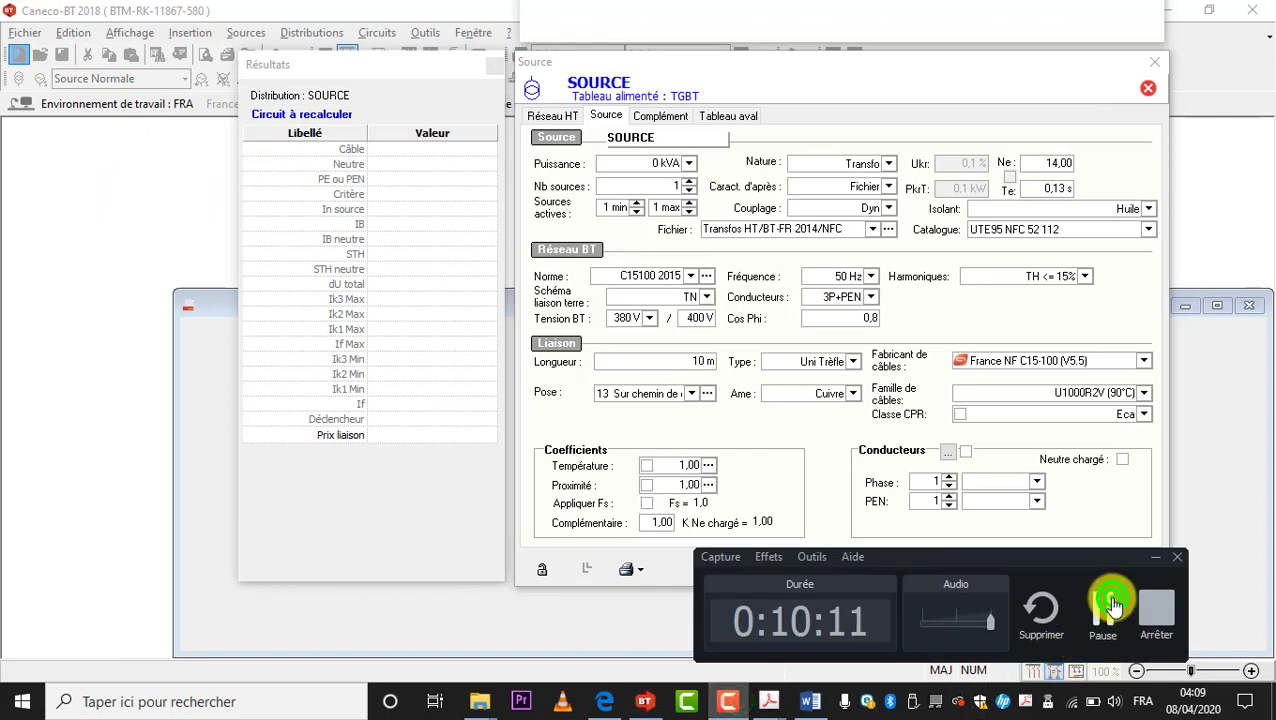
Step: Examine the available Puissance ratings for the source up to 2500 kVA, leaving the power unchanged
left_click(690, 164)
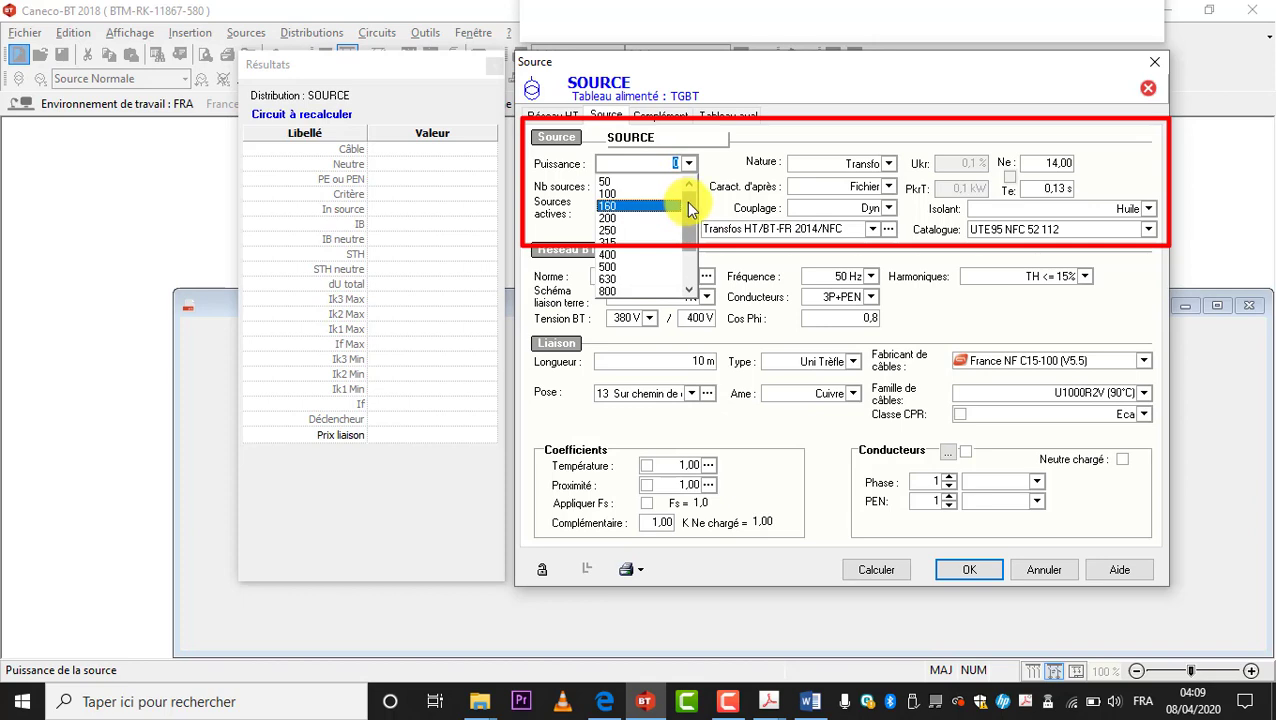
left_click_drag(683, 202, 692, 285)
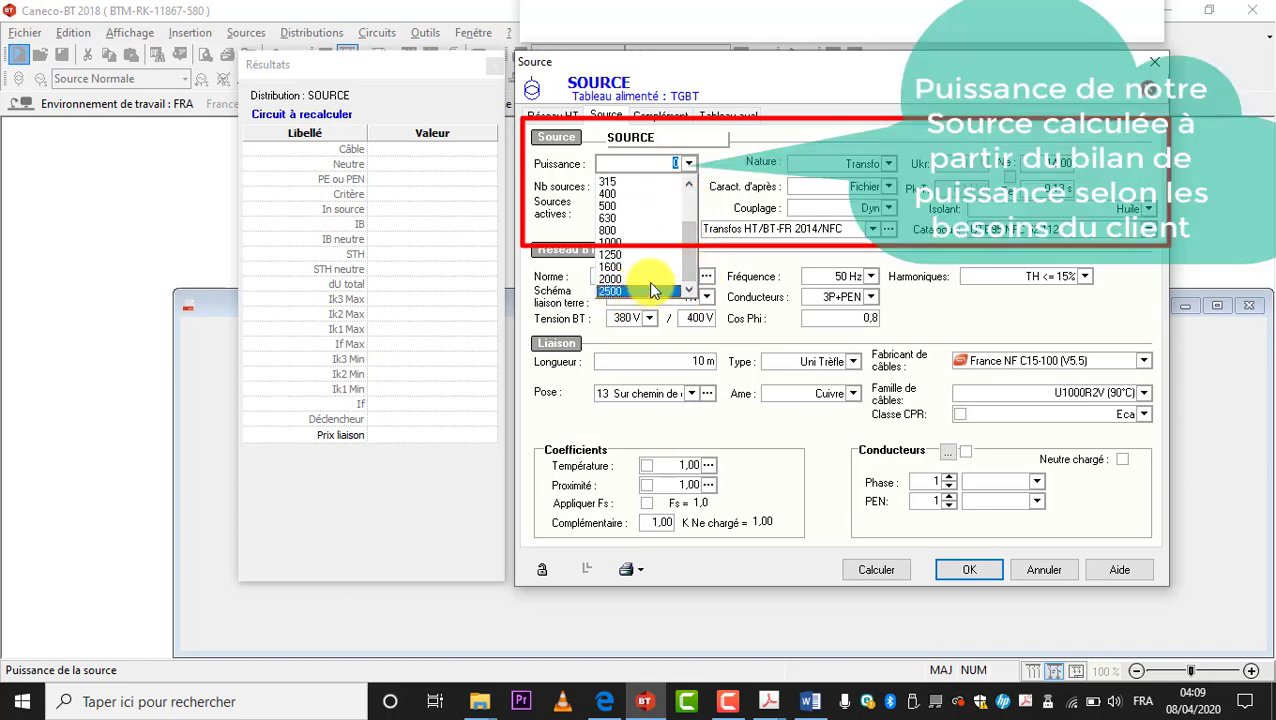
left_click(726, 171)
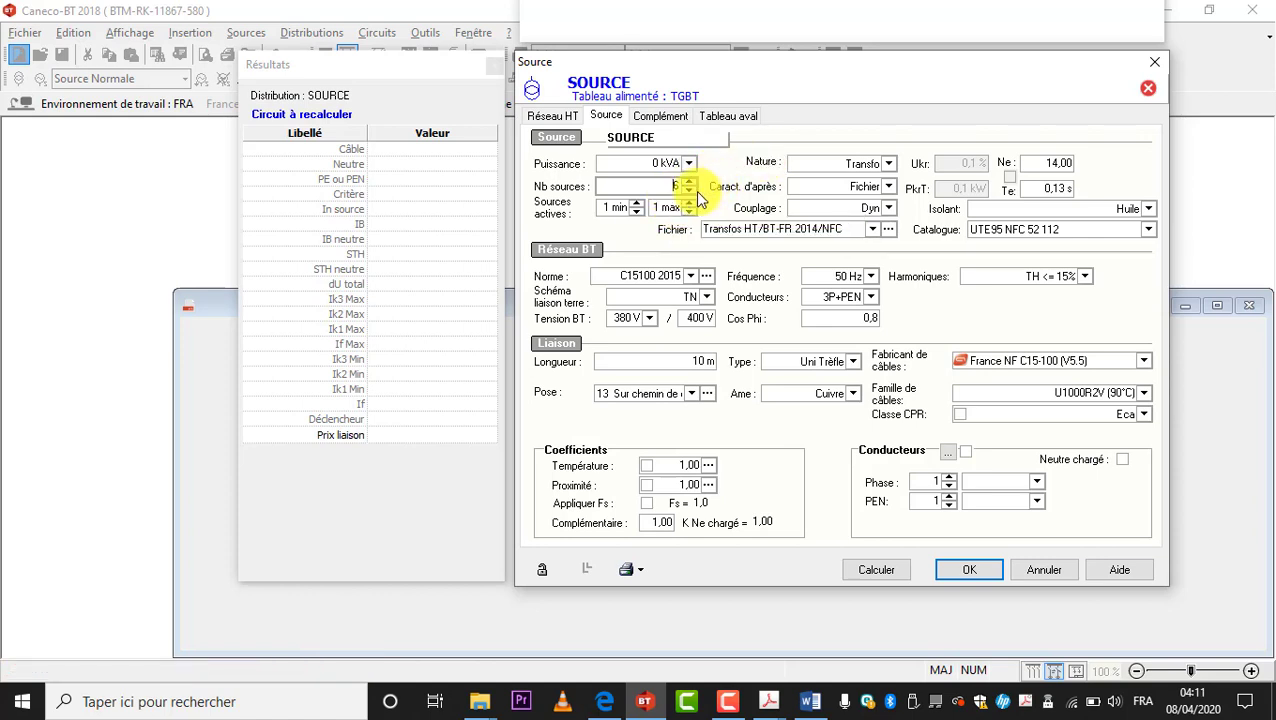
Step: Reduce the number of parallel sources to 1 and set the source power to 630 kVA
left_click(690, 193)
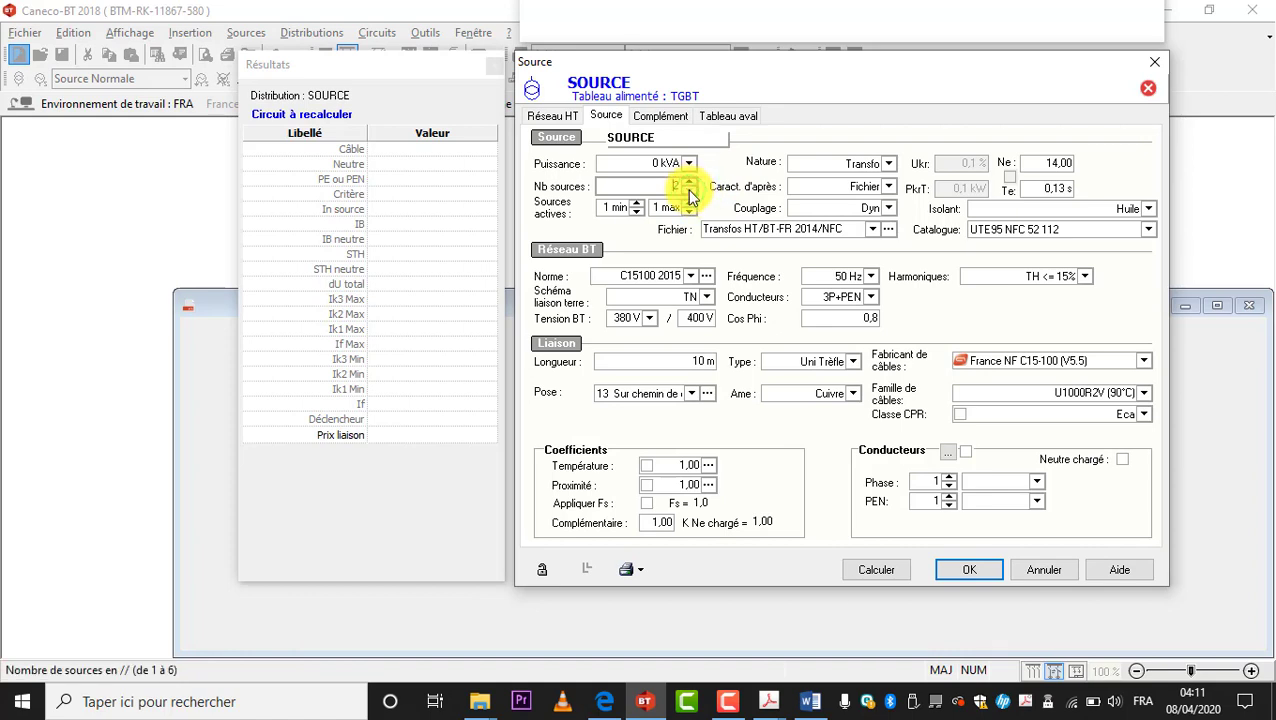
left_click(688, 163)
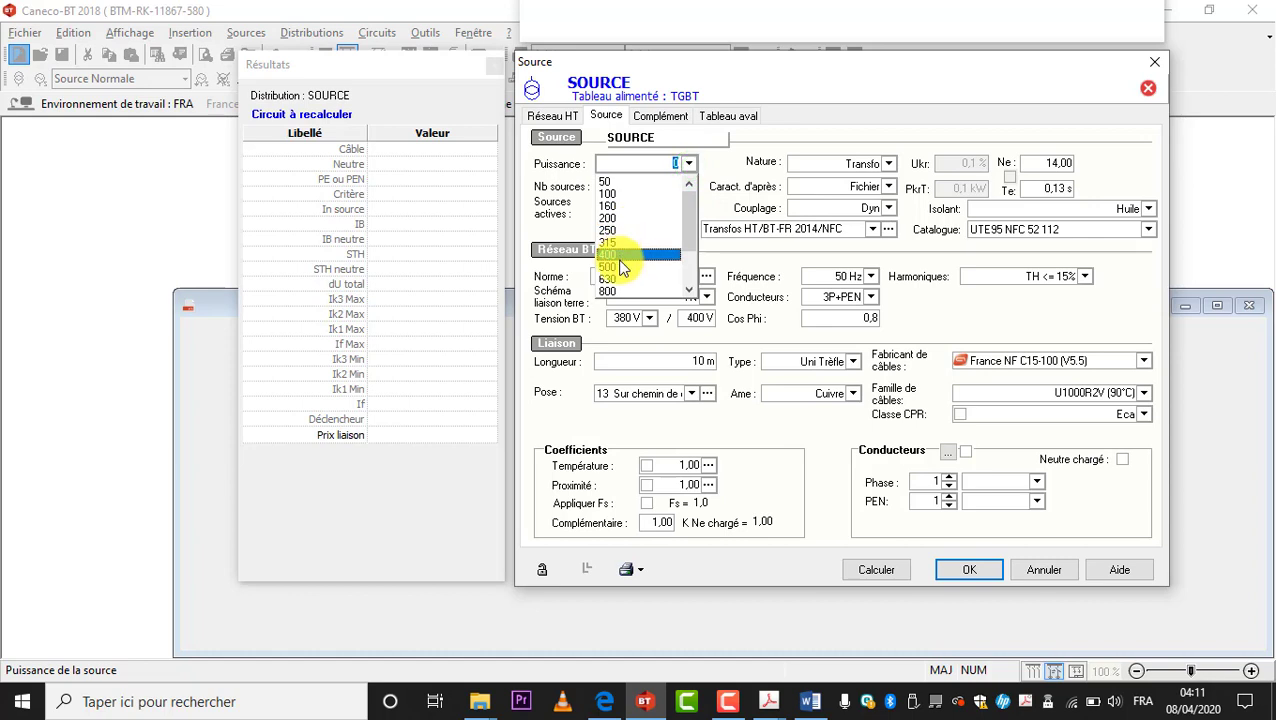
left_click(615, 276)
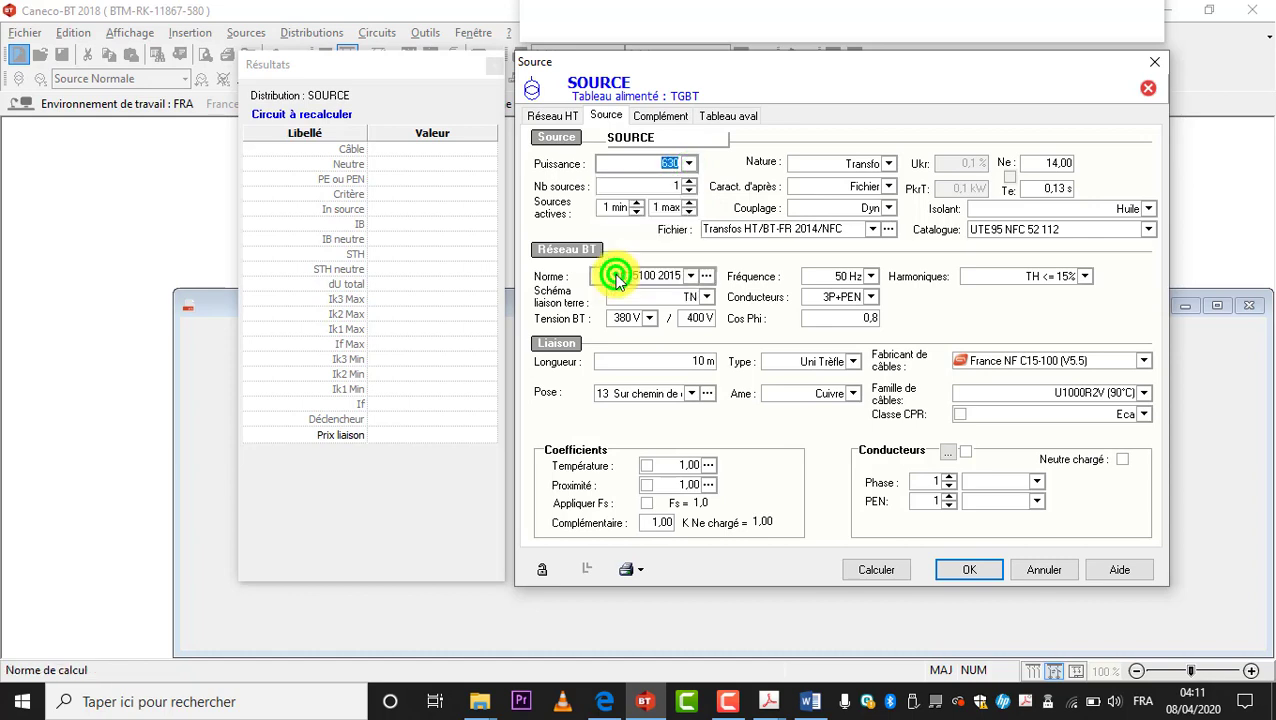
Step: Set the number of parallel sources to 2 and the maximum number of active sources to 2
left_click(687, 185)
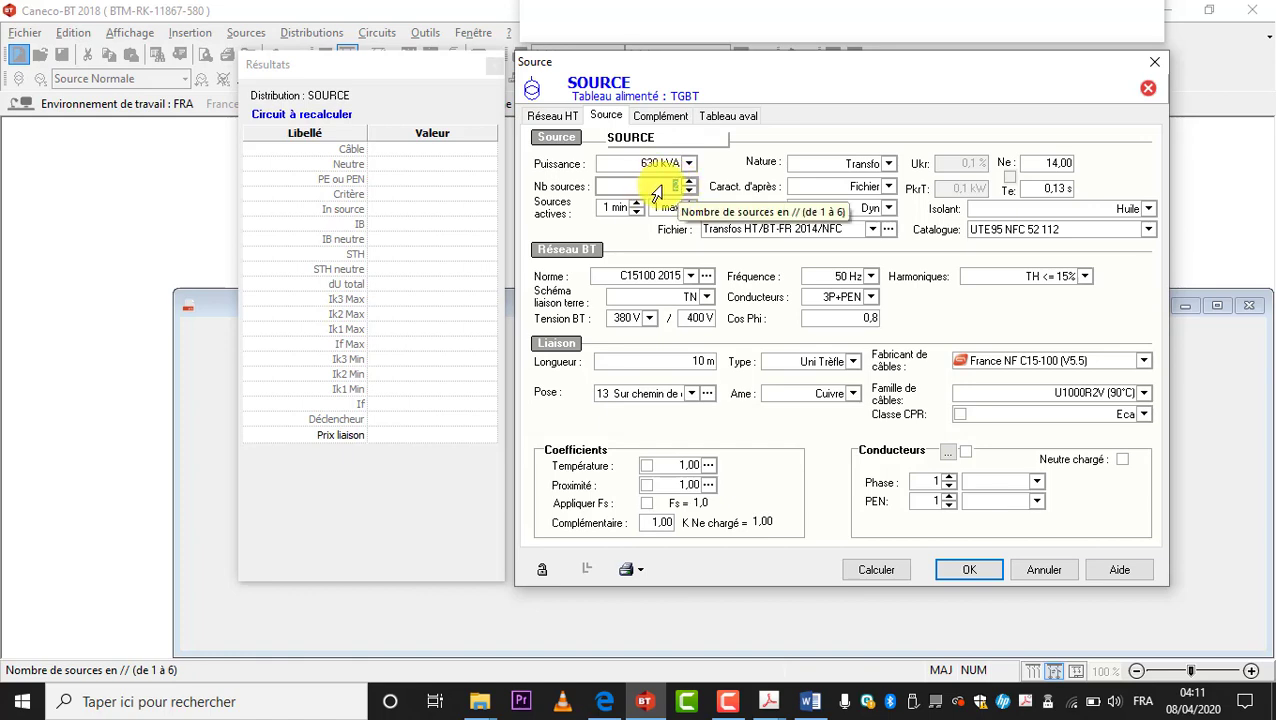
left_click(689, 182)
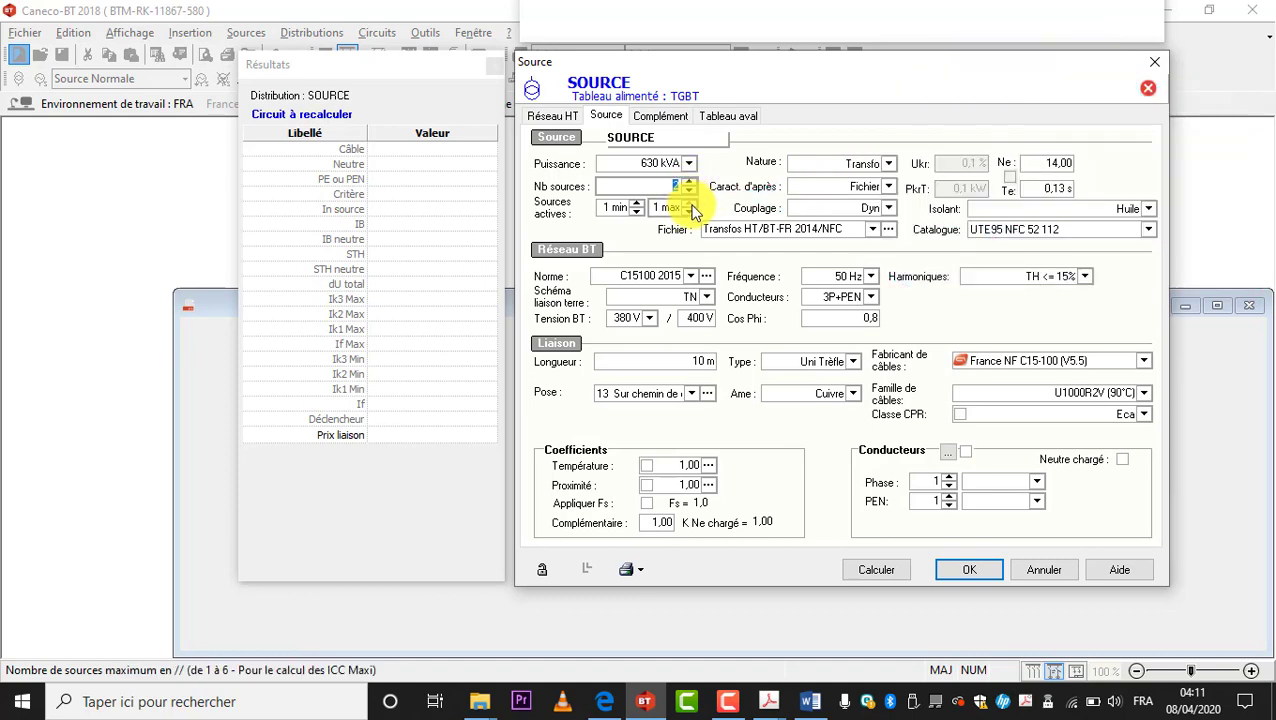
left_click(691, 205)
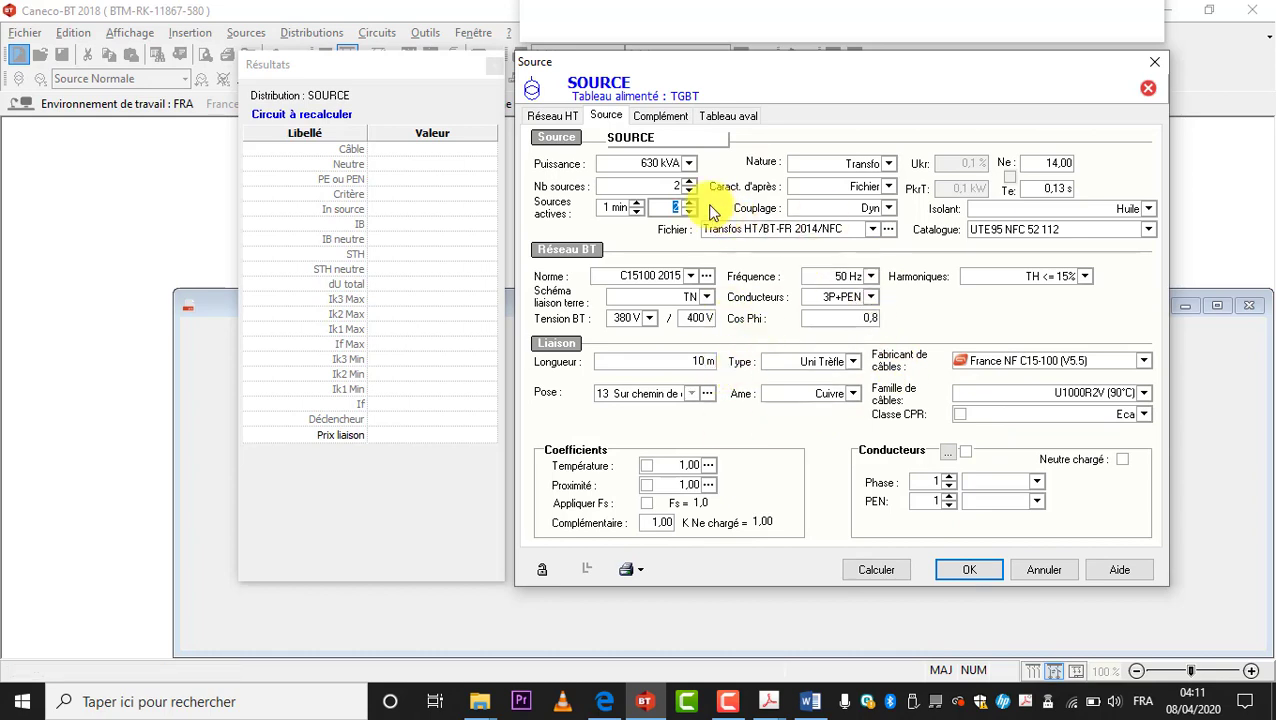
left_click(685, 212)
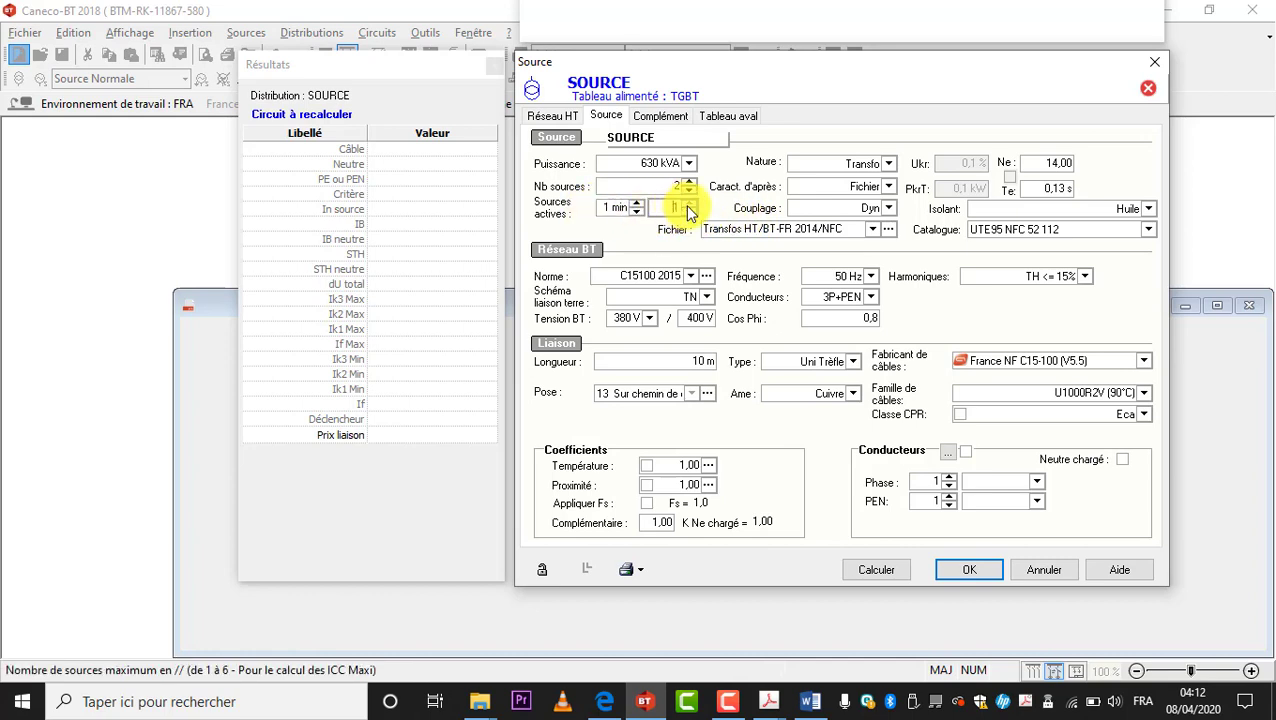
left_click(687, 203)
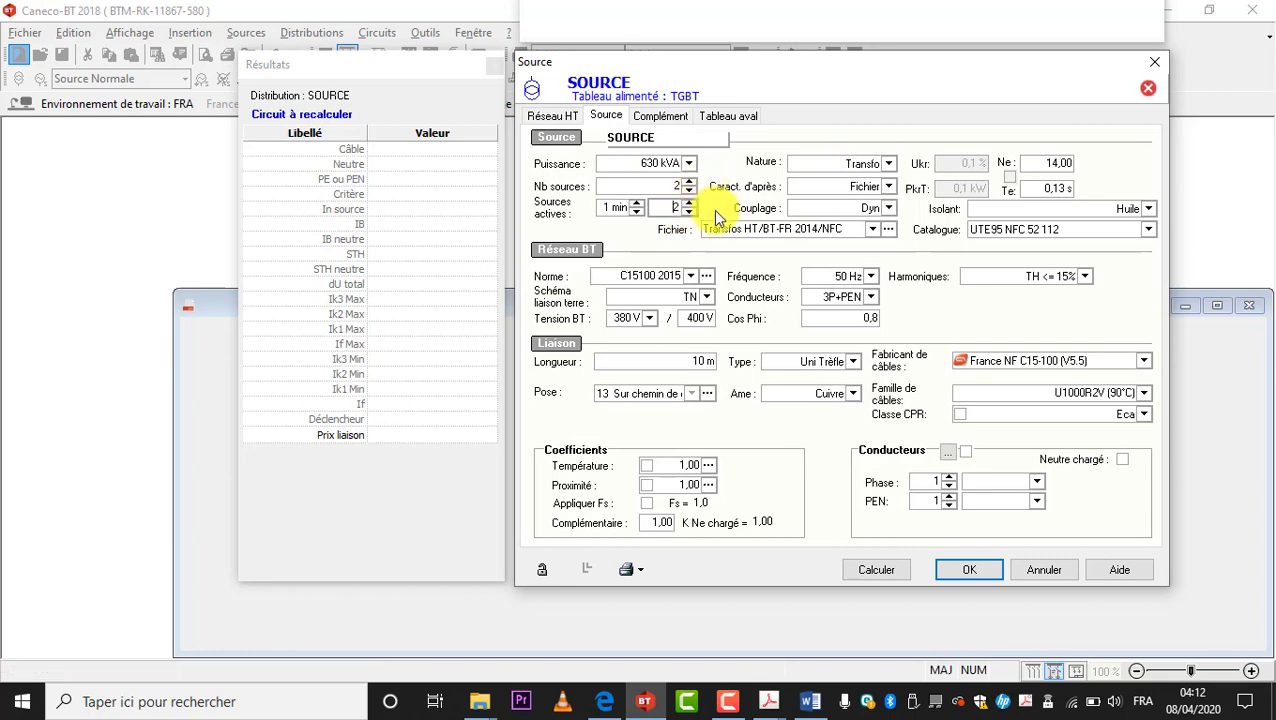
Step: Examine the source's Nature, Caract. d'après and Couplage options, keeping Transfo, Fichier and Dyn
left_click(872, 166)
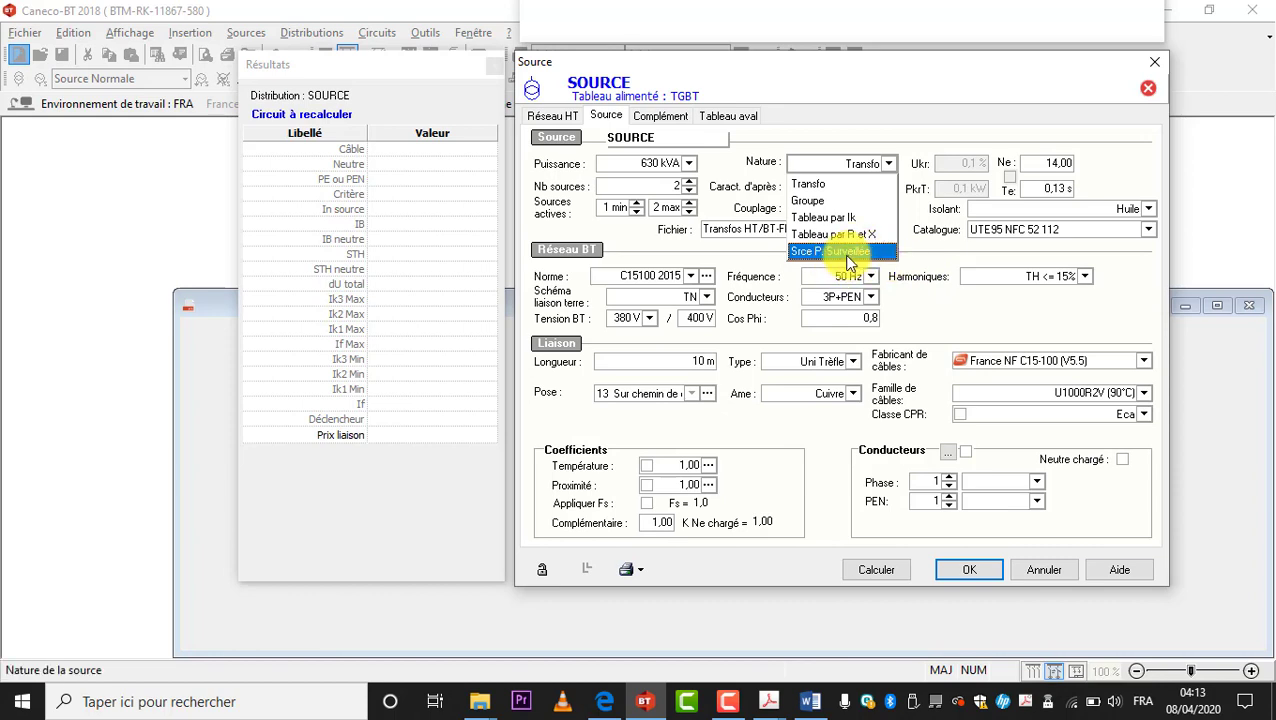
left_click(924, 260)
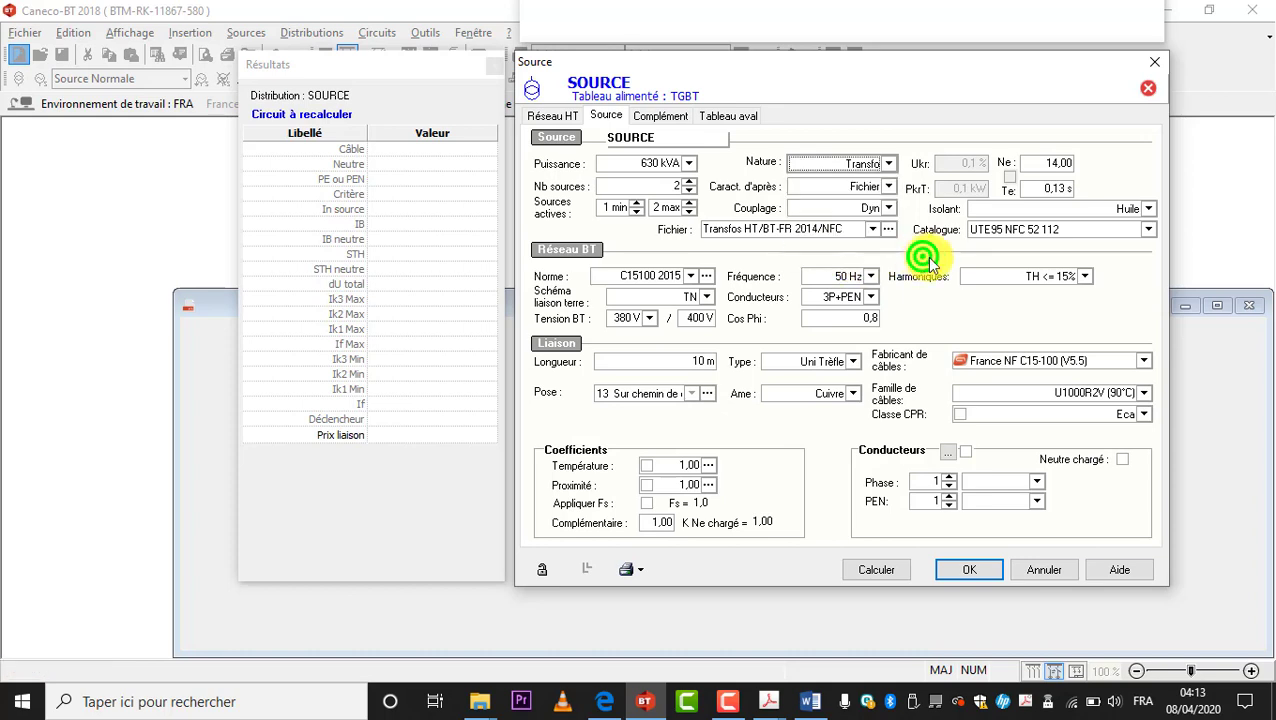
left_click(877, 188)
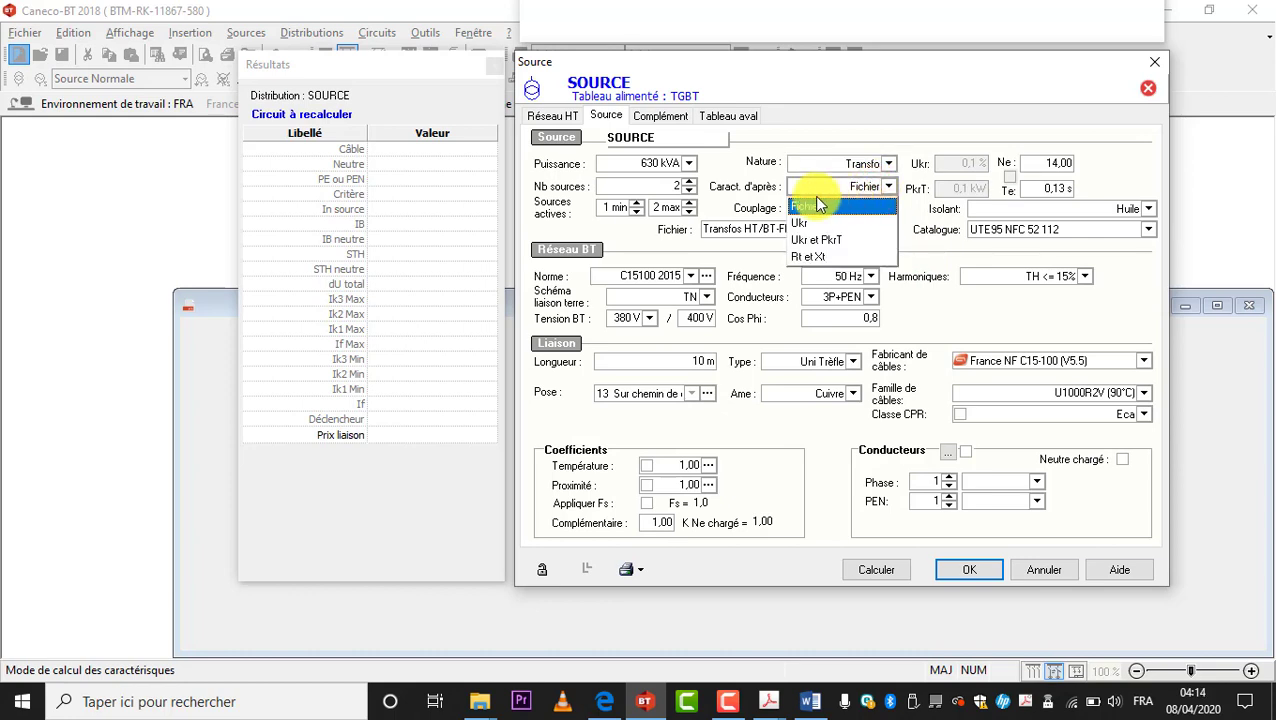
left_click(761, 190)
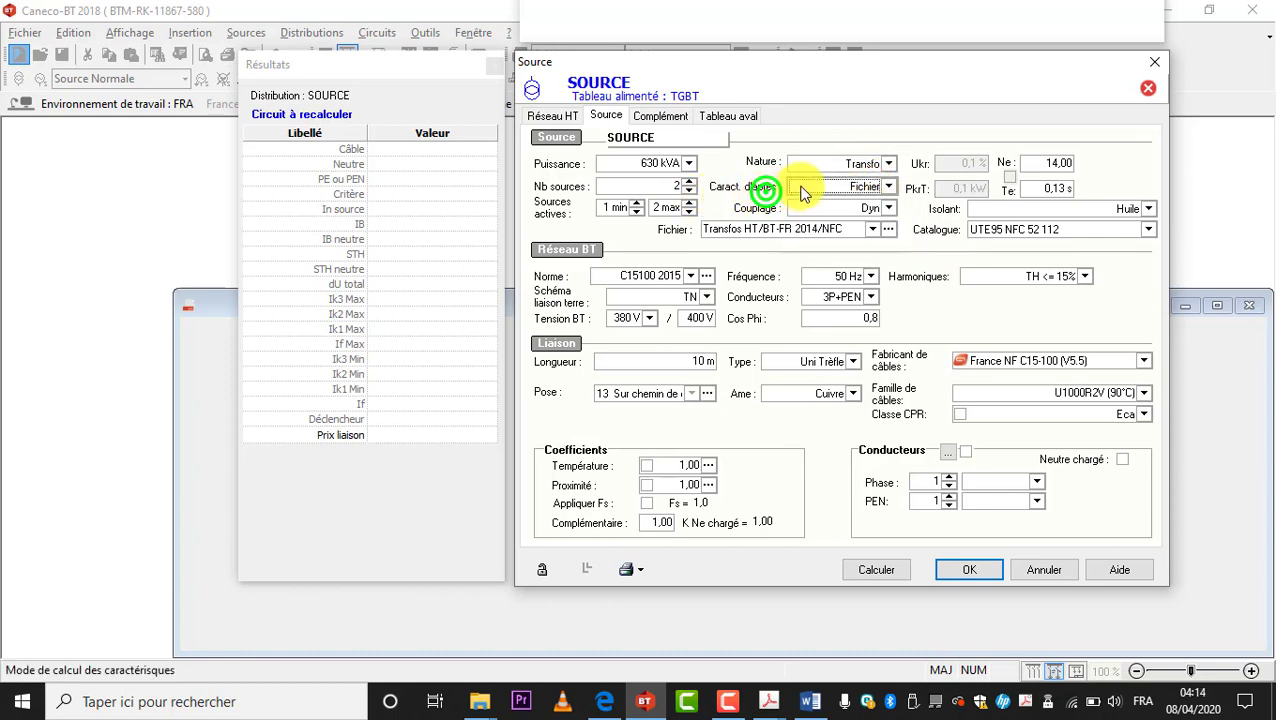
left_click(875, 190)
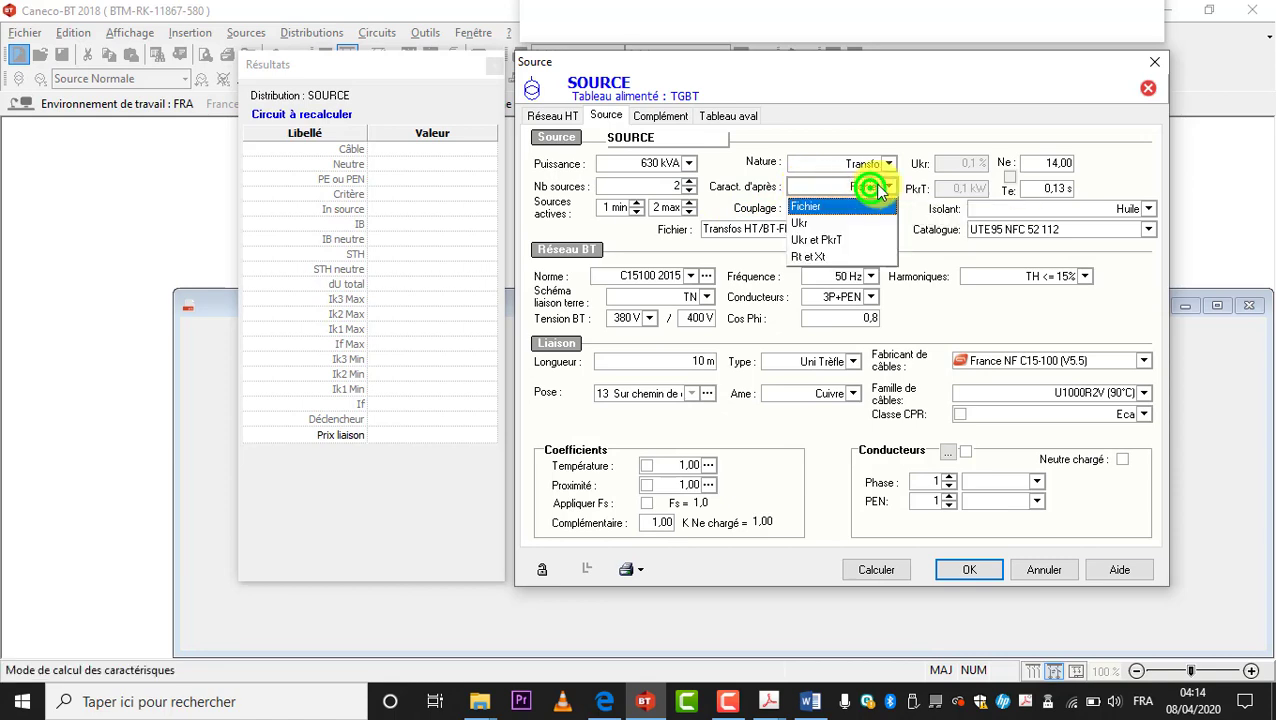
left_click(855, 190)
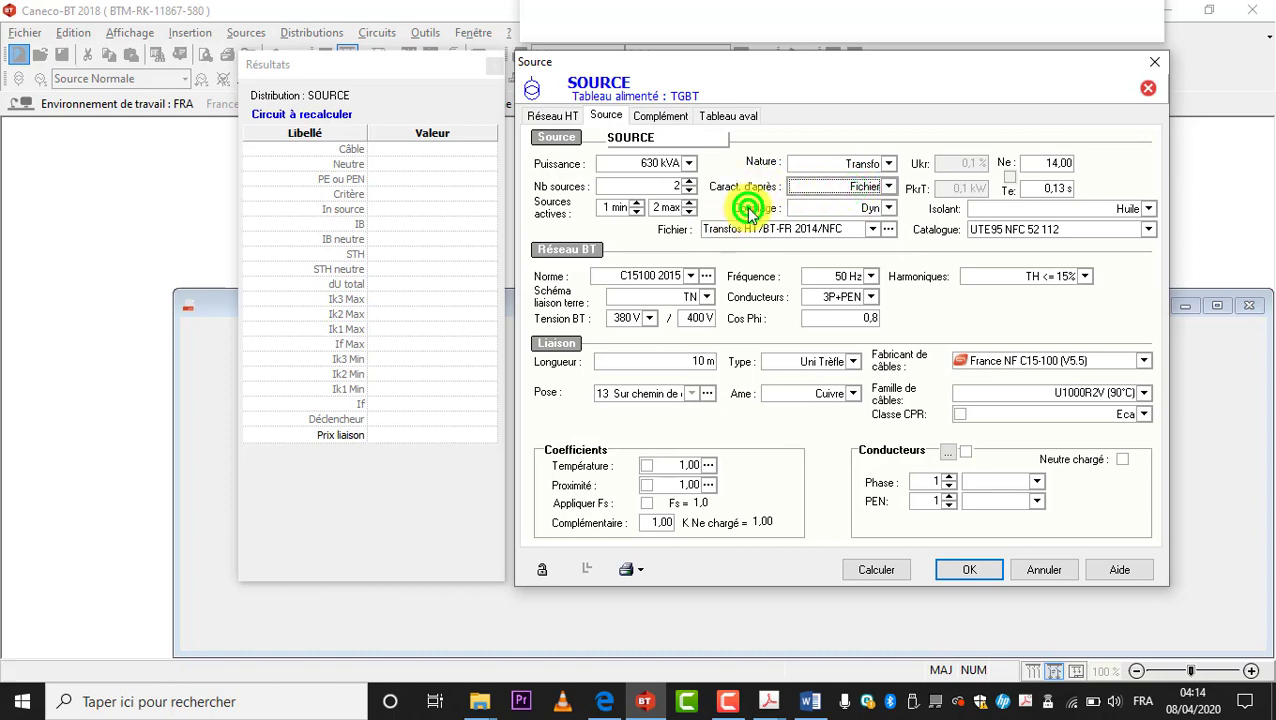
left_click(860, 208)
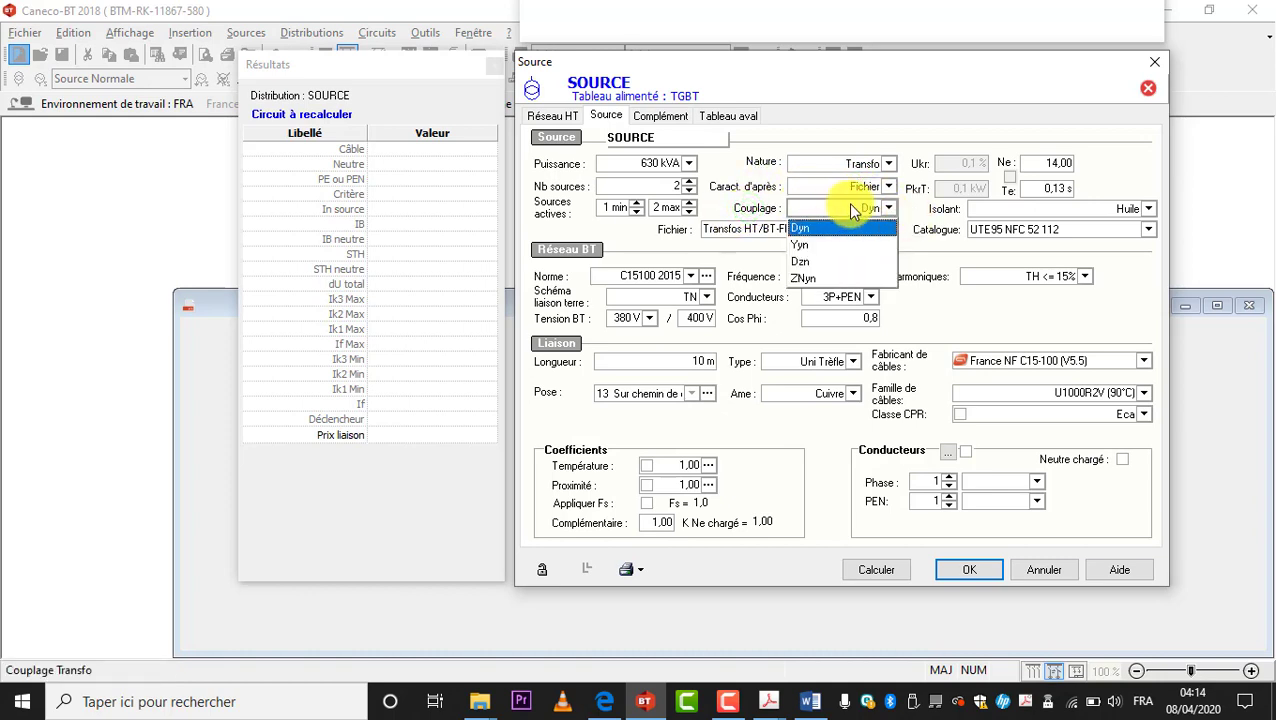
left_click(859, 207)
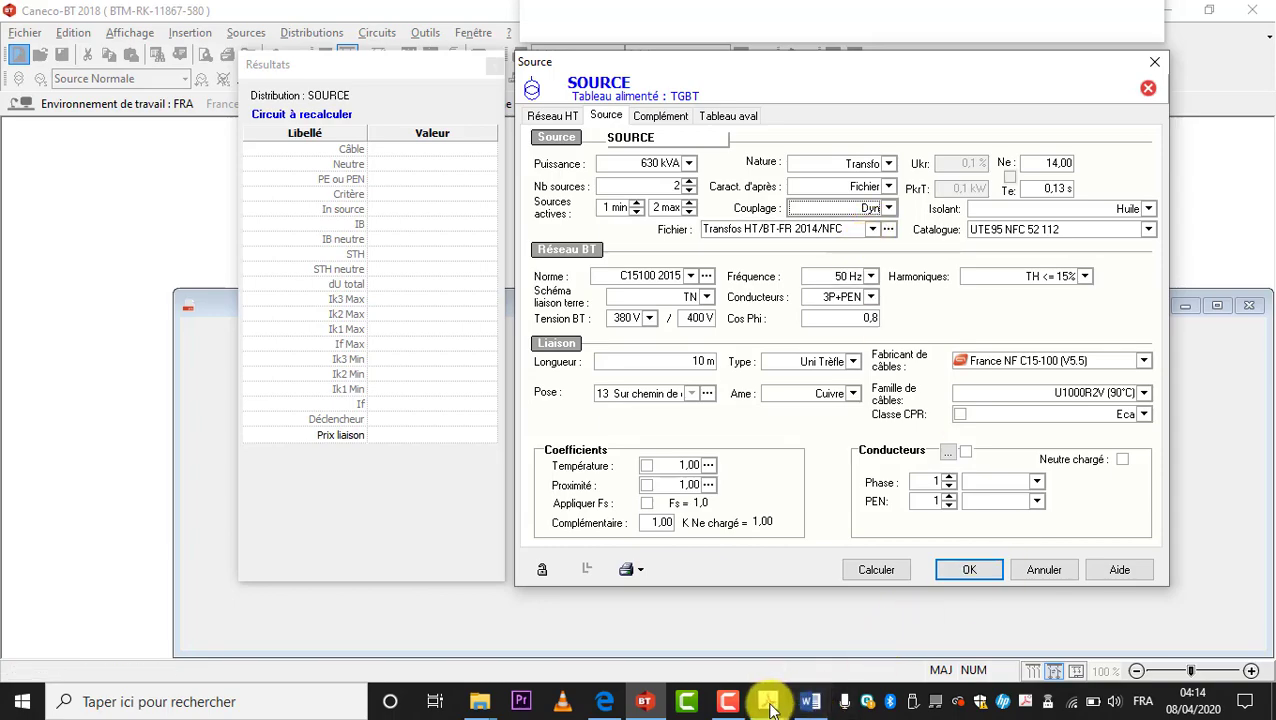
left_click(727, 701)
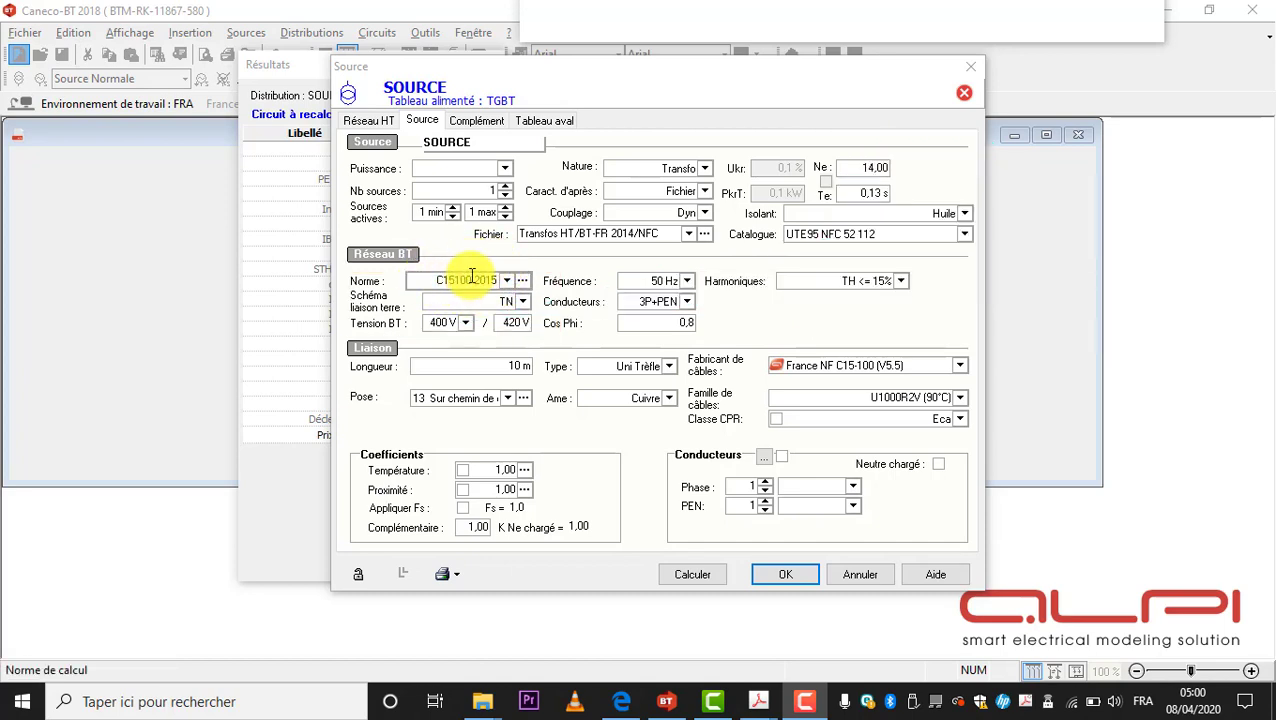
Step: Examine the LV network's Norme, Fréquence and Harmoniques options, keeping C15100 2015, 50 Hz and TH <= 15%
left_click(500, 281)
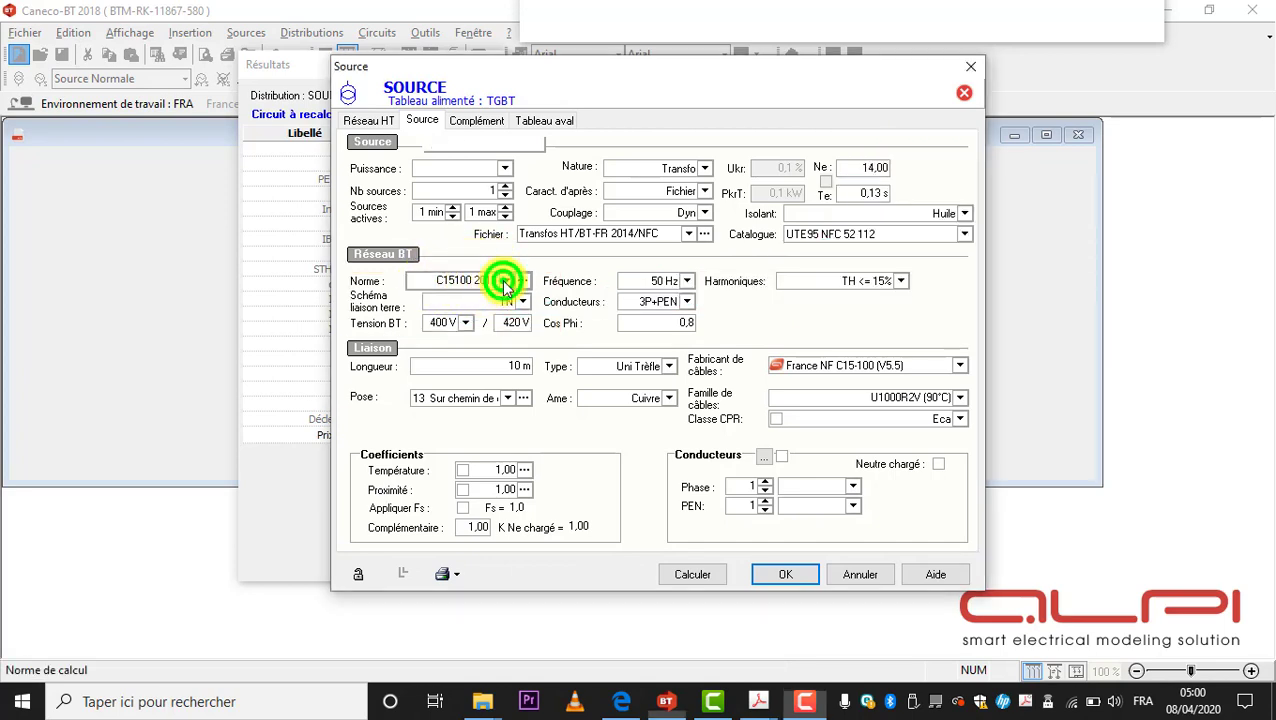
left_click(456, 290)
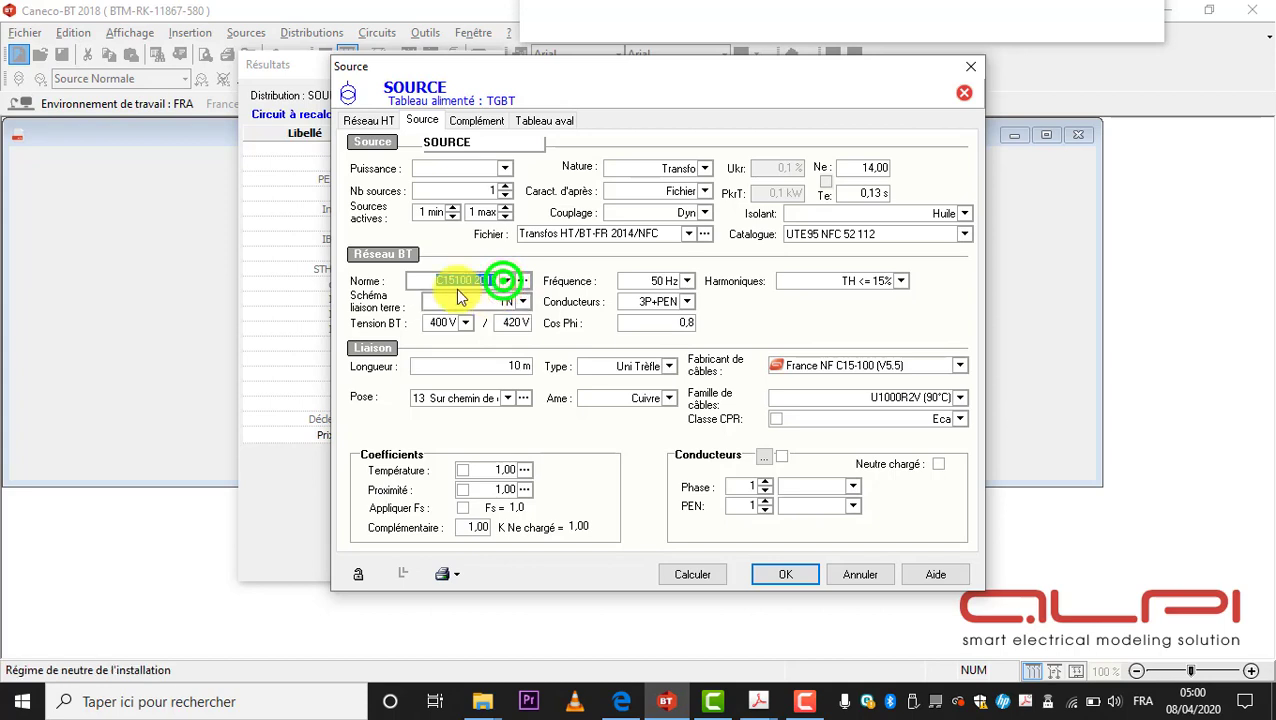
left_click(685, 281)
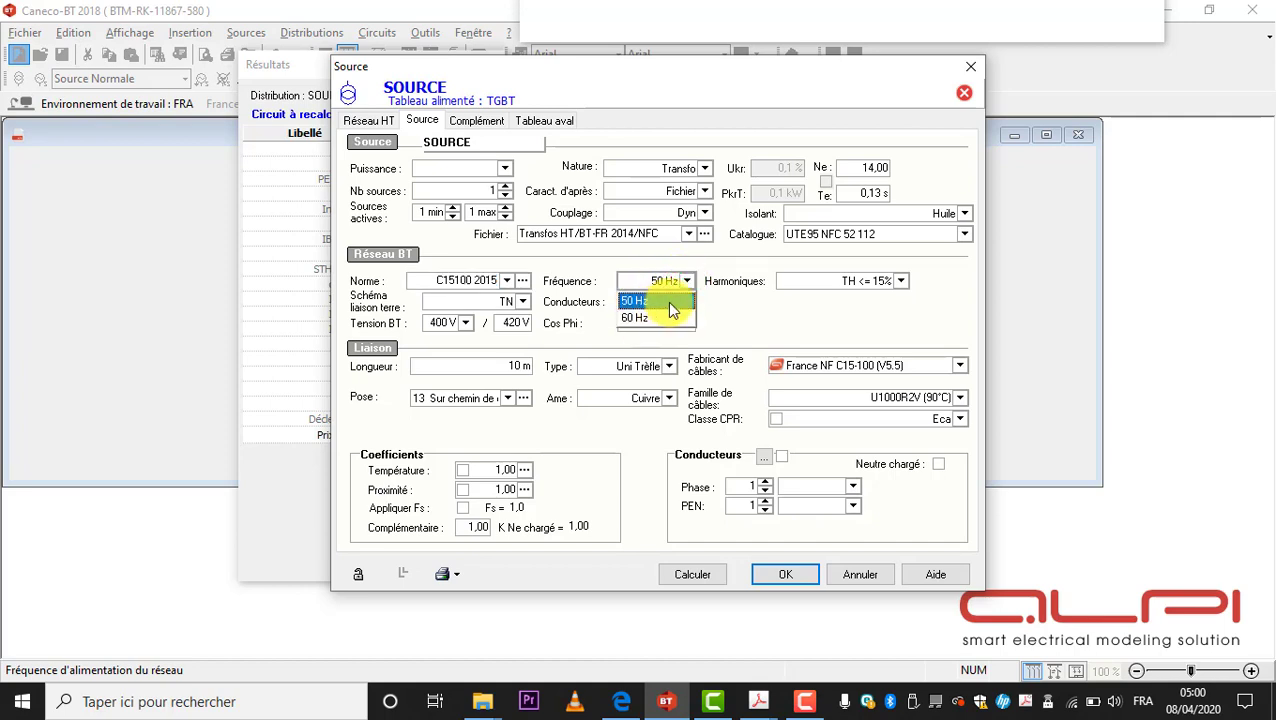
left_click(685, 281)
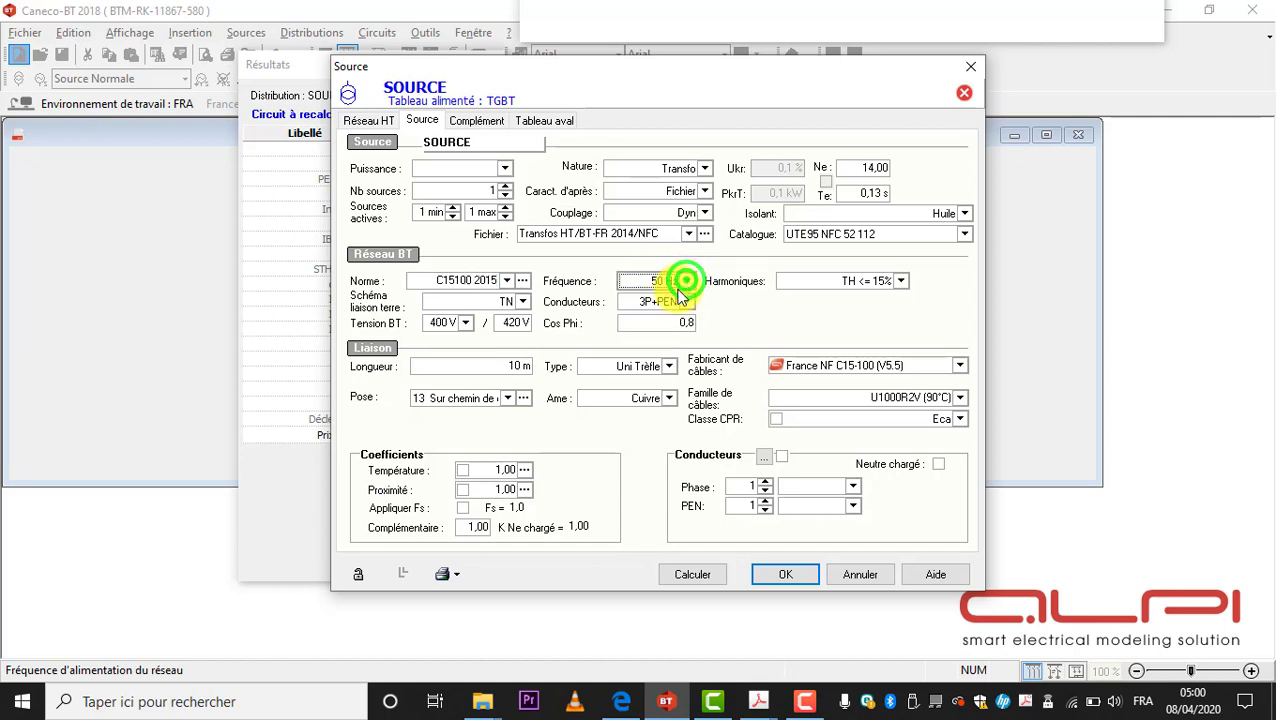
left_click(686, 281)
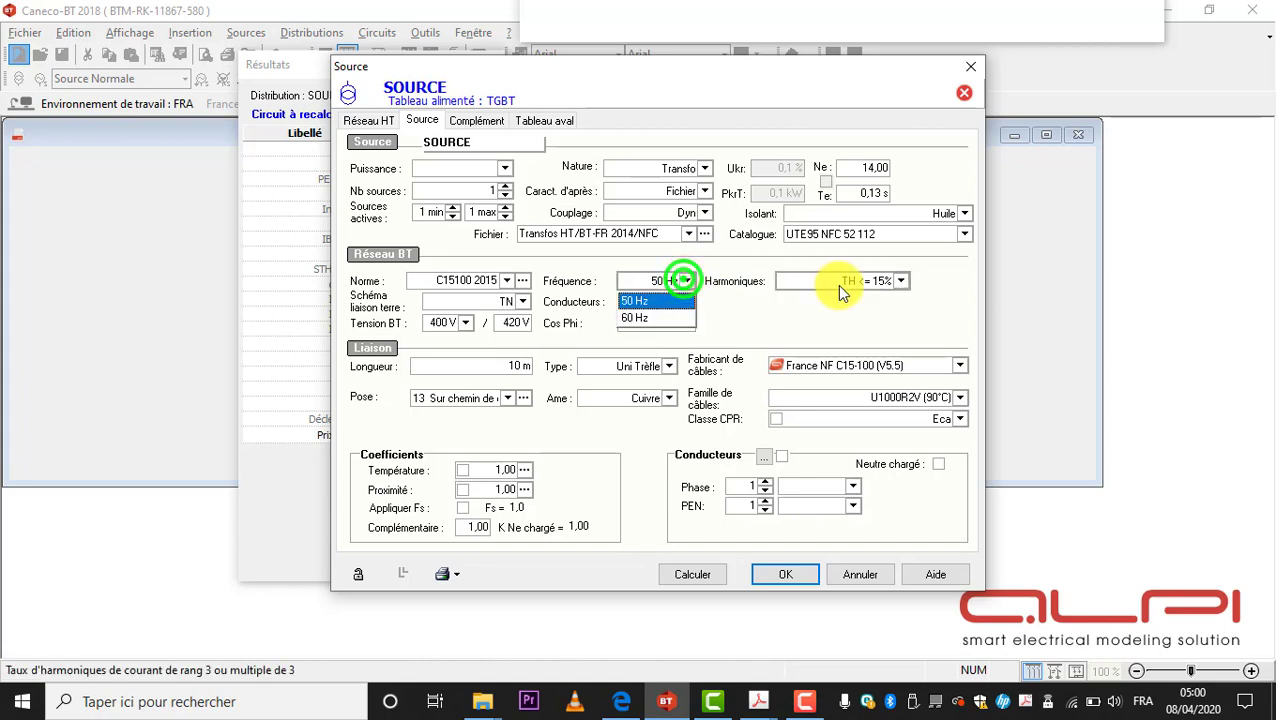
left_click(800, 312)
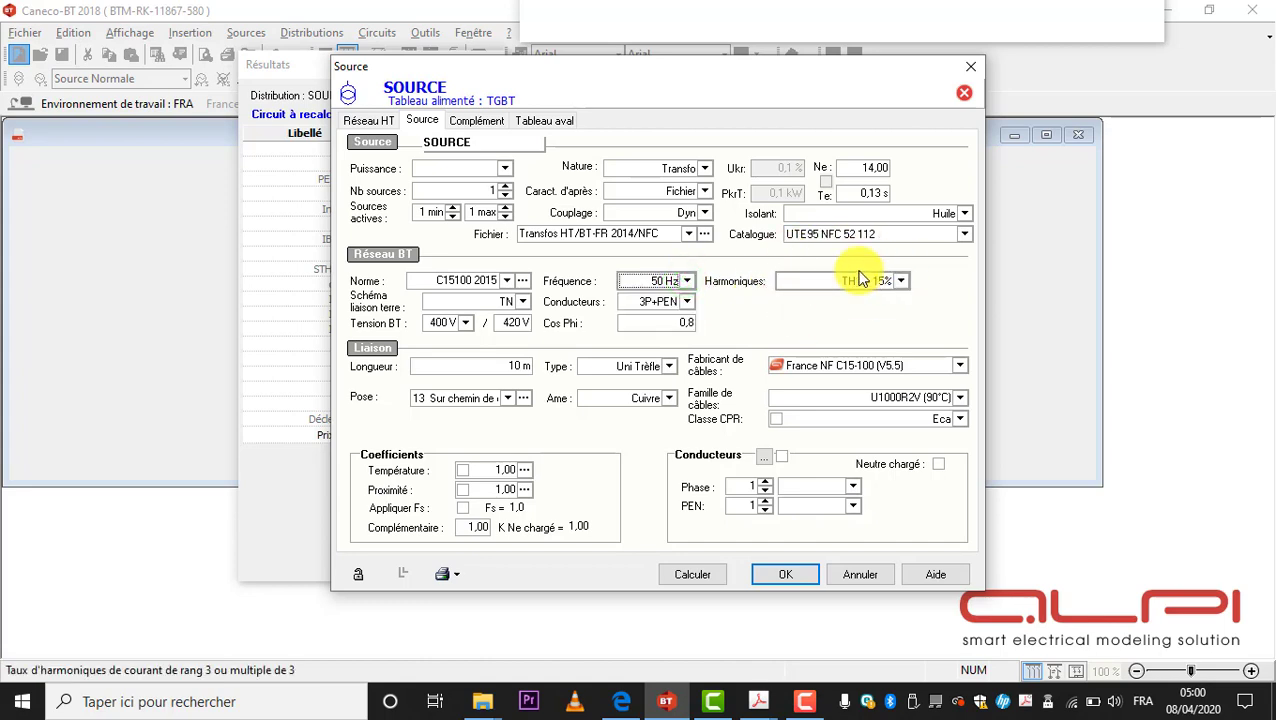
left_click(905, 282)
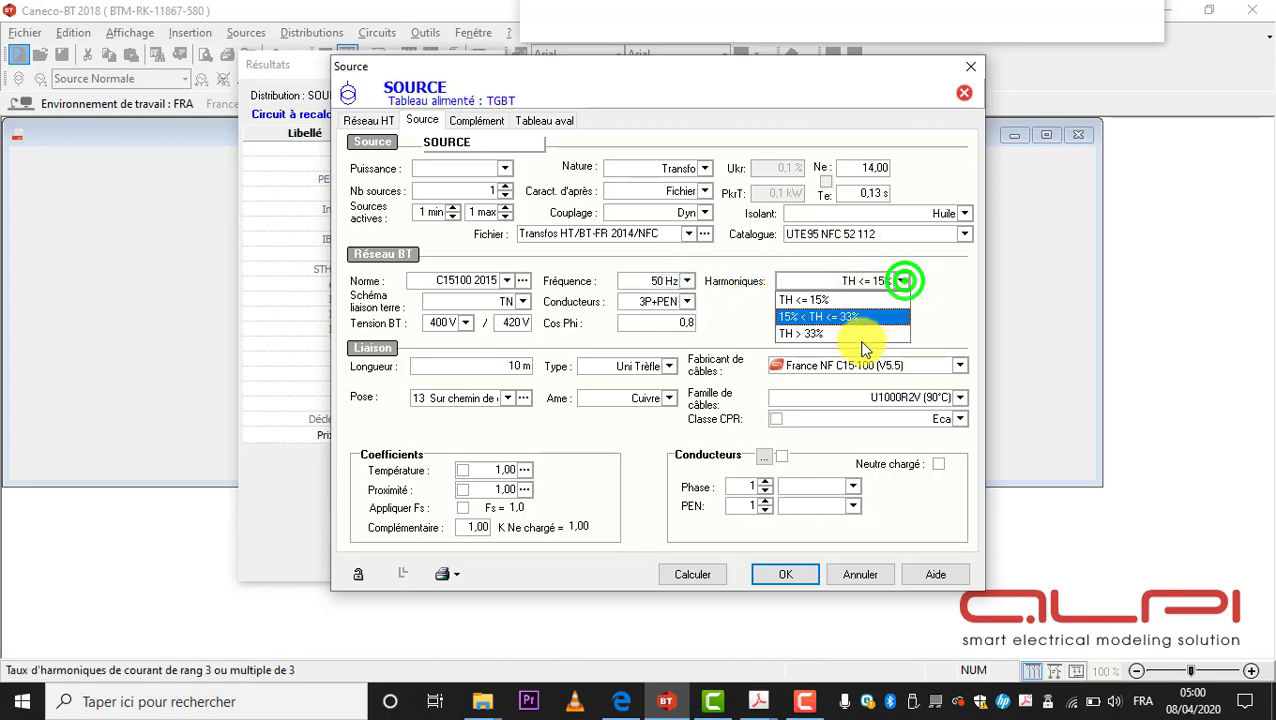
left_click(900, 281)
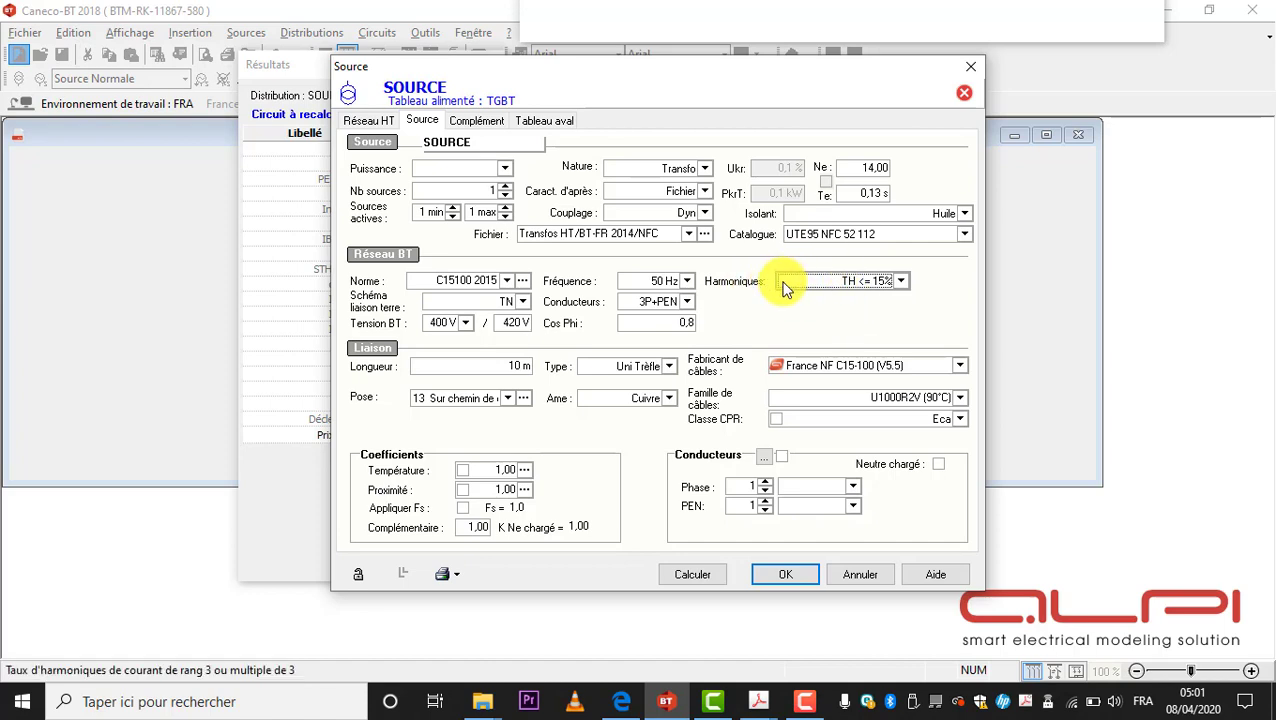
left_click(740, 320)
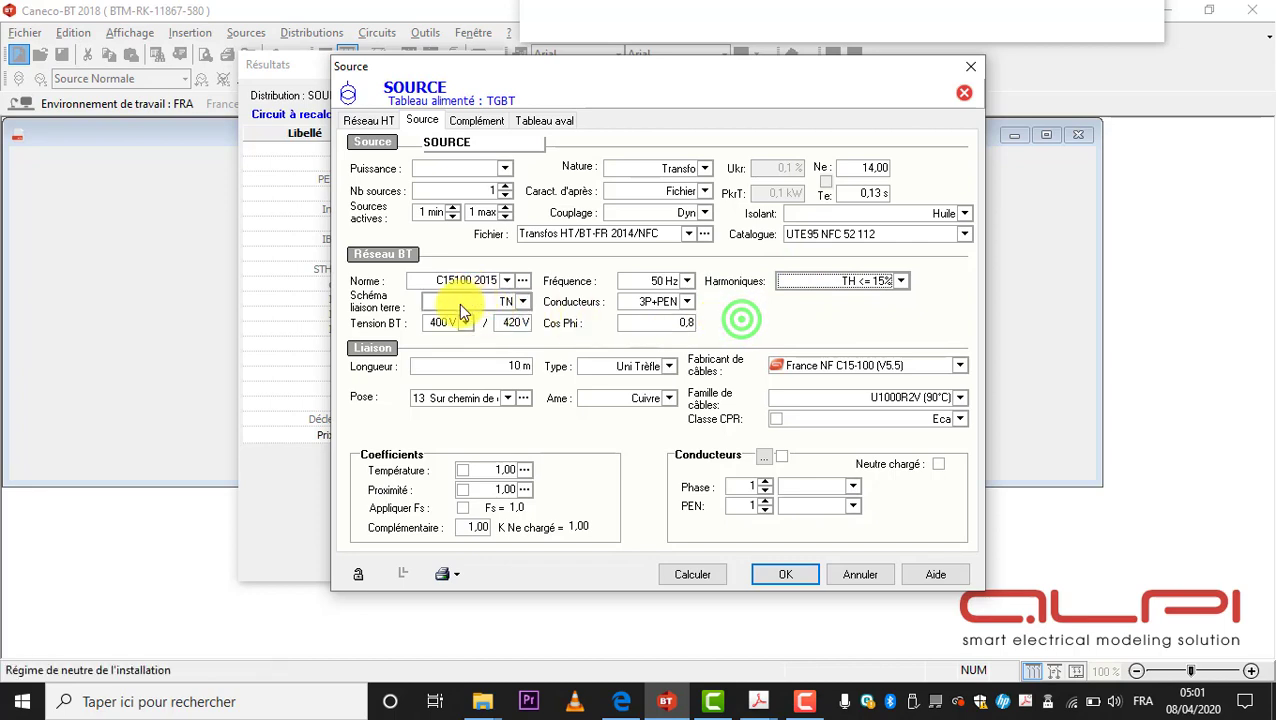
Step: Examine the Schéma liaison terre and Conducteurs options of the LV network, keeping TN and 3P+PEN
left_click(459, 302)
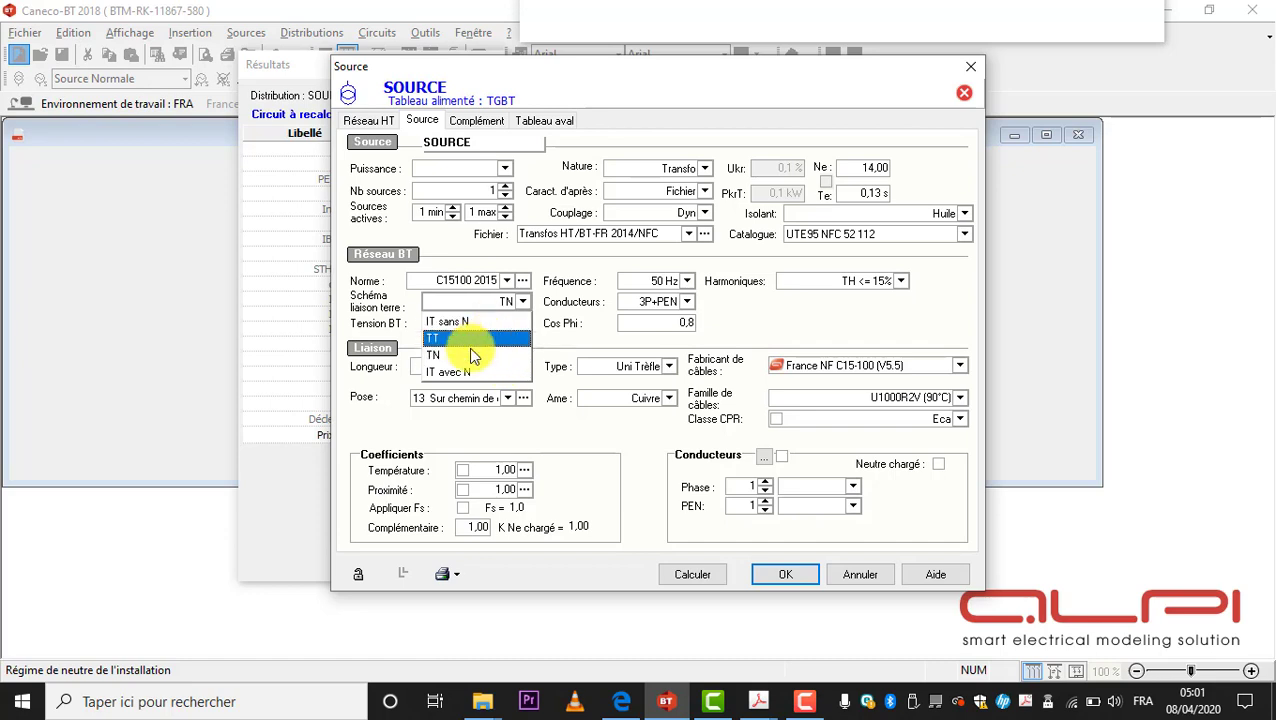
left_click(485, 300)
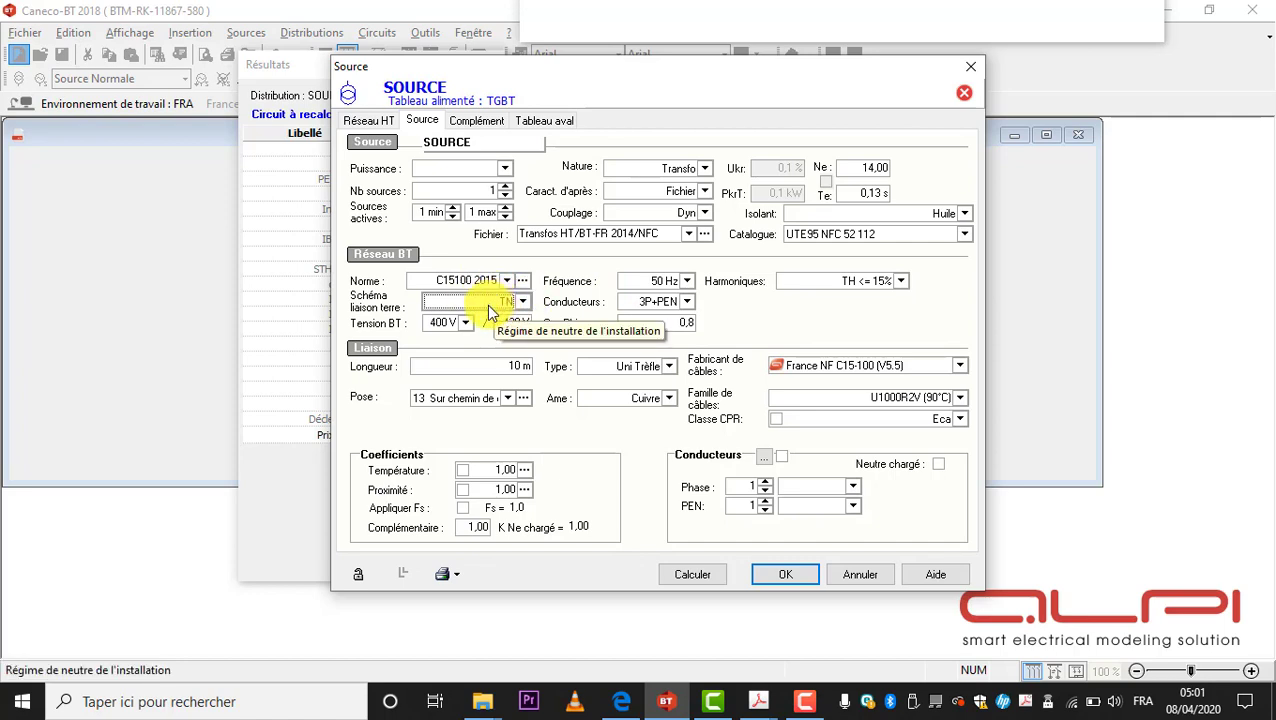
left_click(661, 302)
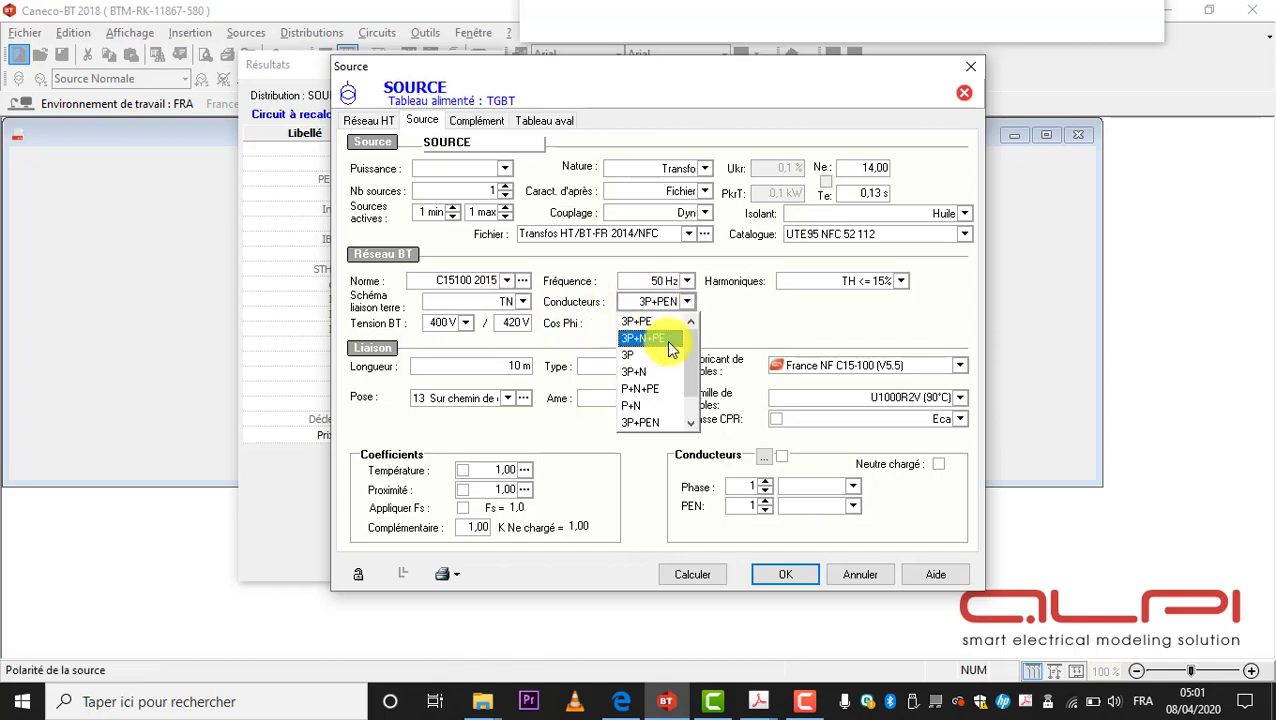
left_click(671, 301)
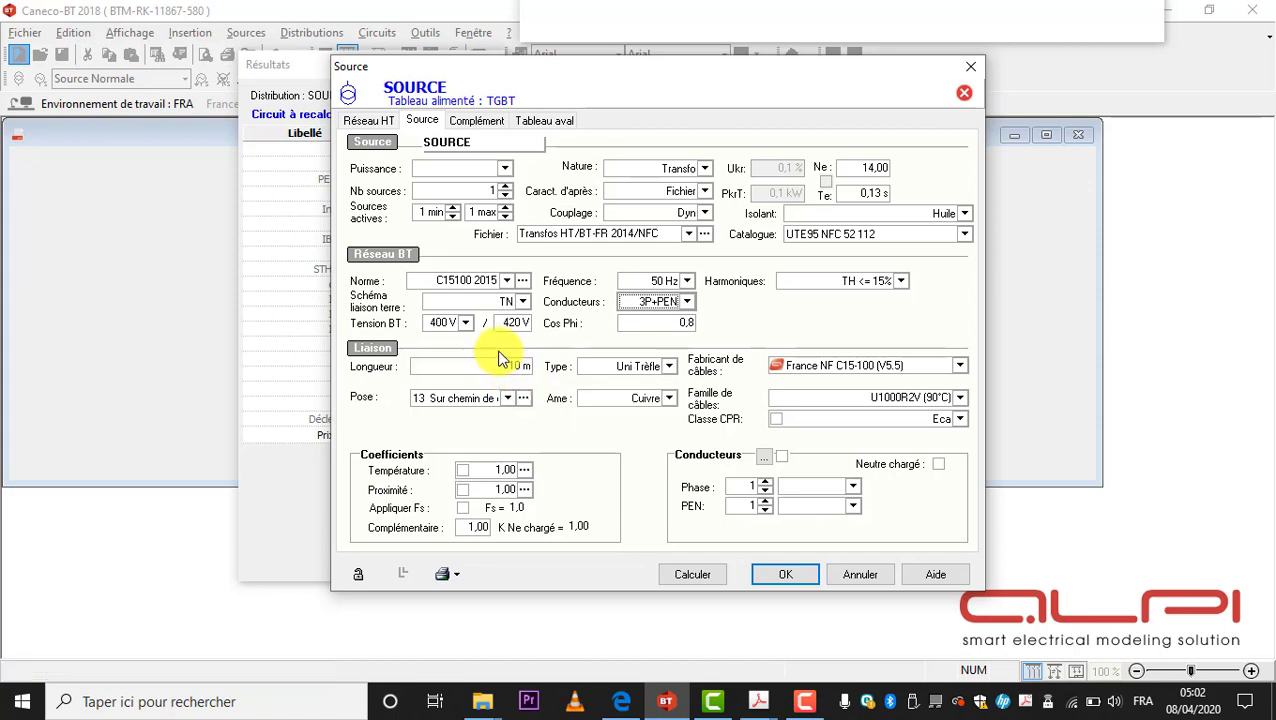
Step: Examine the cable link's Type, Pose and Ame options, keeping Uni Trèfle, laying mode 13 and Cuivre
left_click(634, 367)
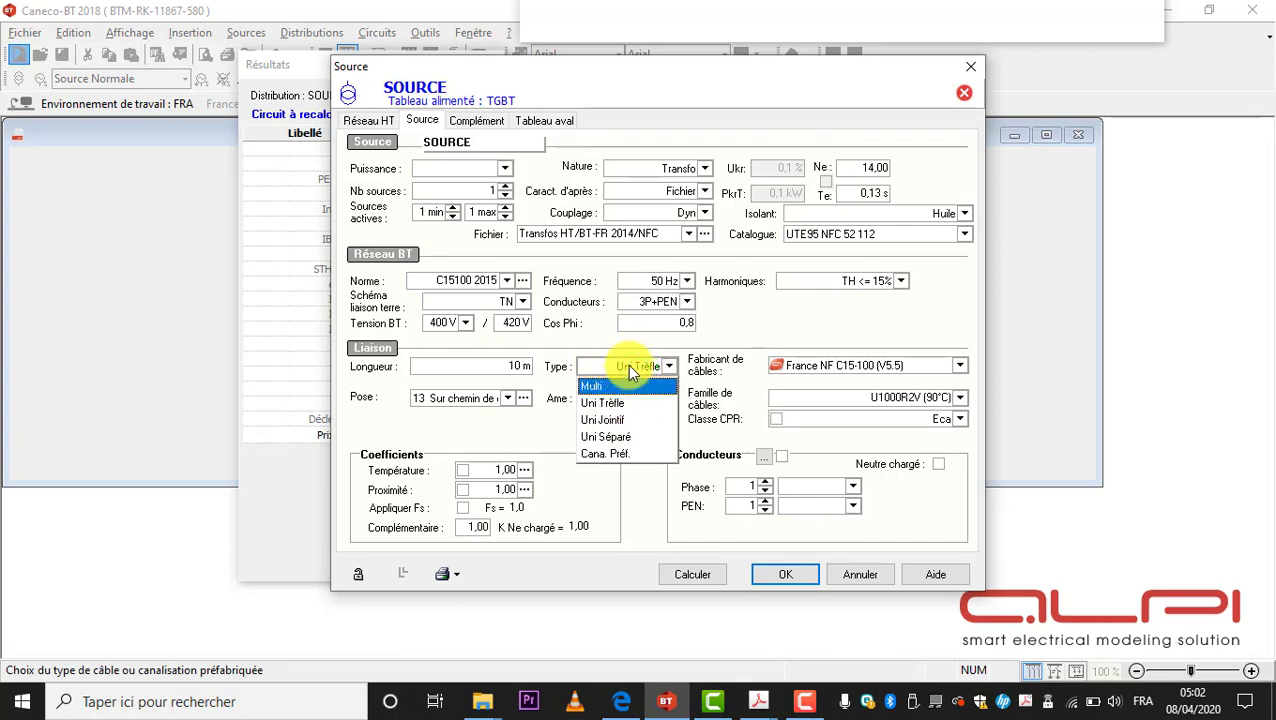
left_click(628, 367)
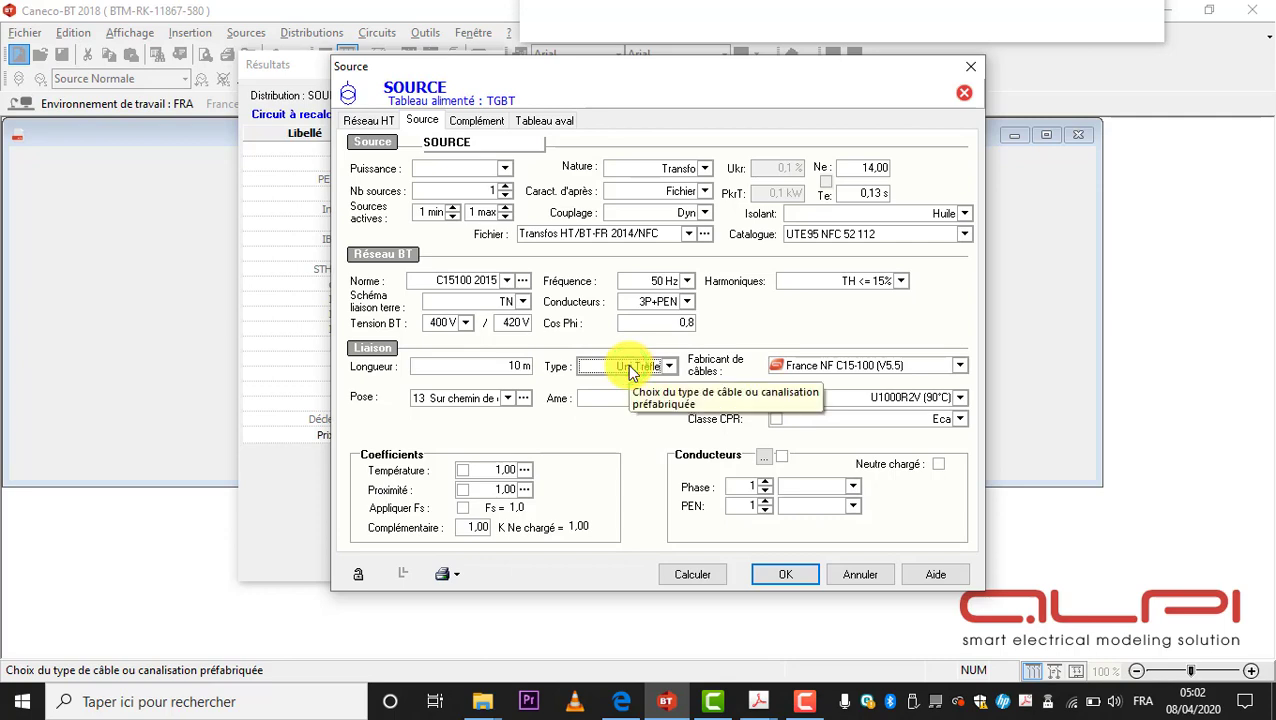
left_click(470, 398)
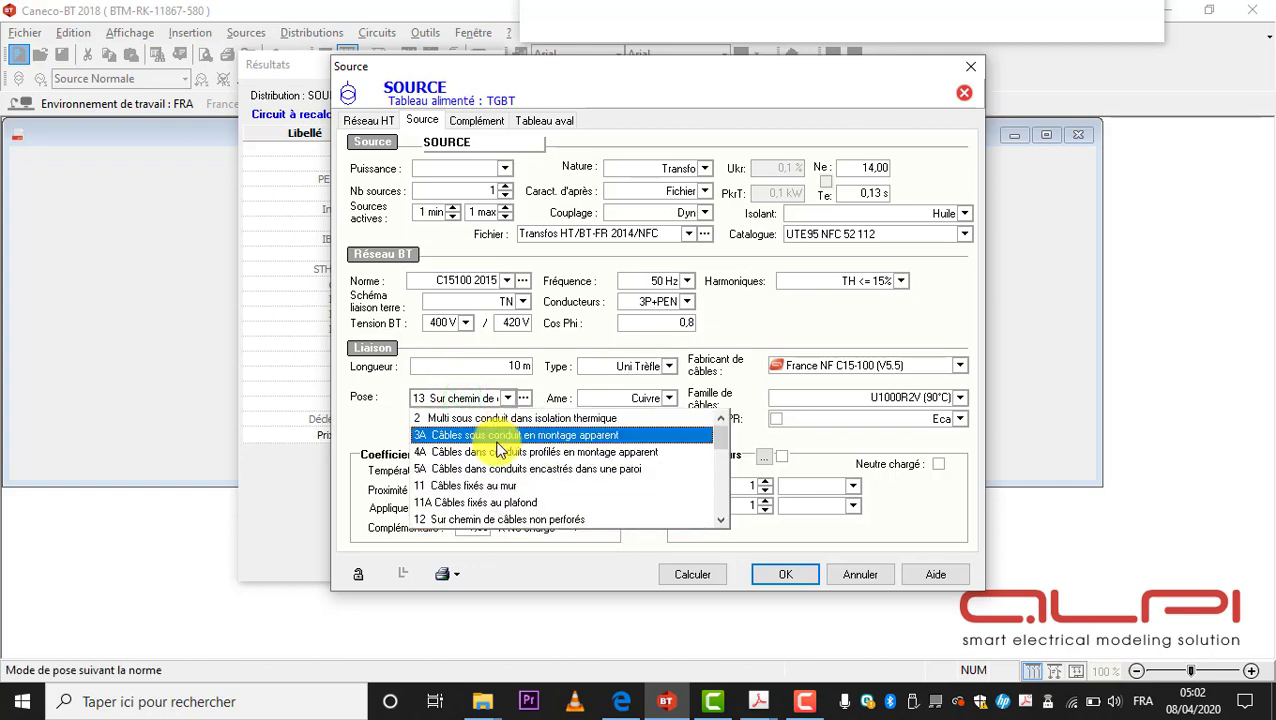
scroll(500, 445, "down", 3)
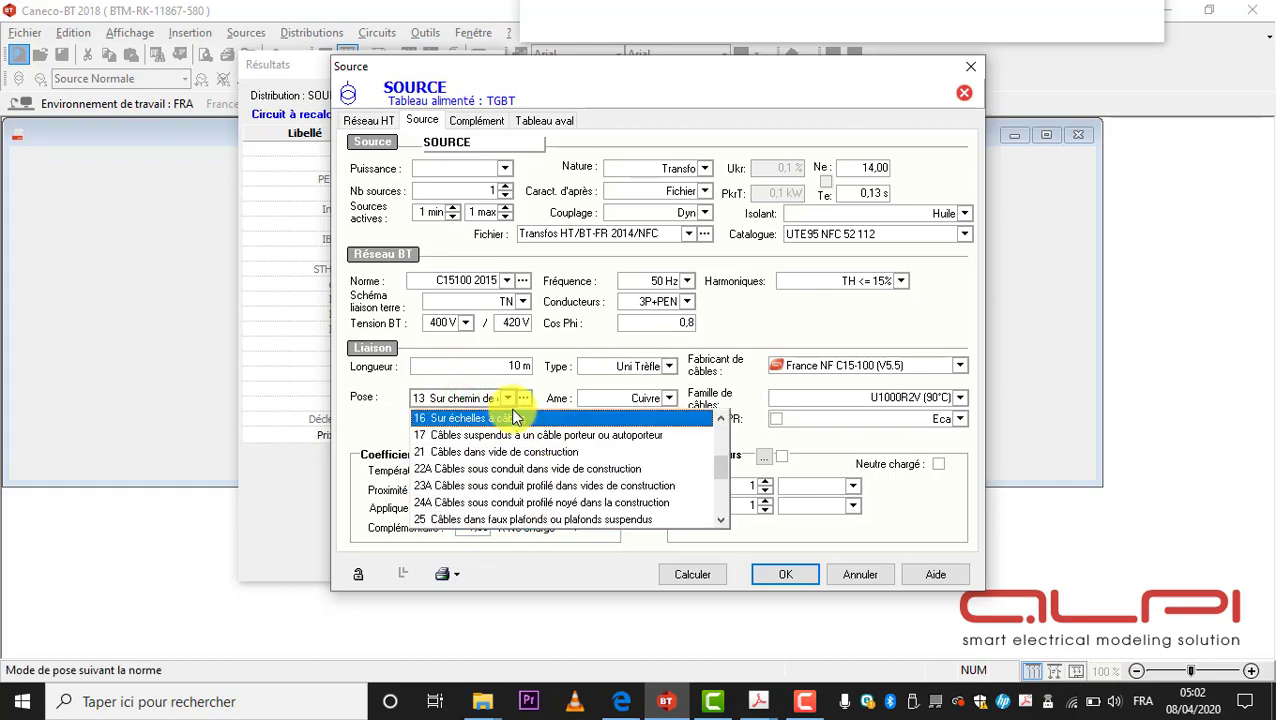
left_click(498, 399)
left_click(662, 396)
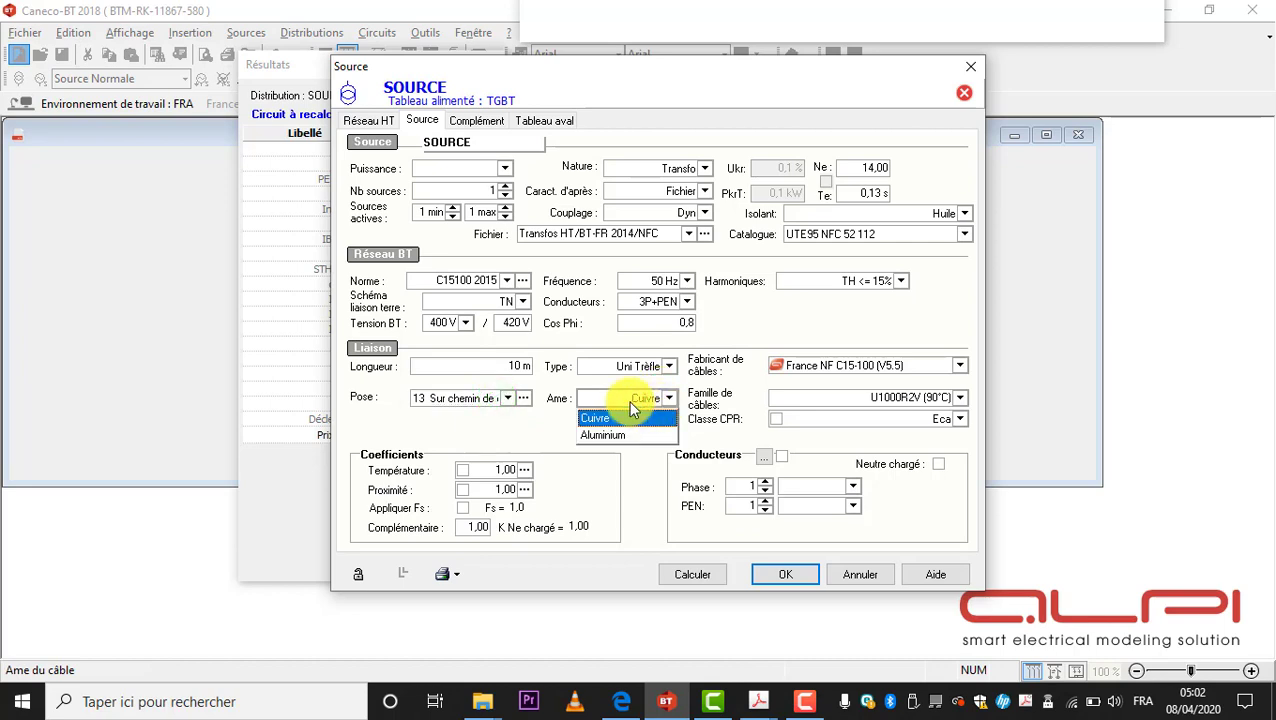
left_click(625, 398)
left_click(625, 398)
left_click(625, 398)
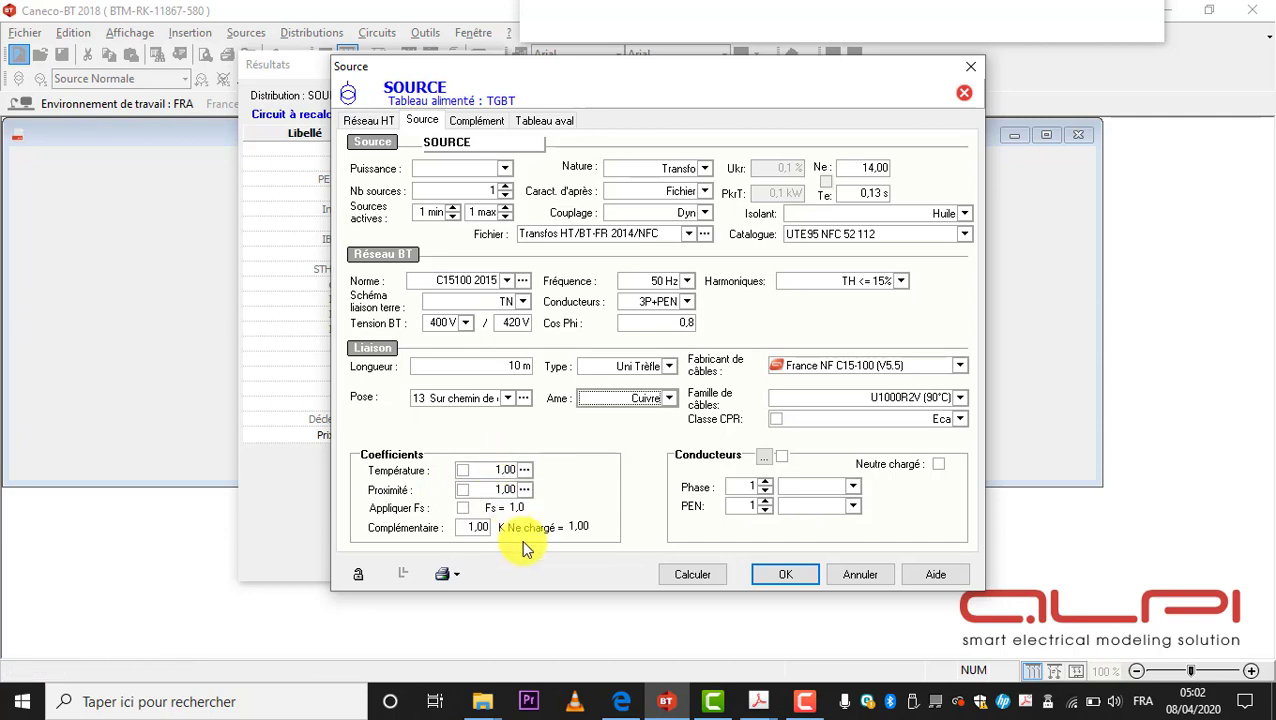
Step: Calculate the link's temperature coefficient for a 30 °C ambient temperature, and clear its forced setting
left_click(526, 472)
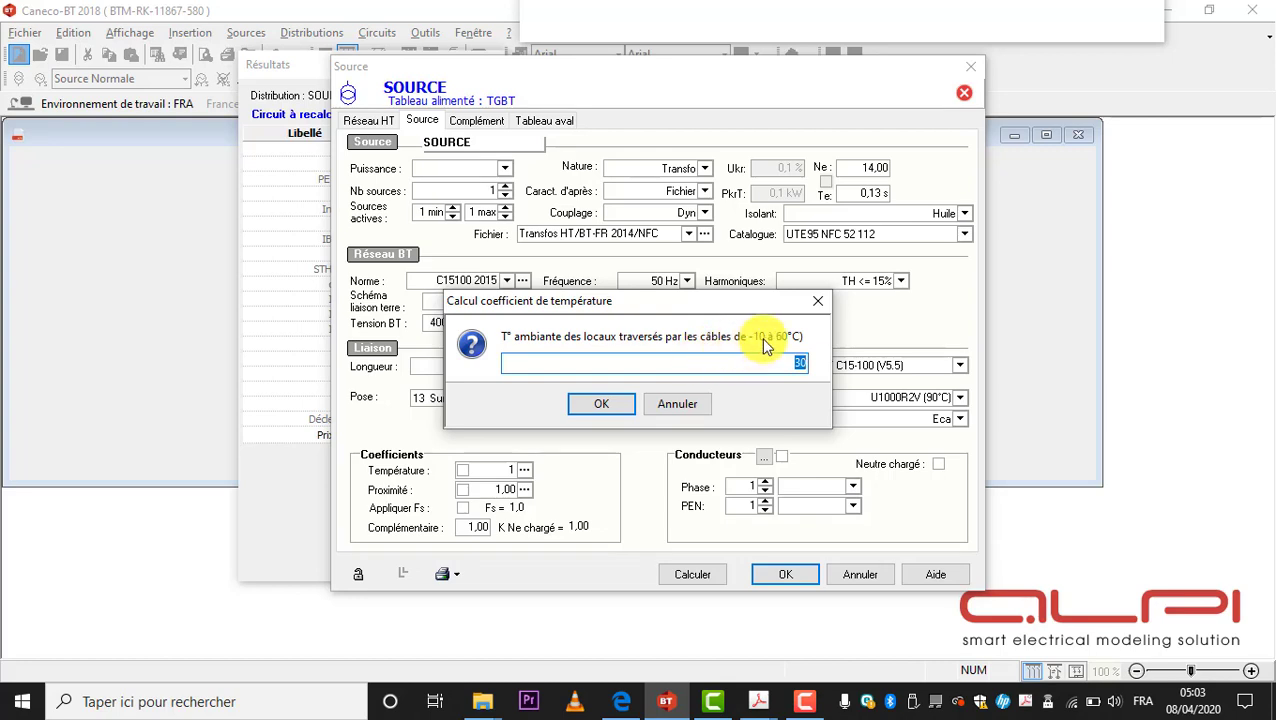
left_click(800, 362)
left_click(618, 405)
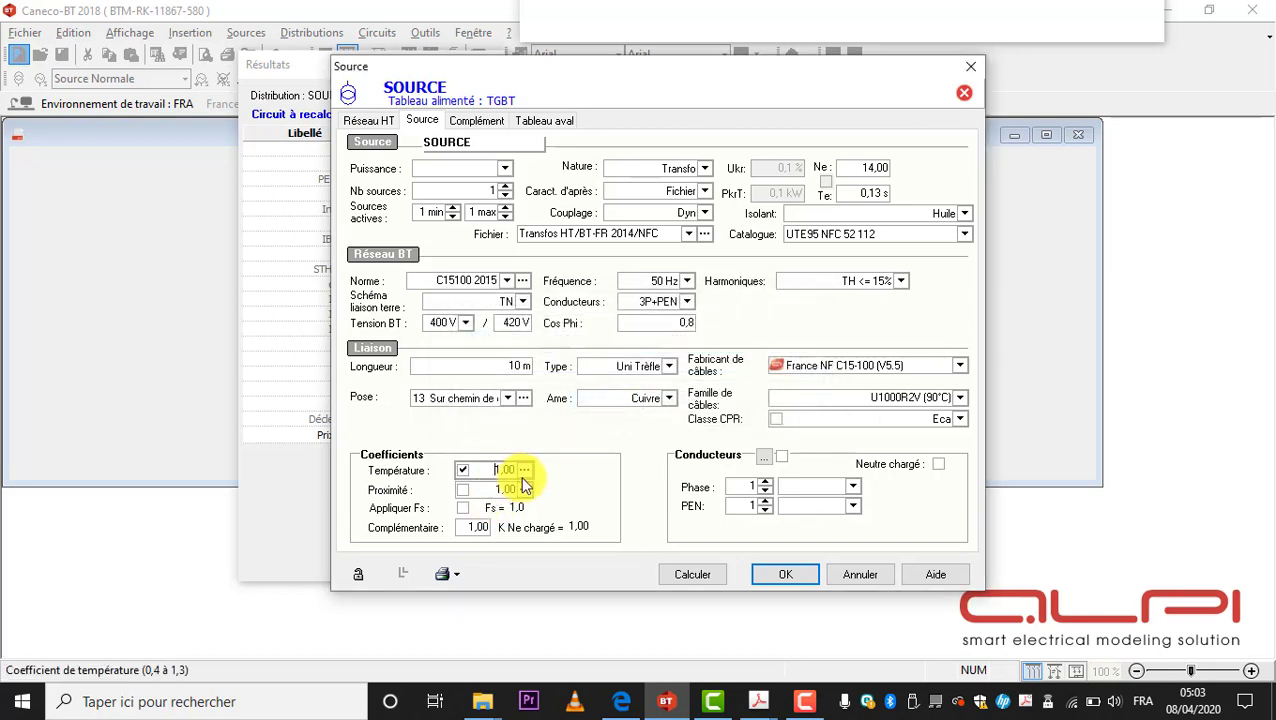
left_click(572, 461)
left_click(461, 471)
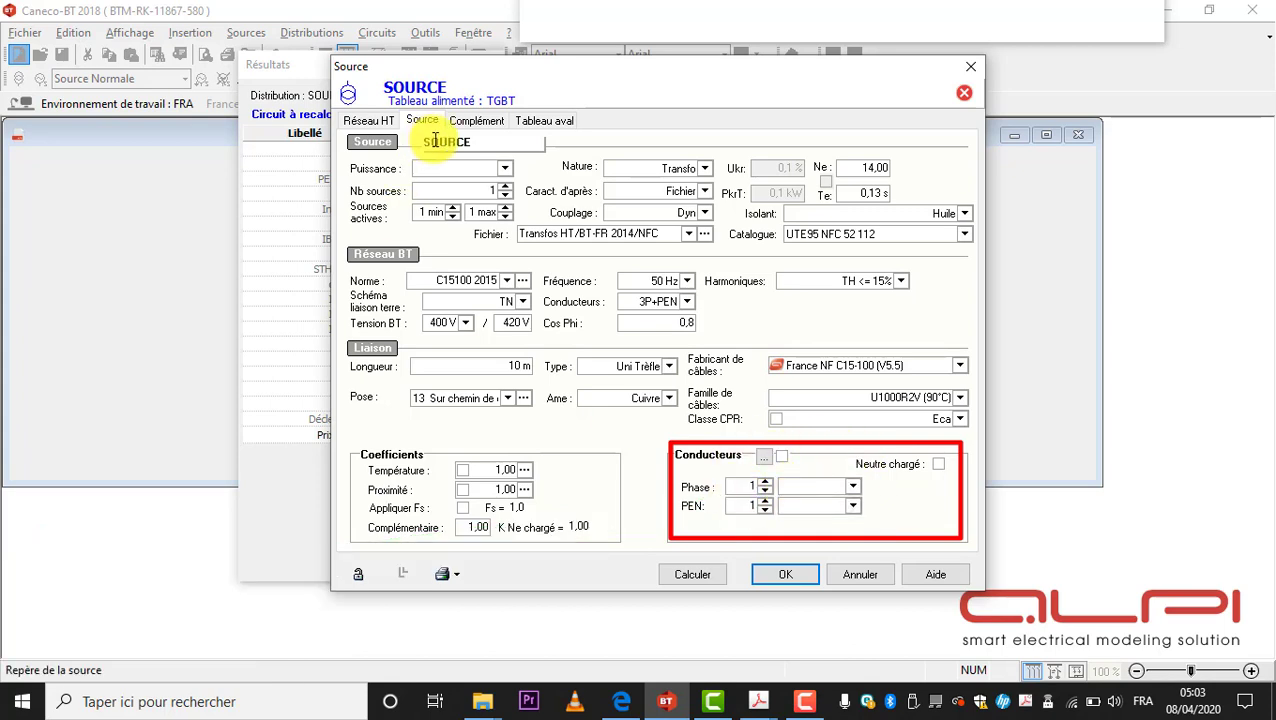
Step: Set the source power to 200 kVA, with 2 parallel sources and a maximum of 2 active sources
left_click(504, 168)
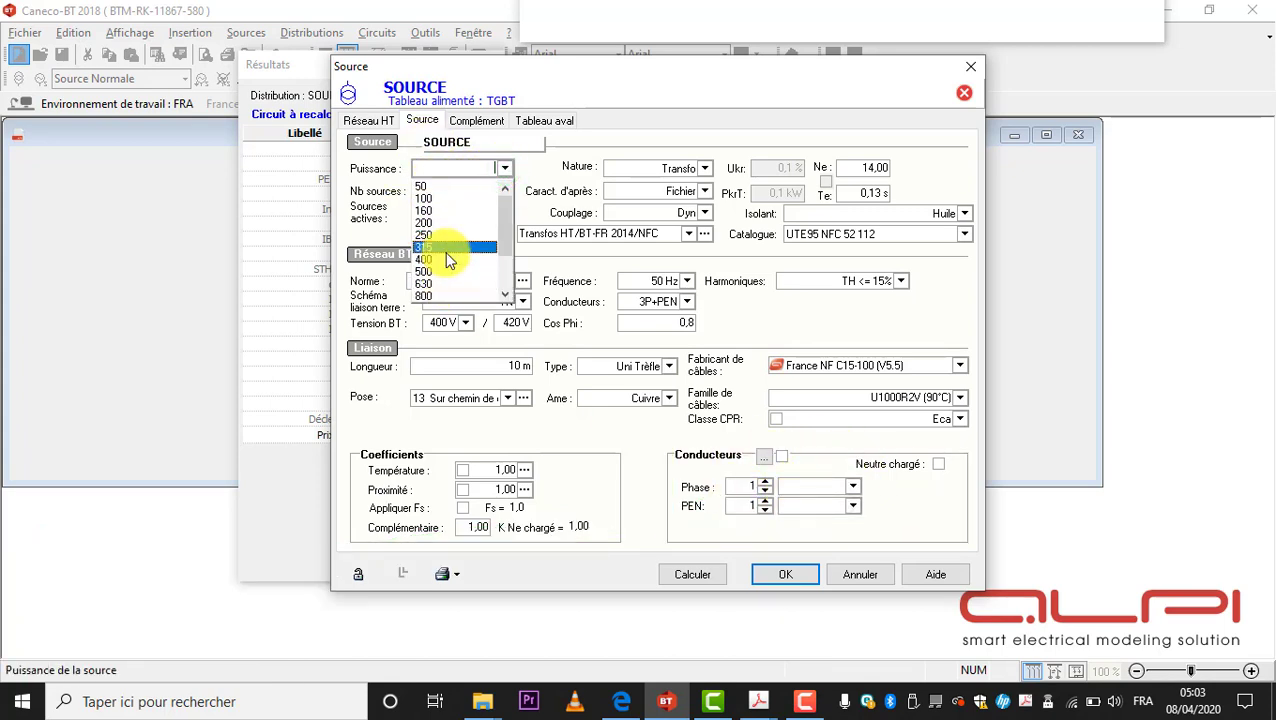
left_click(443, 224)
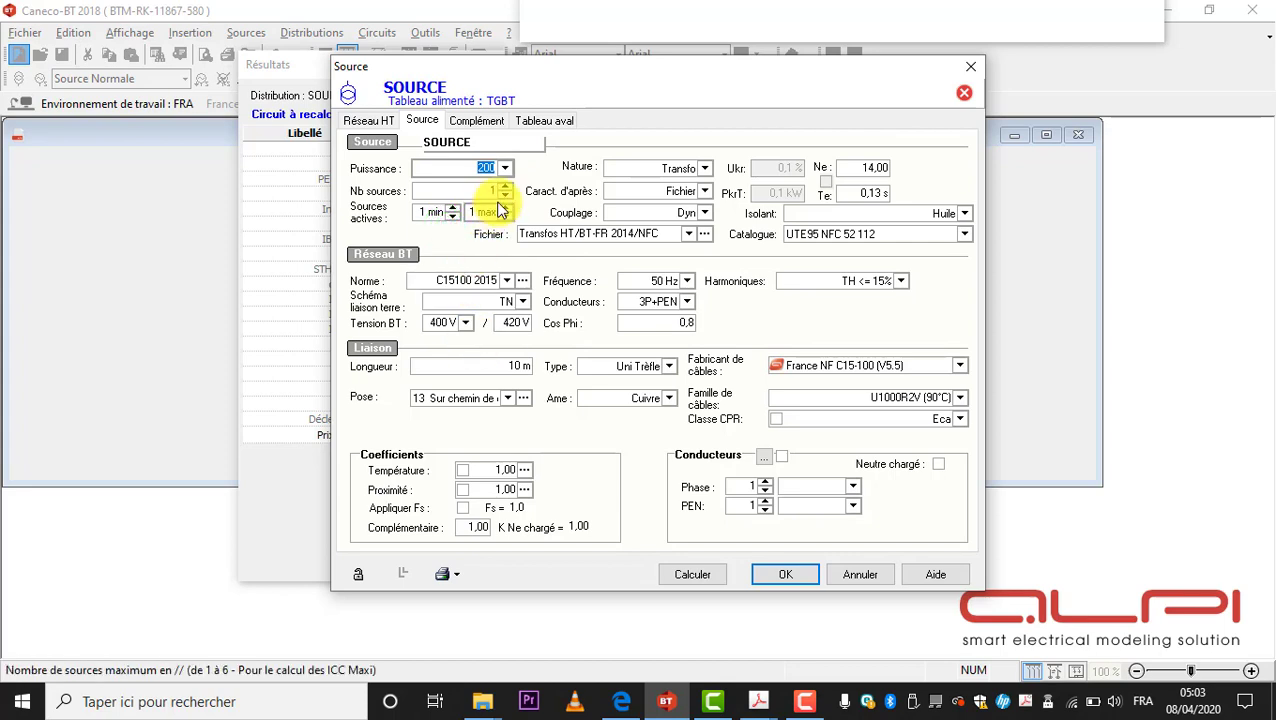
left_click(504, 187)
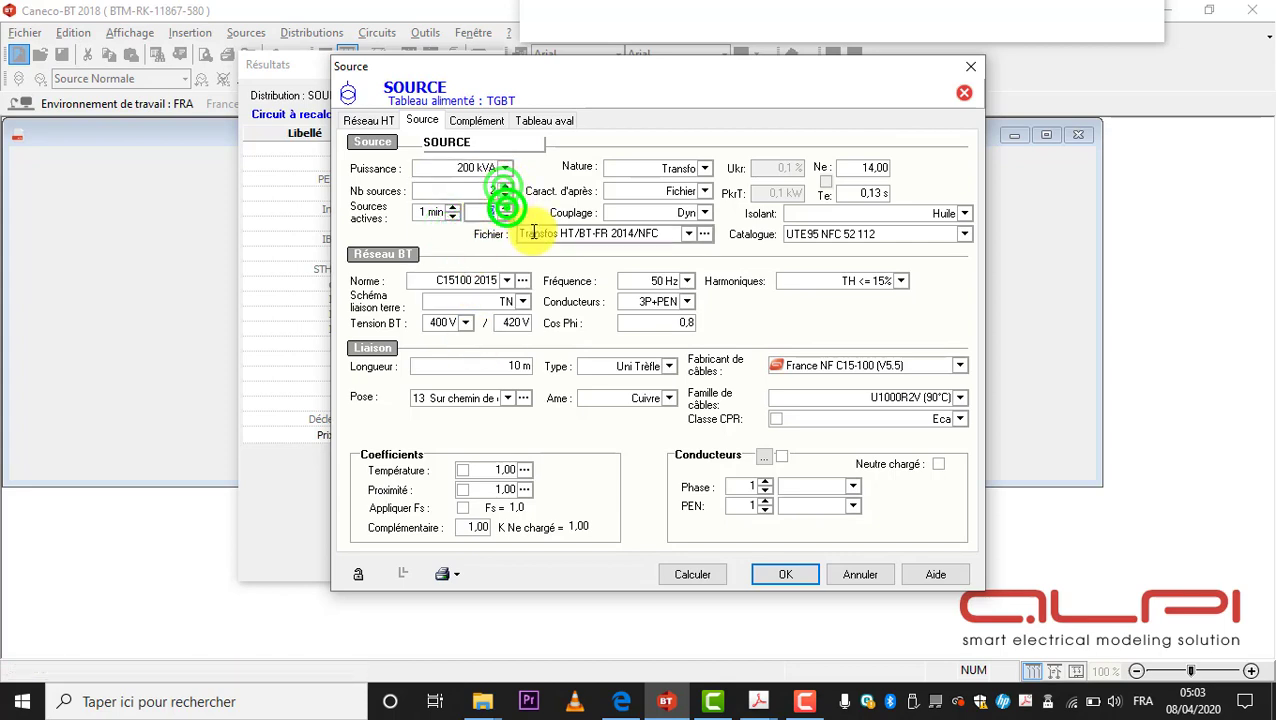
Step: Keep the link length at 10 m and calculate the source
left_click(447, 367)
left_click(603, 440)
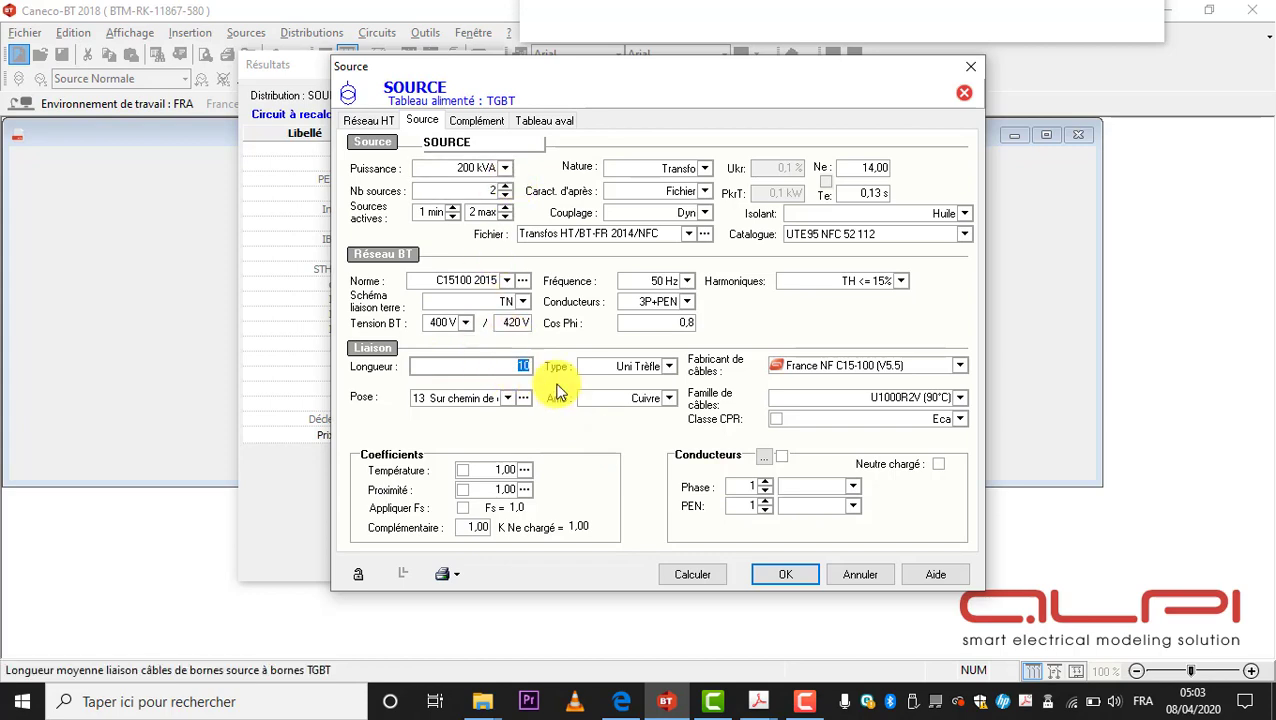
left_click(700, 572)
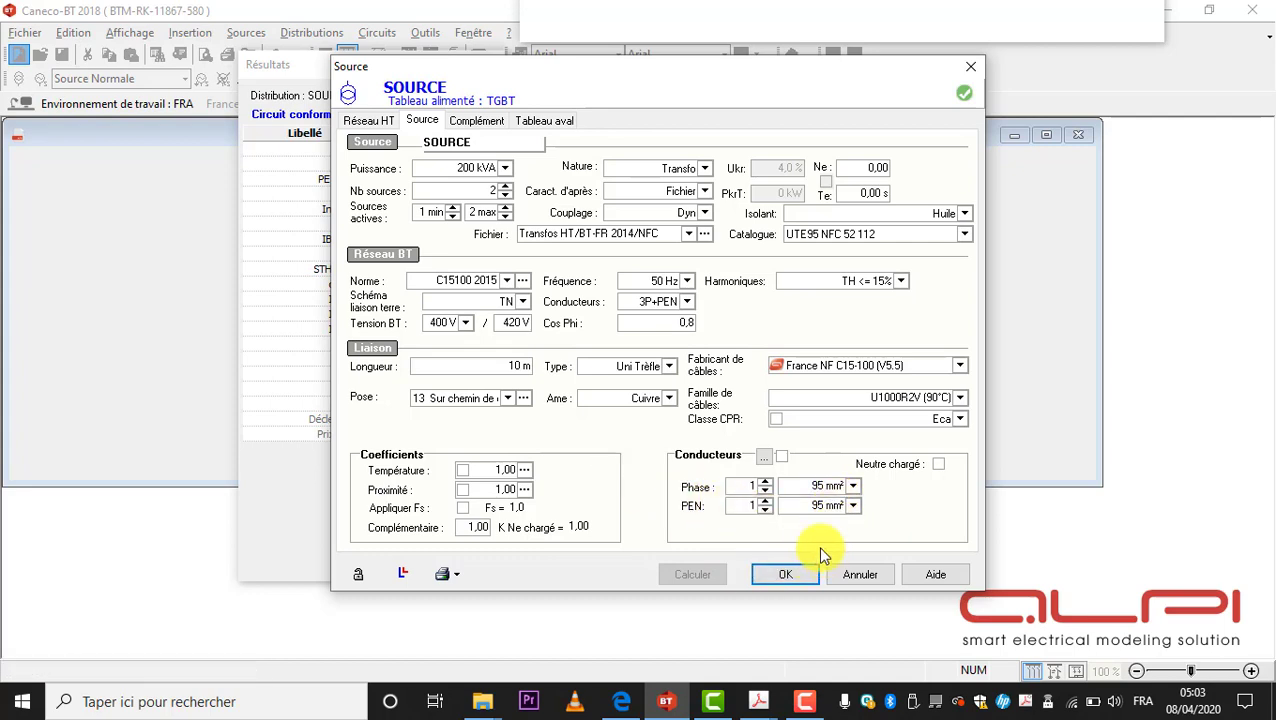
Step: Lock the source and try to change its phase conductor section and other fields
left_click(357, 574)
left_click(359, 578)
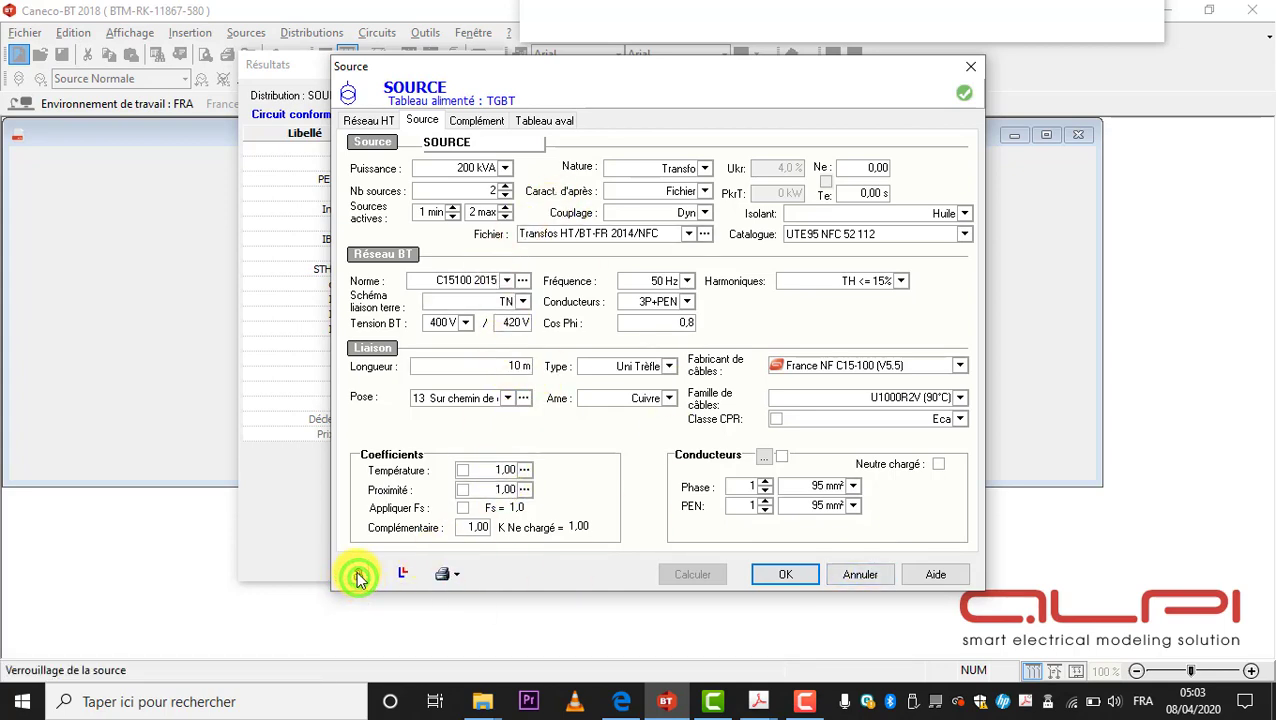
left_click(357, 578)
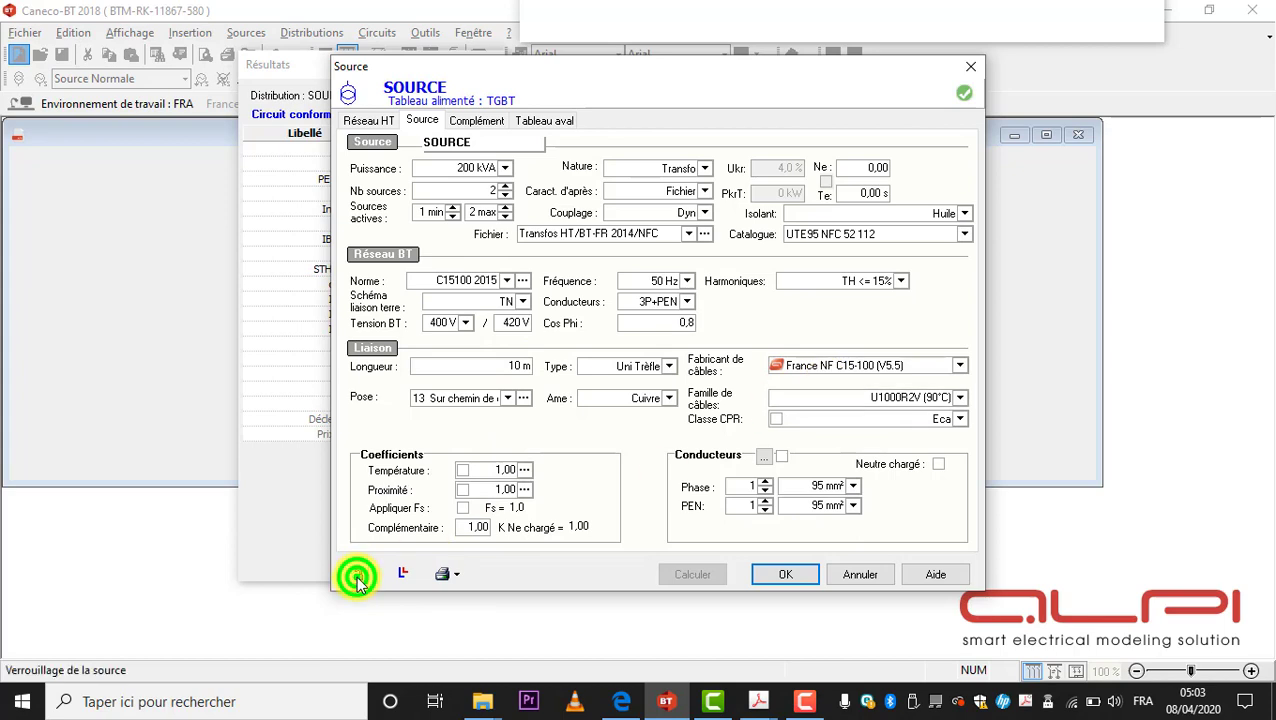
left_click(728, 562)
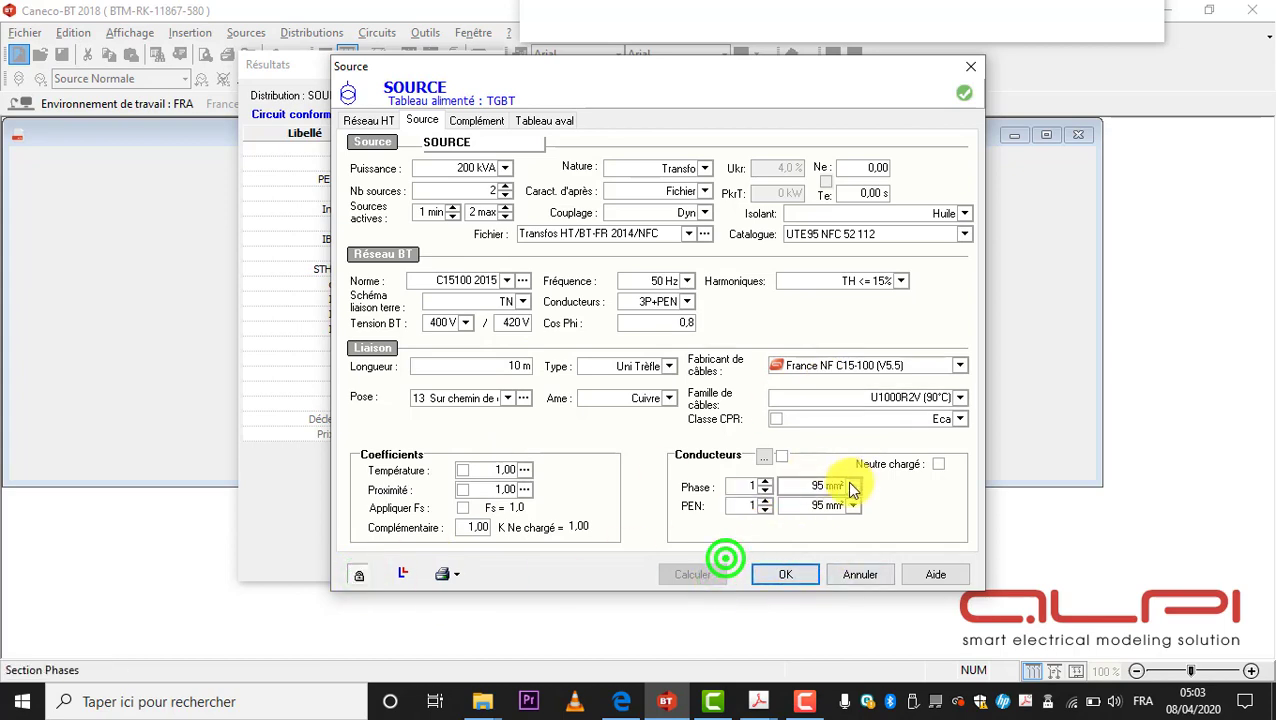
left_click(848, 486)
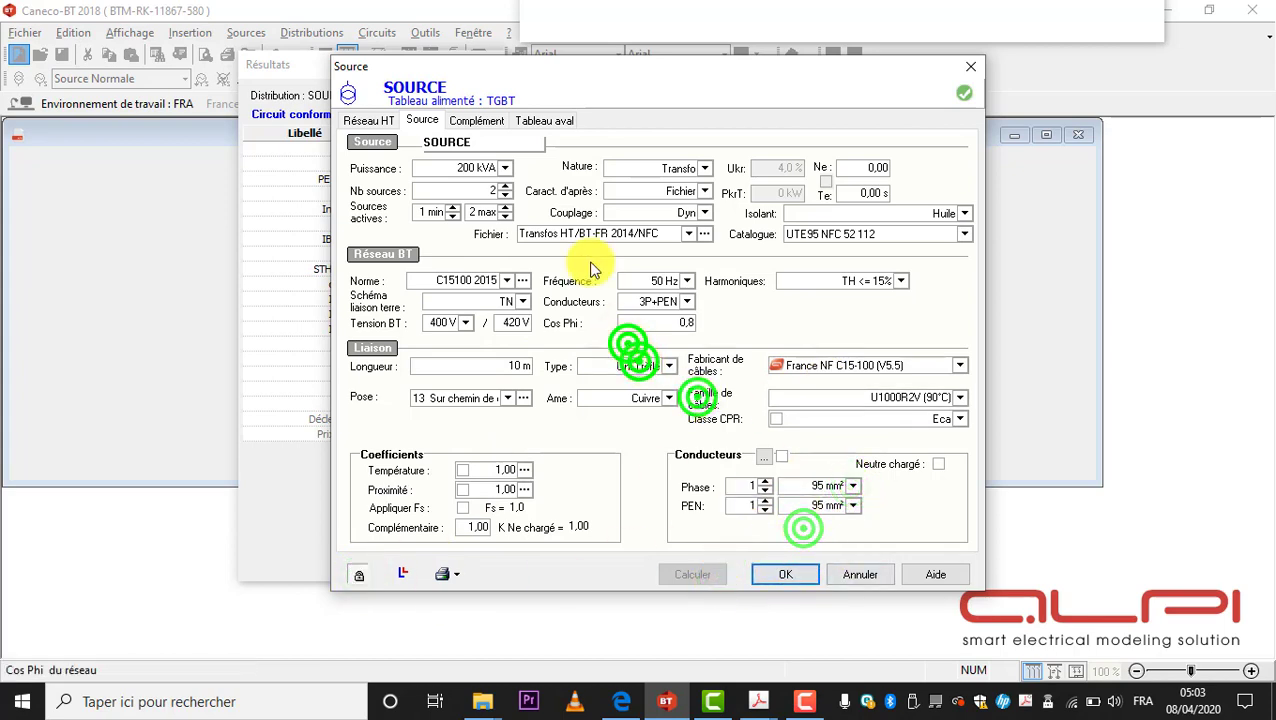
Step: Examine the HT/BT selectivity curves of the source and close them
left_click(405, 580)
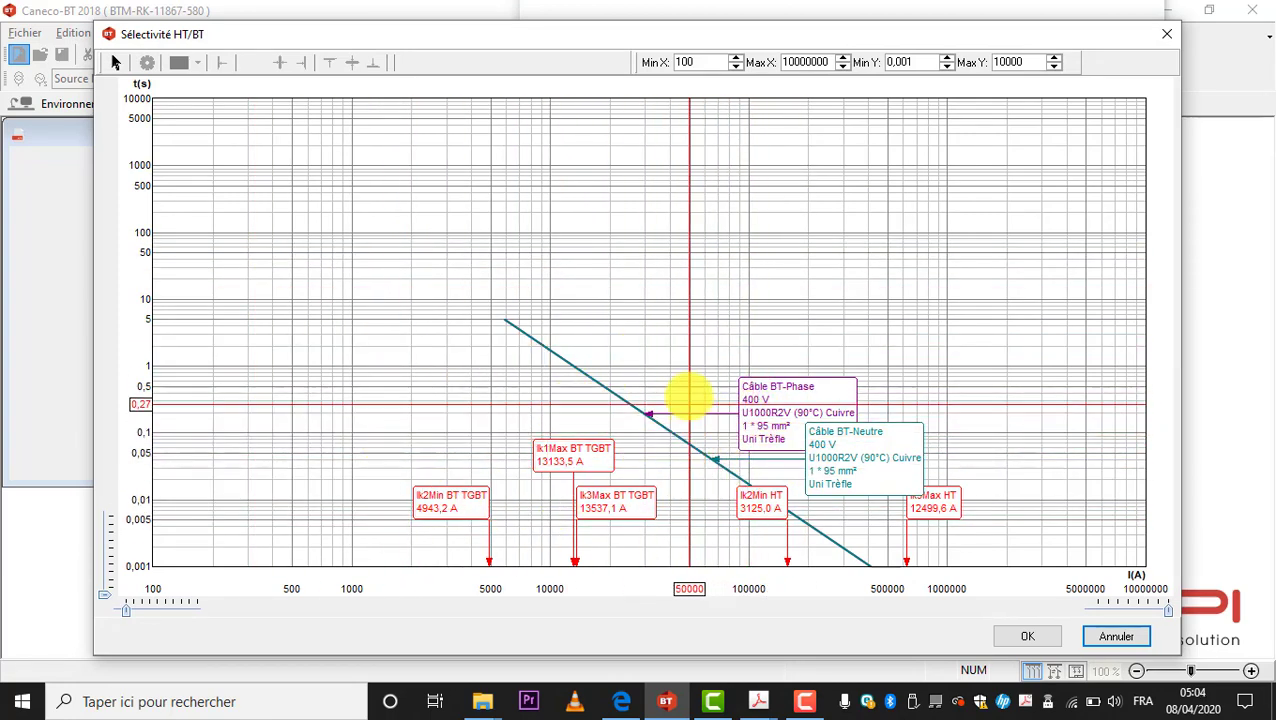
left_click(1164, 36)
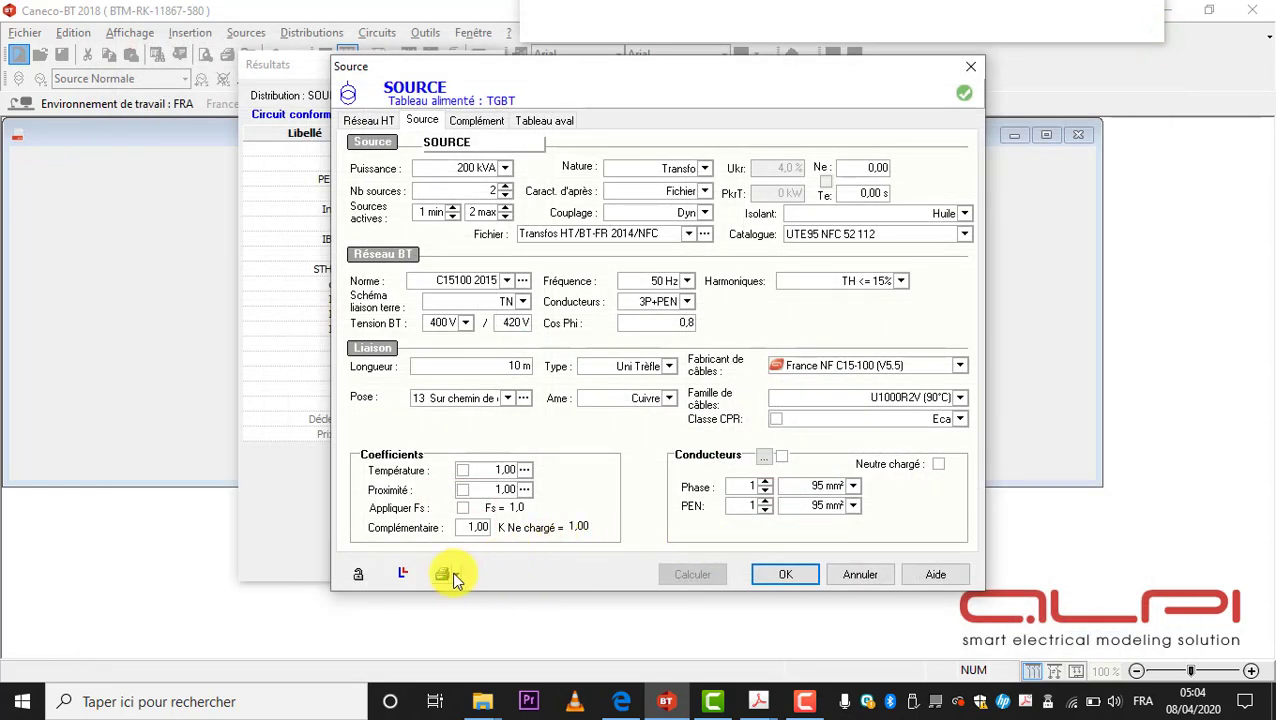
Step: Switch the overload criterion (Critère surcharges) for sizing the link off and back on
left_click(485, 120)
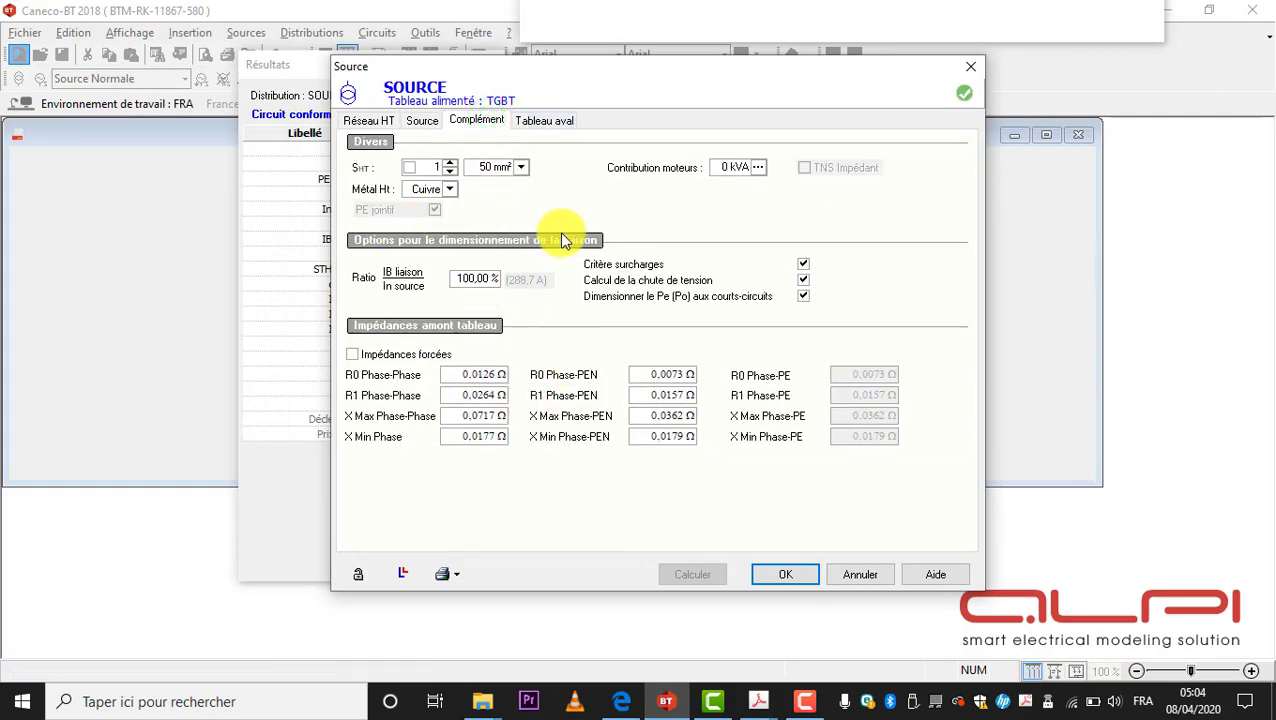
left_click(804, 264)
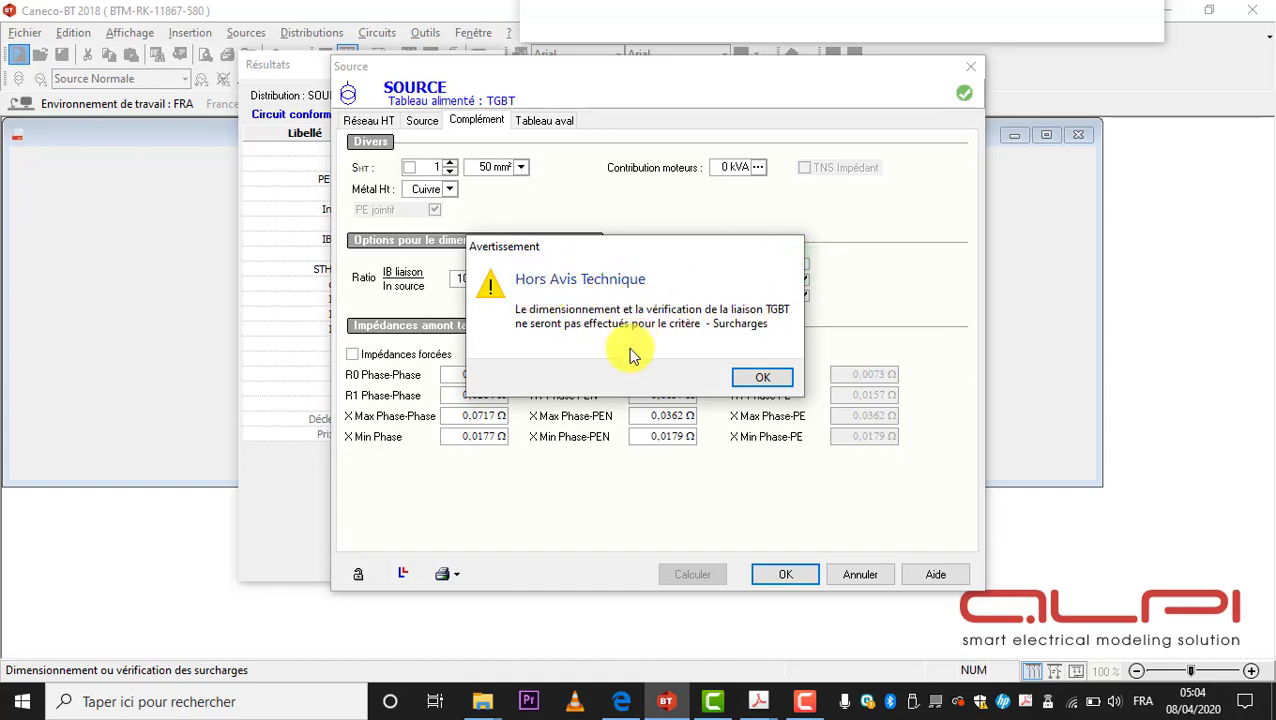
left_click_drag(738, 248, 576, 207)
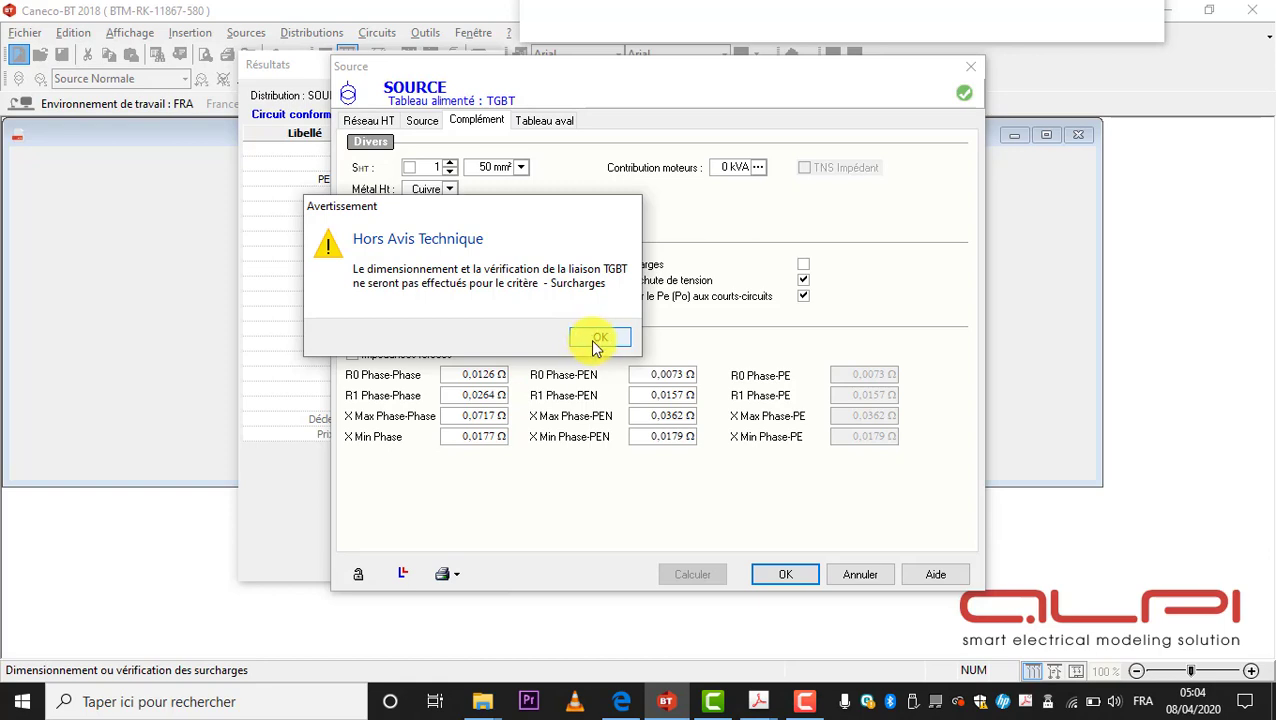
left_click(592, 340)
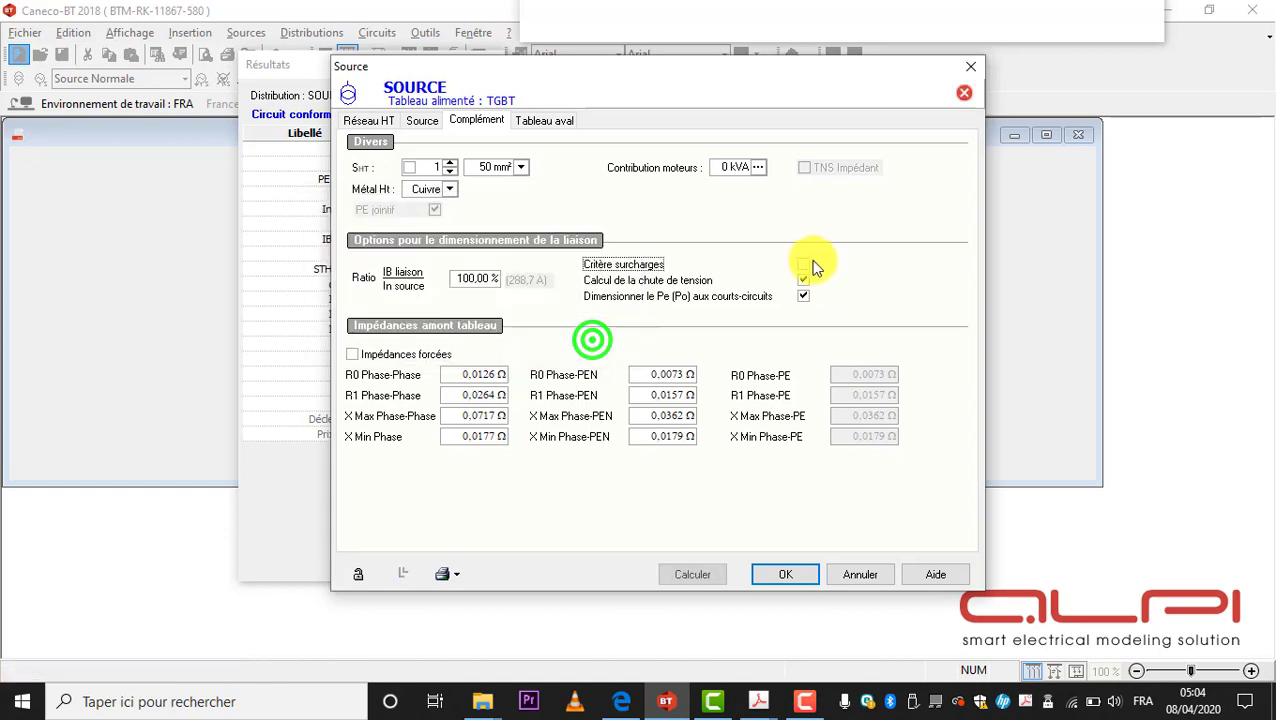
left_click(803, 264)
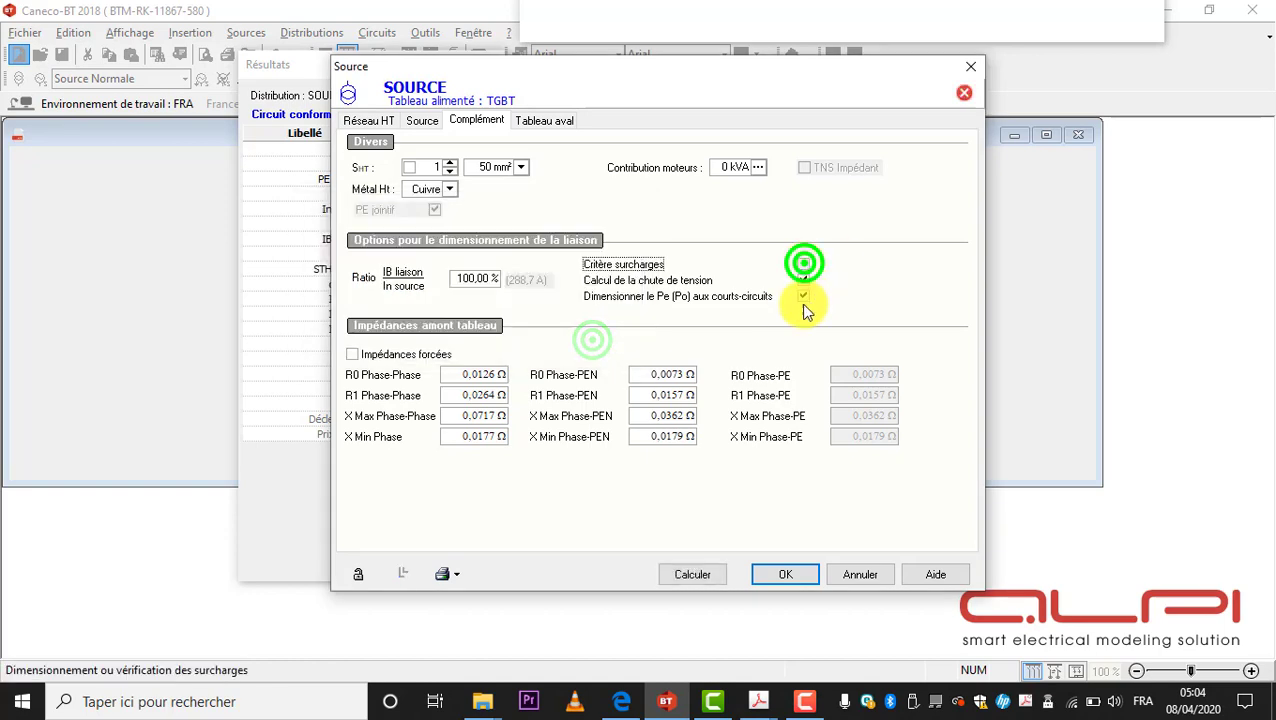
Step: Set the breaking device at the head of the downstream TGBT switchboard to Disj. Boitier moulé
left_click(547, 122)
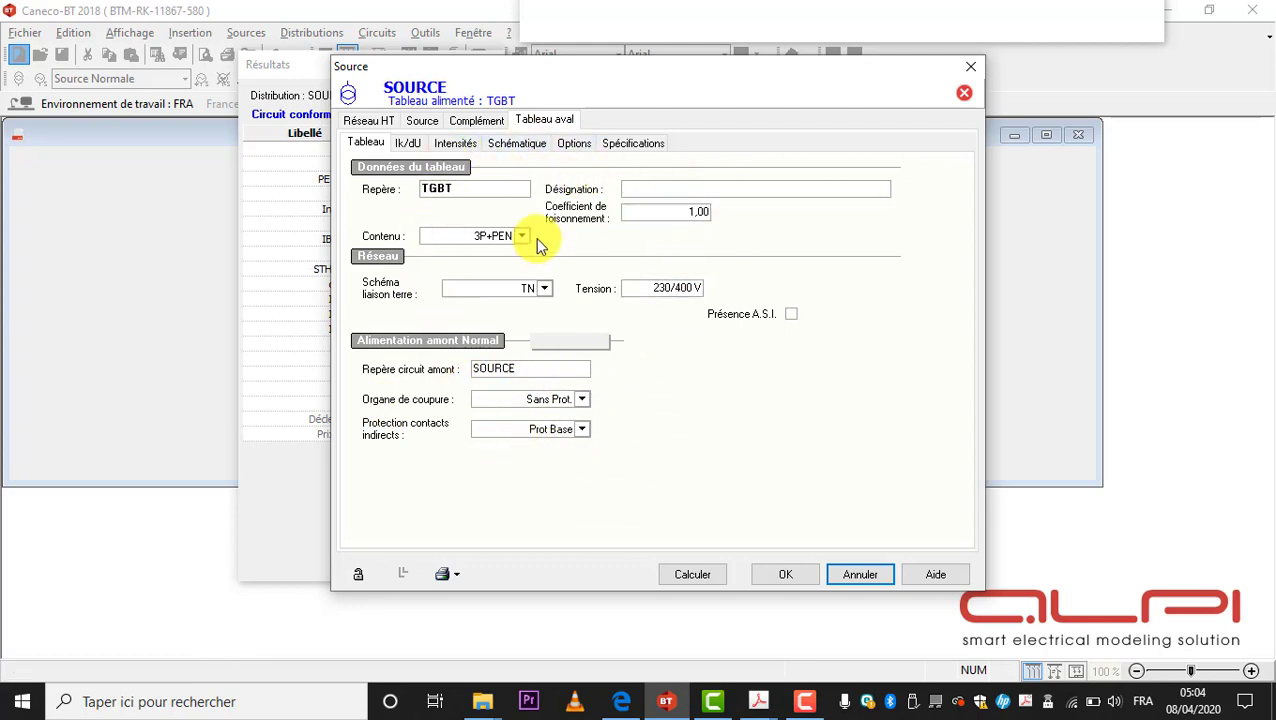
left_click(563, 400)
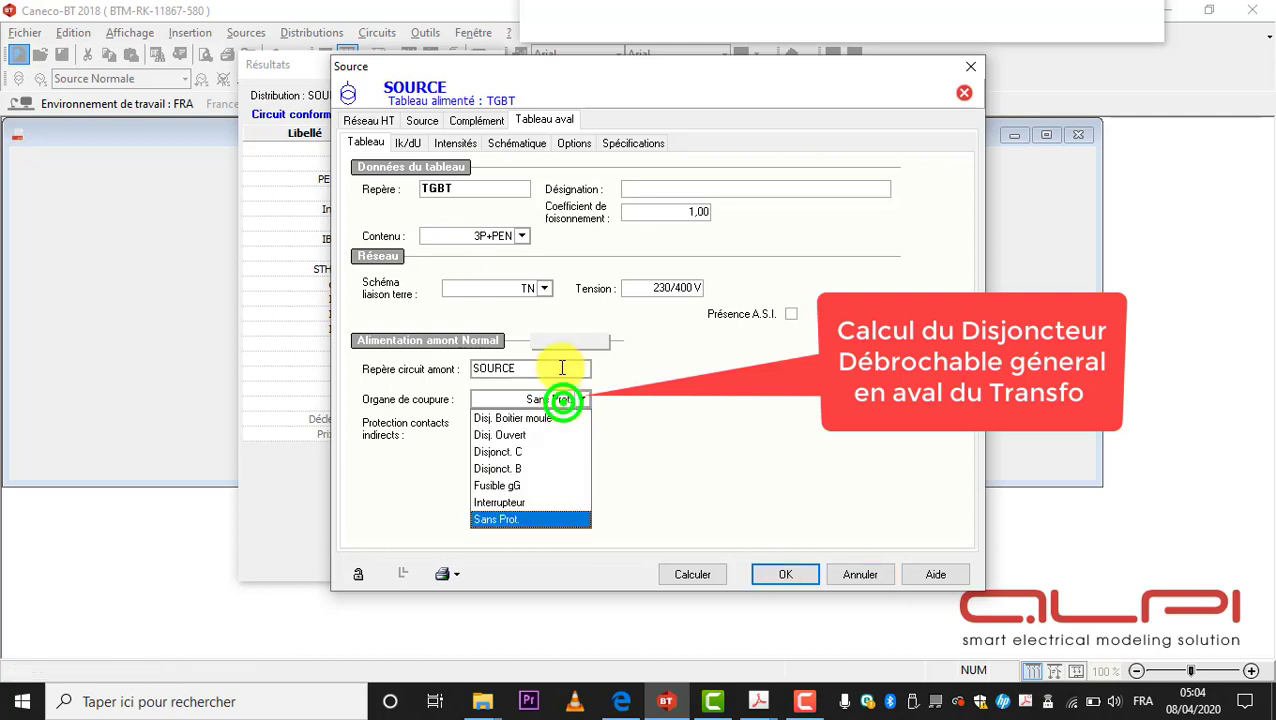
left_click(535, 419)
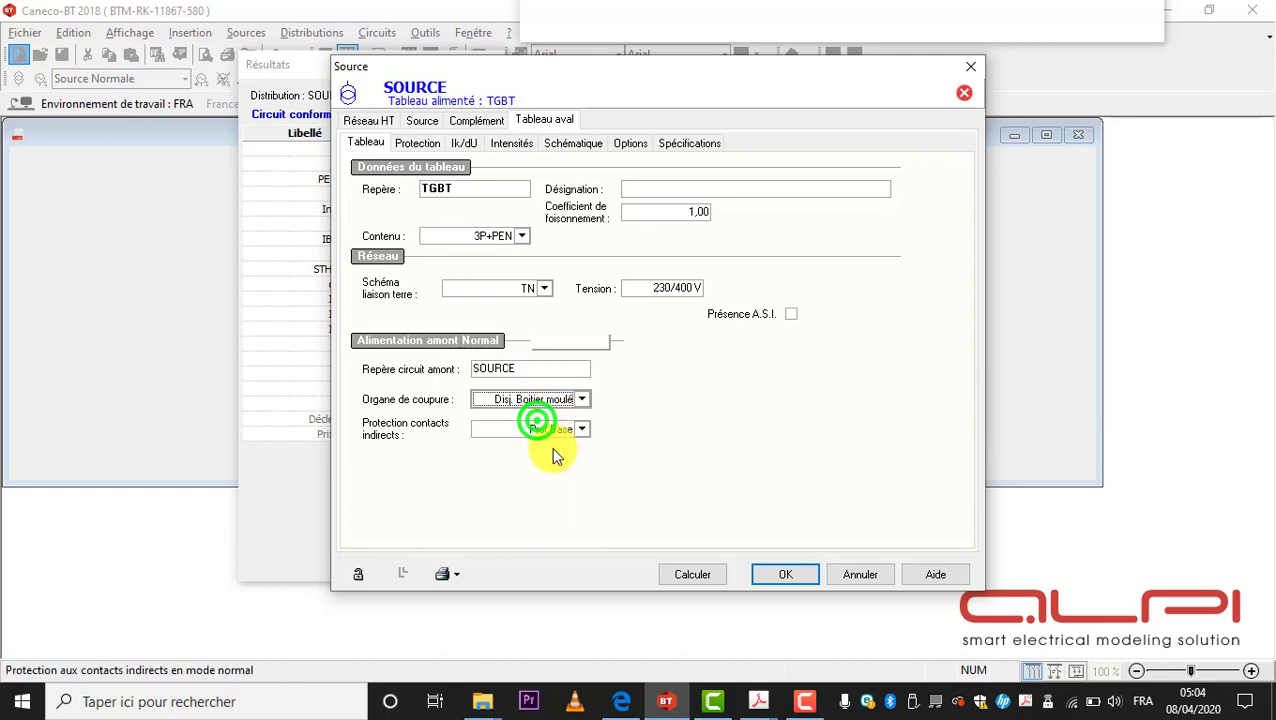
left_click(688, 424)
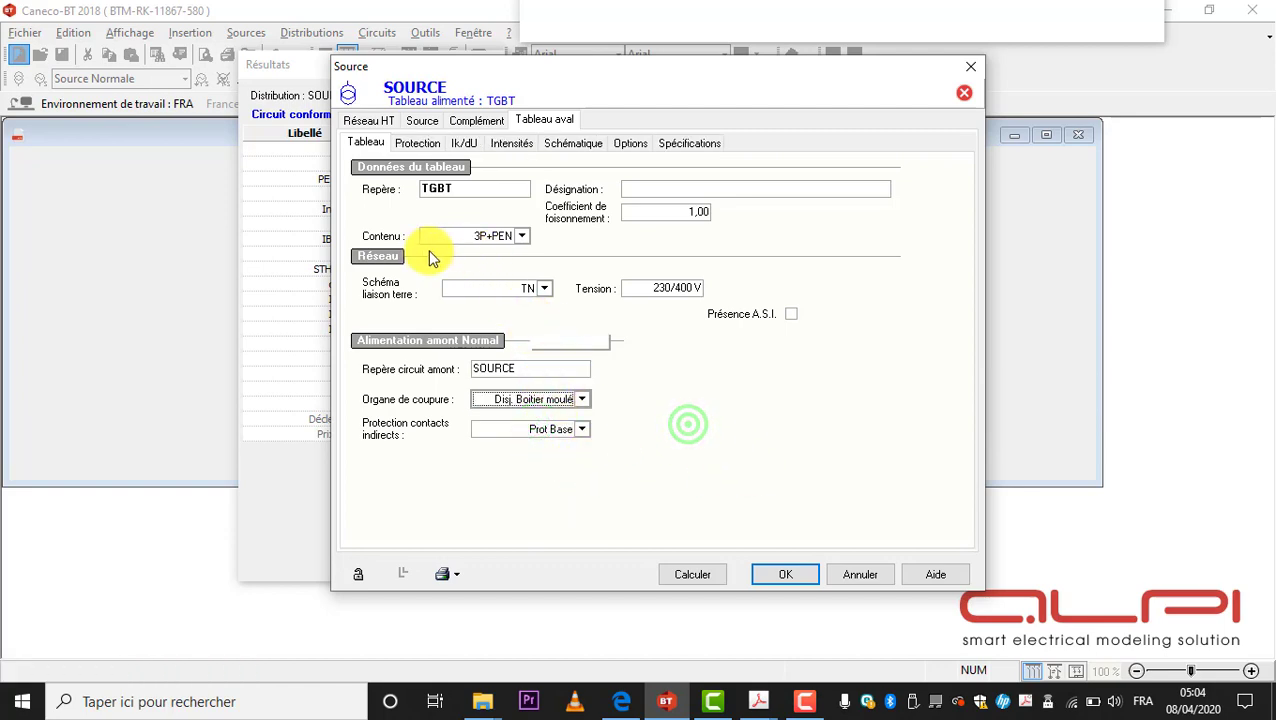
left_click(522, 237)
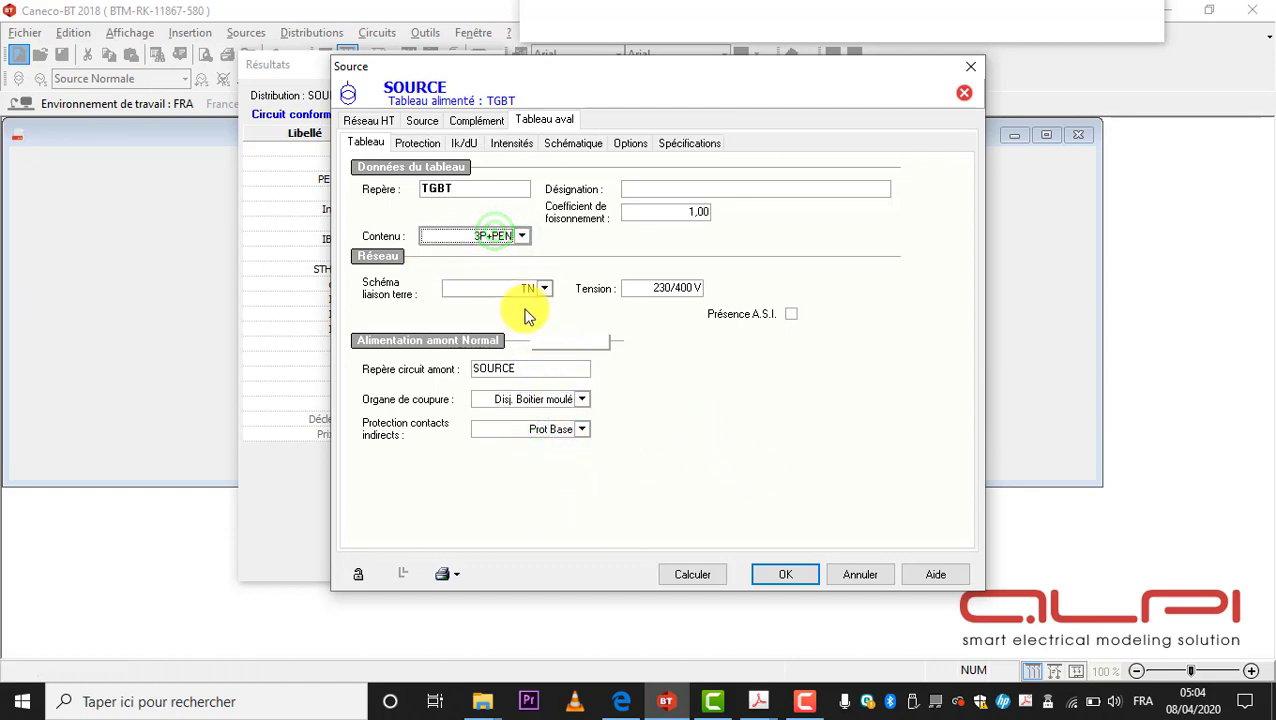
left_click(426, 120)
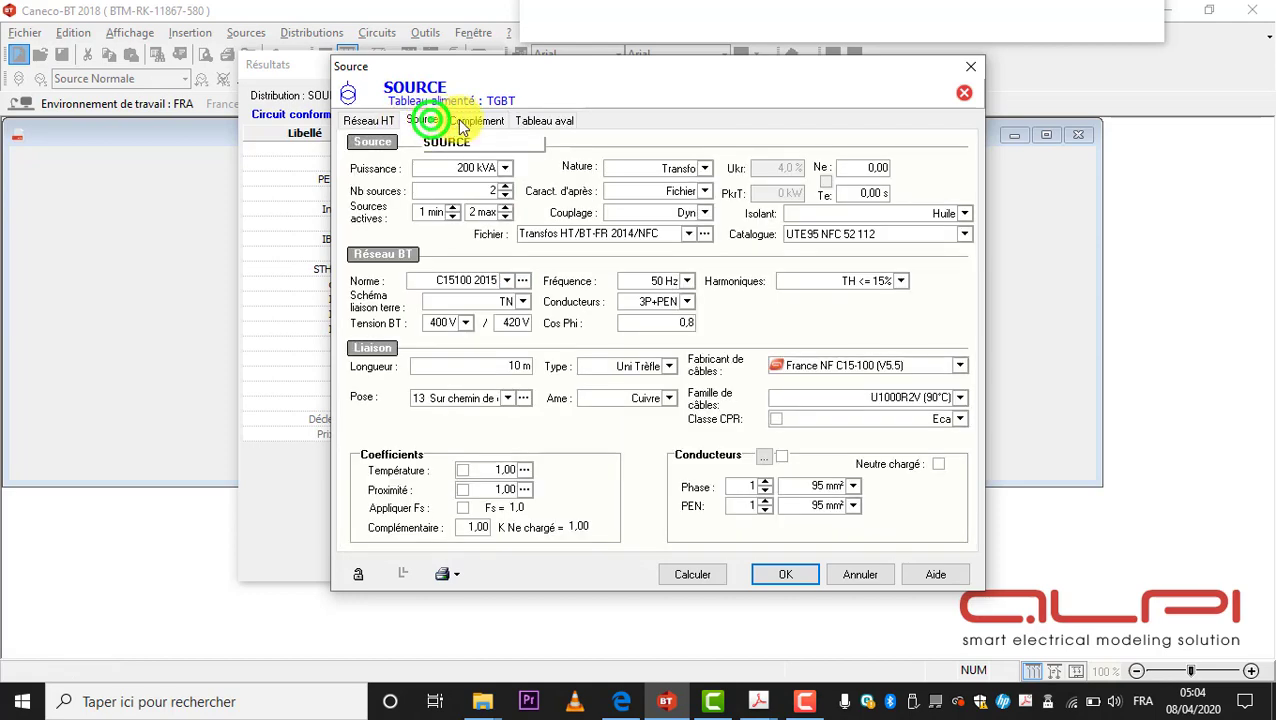
left_click(541, 120)
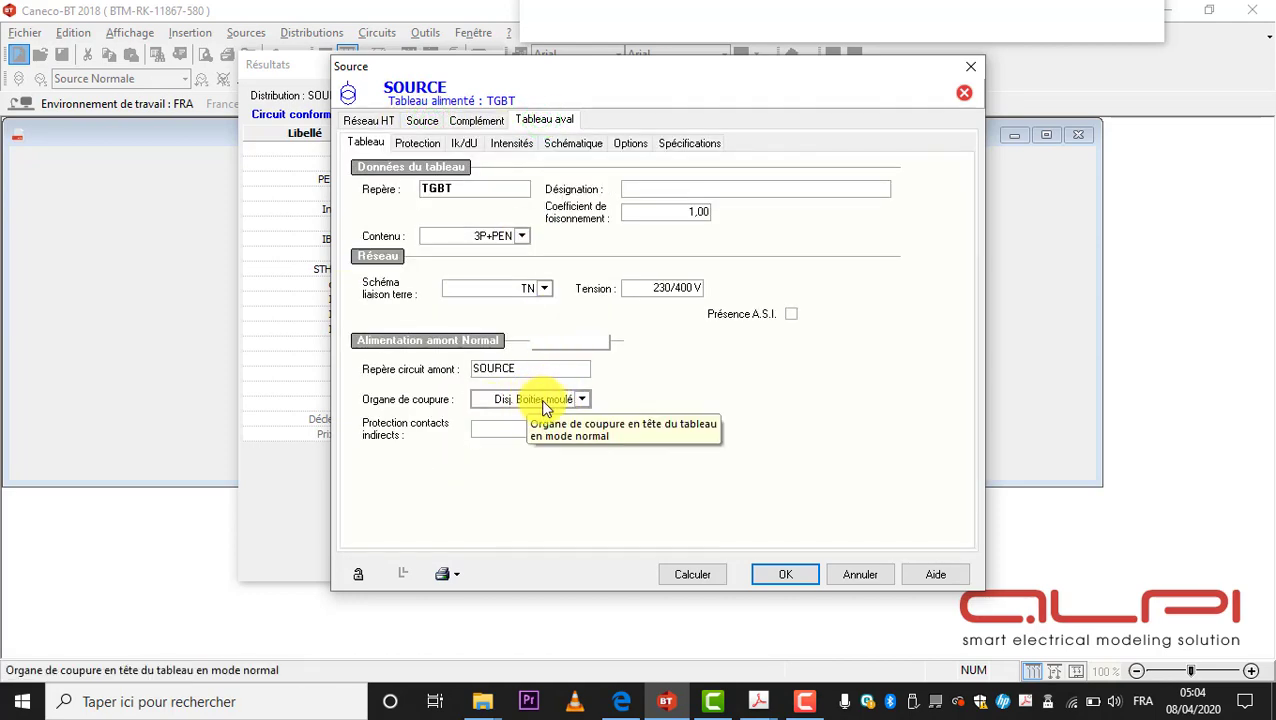
left_click(484, 399)
left_click(520, 398)
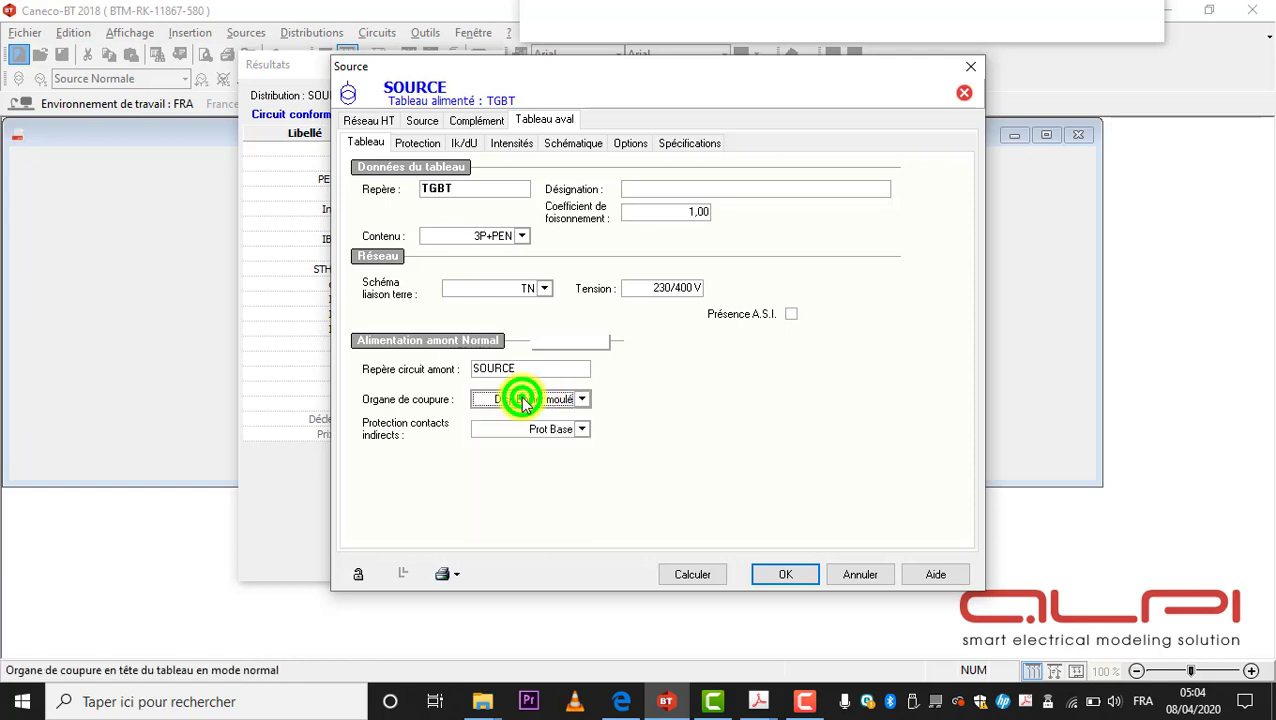
Step: Keep Prot Base for indirect contact protection, calculate, and accept the NSX400F Micrologic 2.3 breaker with 3P3D poles
left_click(545, 430)
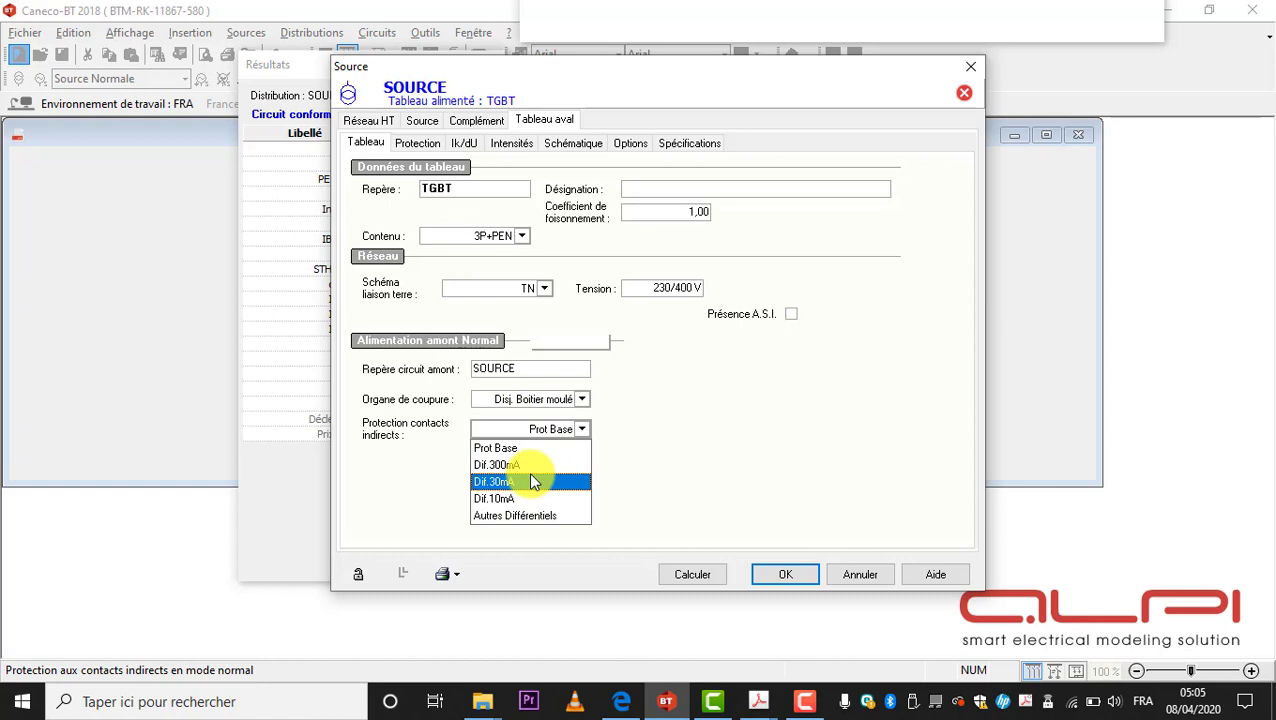
left_click(692, 447)
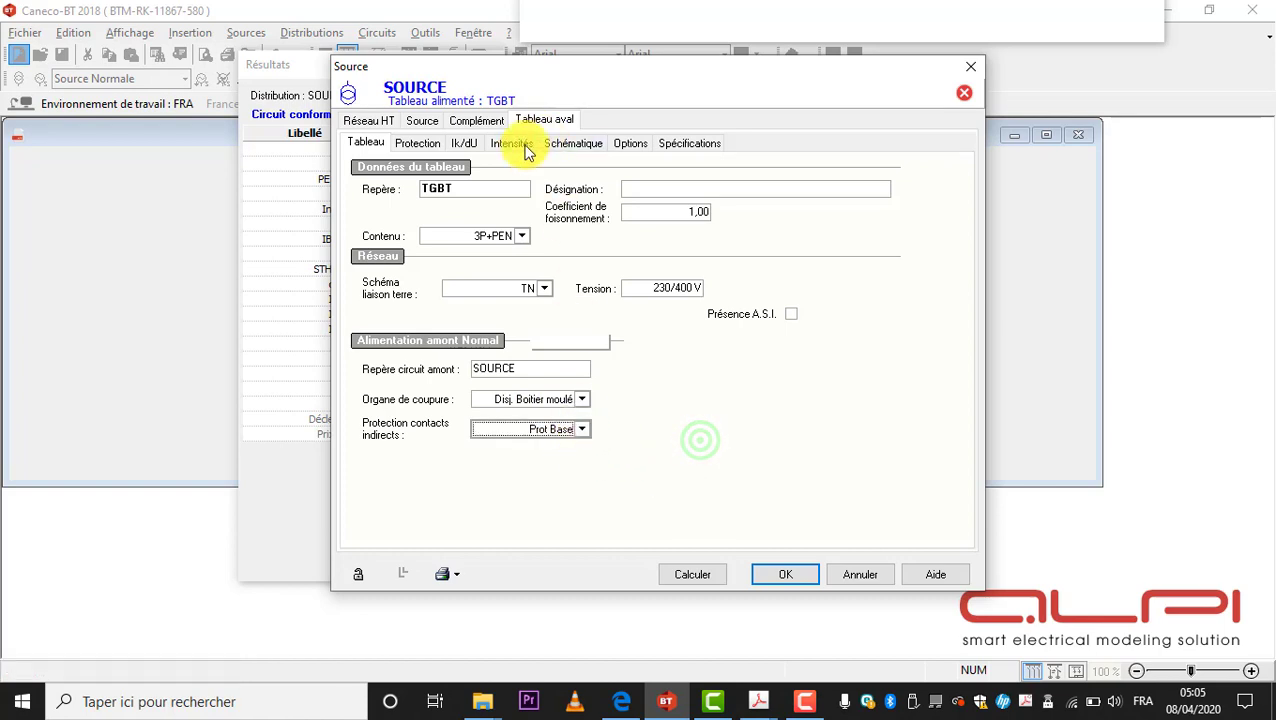
left_click(708, 577)
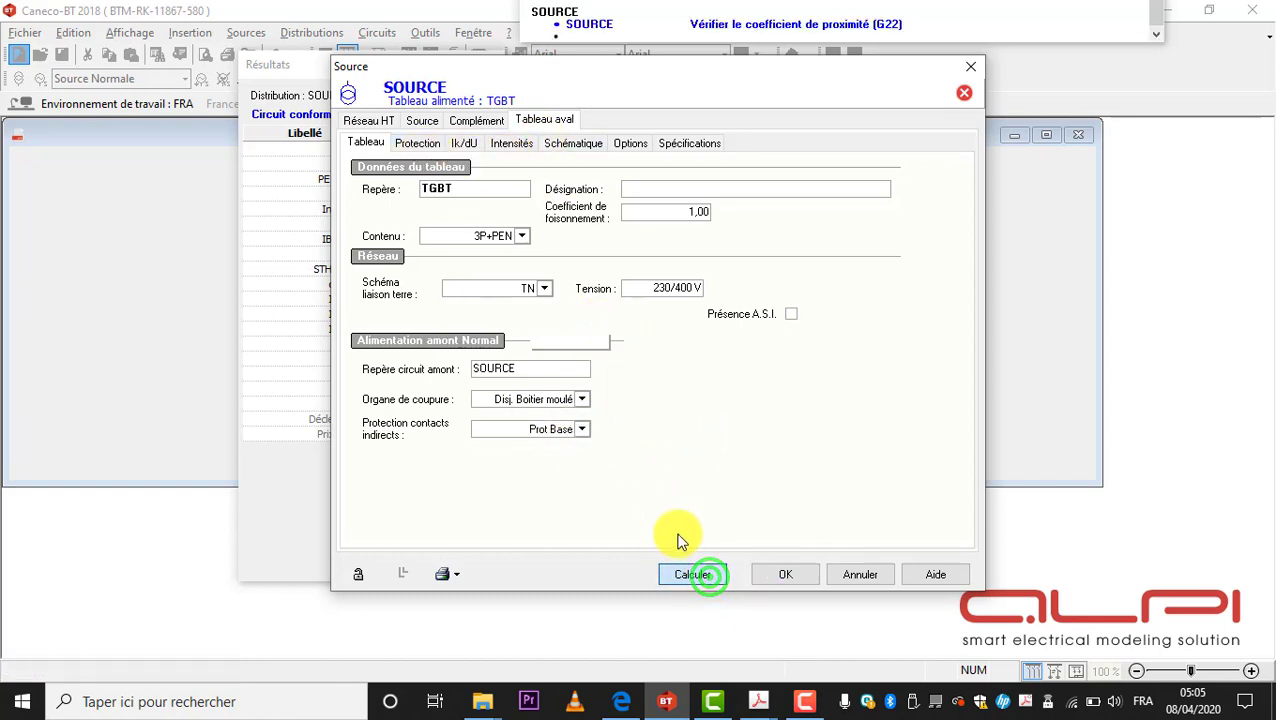
double_click(515, 400)
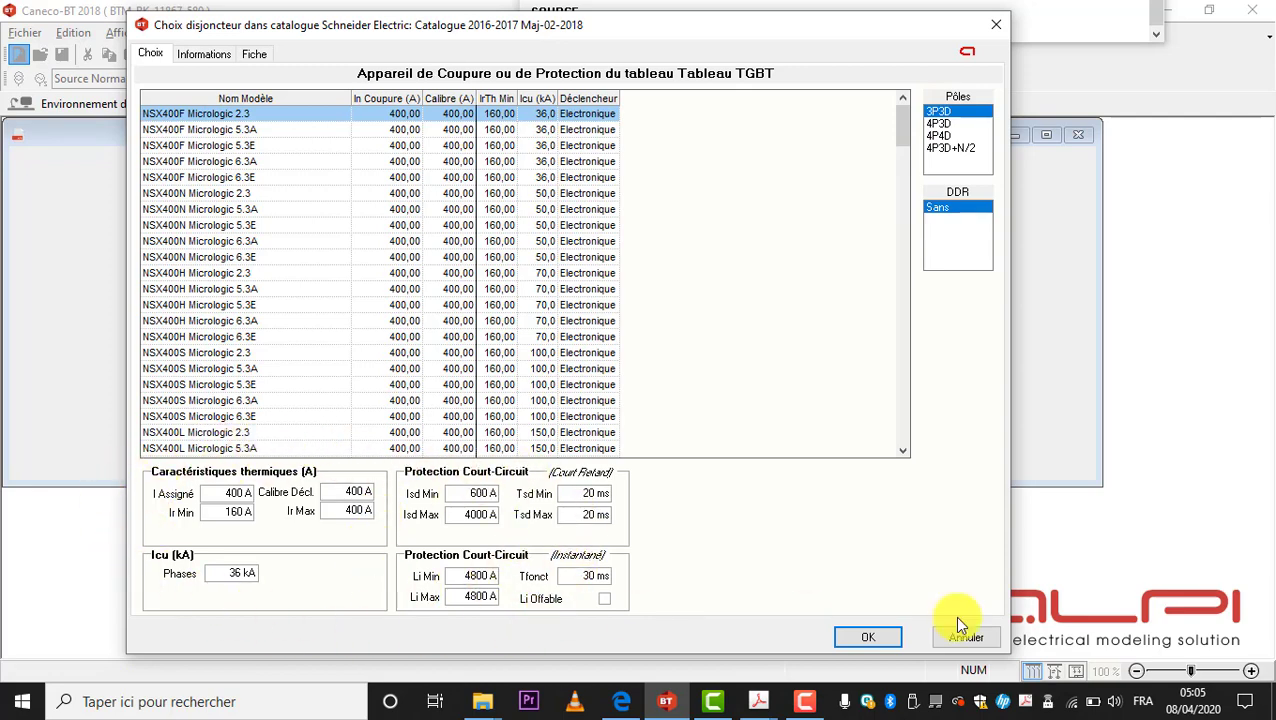
left_click(867, 645)
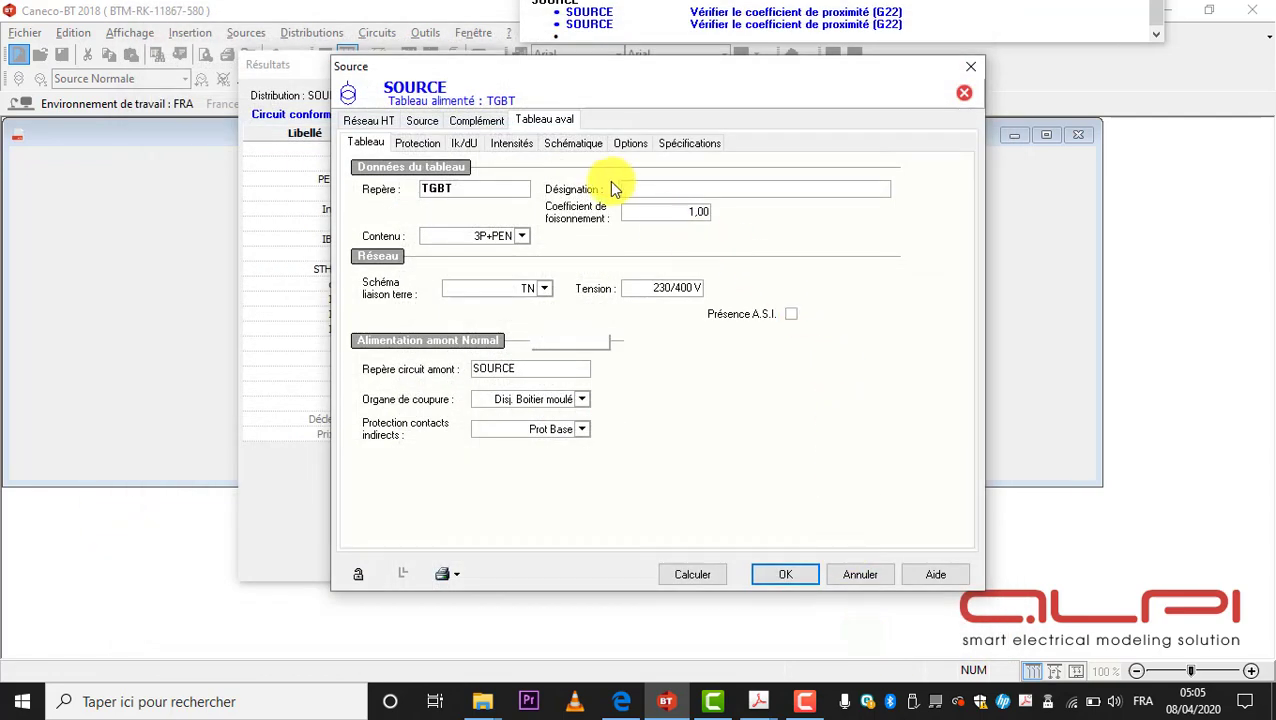
Step: Examine the TGBT breaker's protection settings, its catalogue data sheet and the available selection modes
left_click(421, 143)
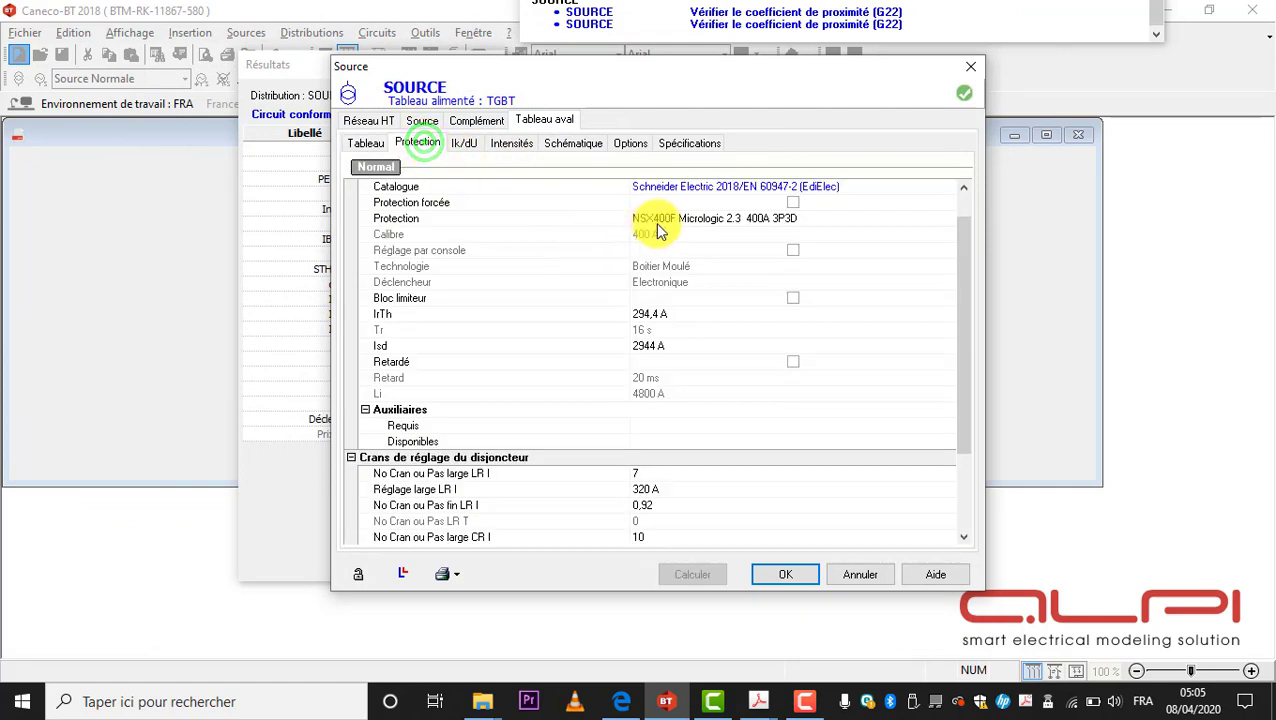
left_click(764, 223)
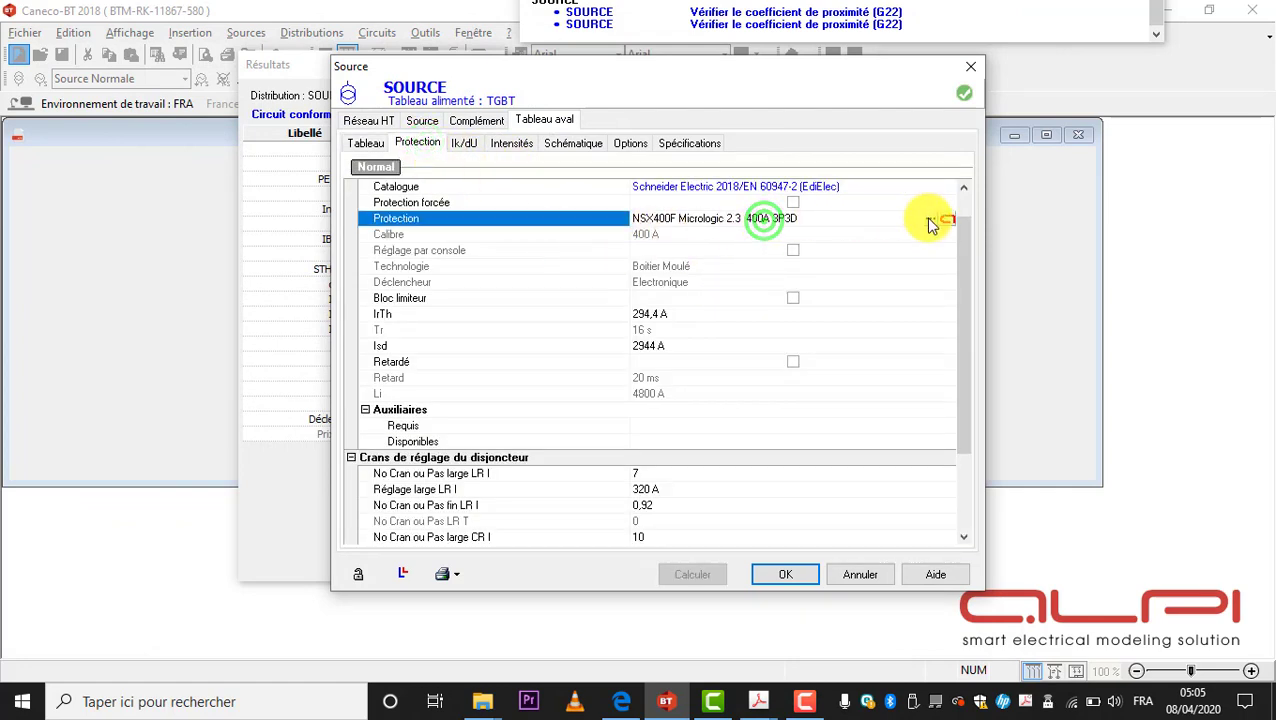
left_click(928, 220)
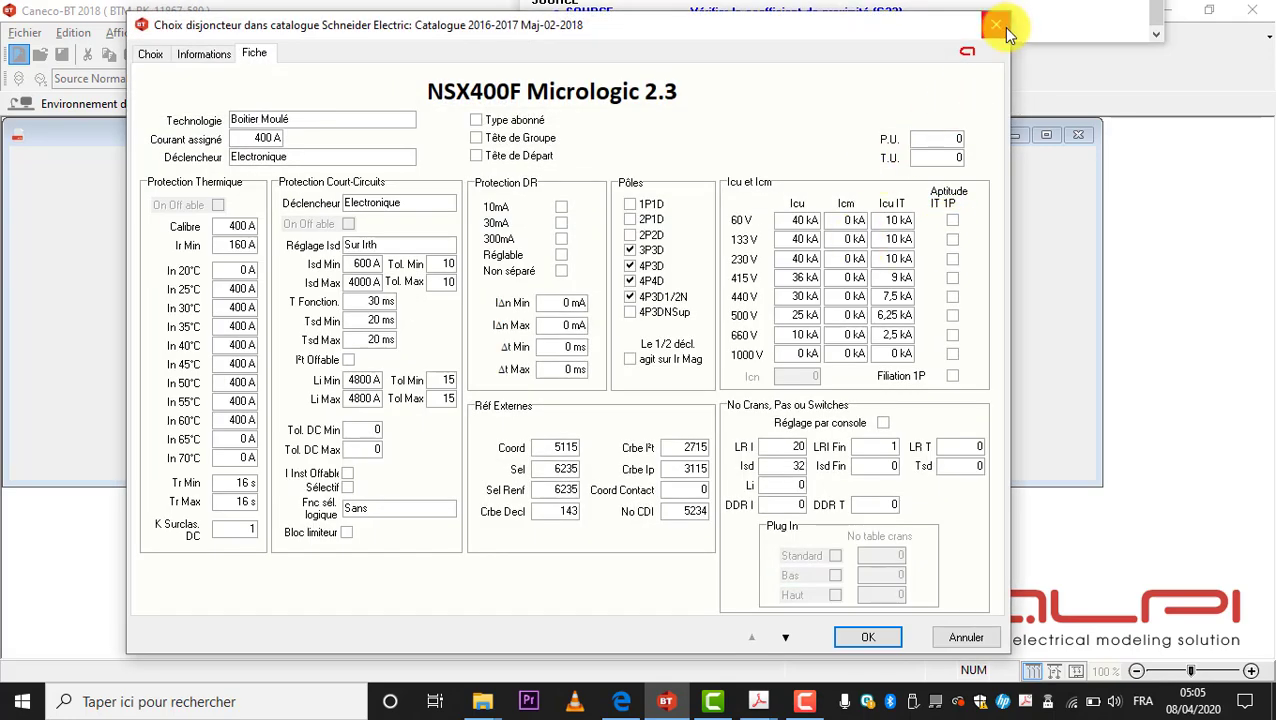
left_click(1000, 25)
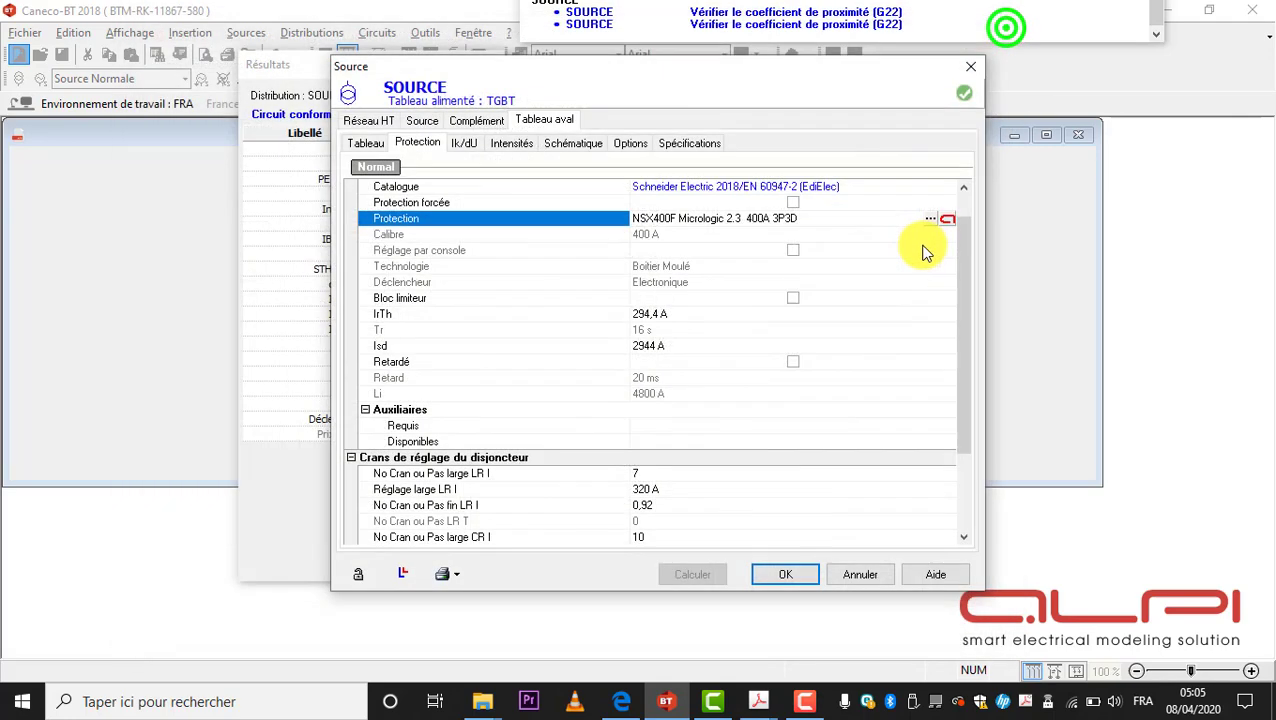
left_click(946, 218)
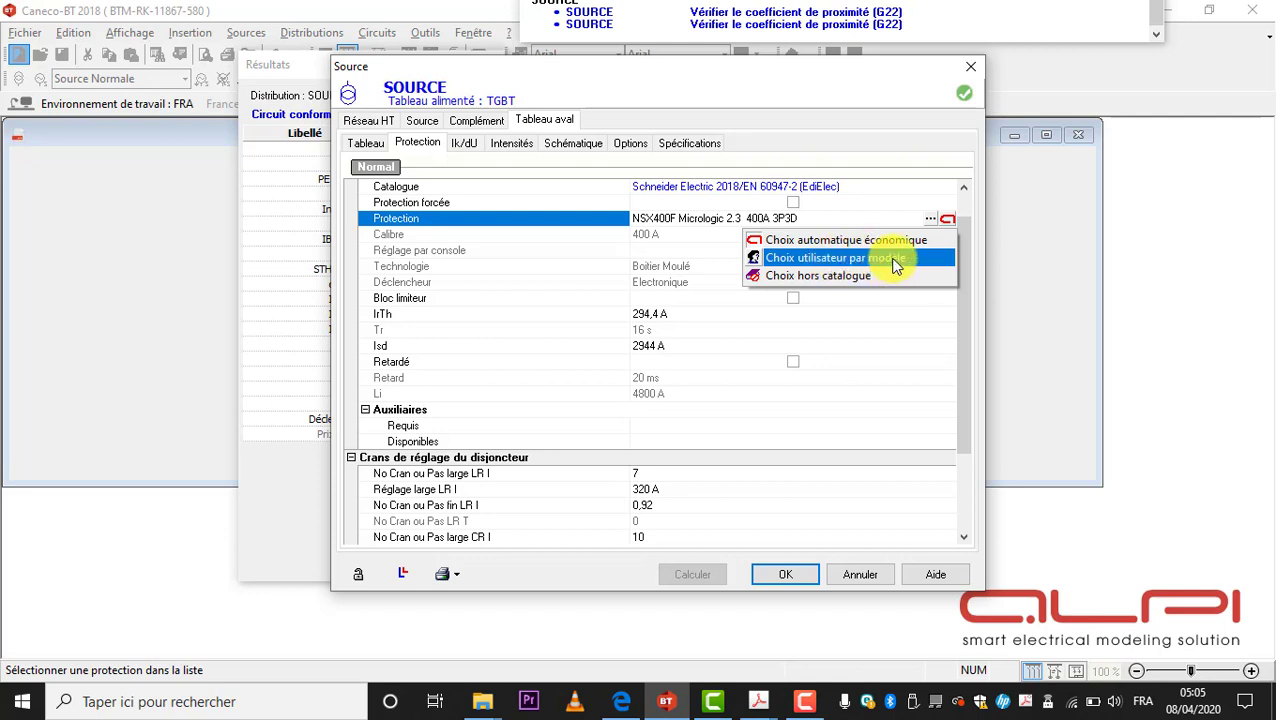
left_click(924, 188)
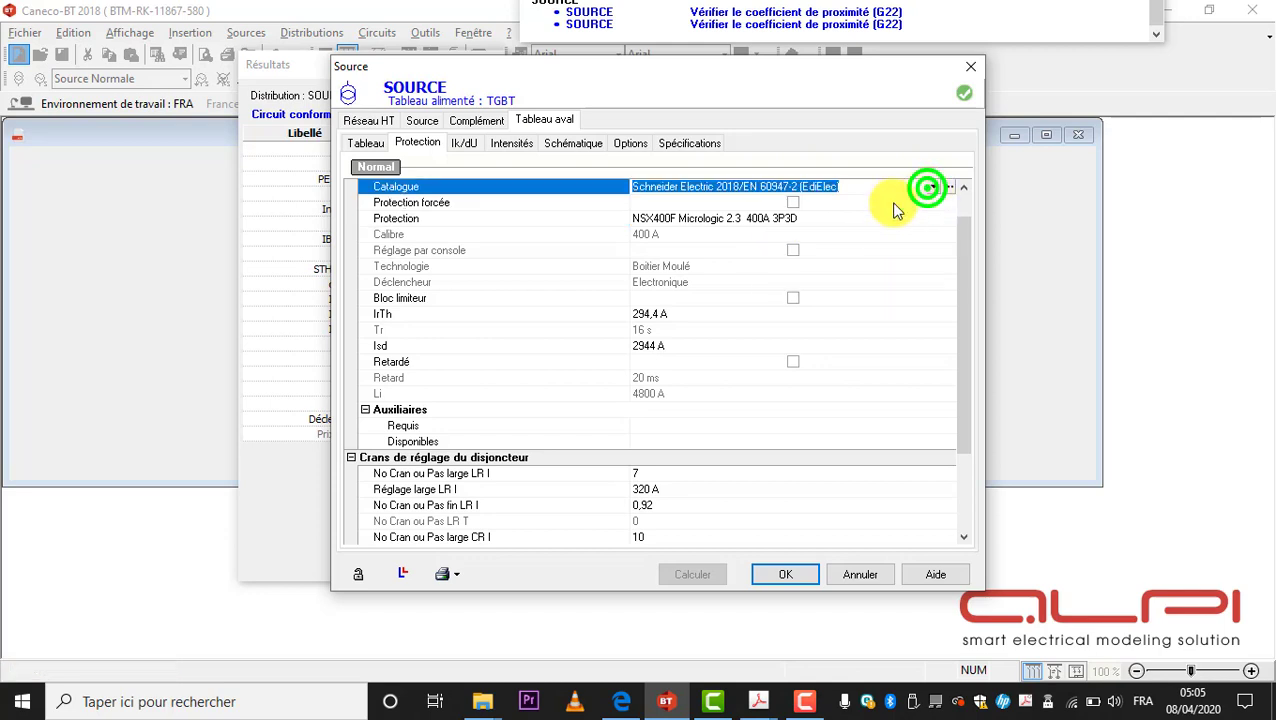
Step: Review the TGBT's short-circuit currents and voltage drop, current balance, schematic settings, calculation options and enclosure specifications
left_click(470, 146)
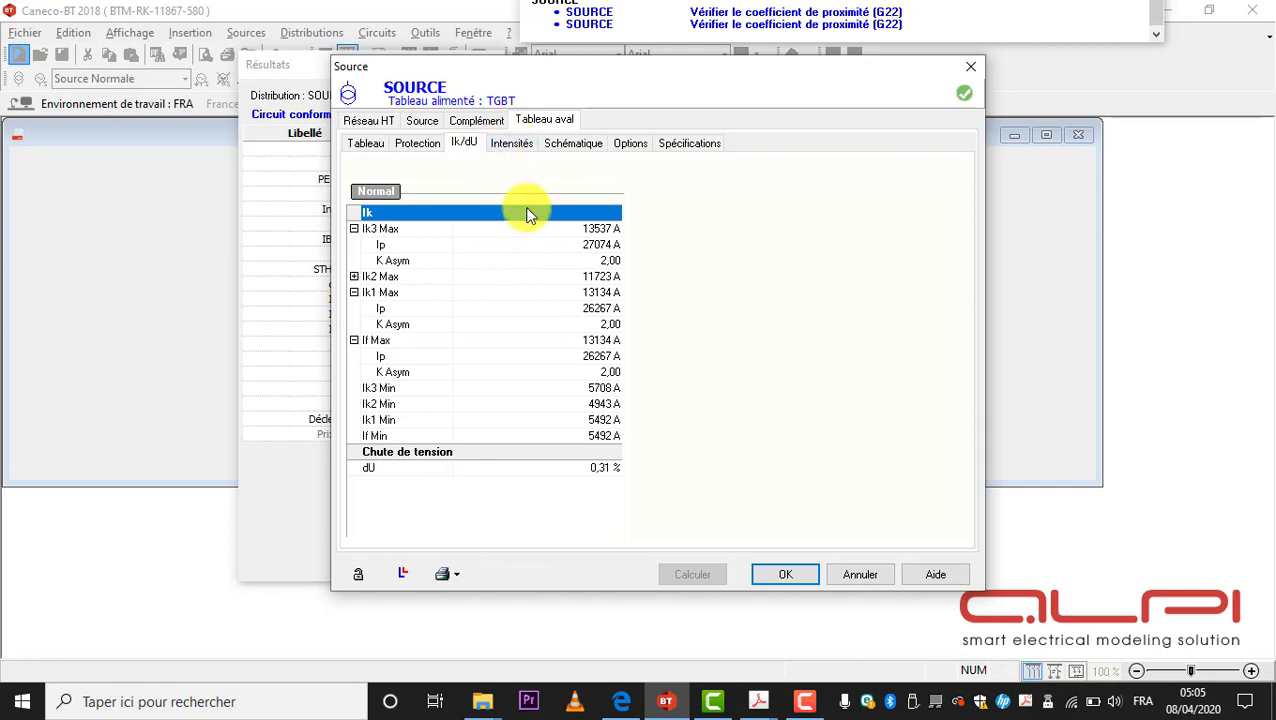
left_click(515, 142)
left_click(578, 142)
left_click(645, 141)
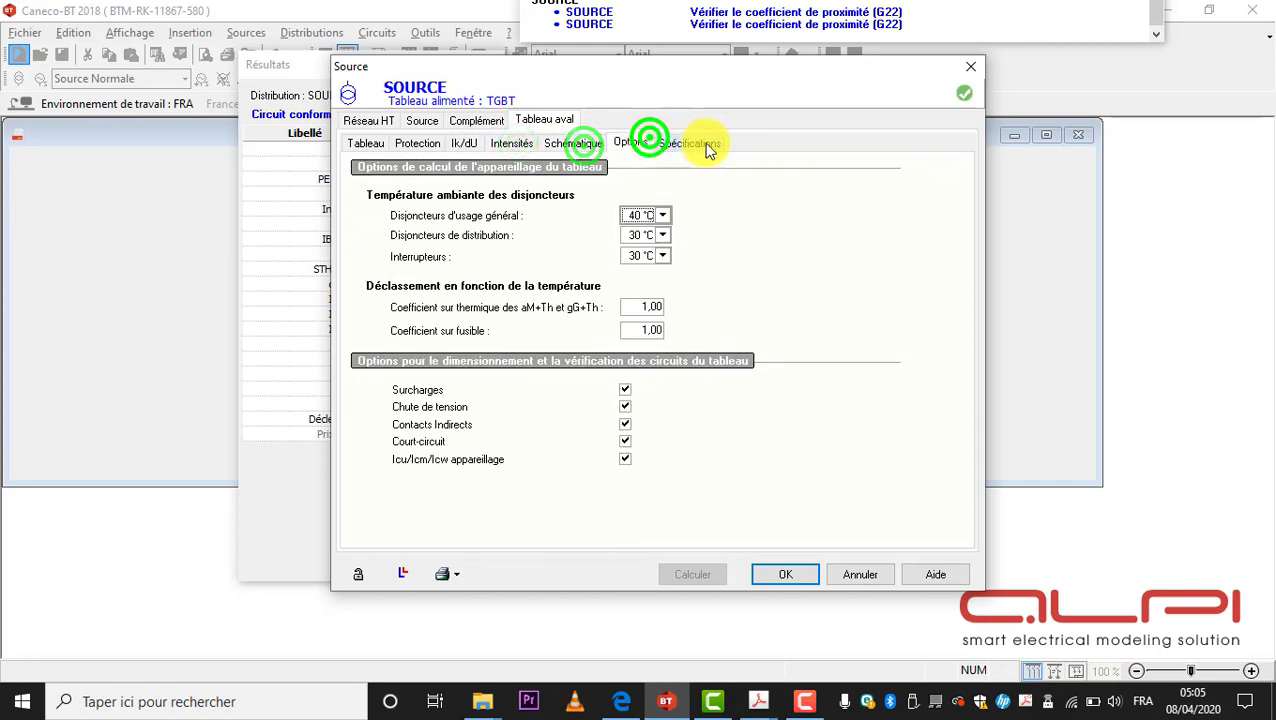
left_click(705, 145)
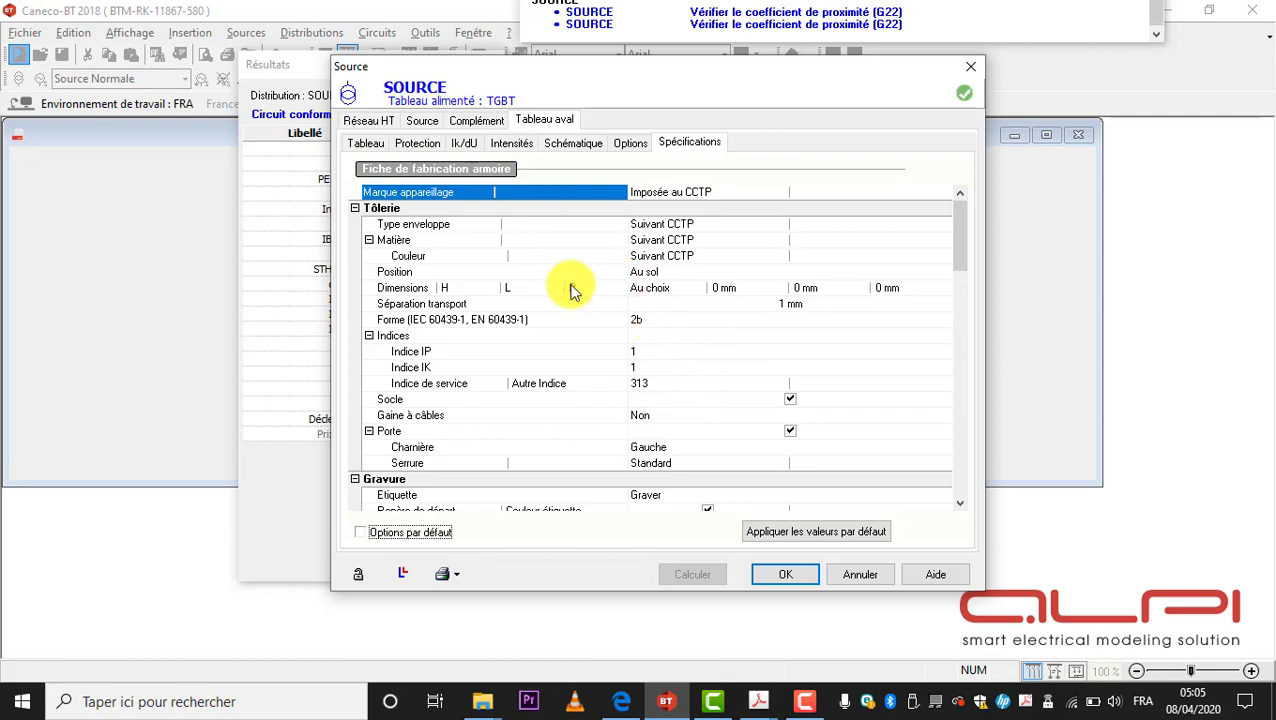
left_click(629, 145)
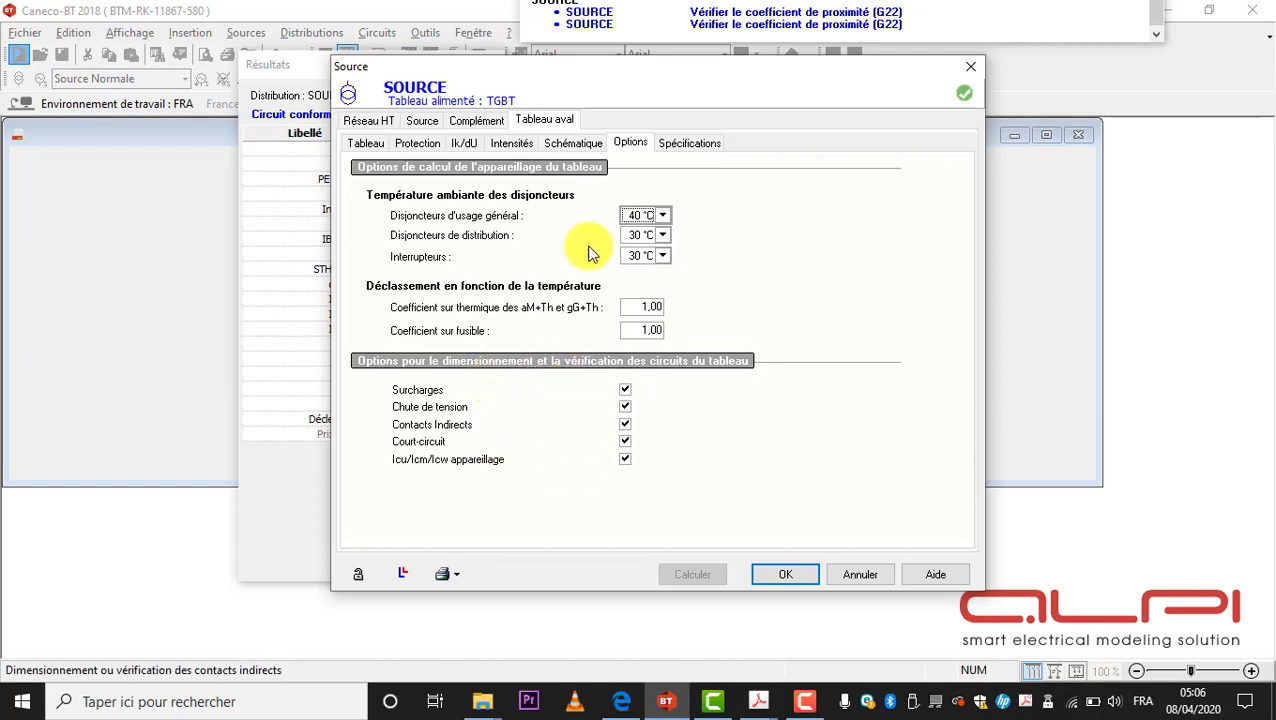
left_click(570, 143)
left_click(584, 201)
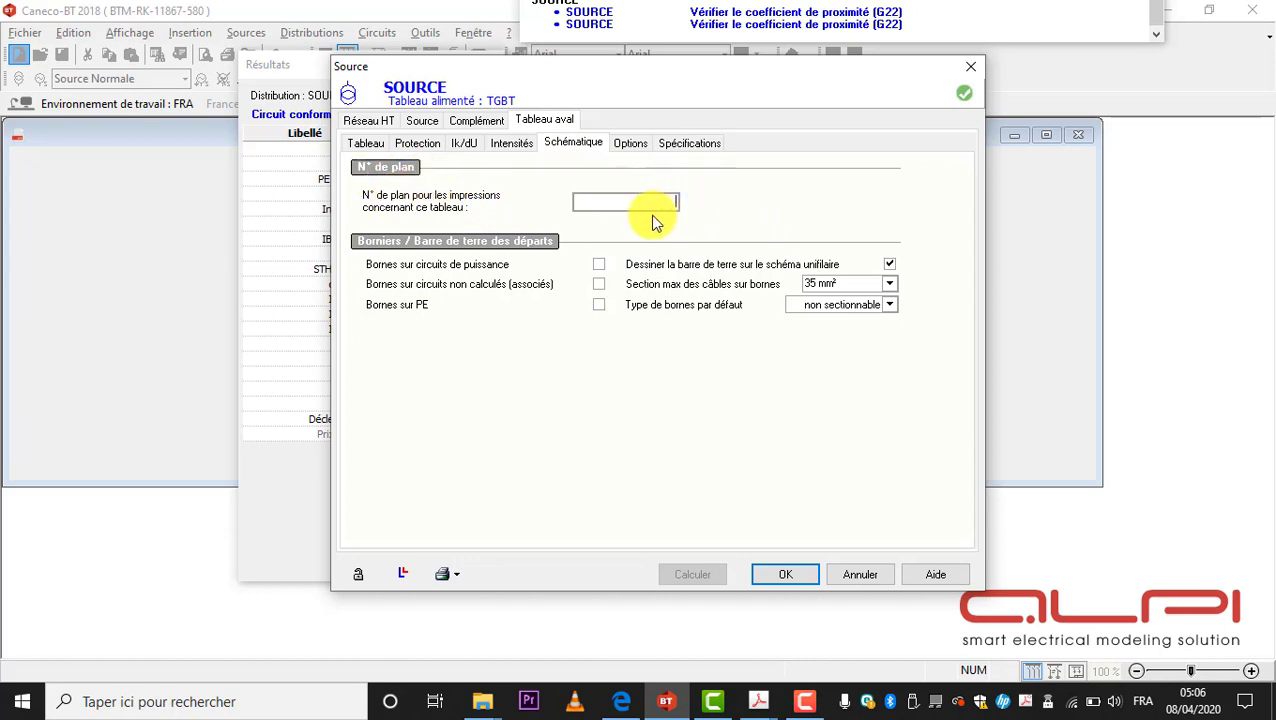
left_click(510, 143)
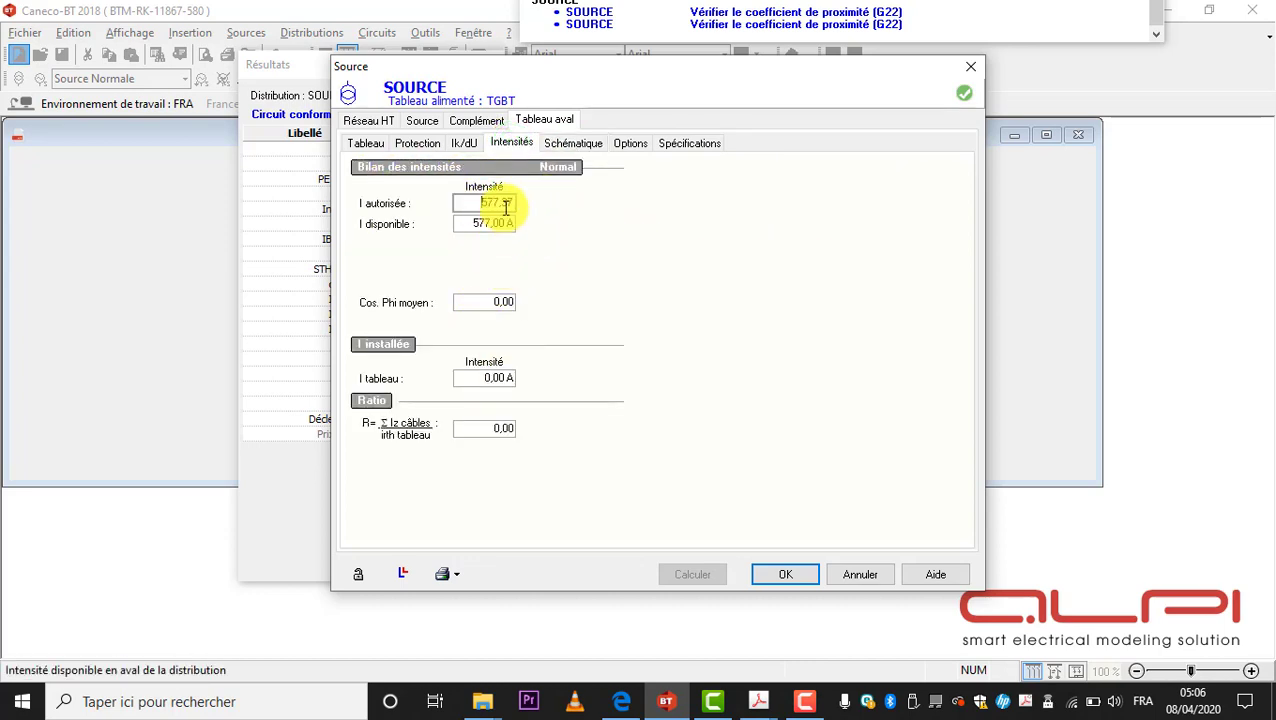
left_click(464, 144)
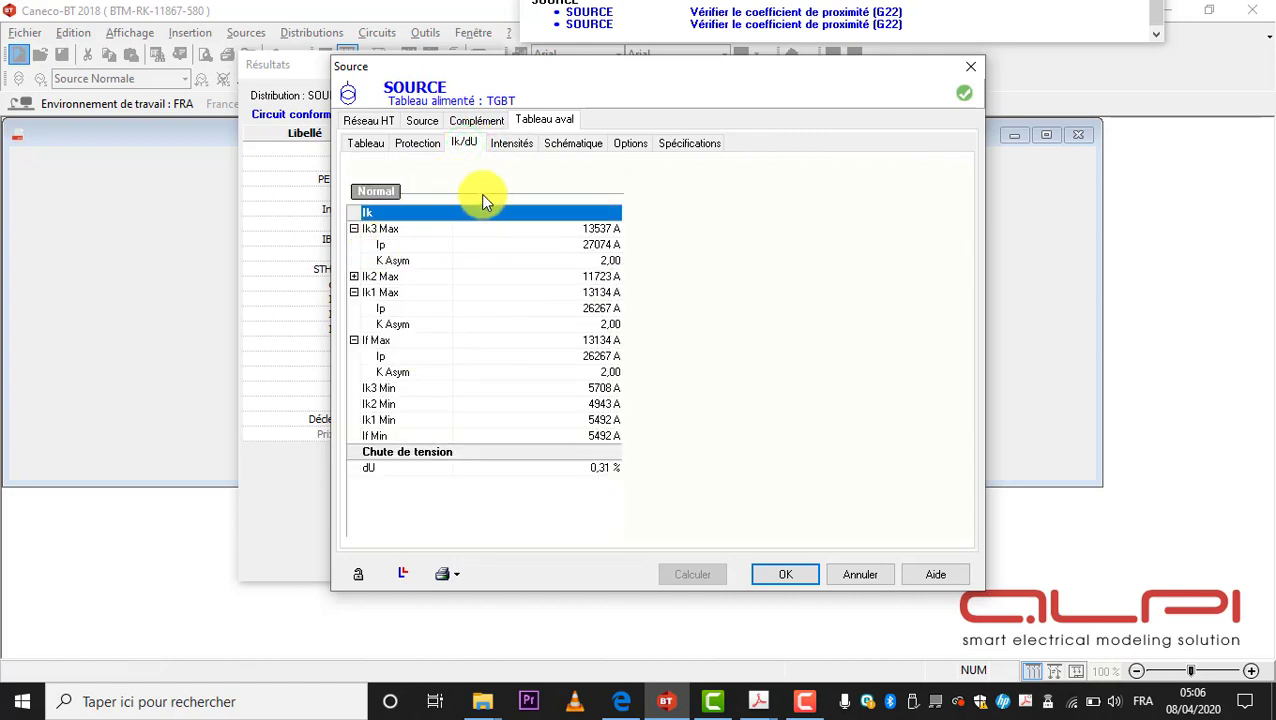
left_click(416, 141)
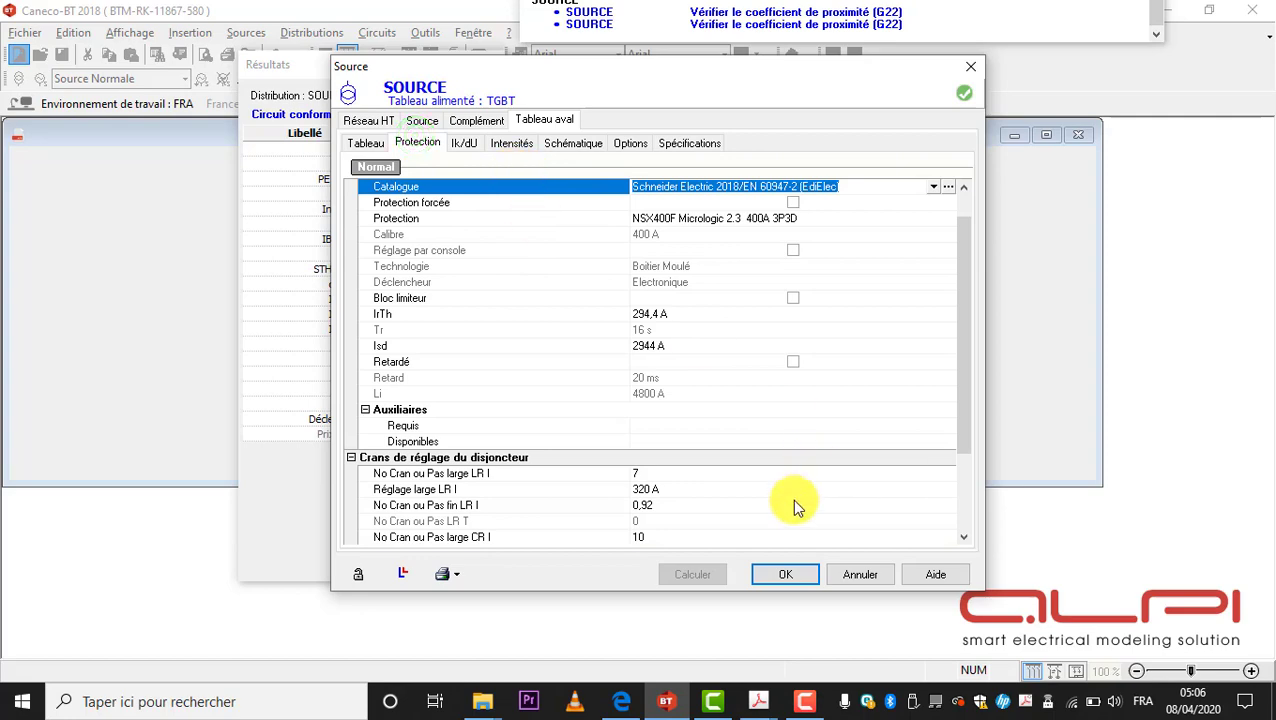
Step: Accept the source configuration and add revision indices B and C below index A
left_click(791, 576)
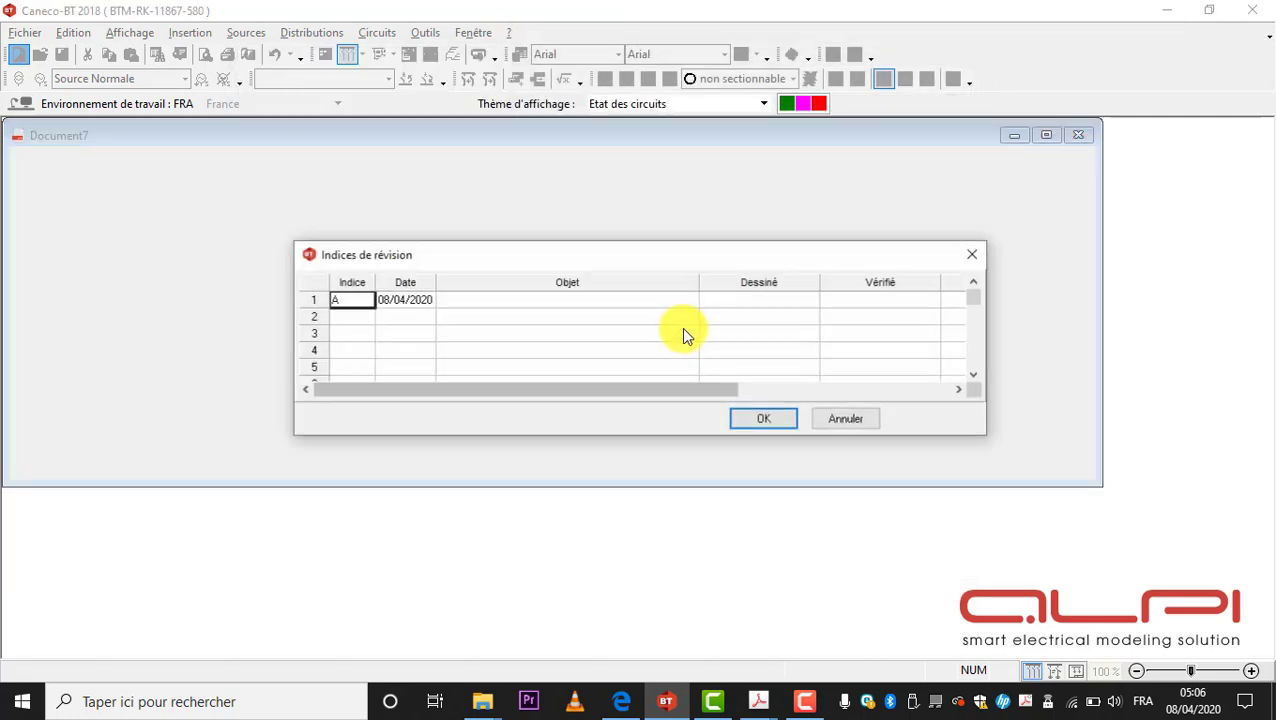
left_click(492, 335)
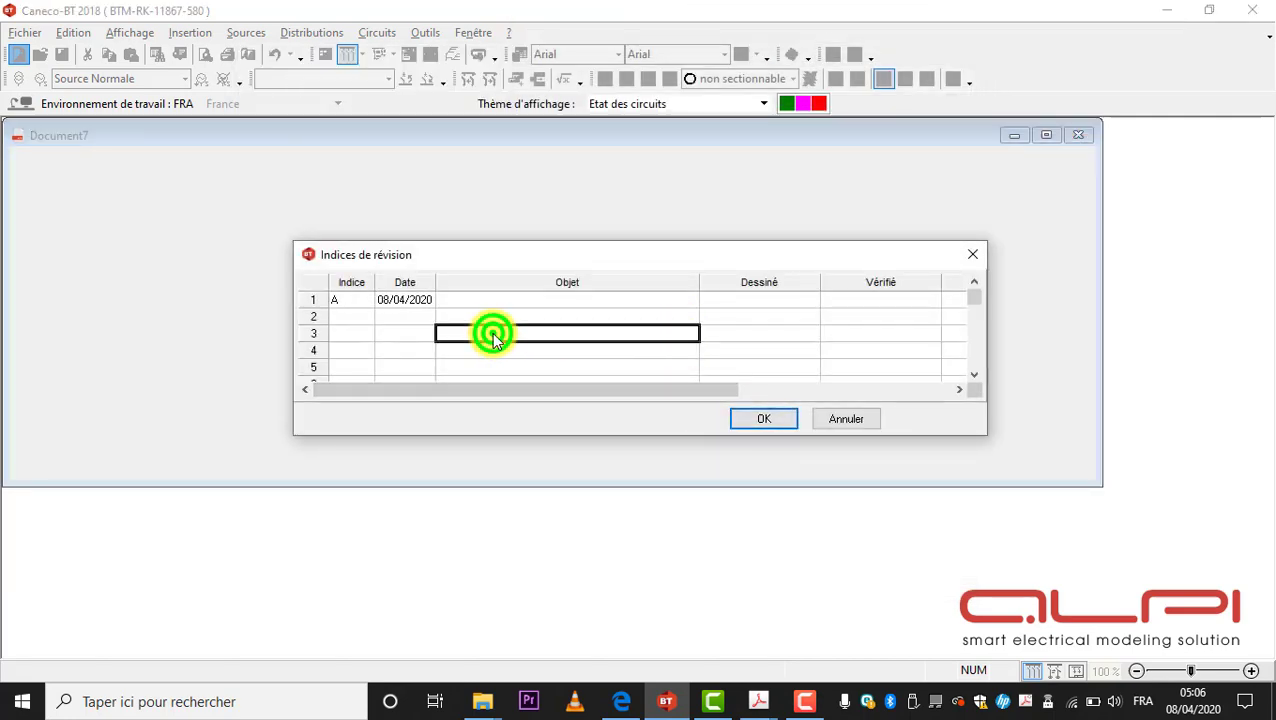
left_click_drag(524, 250, 524, 210)
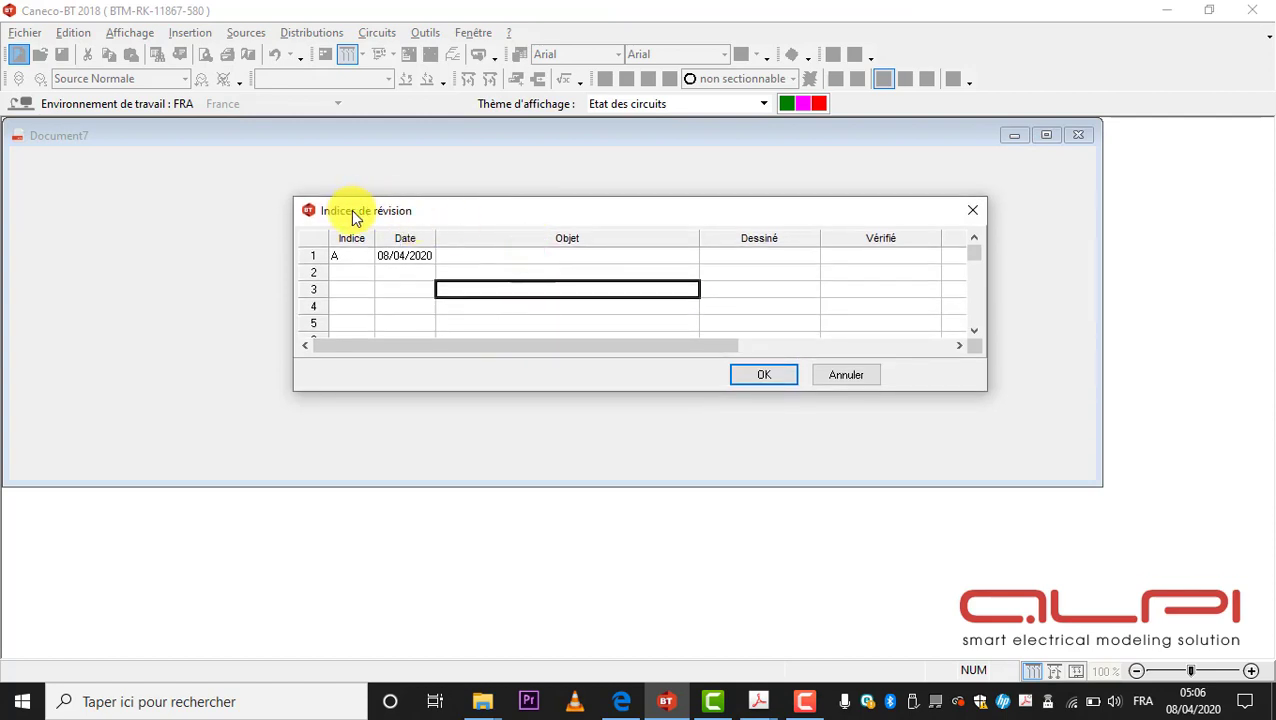
left_click(350, 273)
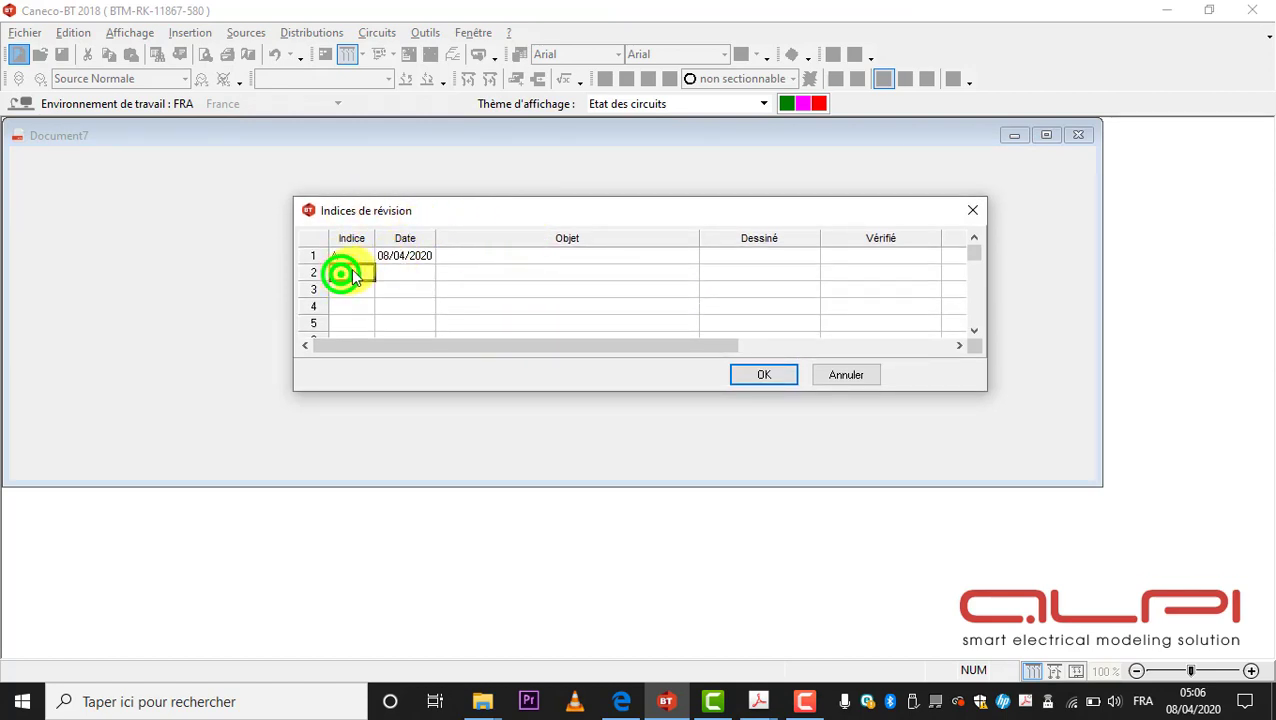
type("b")
left_click(352, 288)
type("c")
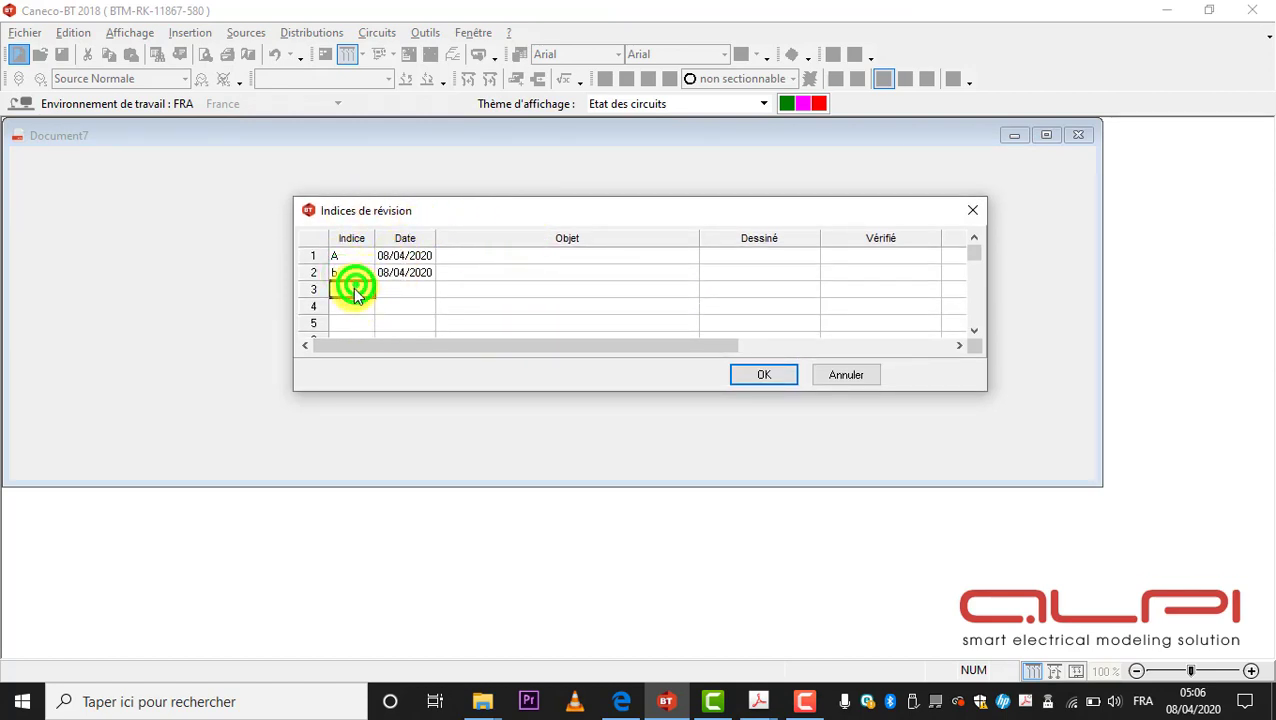
left_click(391, 303)
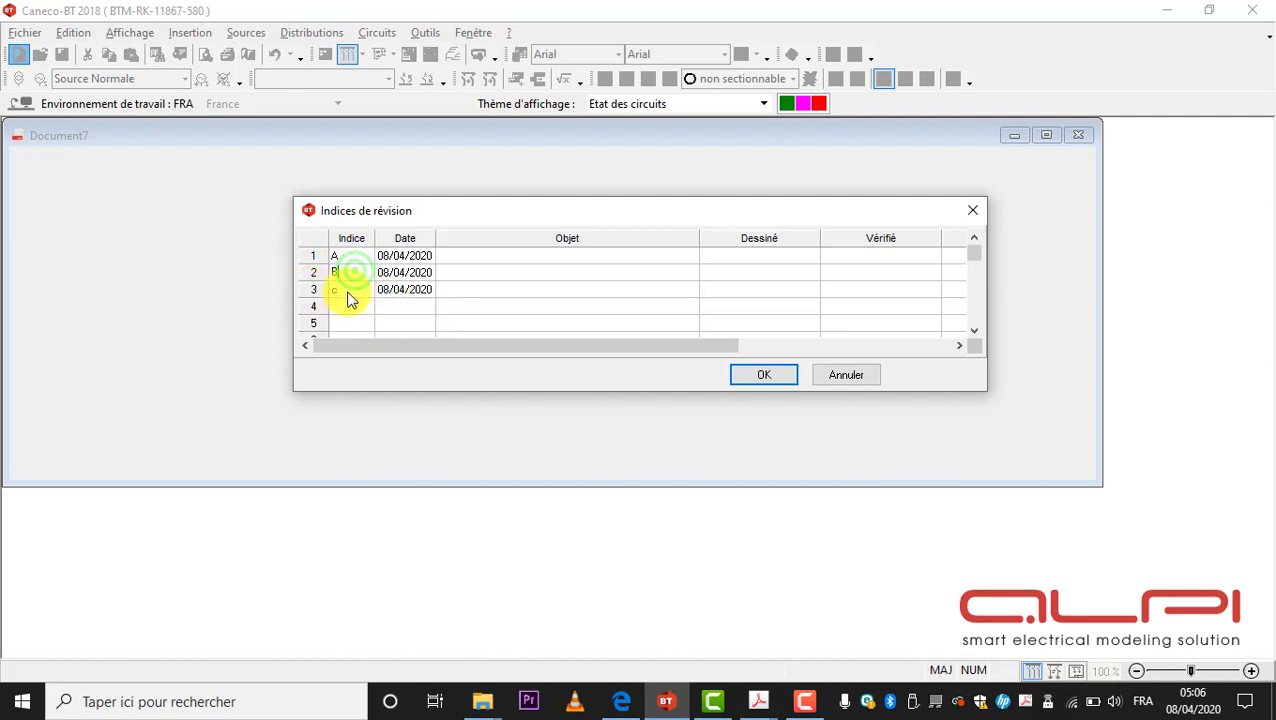
left_click(350, 289)
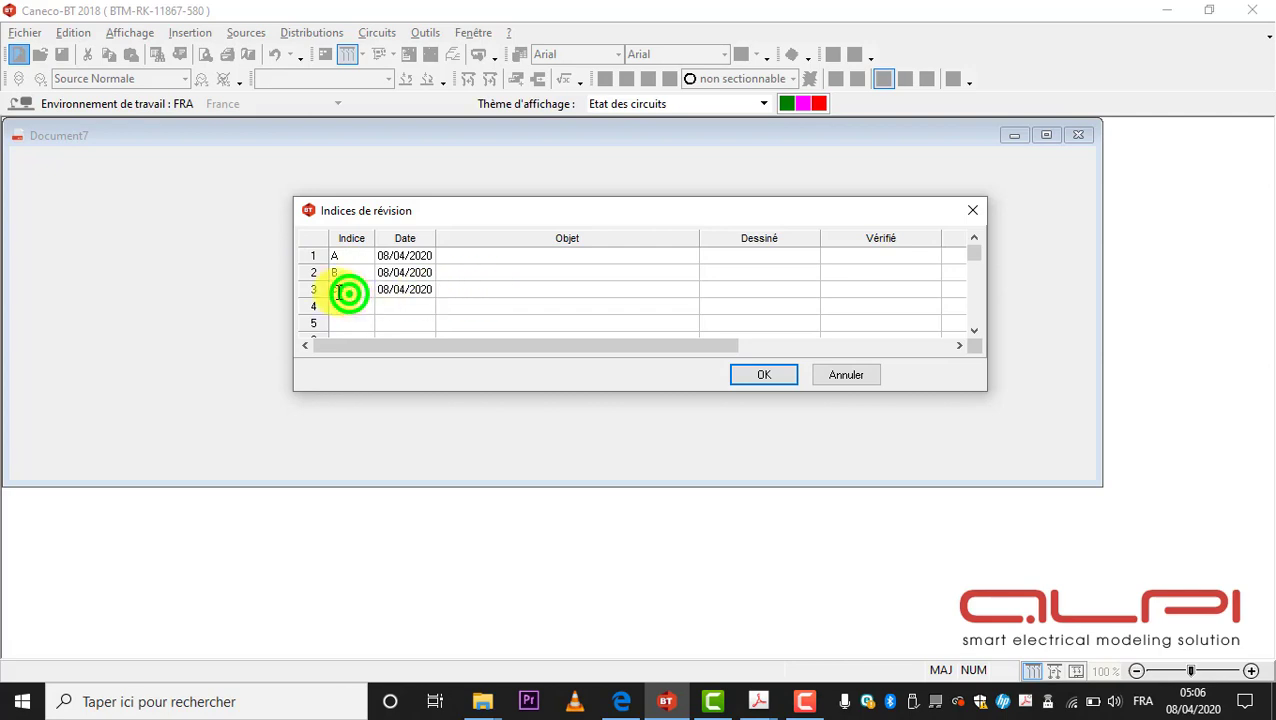
Step: Enter 1ER as the object of revision A and accept the revision indices
left_click(543, 258)
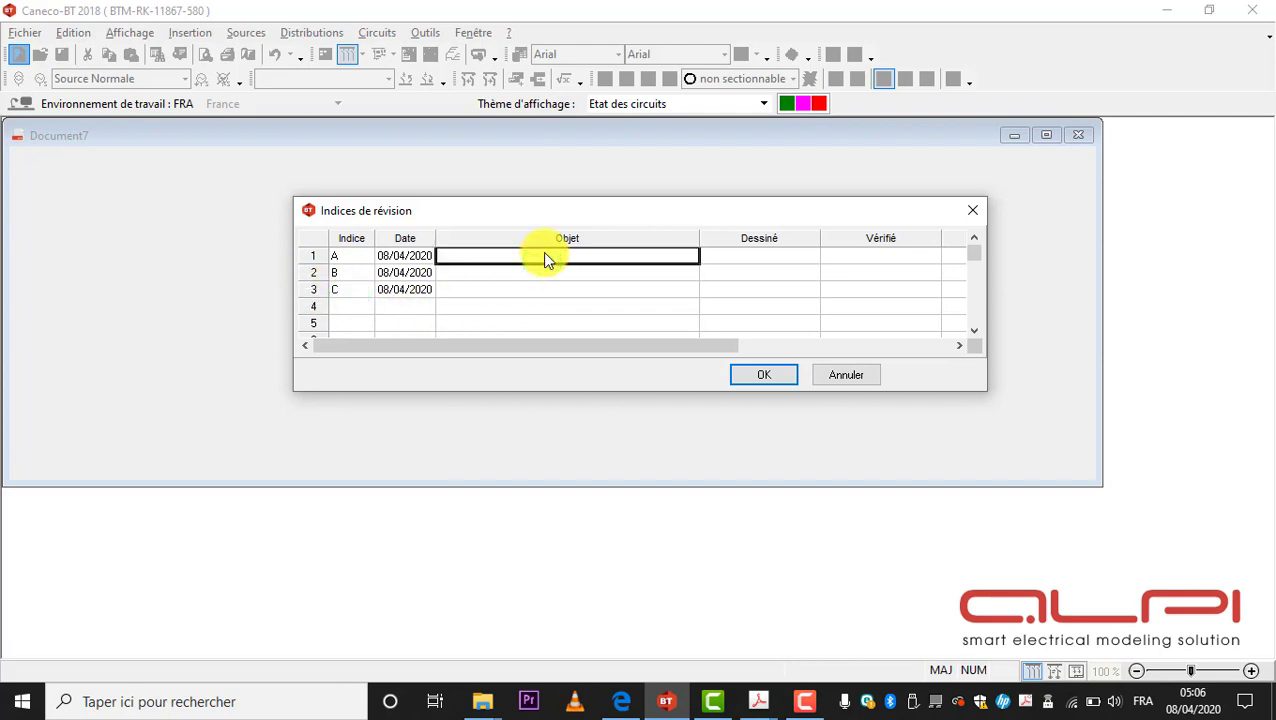
type("1ER")
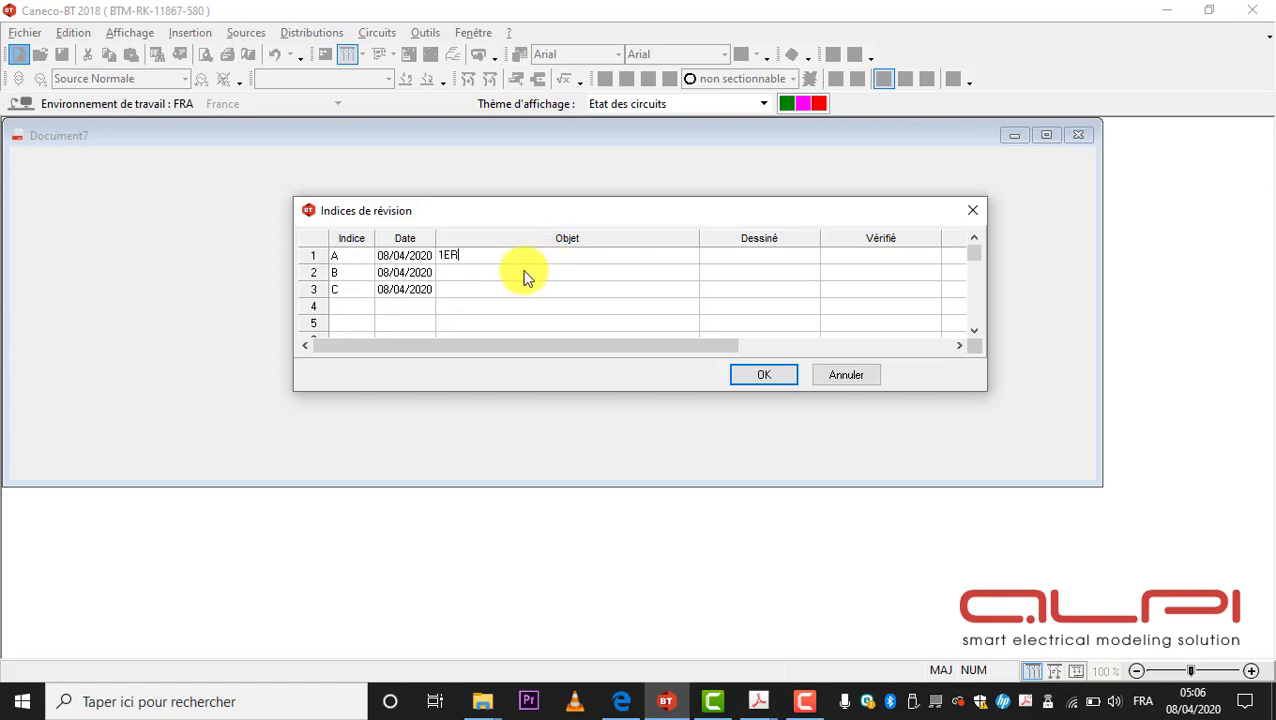
left_click(497, 276)
left_click(473, 287)
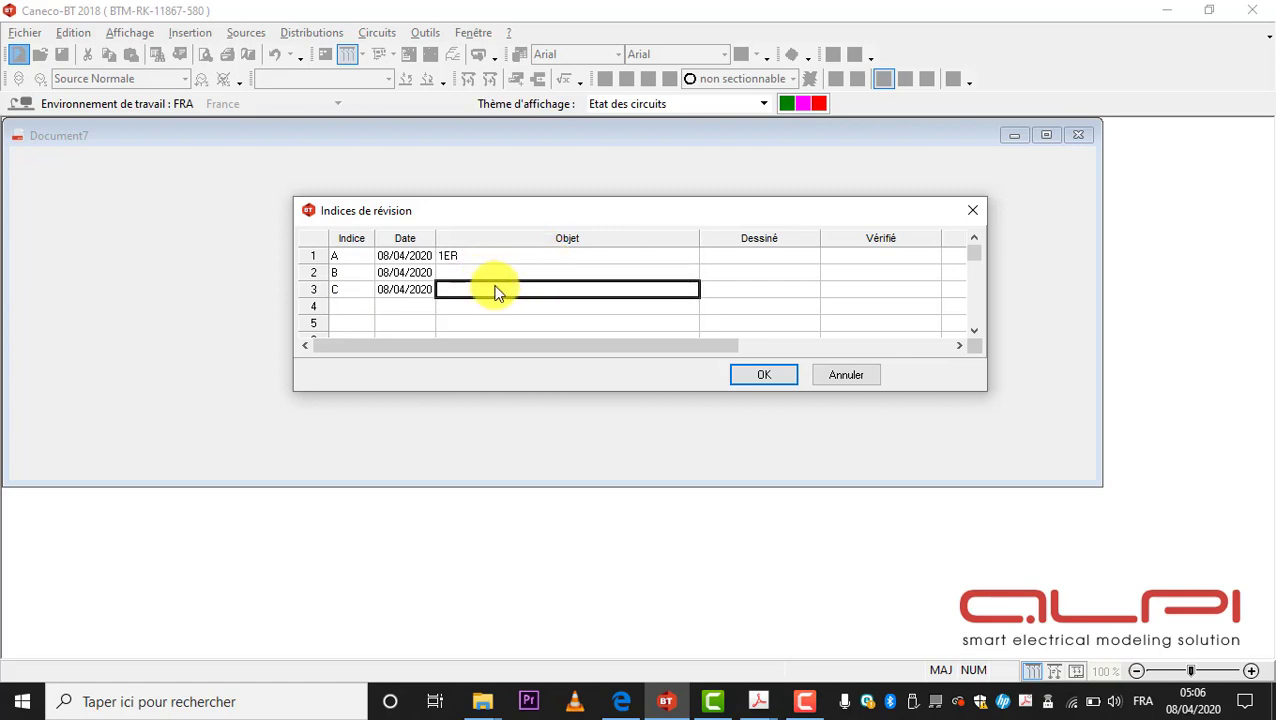
left_click(766, 256)
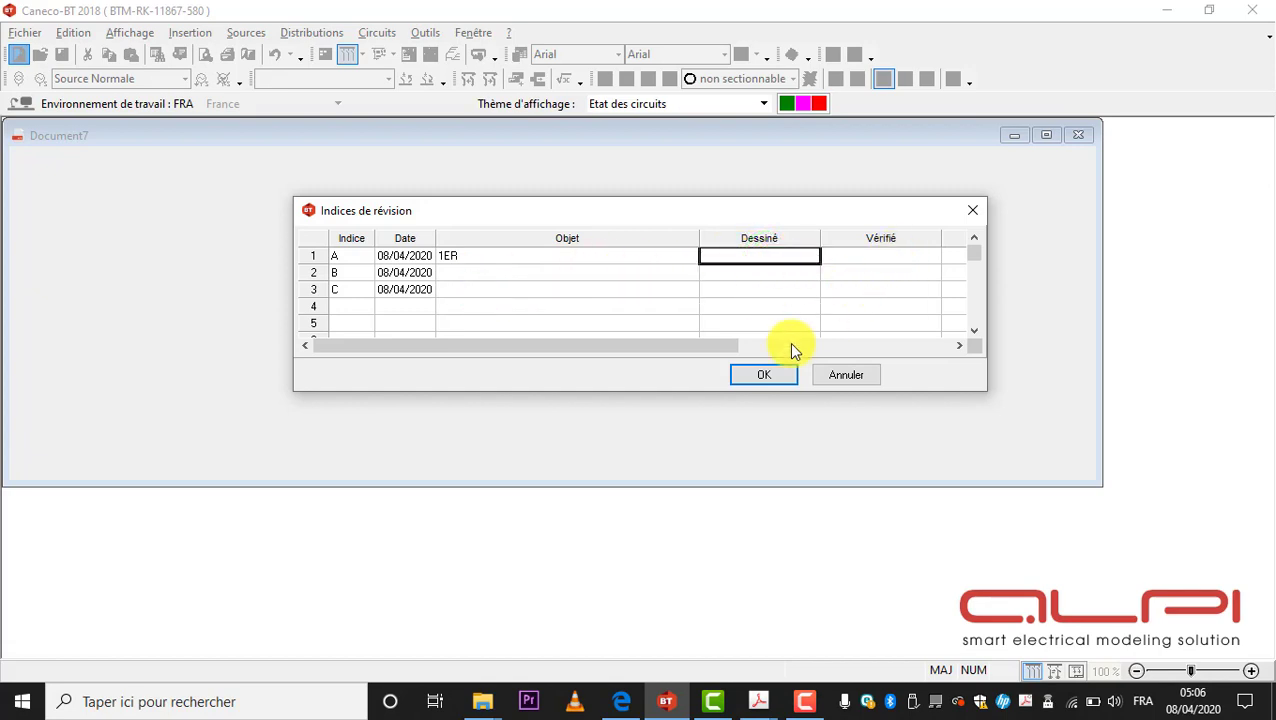
left_click_drag(720, 345, 948, 338)
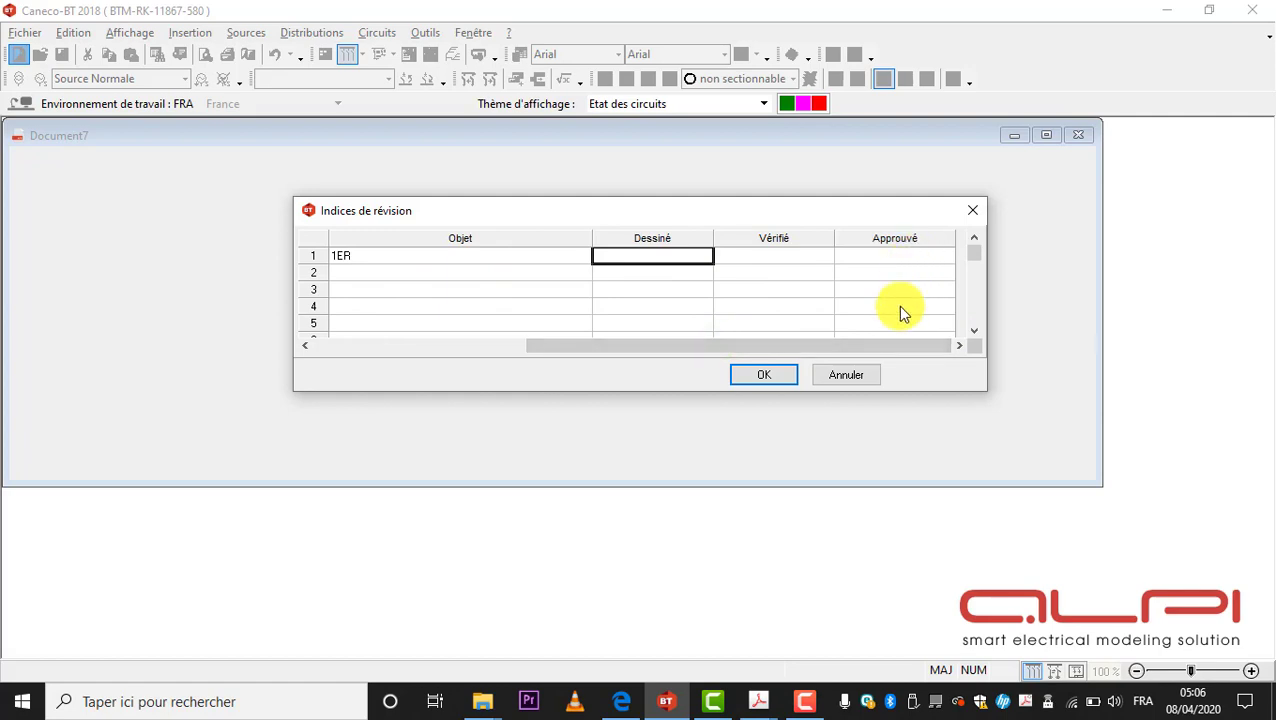
left_click(766, 374)
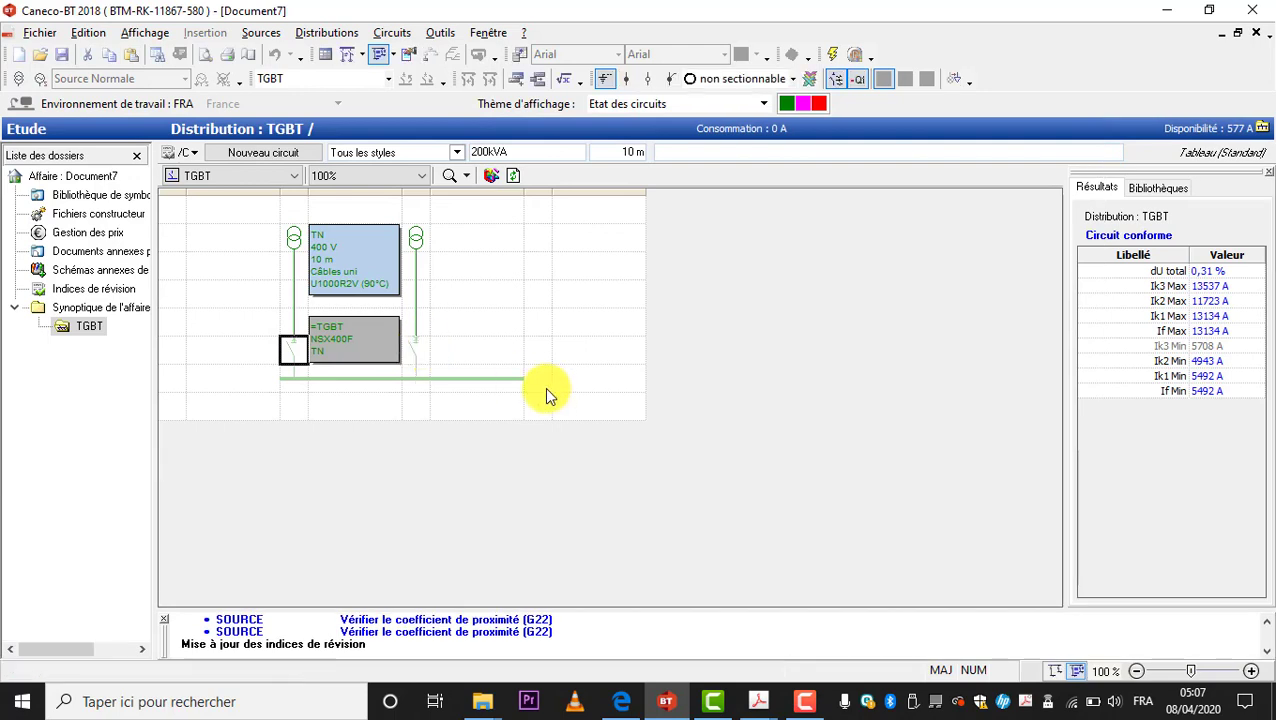
left_click(404, 319)
left_click(506, 328)
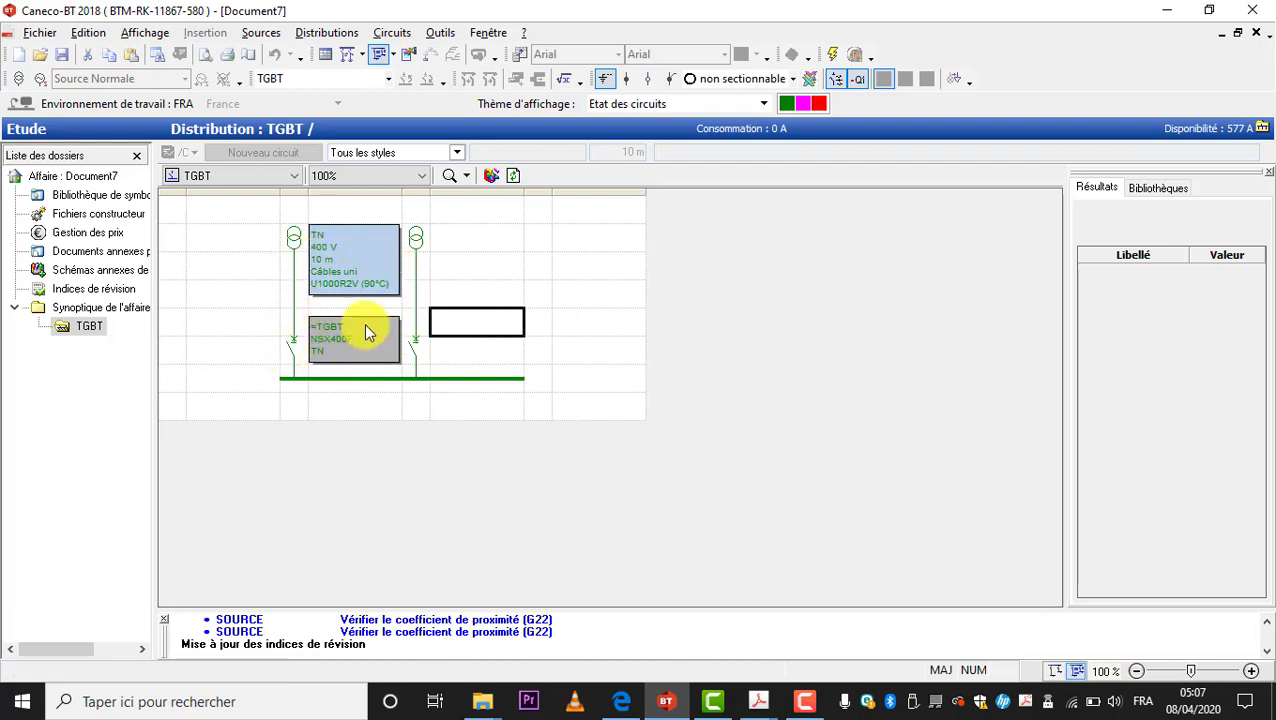
left_click(250, 292)
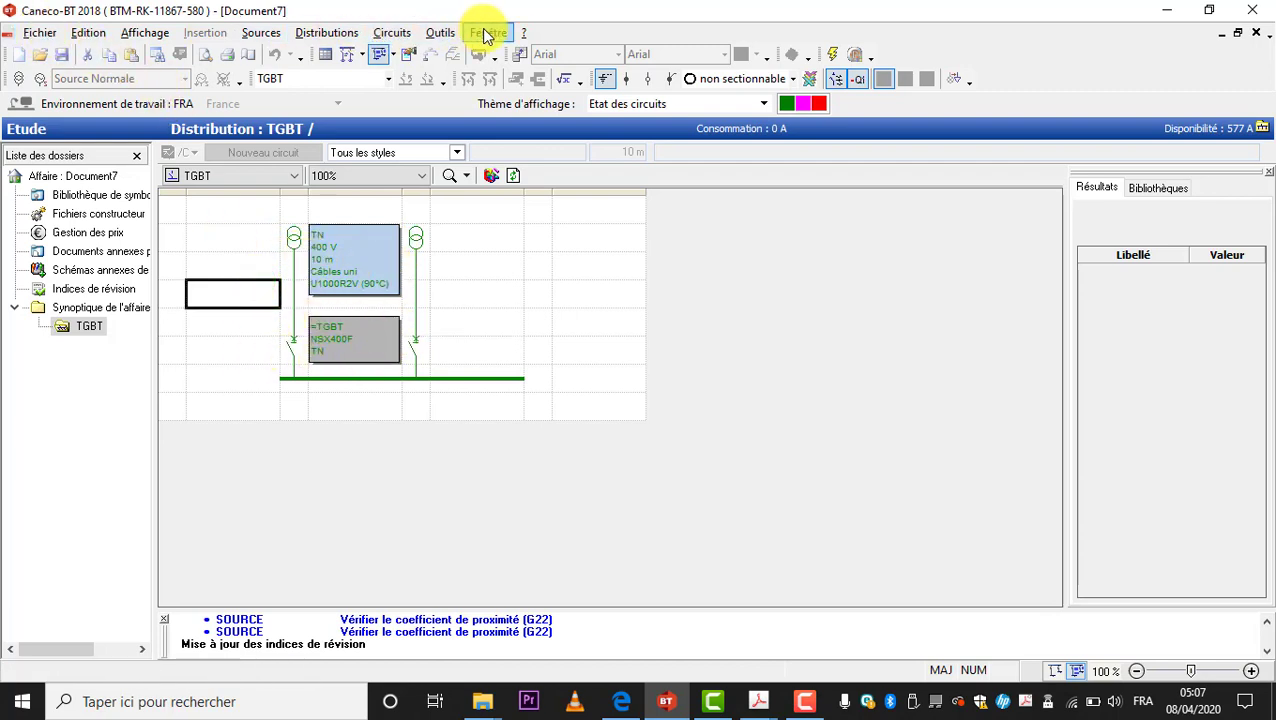
Step: Open the project information and set the project title to PROJET ONLINE
left_click(36, 34)
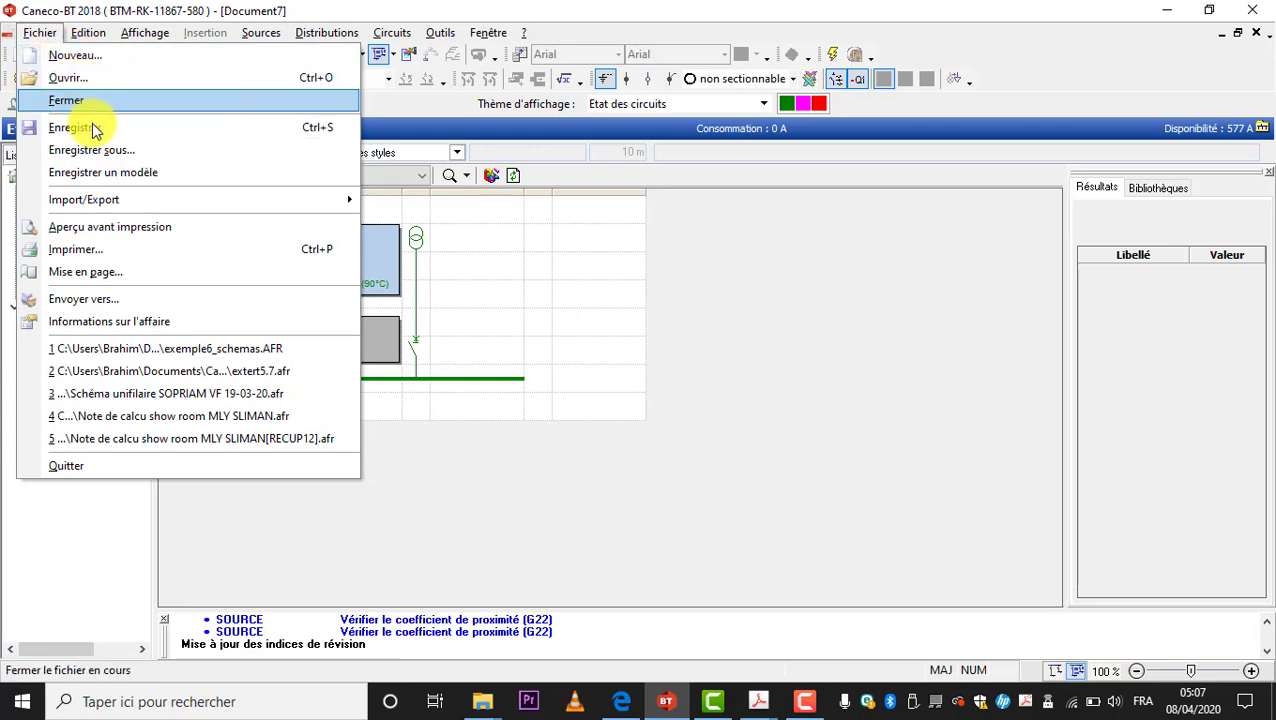
left_click(109, 200)
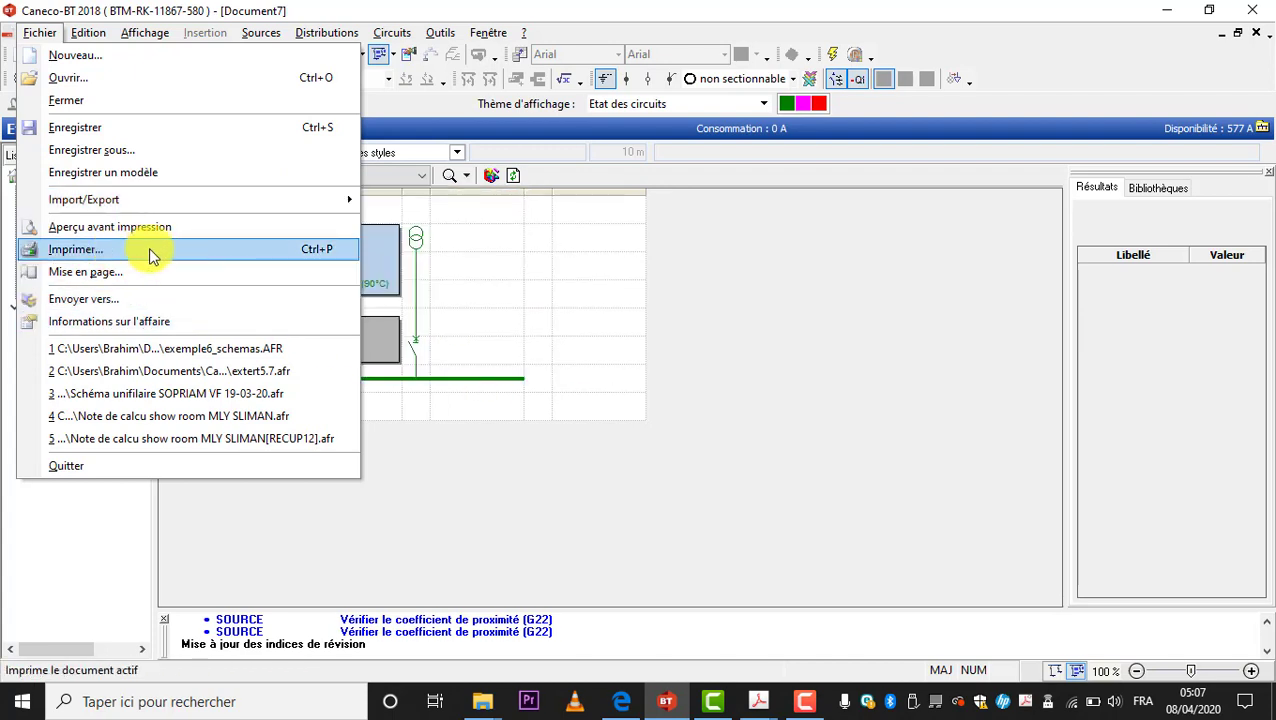
left_click(104, 328)
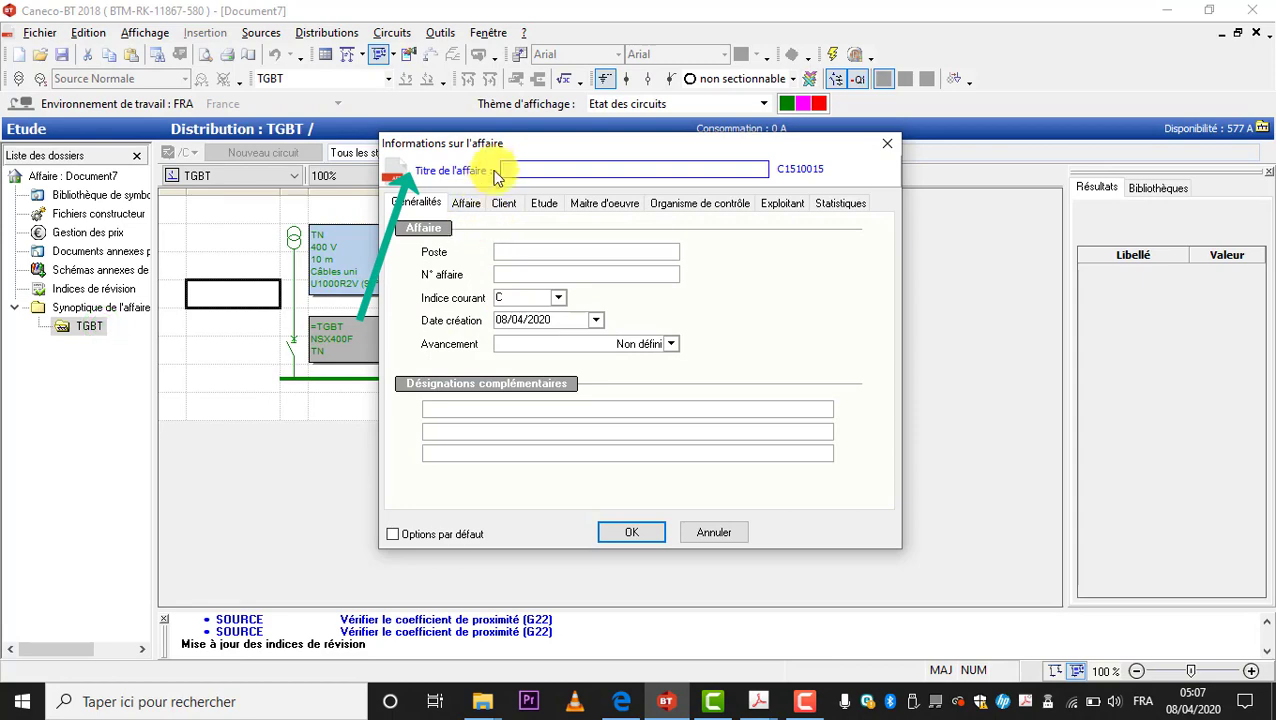
left_click_drag(506, 143, 553, 89)
left_click(570, 115)
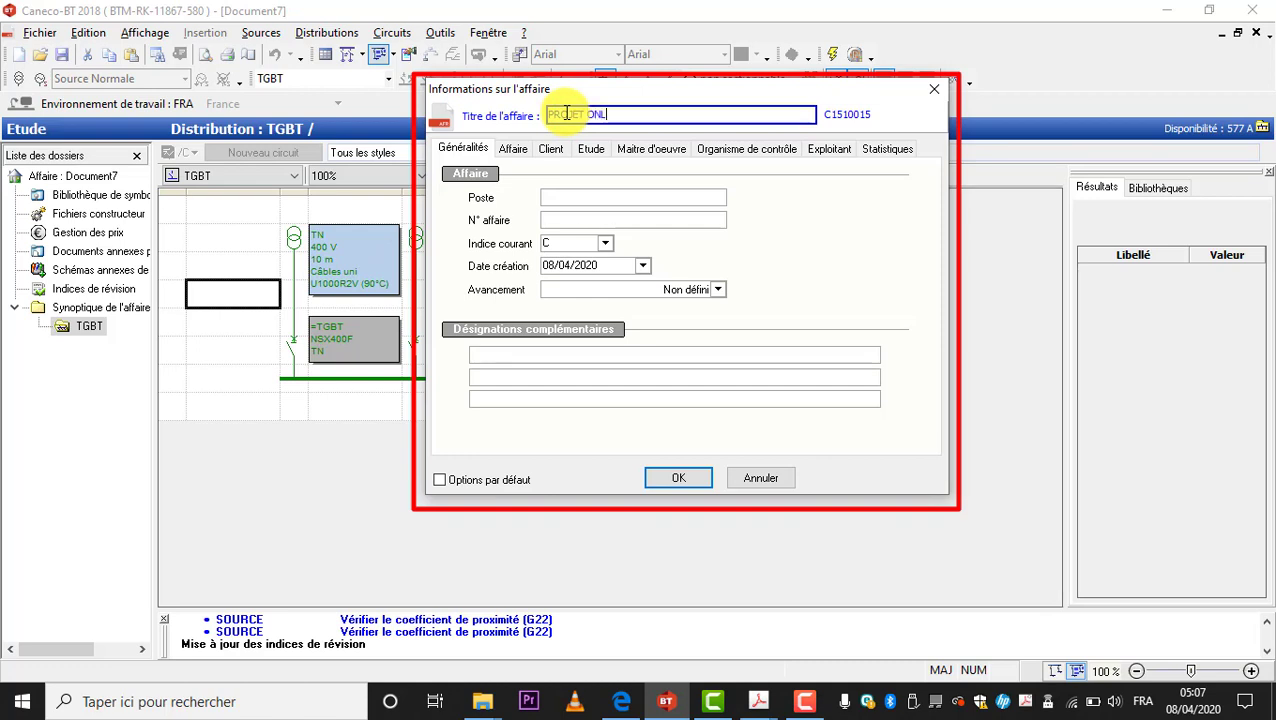
left_click(582, 203)
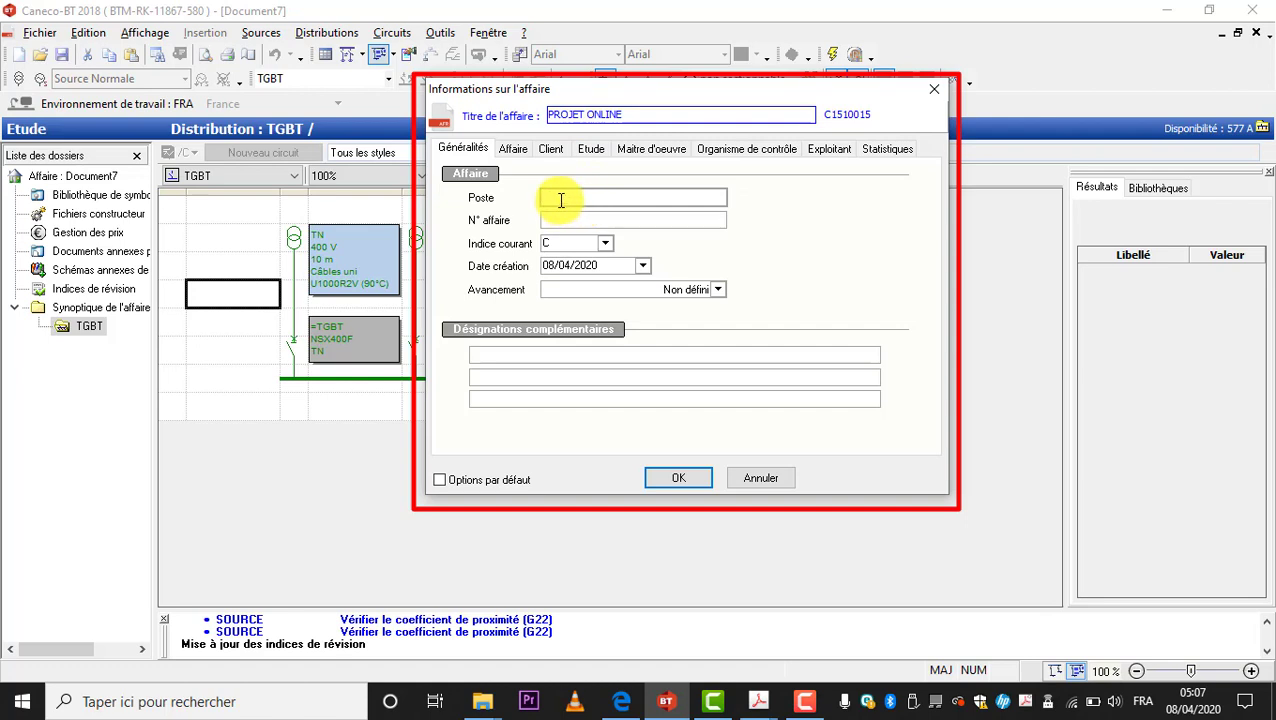
Step: Review the project's general fields, complementary designations, and the Affaire and Client contact fields
left_click(561, 218)
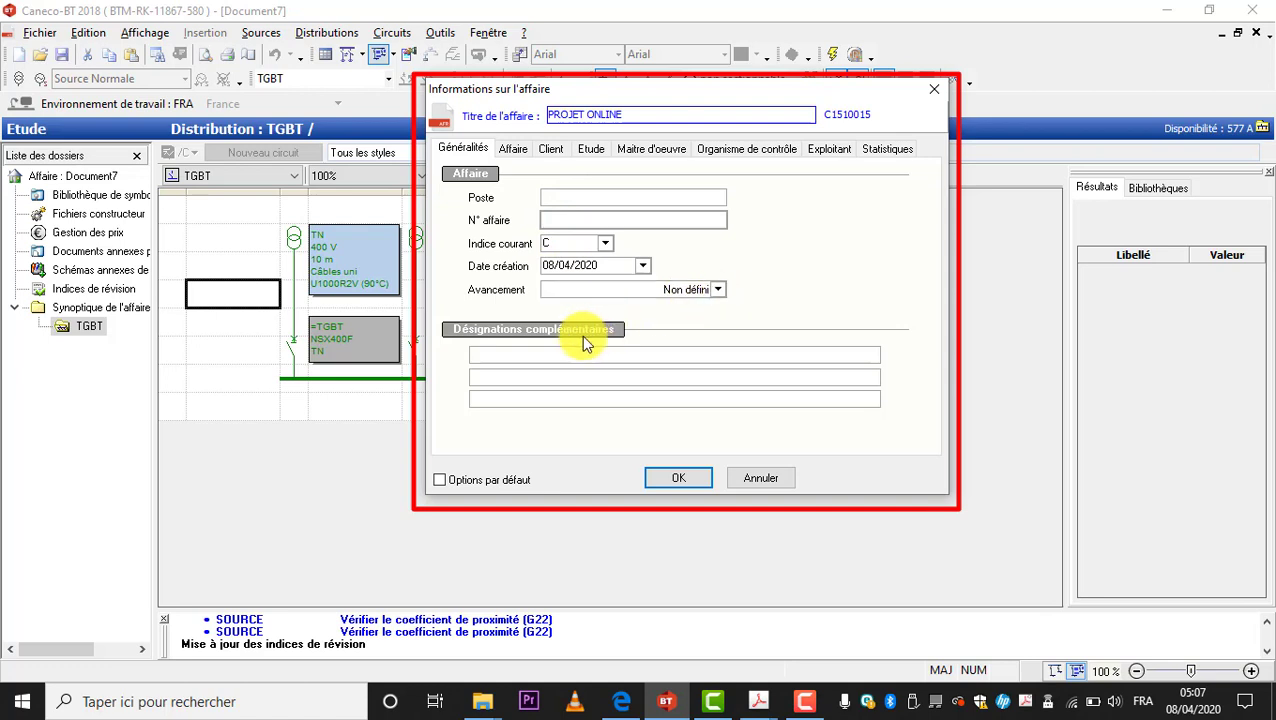
left_click(535, 354)
left_click(513, 148)
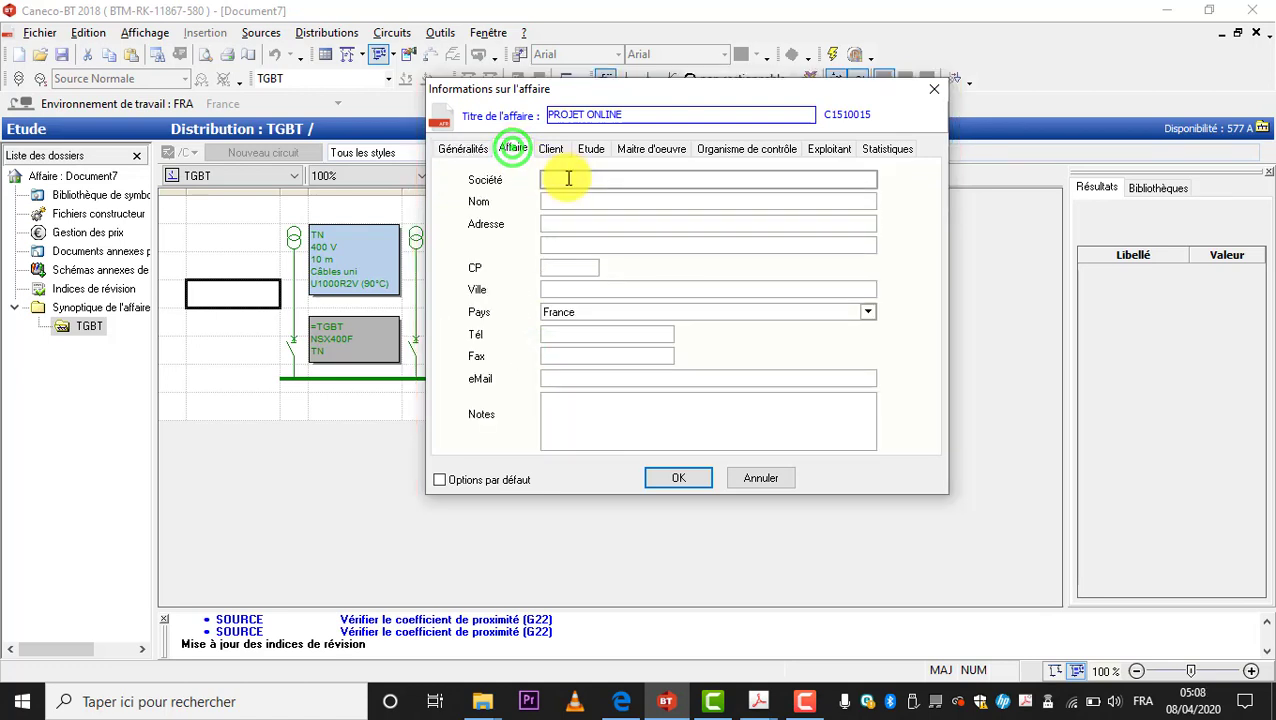
left_click(566, 178)
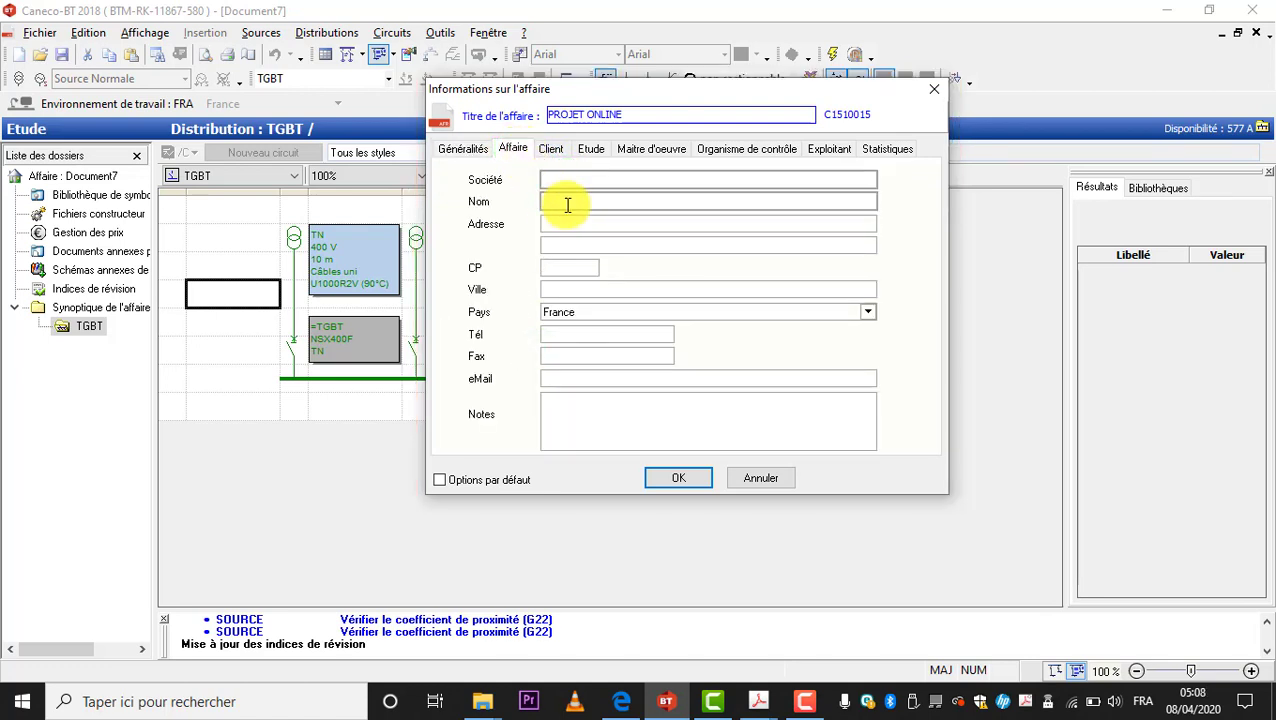
left_click(566, 202)
left_click(552, 150)
left_click(557, 182)
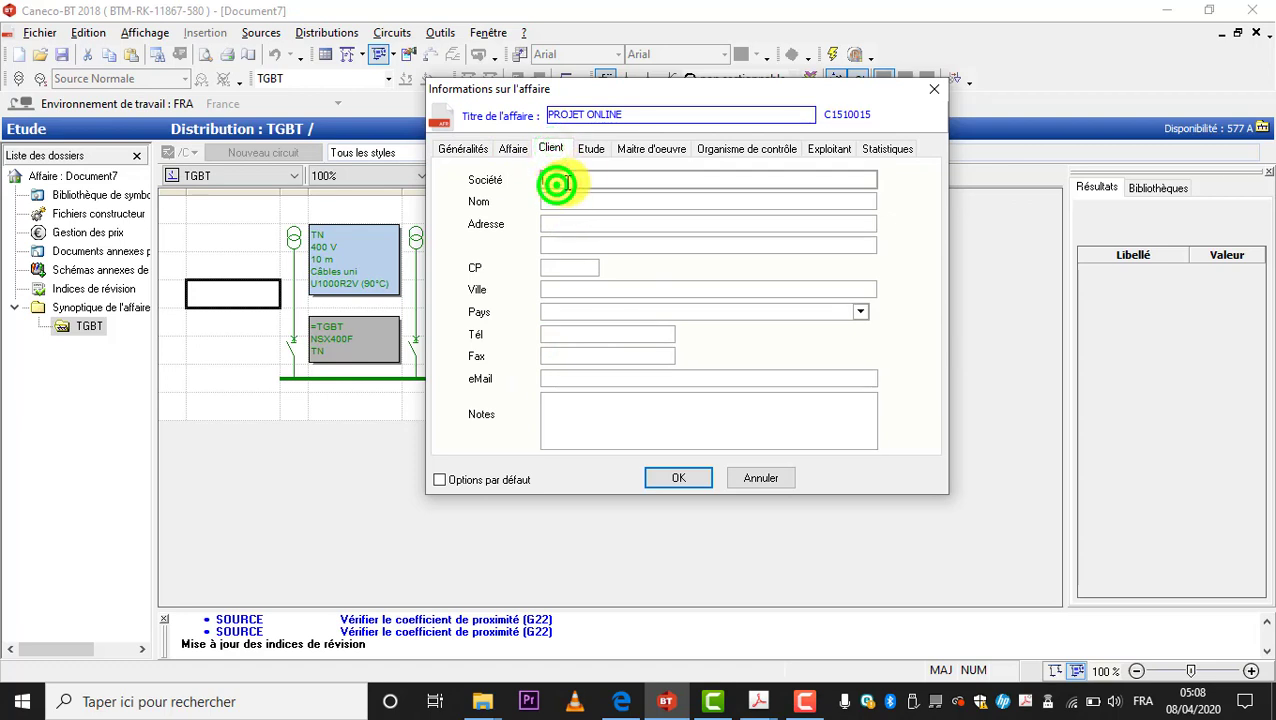
Step: Clear the company name in the Etude details, check the Maitre d'oeuvre fields, and accept the project information
left_click(590, 150)
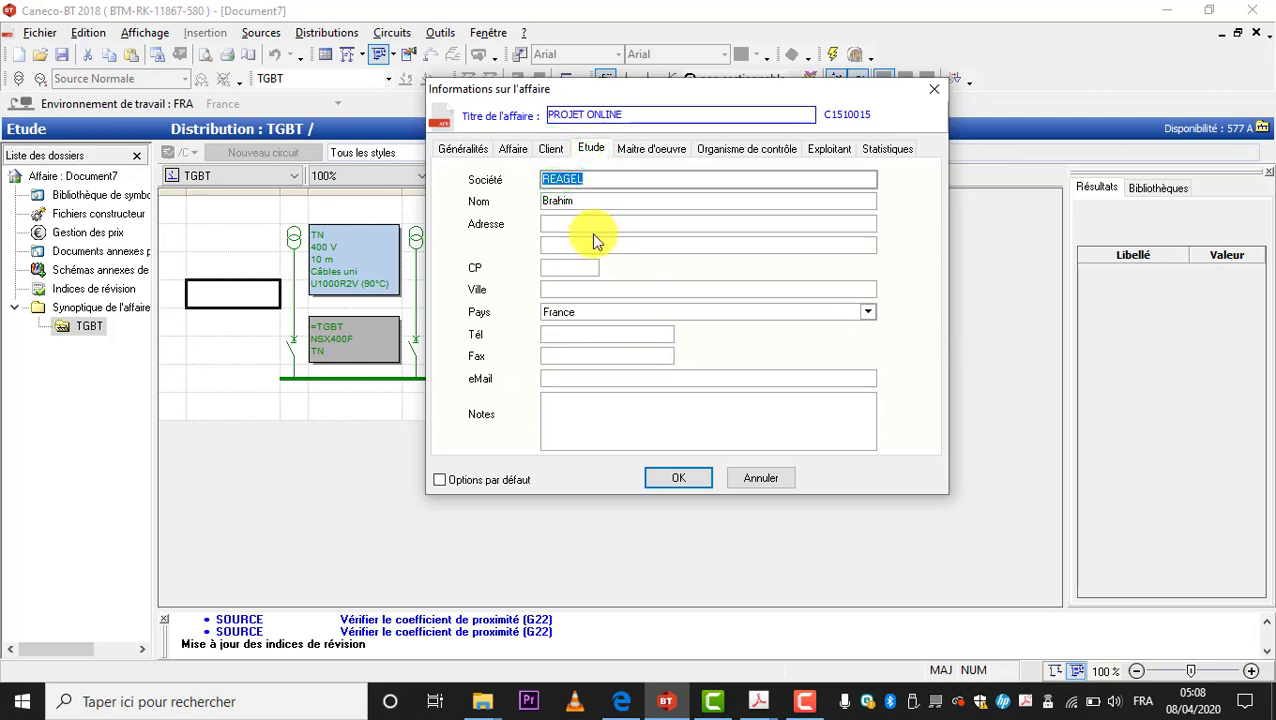
left_click(597, 181)
left_click(598, 202)
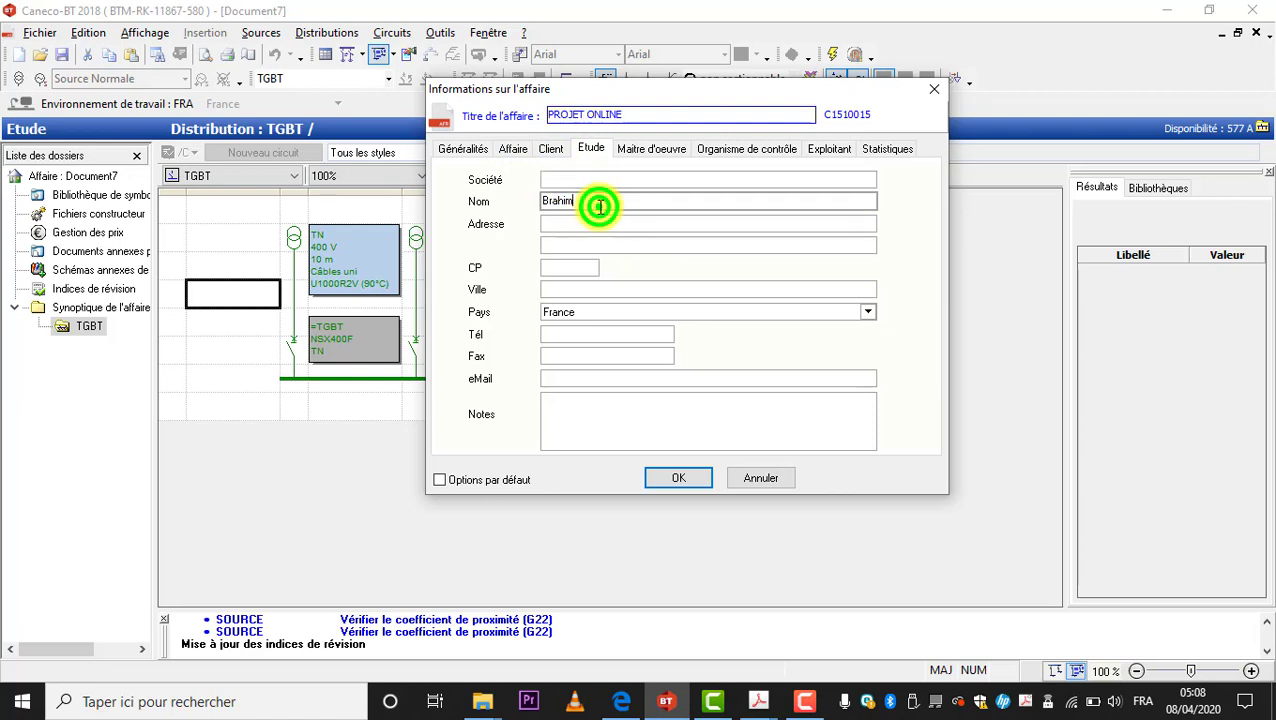
left_click(649, 149)
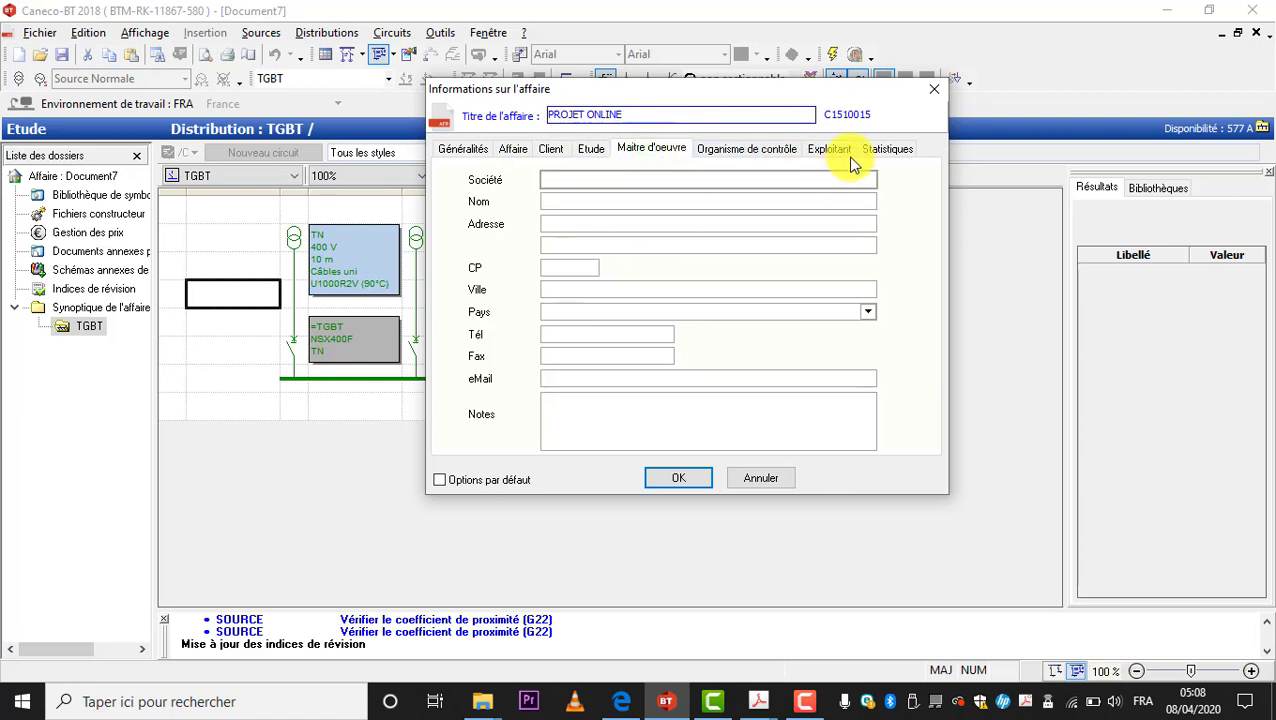
left_click(666, 480)
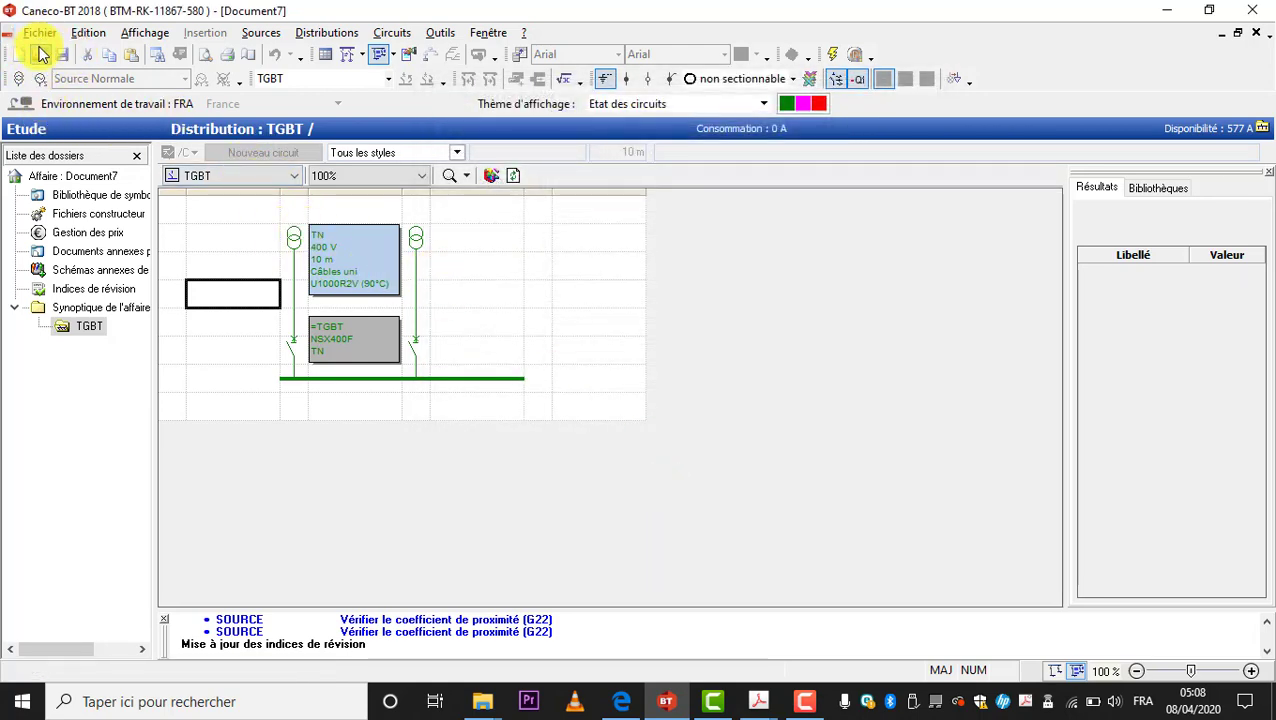
left_click(87, 33)
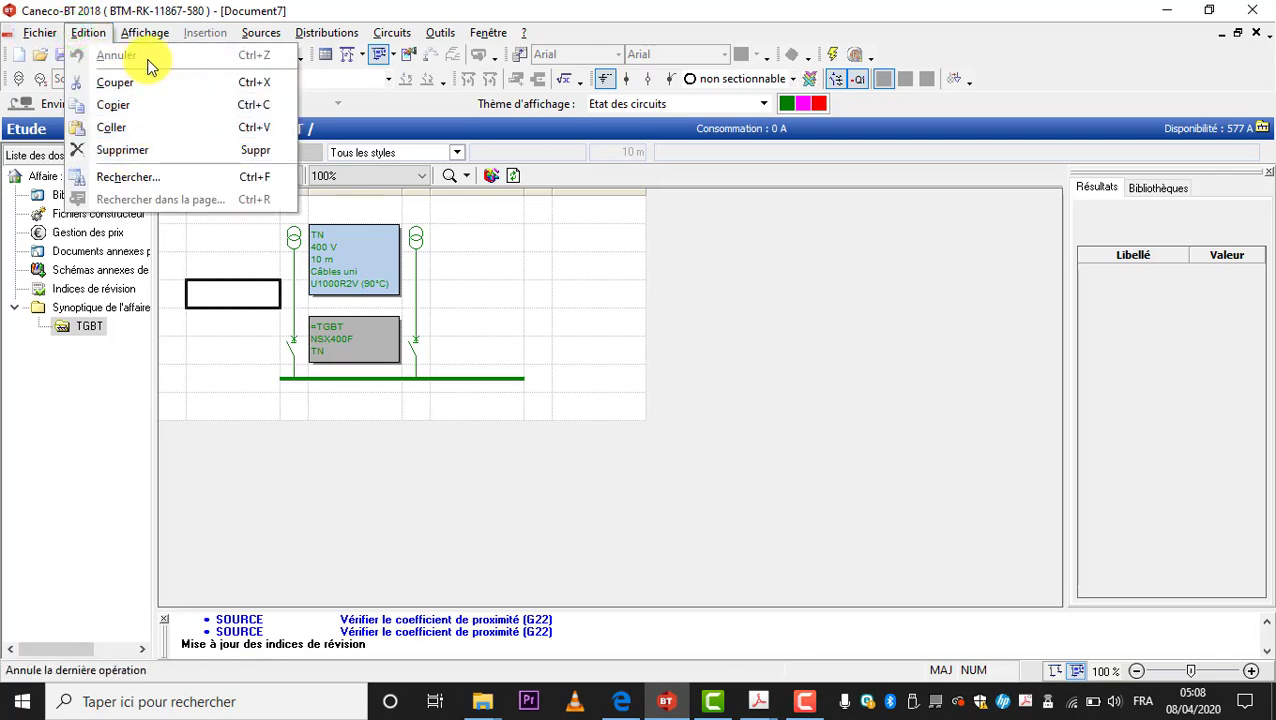
left_click(138, 35)
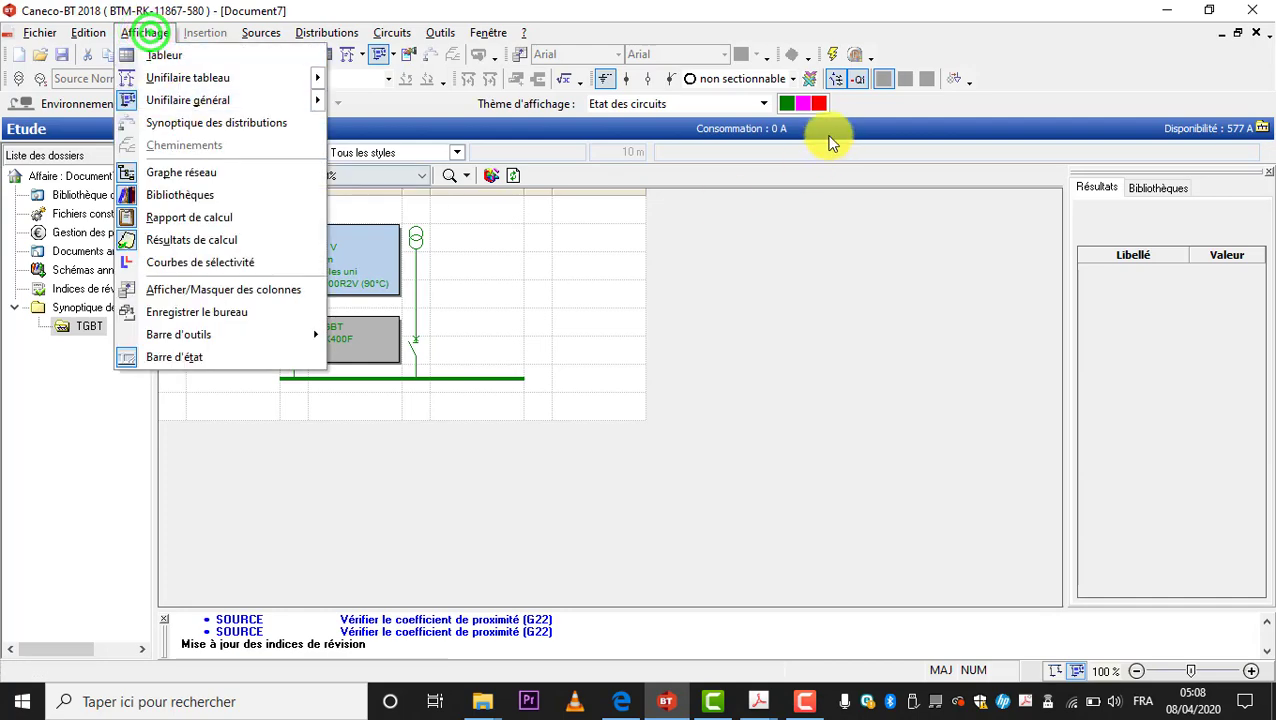
mouse_move(261, 33)
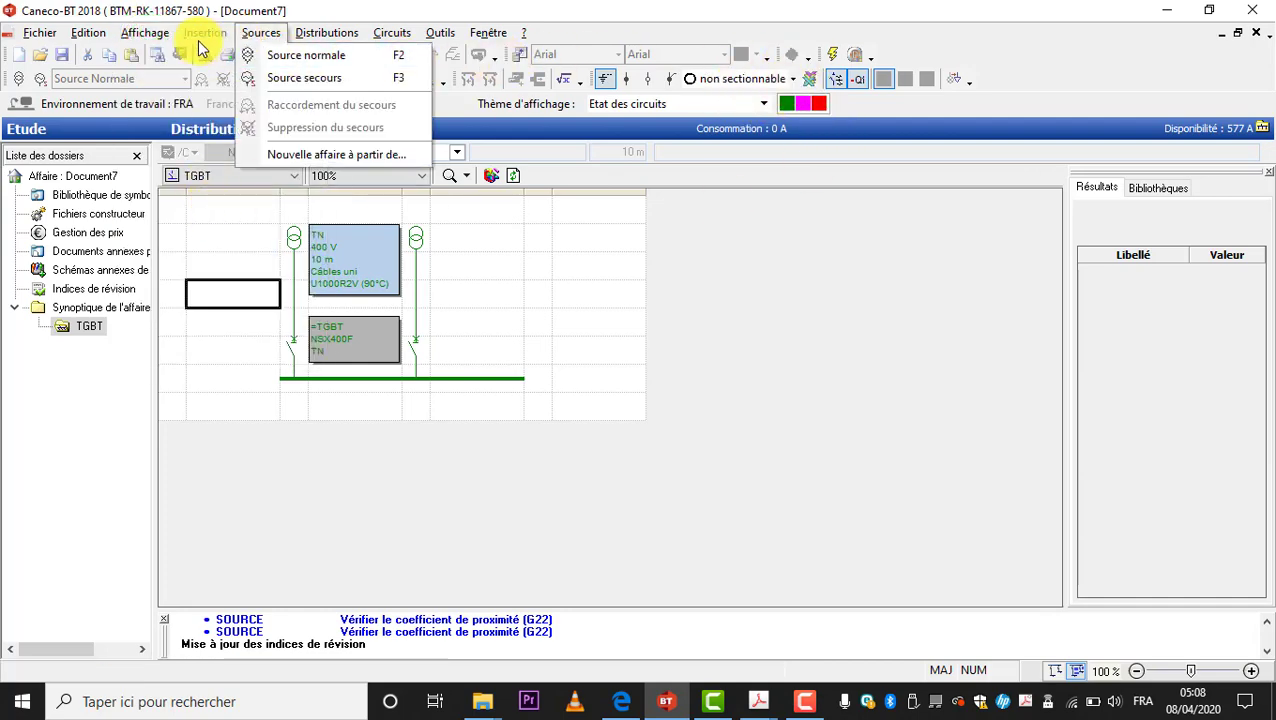
mouse_move(150, 33)
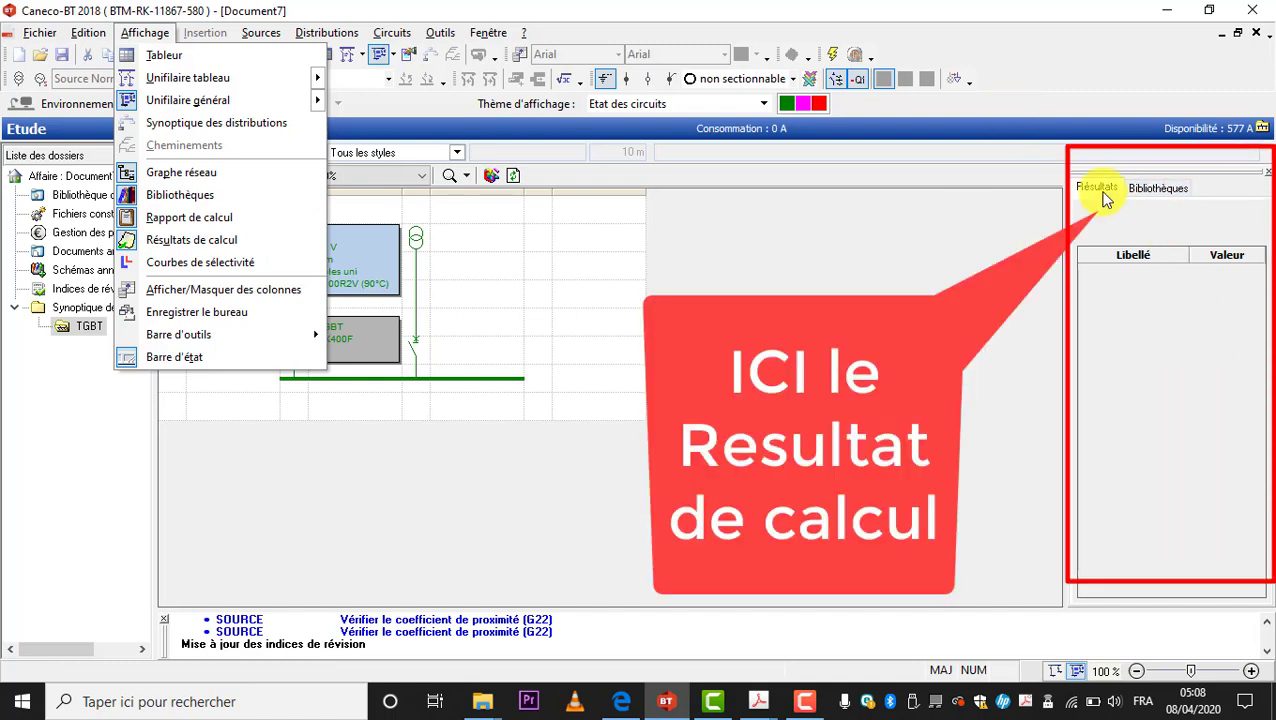
left_click(456, 305)
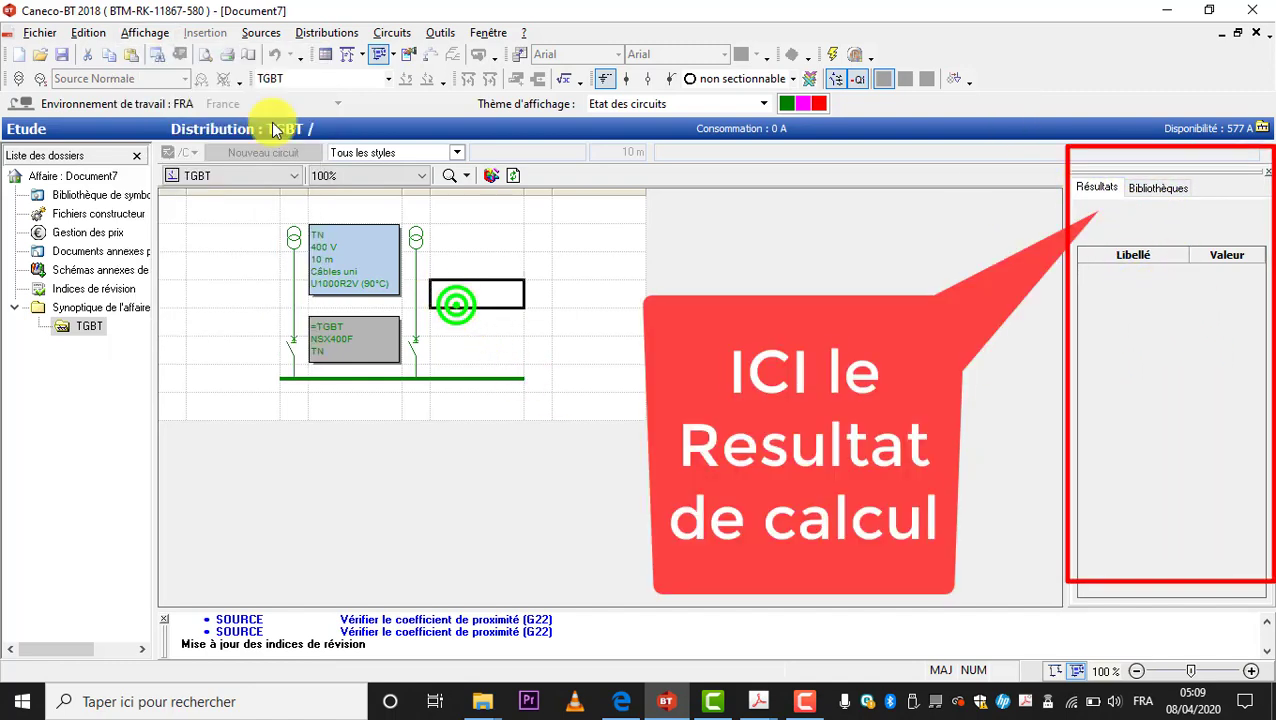
left_click(260, 32)
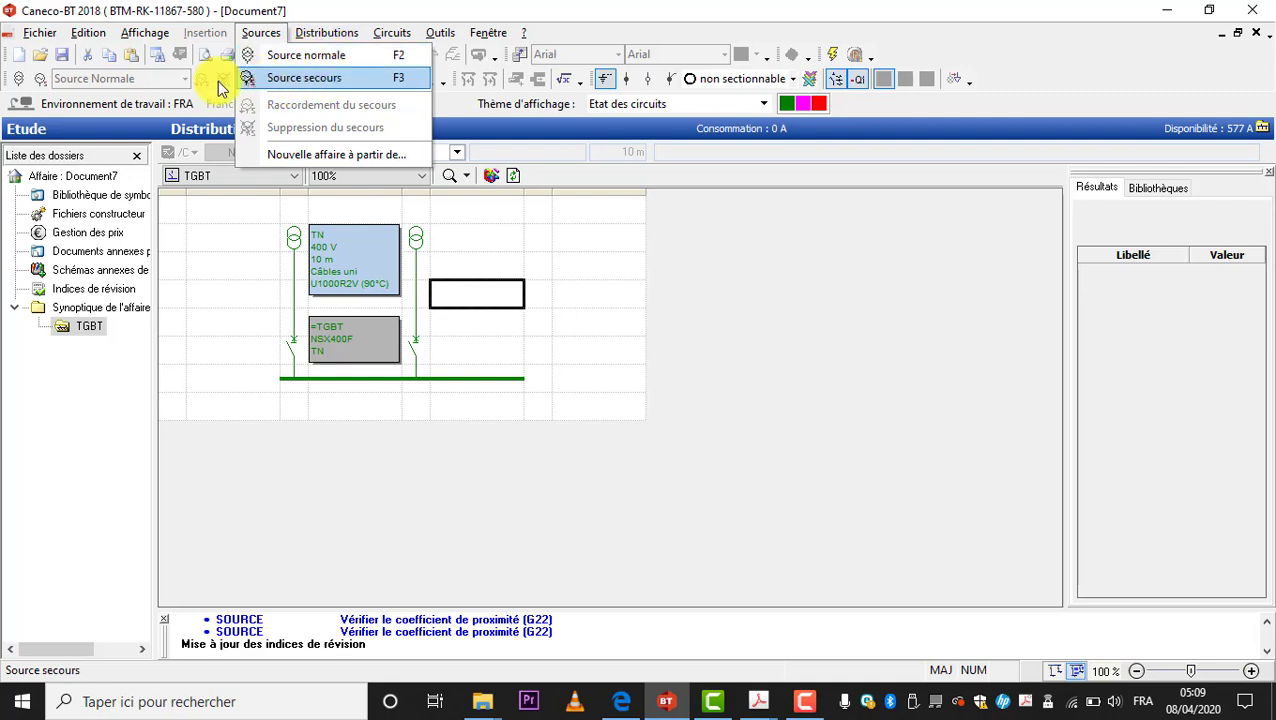
mouse_move(330, 35)
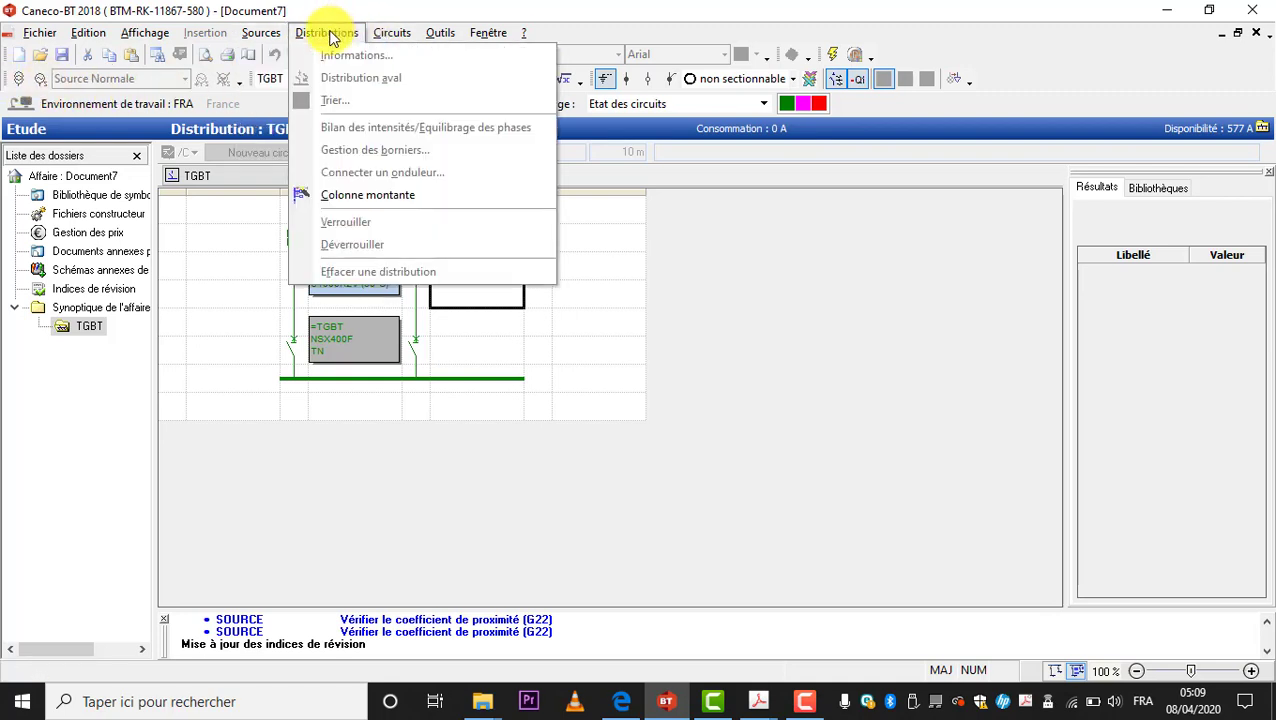
Step: Switch the TGBT distribution to the Unifilaire tableau view and select the first free circuit column
mouse_move(409, 35)
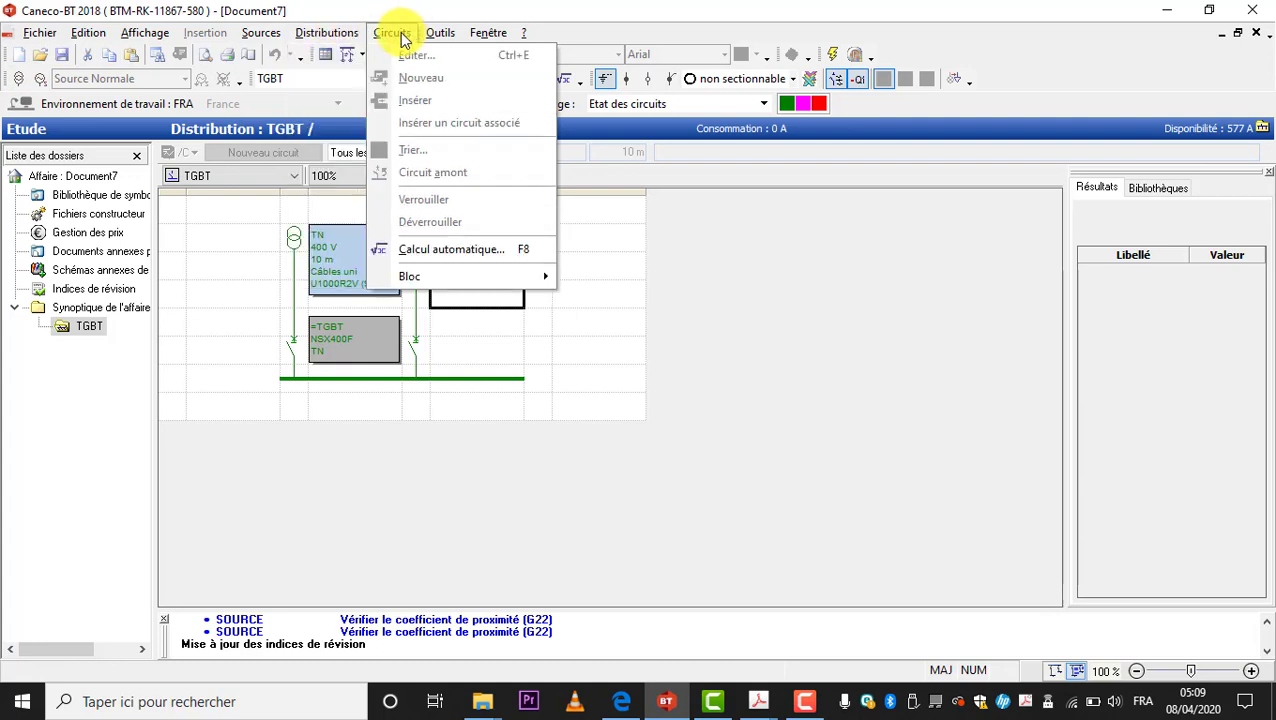
left_click(733, 327)
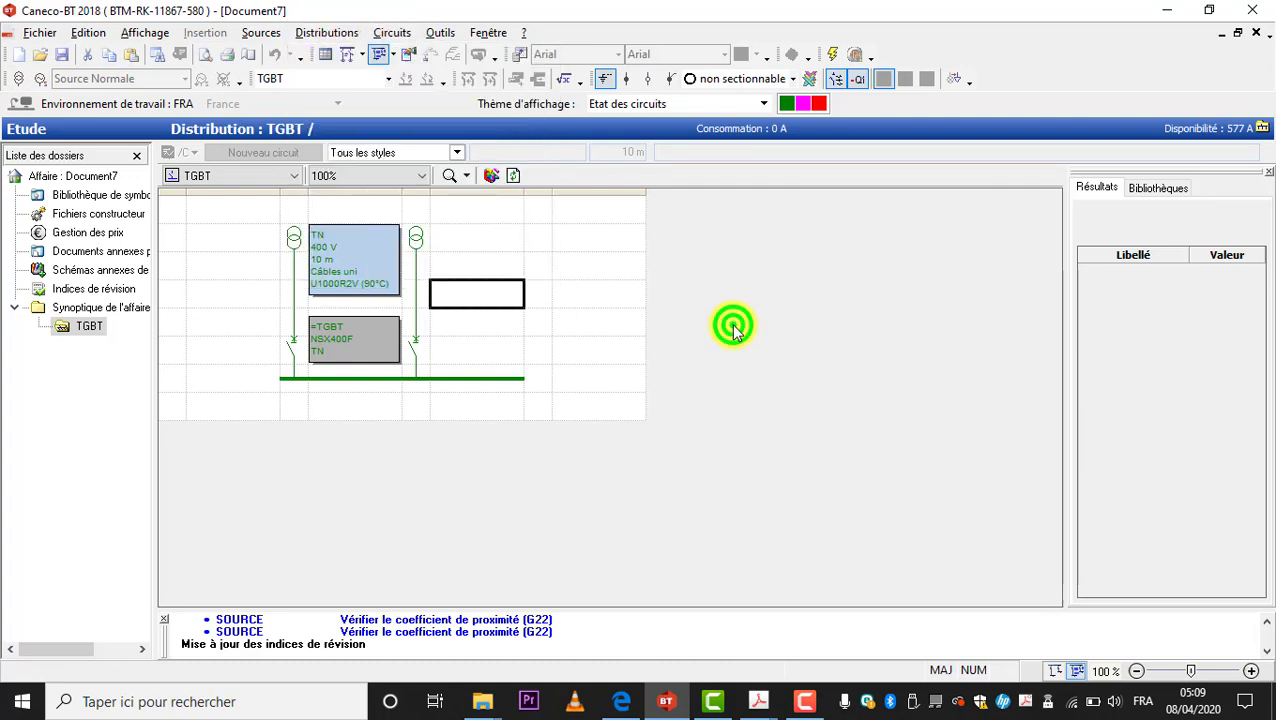
left_click(436, 240)
left_click(347, 55)
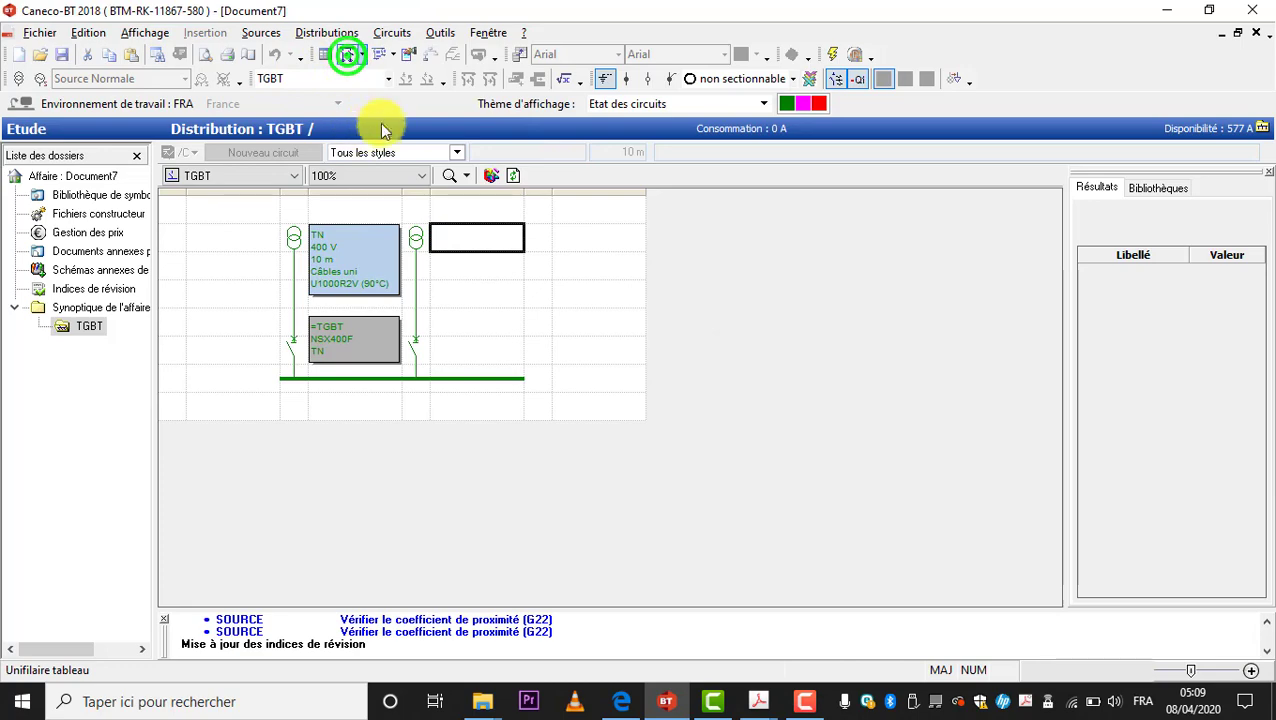
left_click(376, 197)
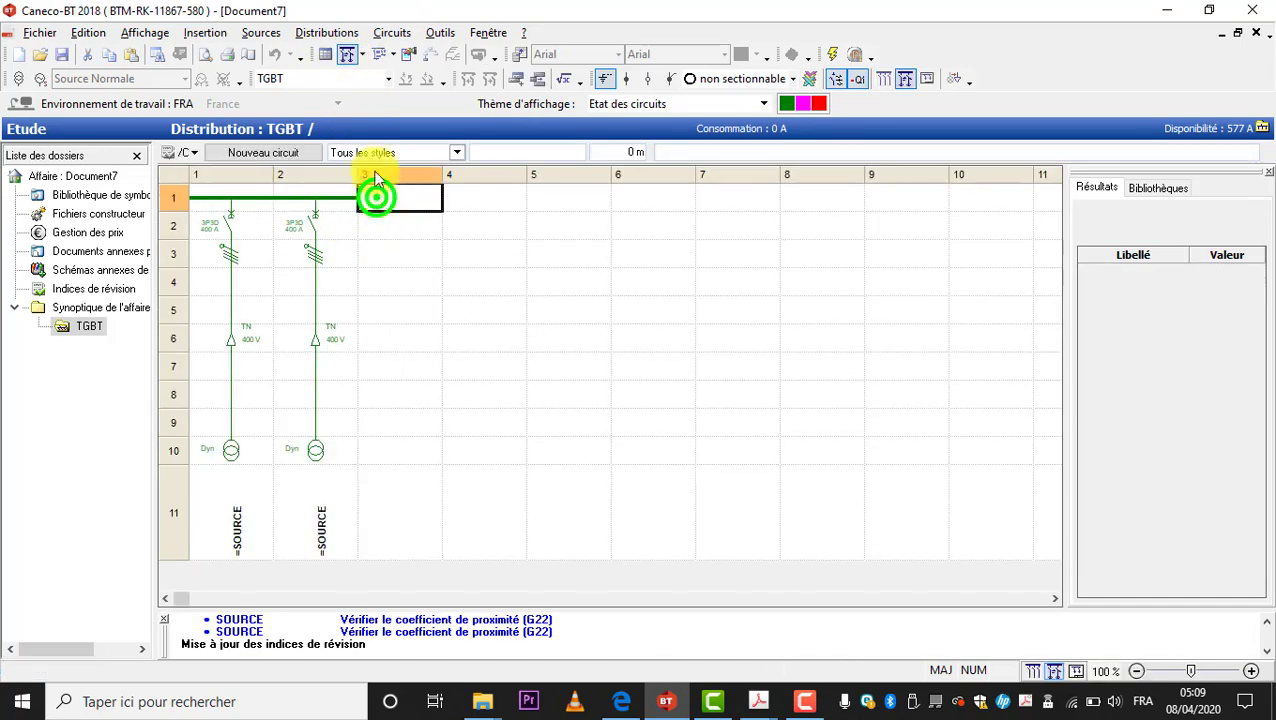
Step: Add one new circuit of the Tableau style to the TGBT distribution
left_click(392, 32)
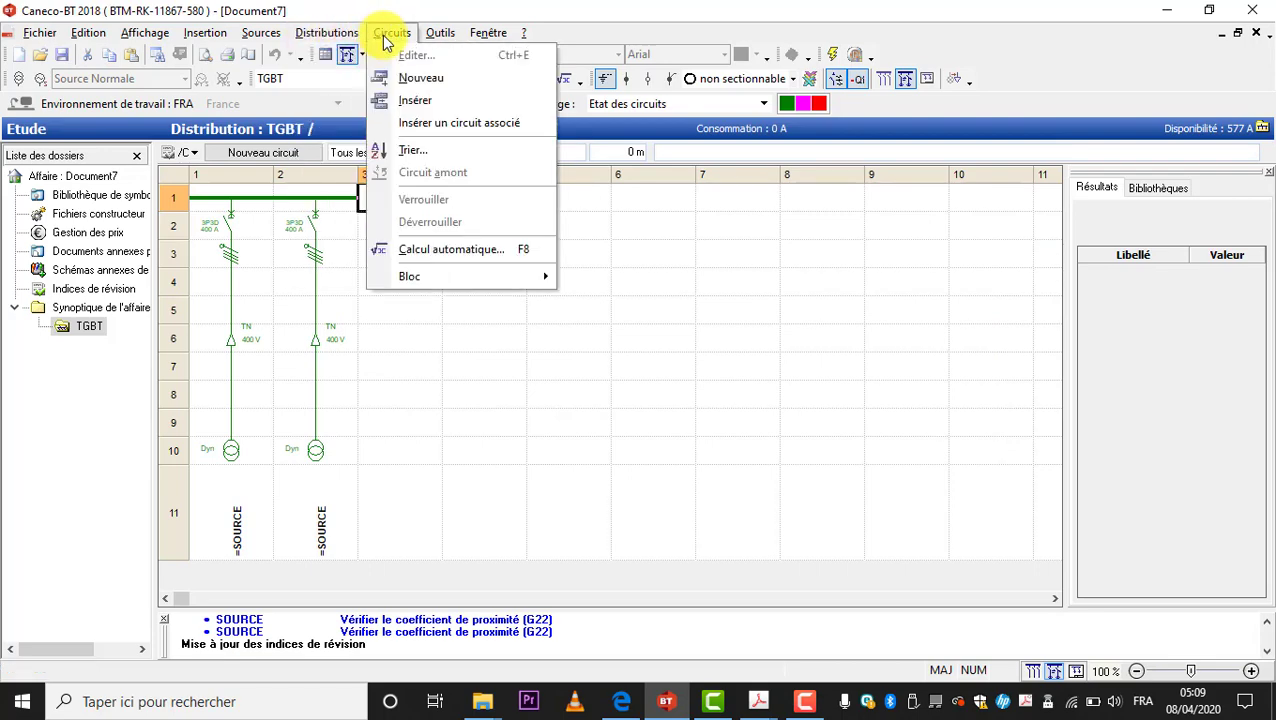
left_click(430, 78)
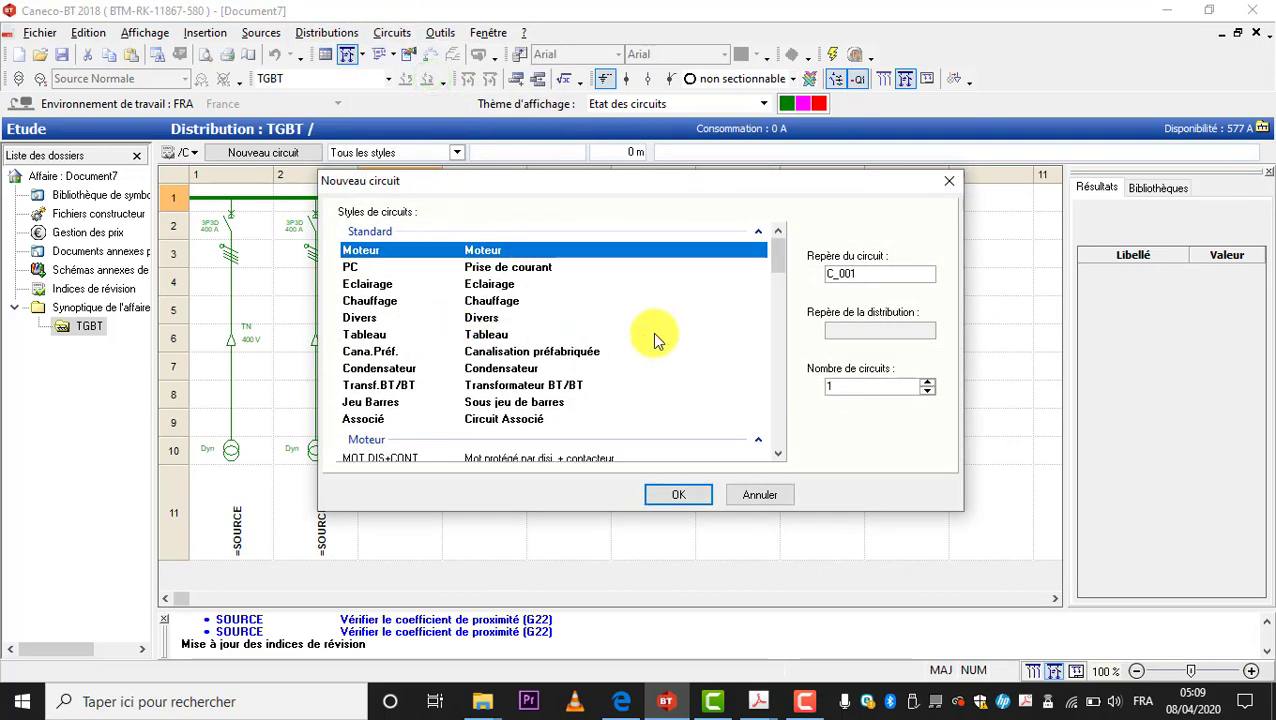
left_click(420, 317)
left_click(424, 334)
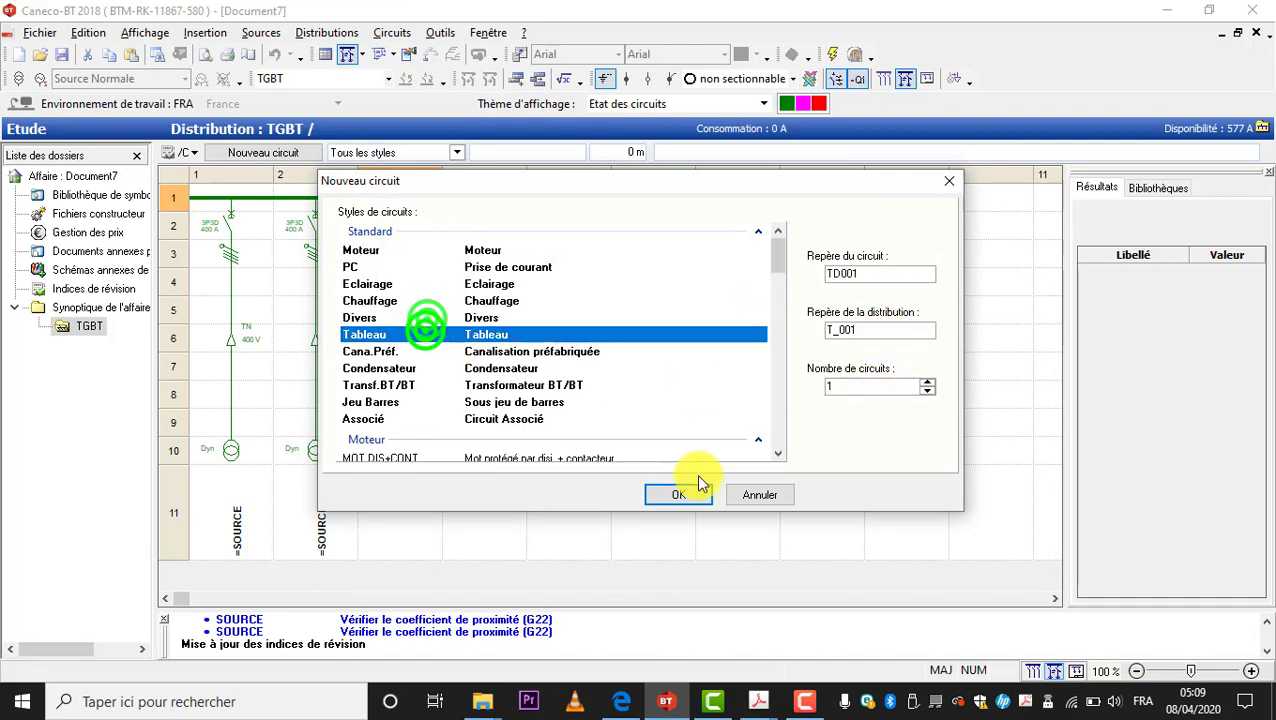
left_click(678, 495)
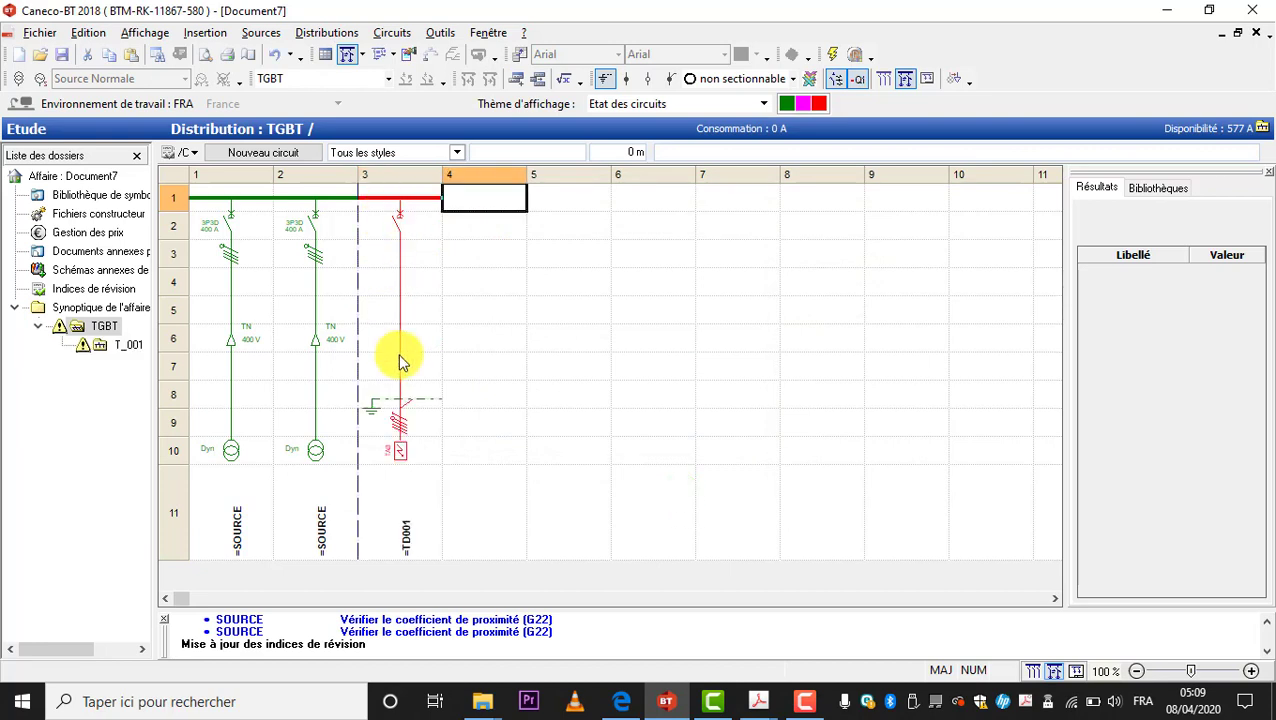
Step: Try to run the complete automatic calculation of the circuits, abandon it, and close the Calcul global dialog
left_click(388, 33)
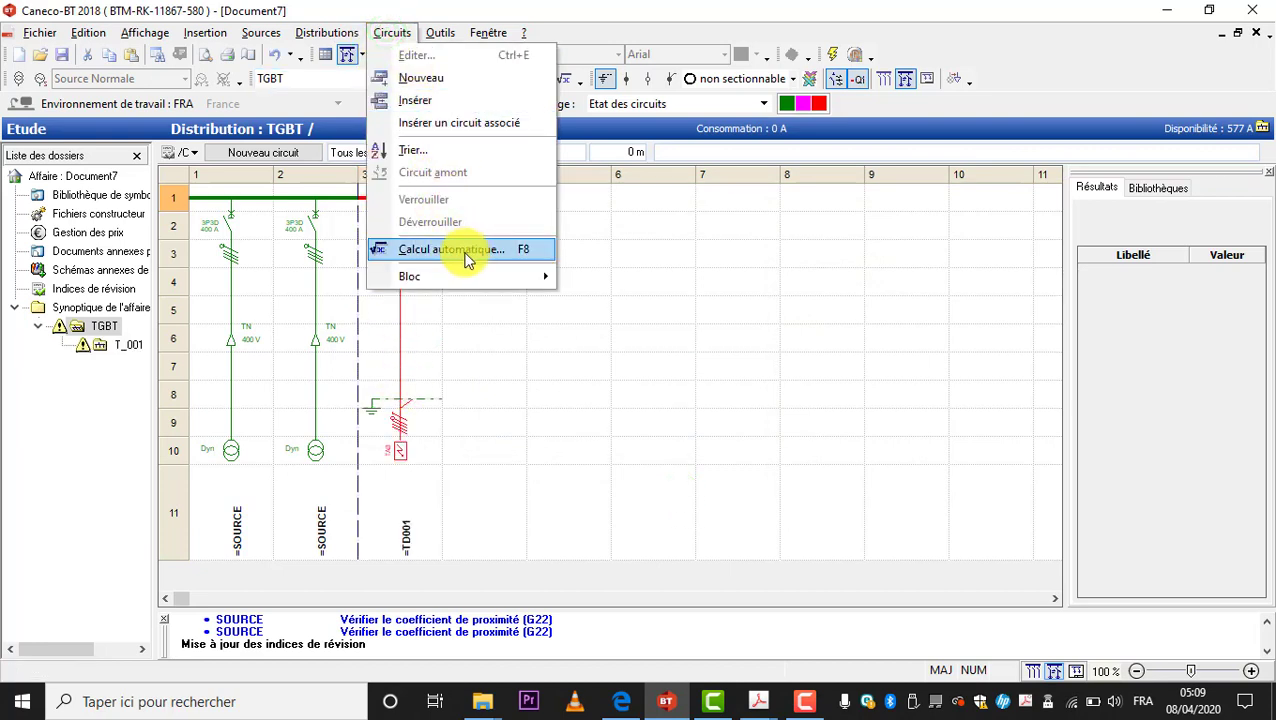
left_click(433, 249)
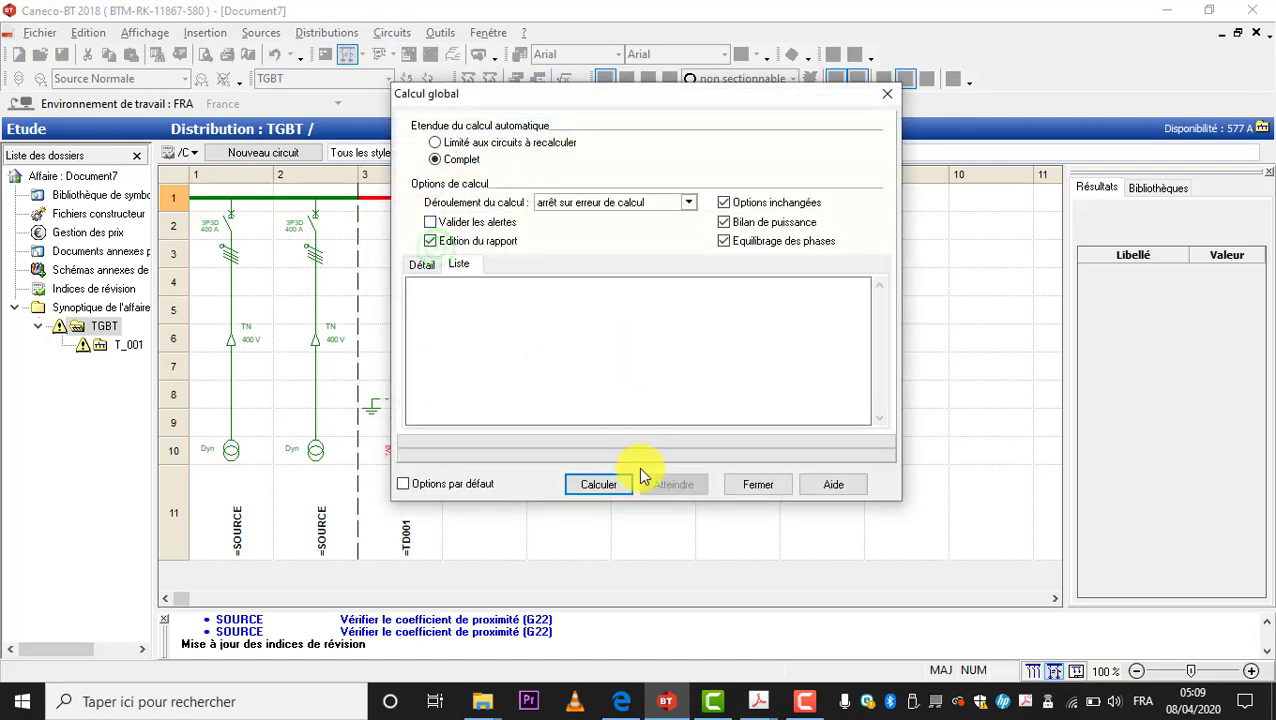
left_click(610, 484)
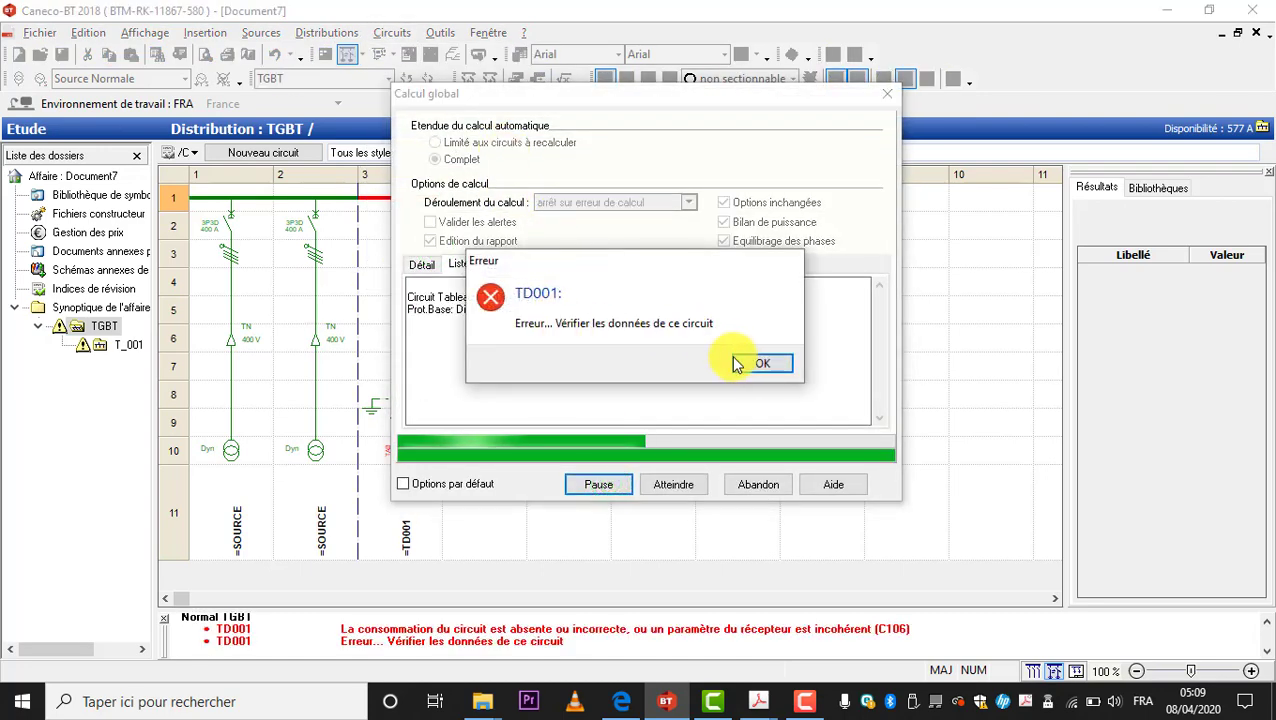
left_click(740, 360)
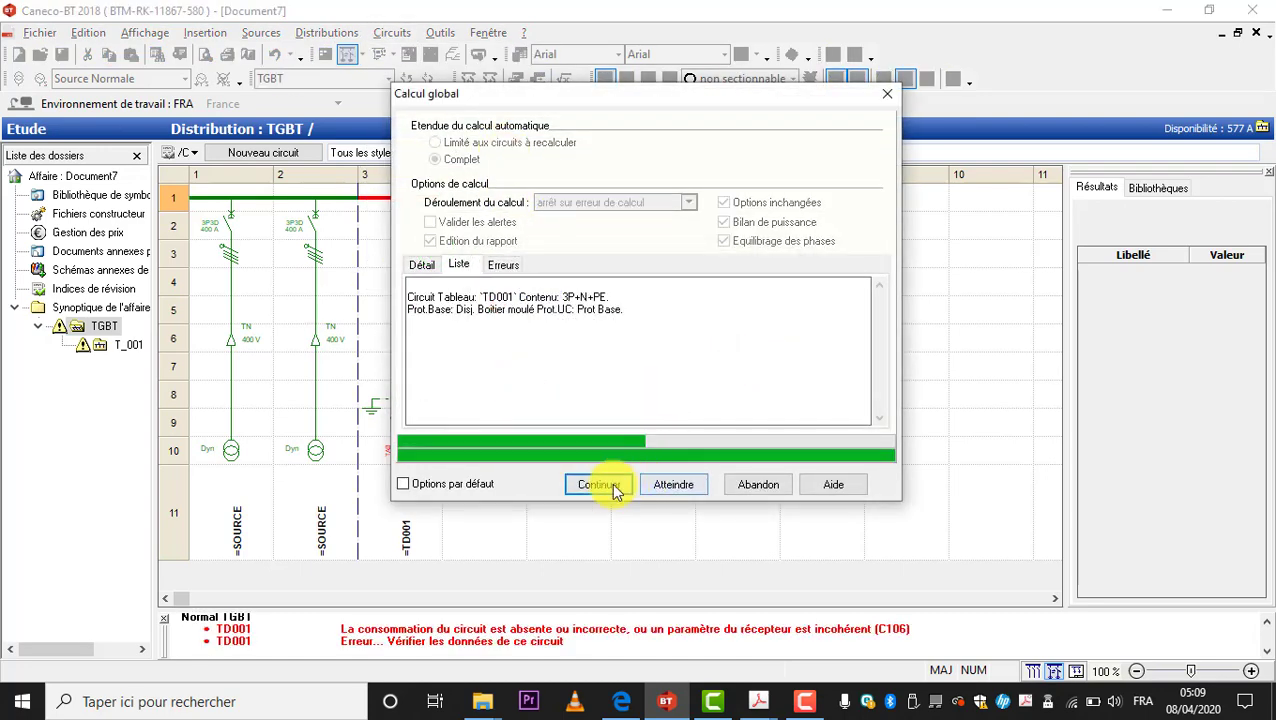
left_click(749, 484)
left_click(759, 485)
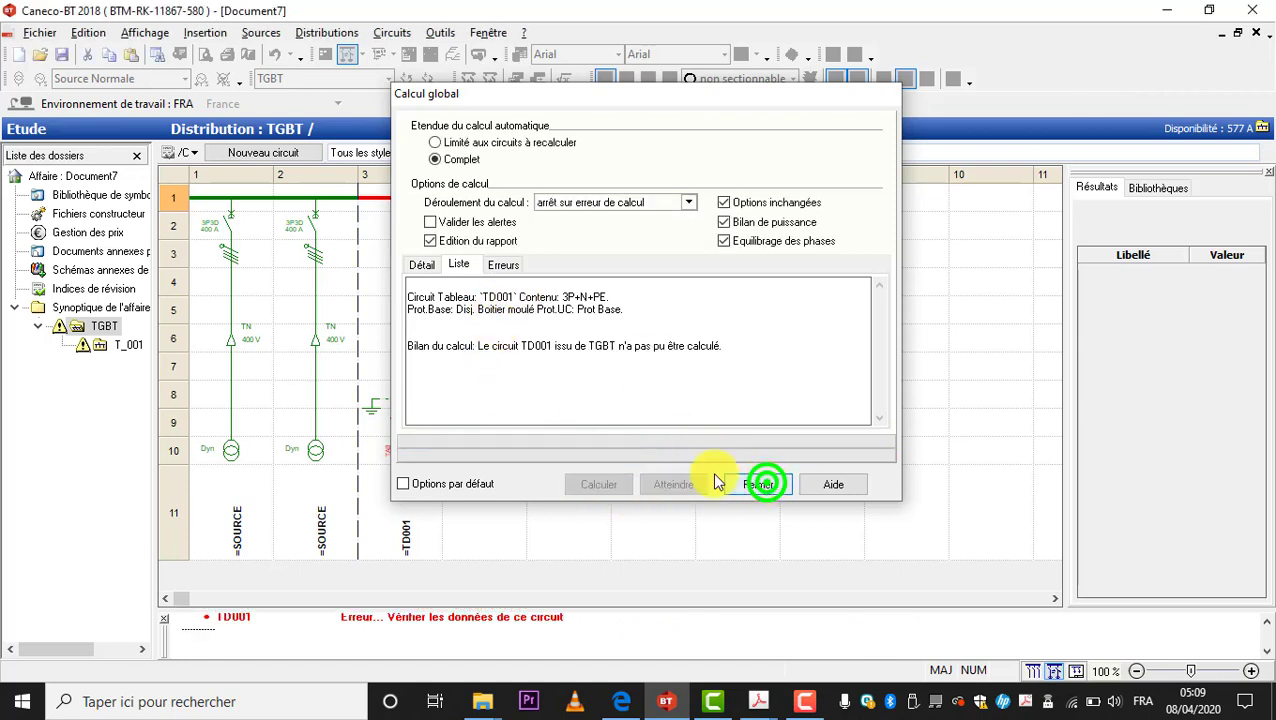
left_click(527, 337)
left_click(452, 199)
Step: Lock the whole project, including the source circuits and the new Tableau circuit
left_click(412, 32)
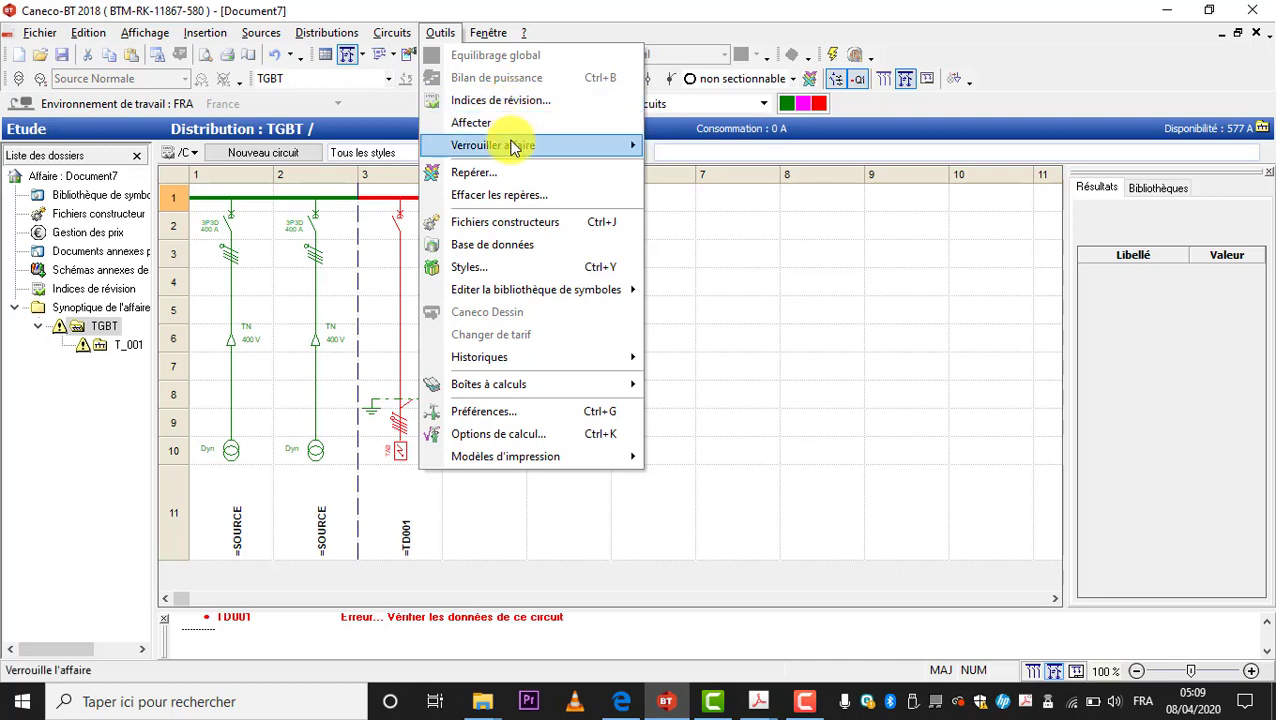
mouse_move(513, 145)
left_click(705, 147)
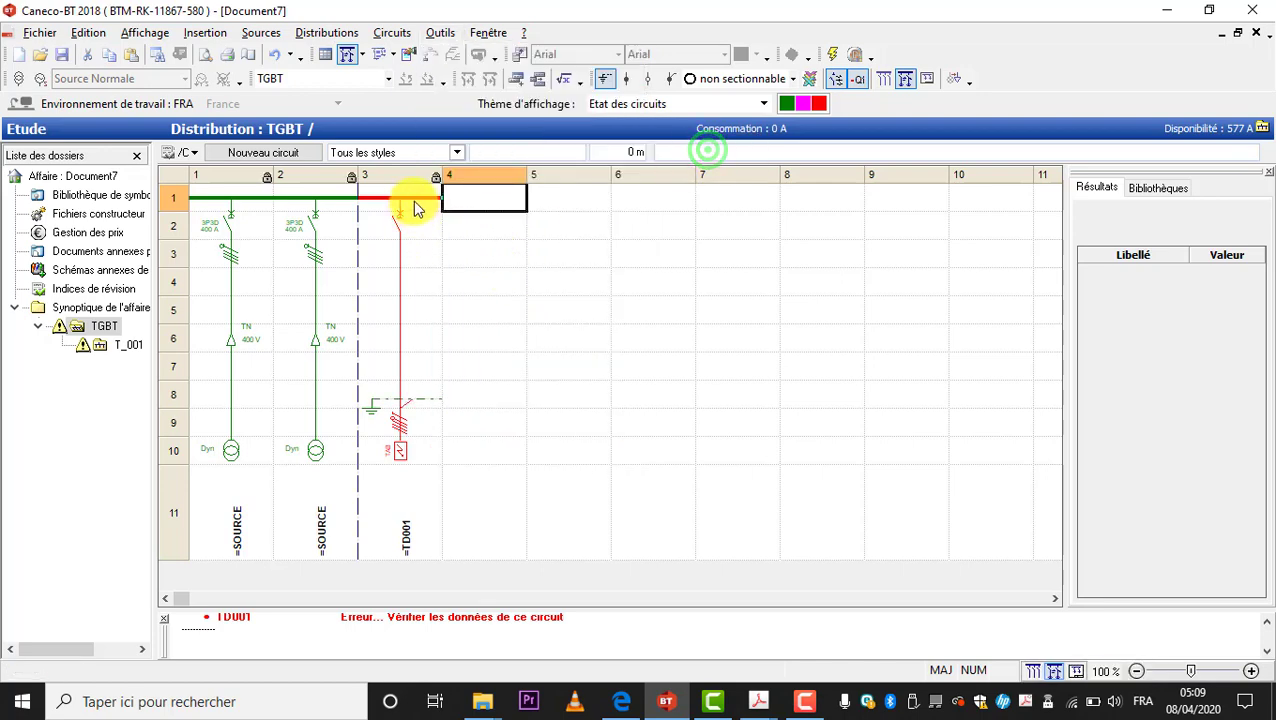
Step: Open the project preferences and review the Enregistrement sharing passwords and the Utilisateur & Environnement settings
left_click(440, 33)
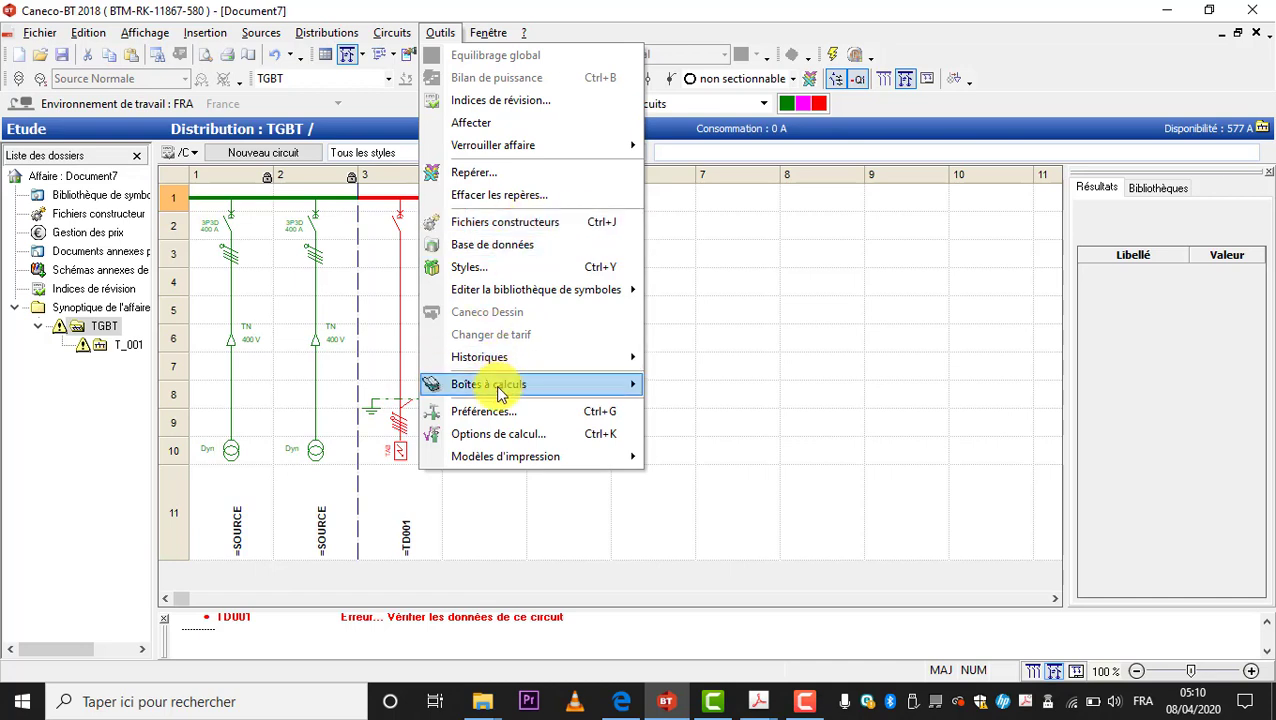
mouse_move(537, 390)
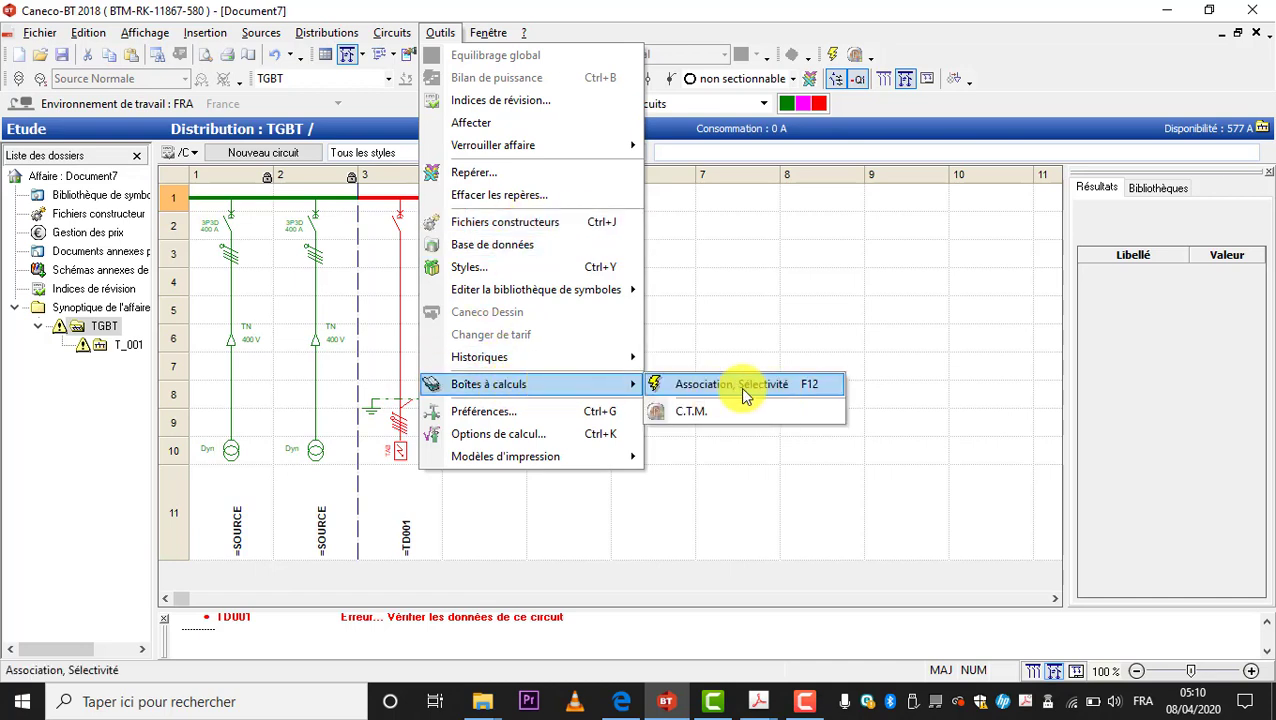
left_click(529, 416)
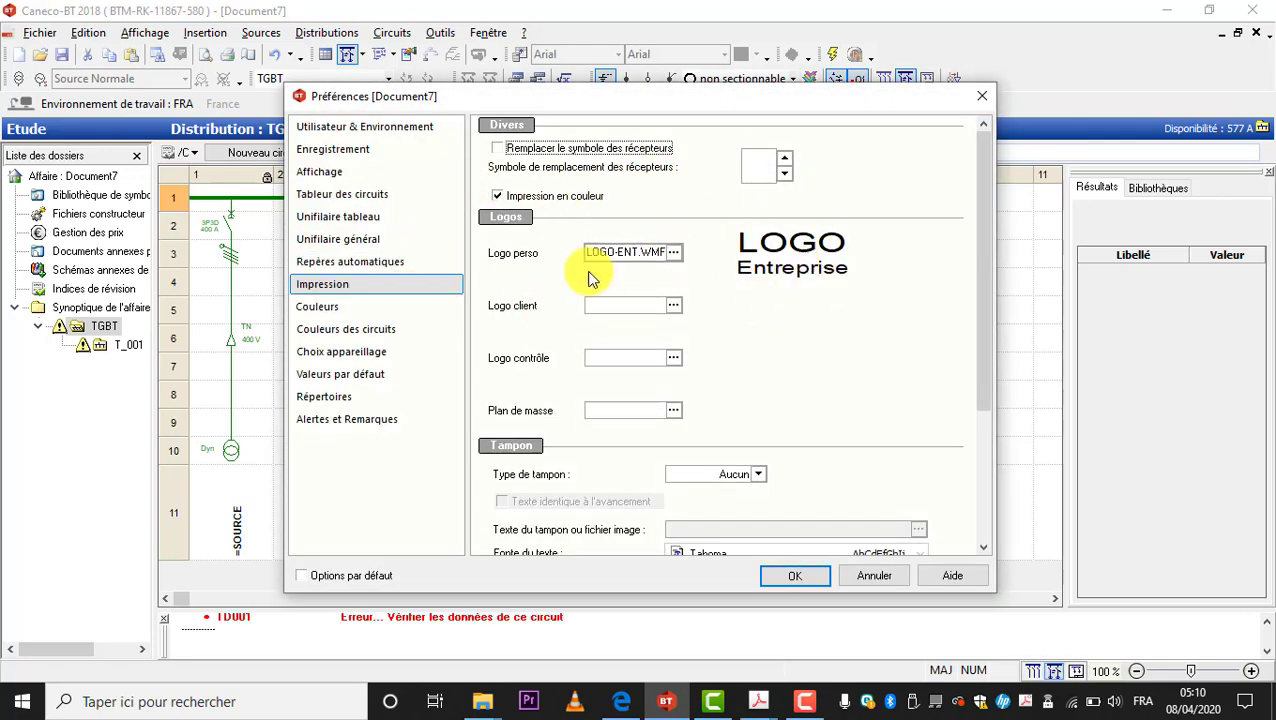
left_click(337, 130)
left_click(340, 149)
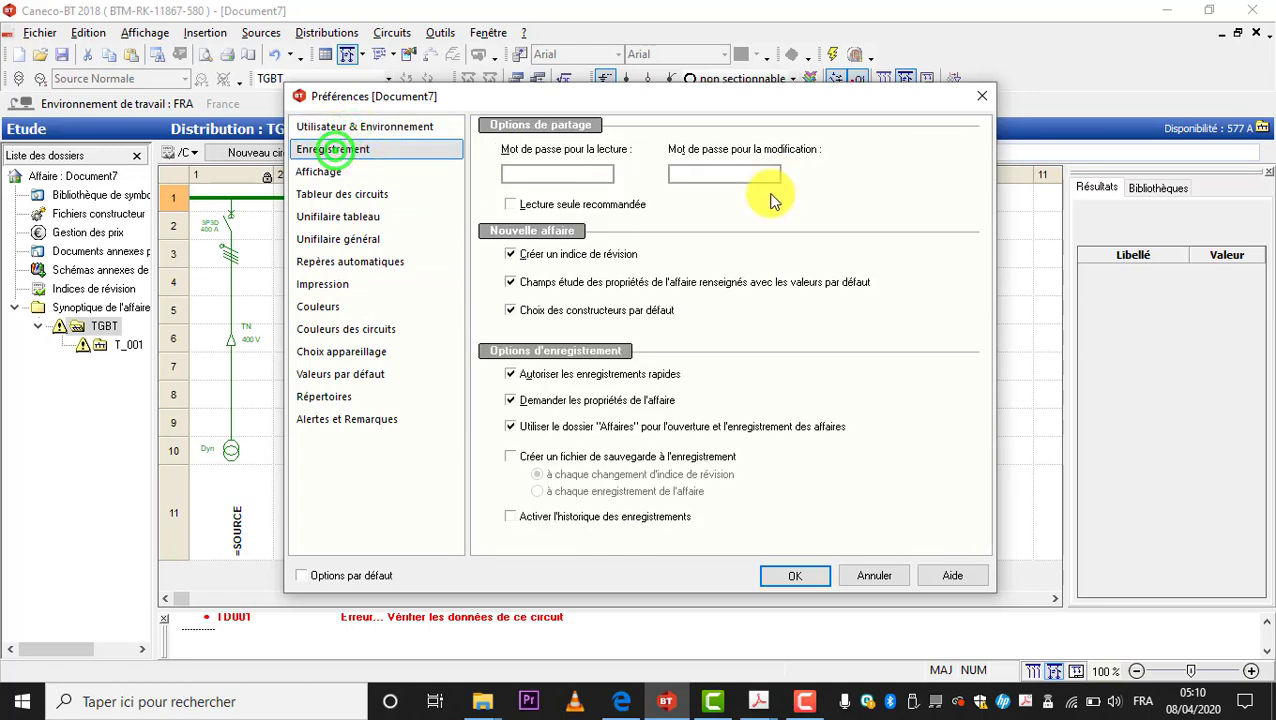
left_click(563, 172)
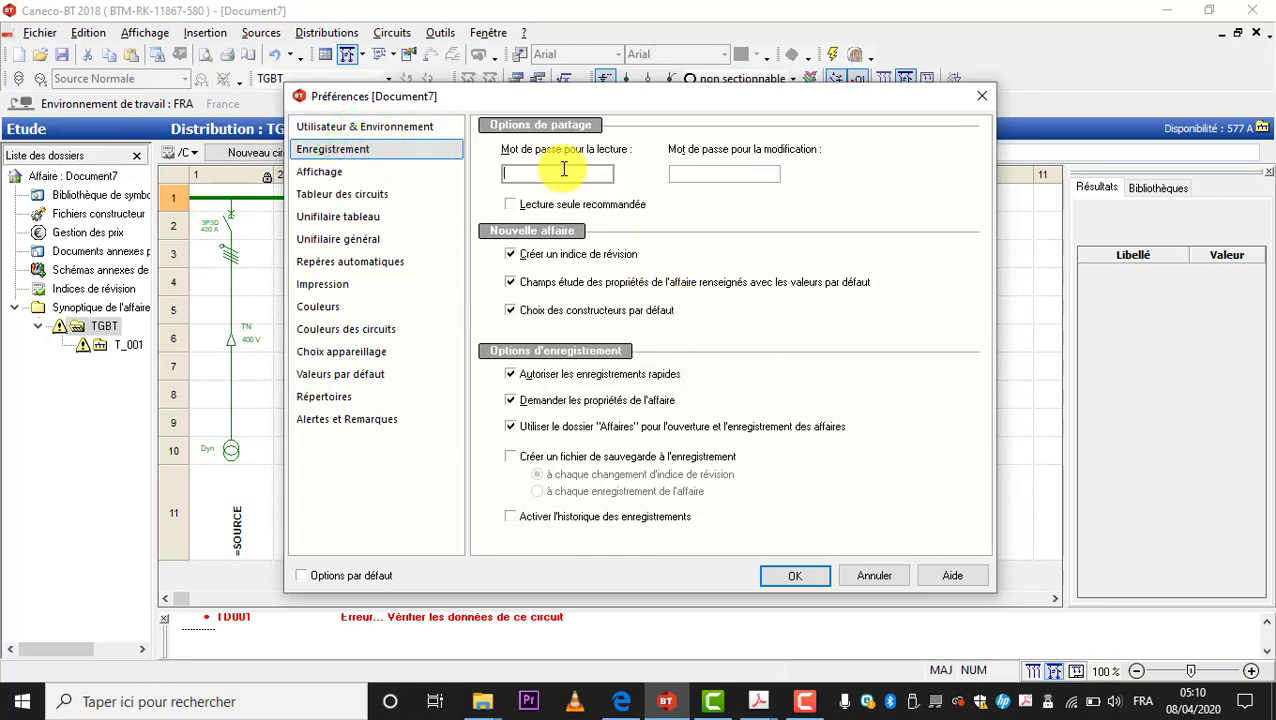
left_click(395, 128)
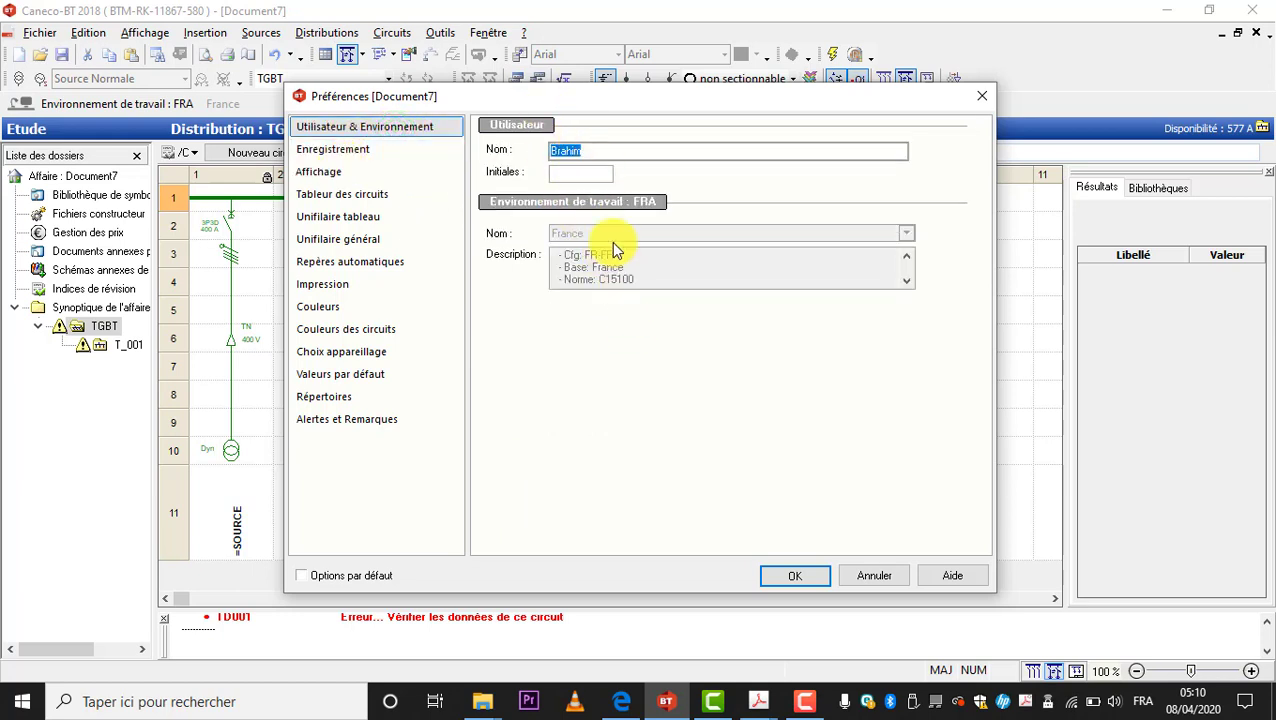
Step: Review the preferences for Tableur des circuits, Unifilaire tableau, Unifilaire général and Repères automatiques
left_click(330, 197)
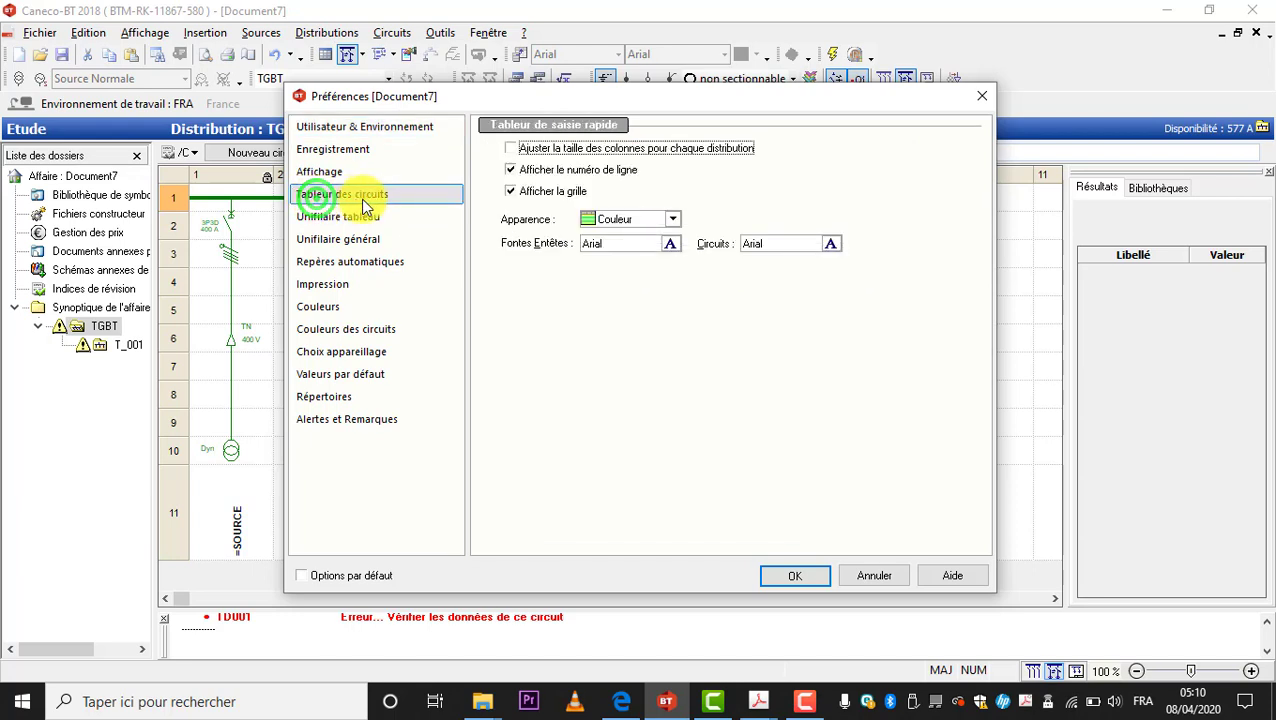
left_click(672, 219)
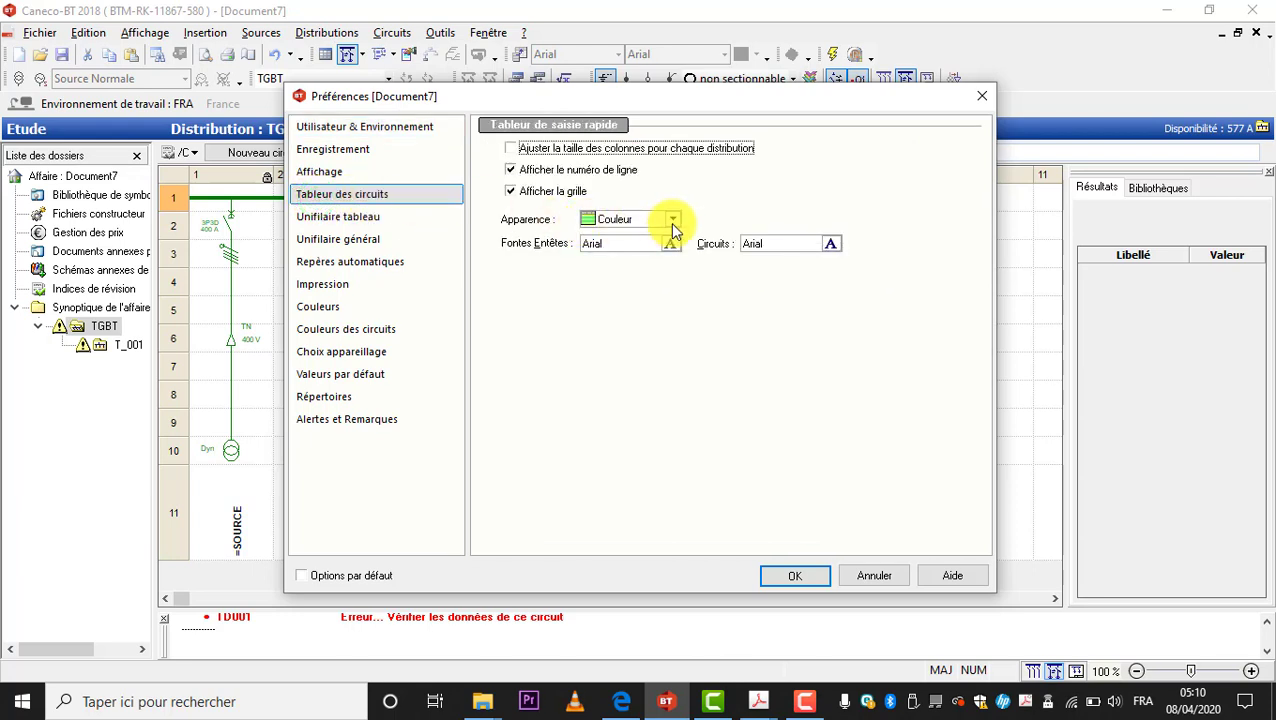
left_click(671, 217)
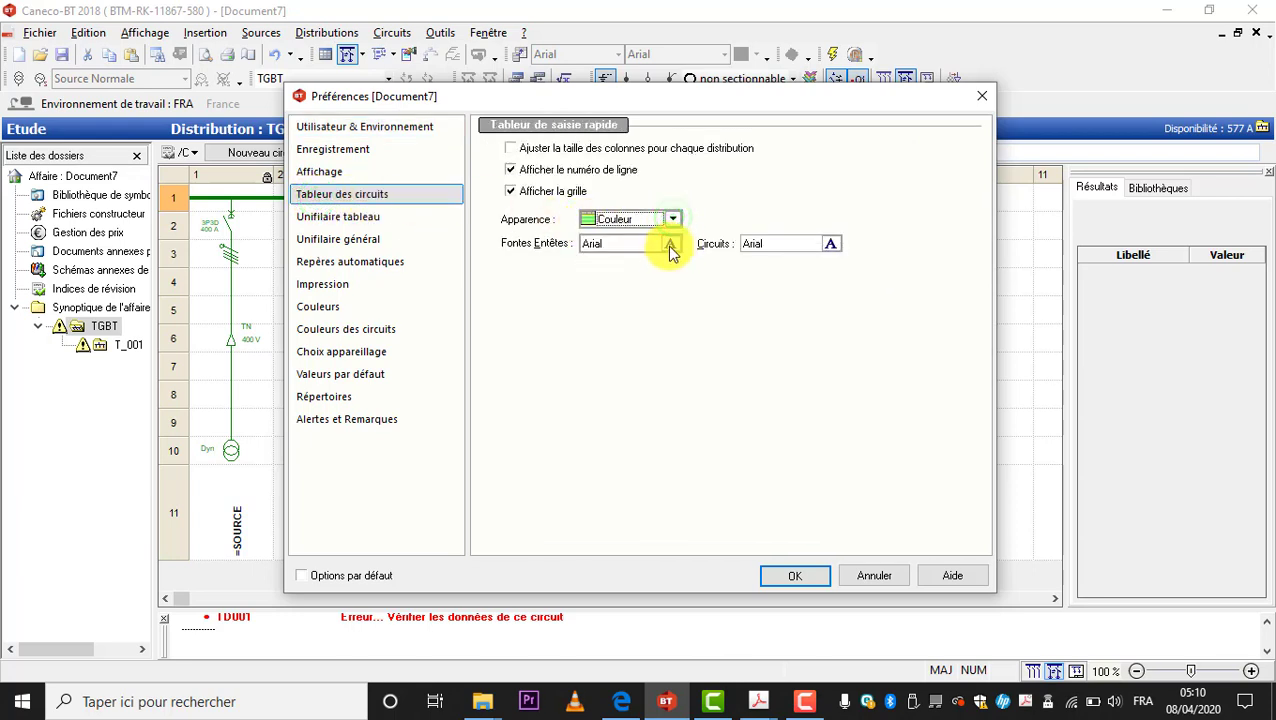
left_click(374, 222)
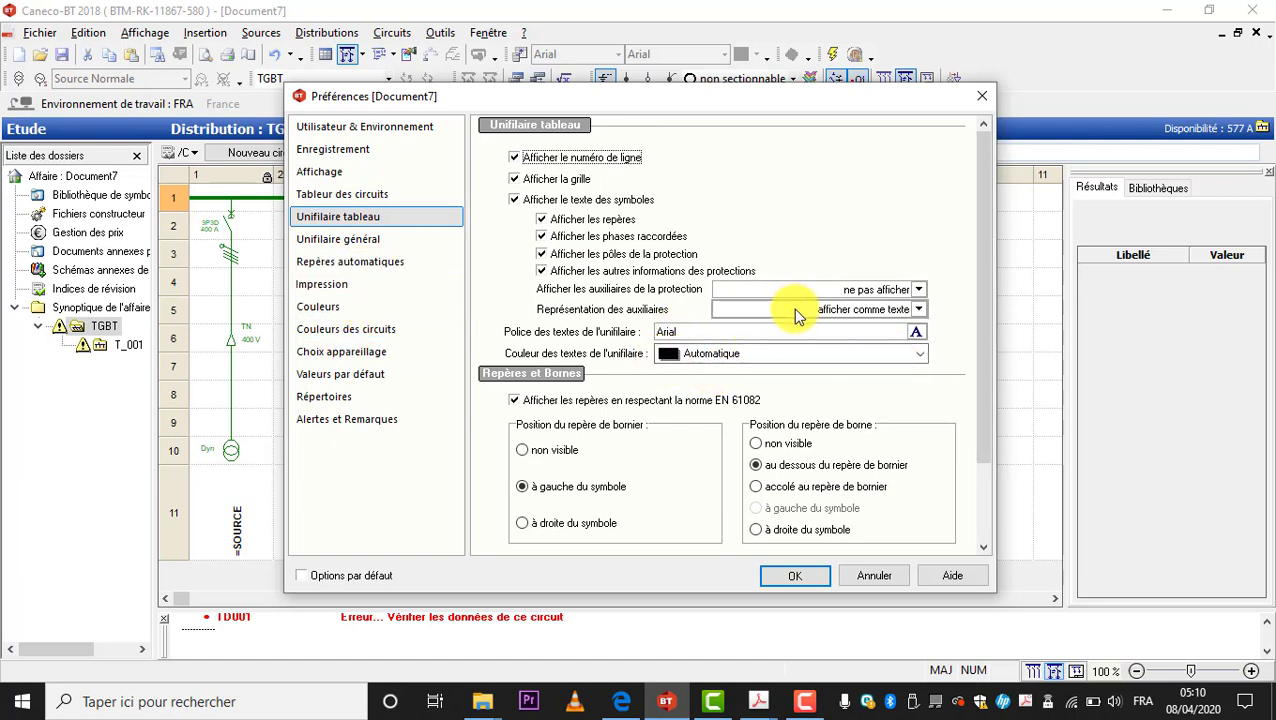
left_click(380, 239)
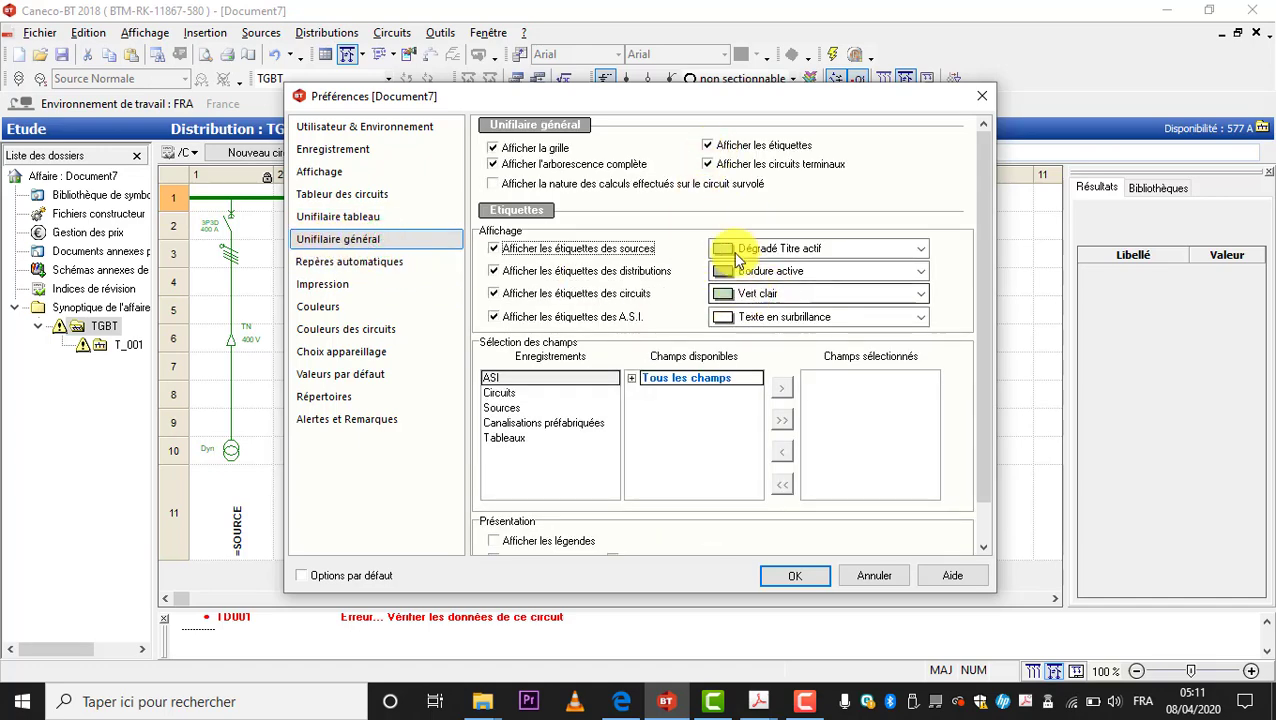
left_click(376, 262)
Step: Check the company logo file choice in the Impression preferences and the Couleurs settings, and accept the preferences
left_click(336, 287)
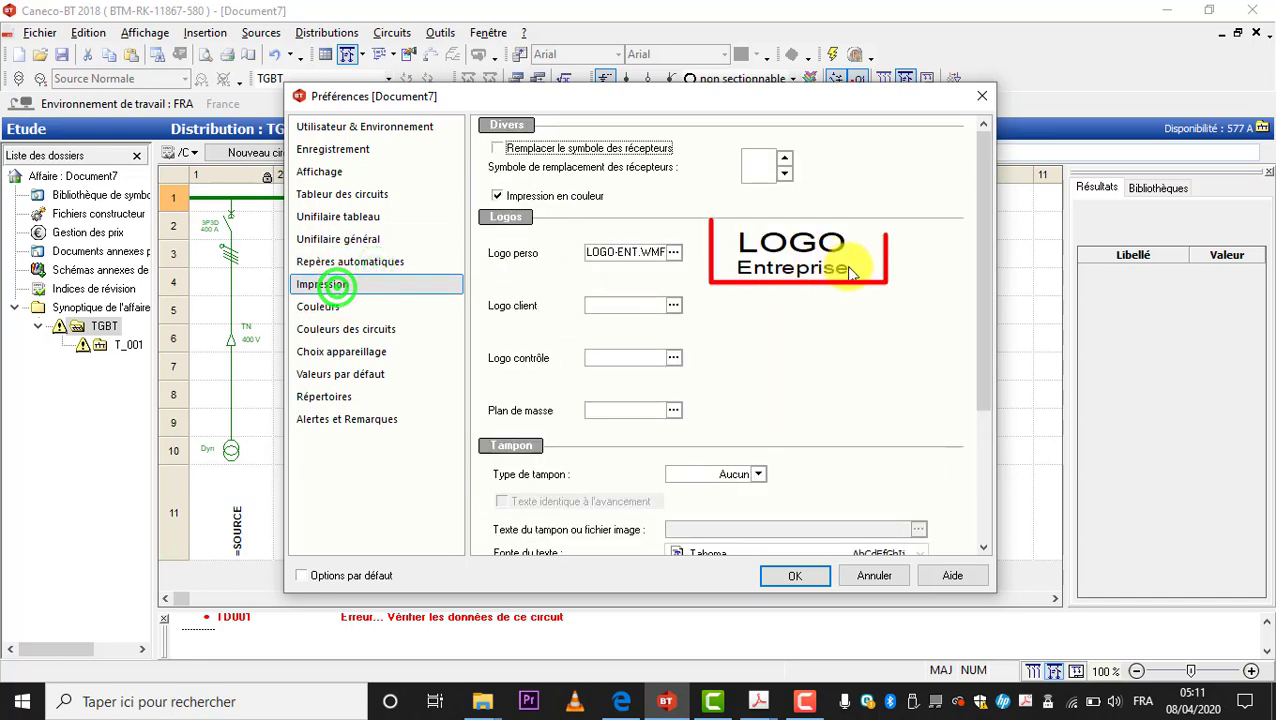
left_click(673, 253)
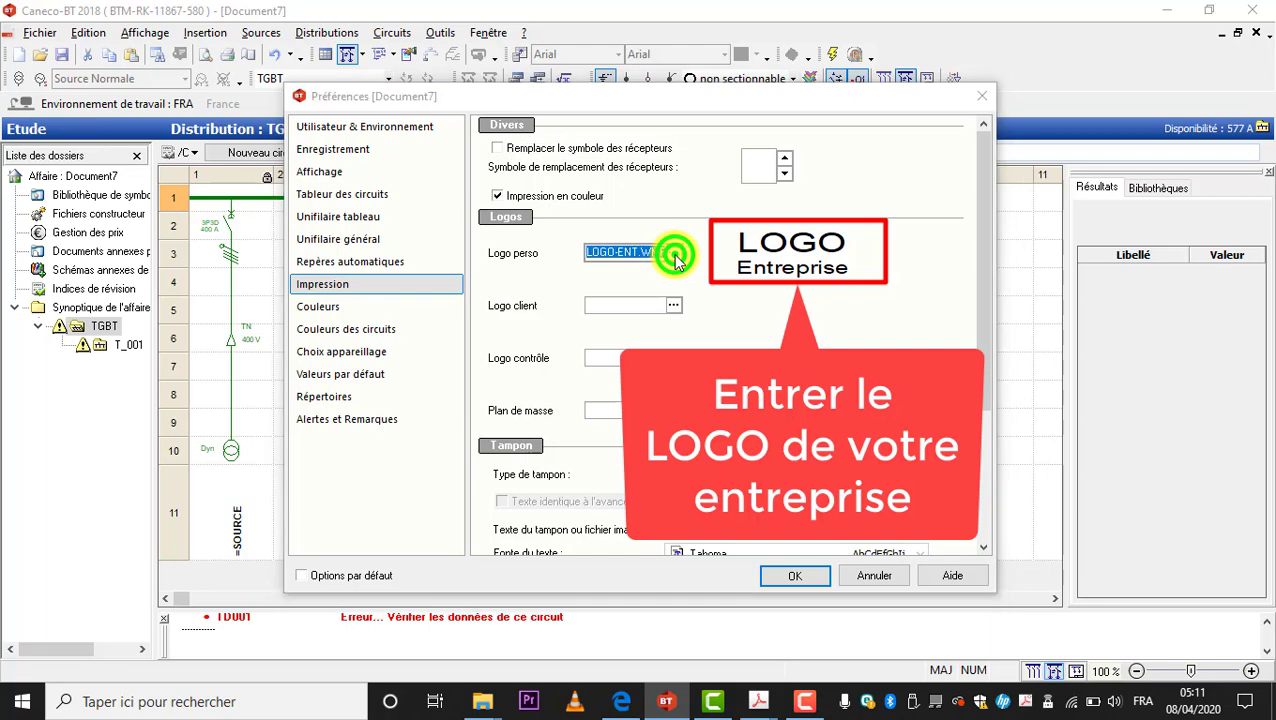
left_click(989, 104)
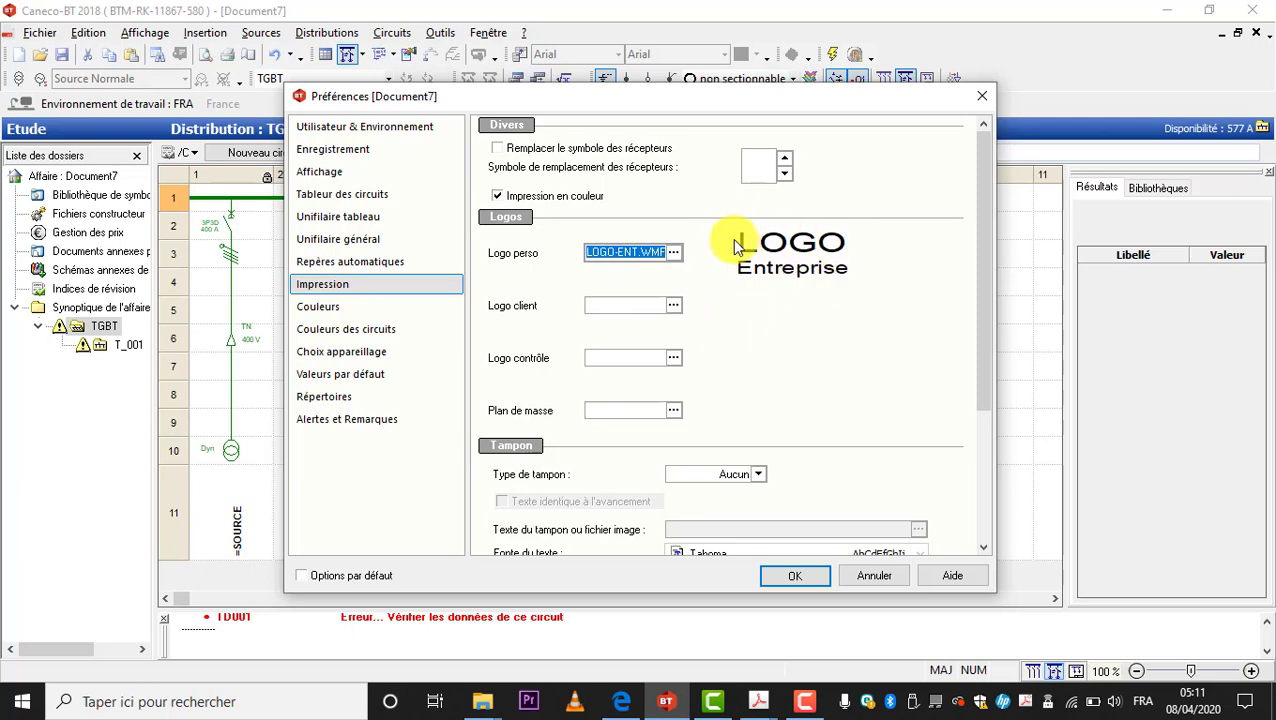
left_click(374, 308)
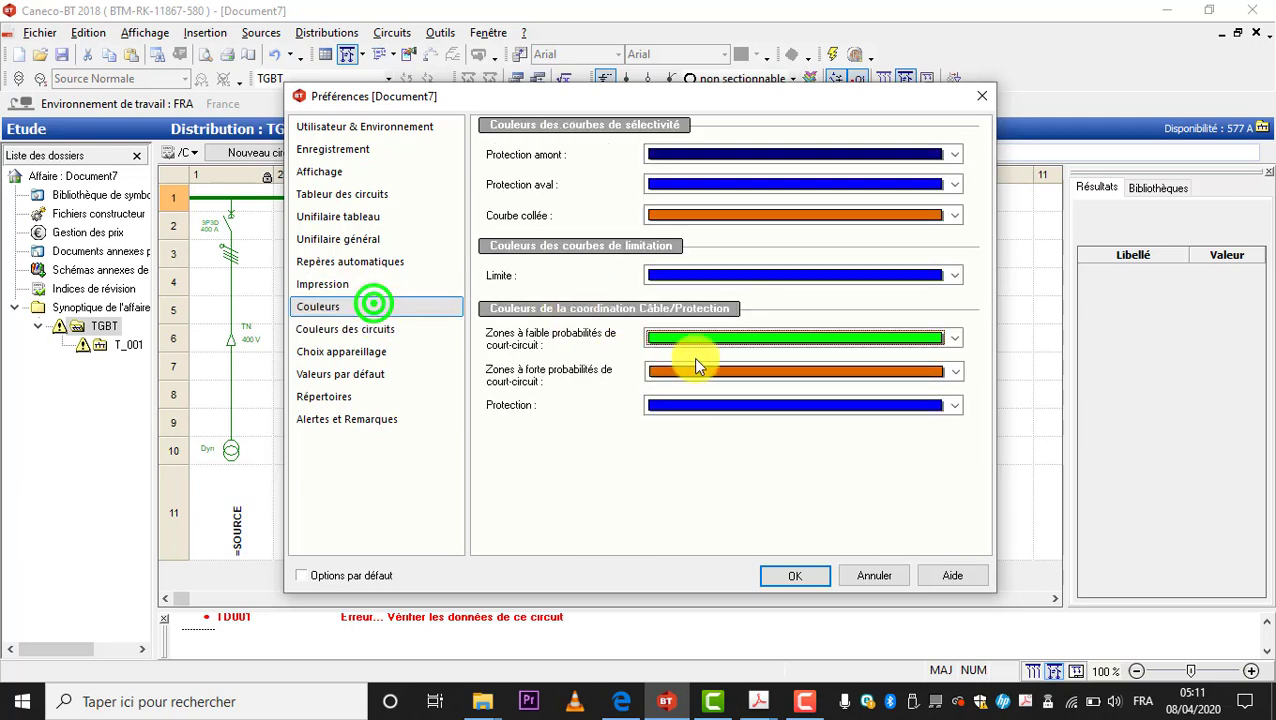
left_click(379, 419)
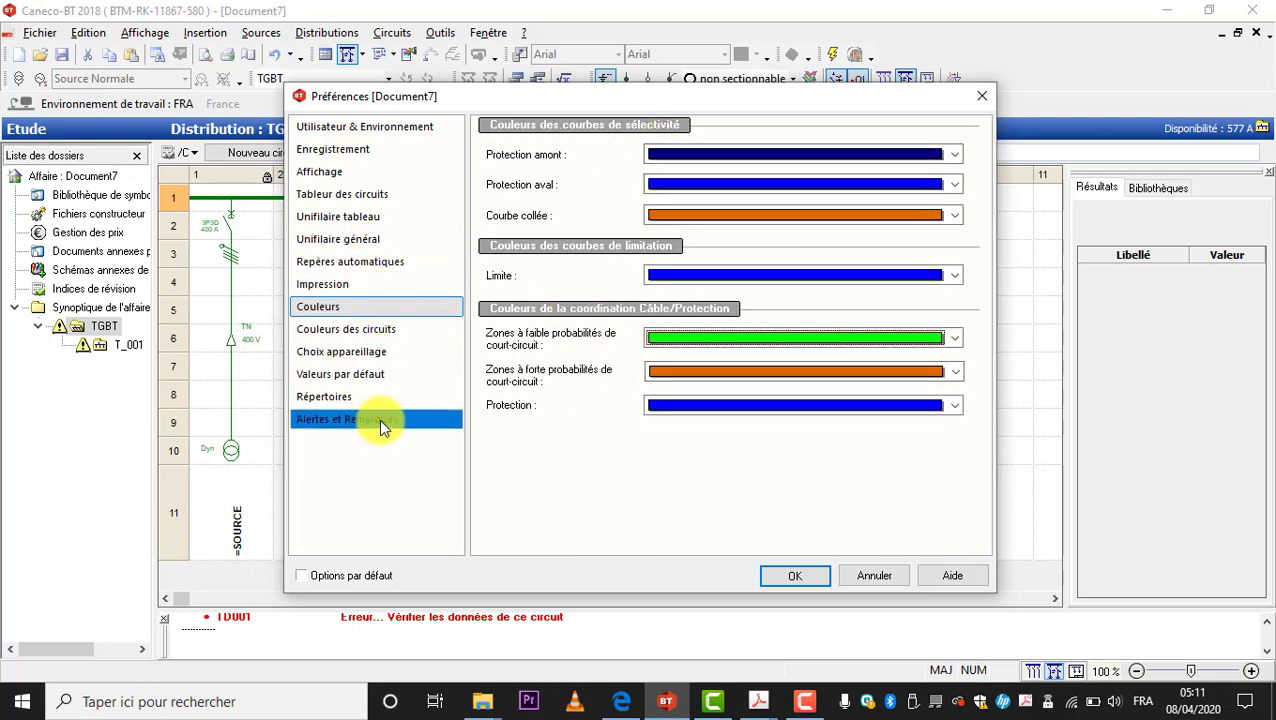
left_click(792, 580)
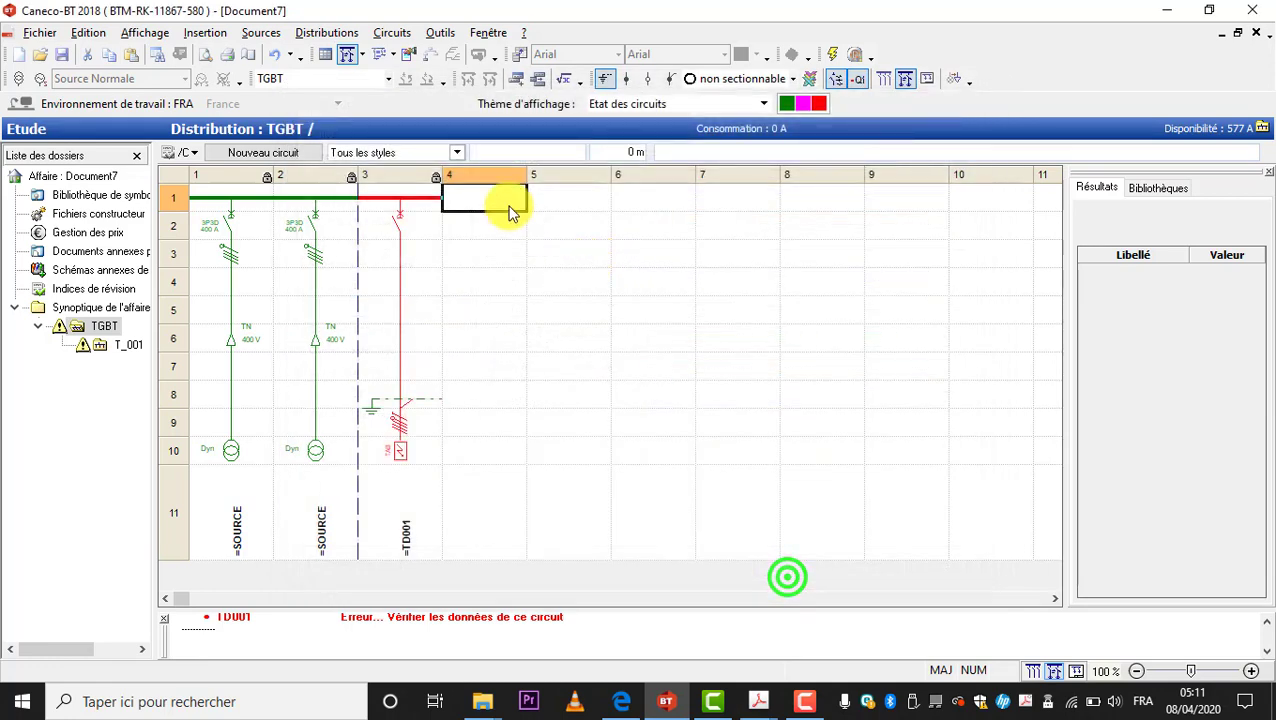
left_click(441, 30)
left_click(441, 30)
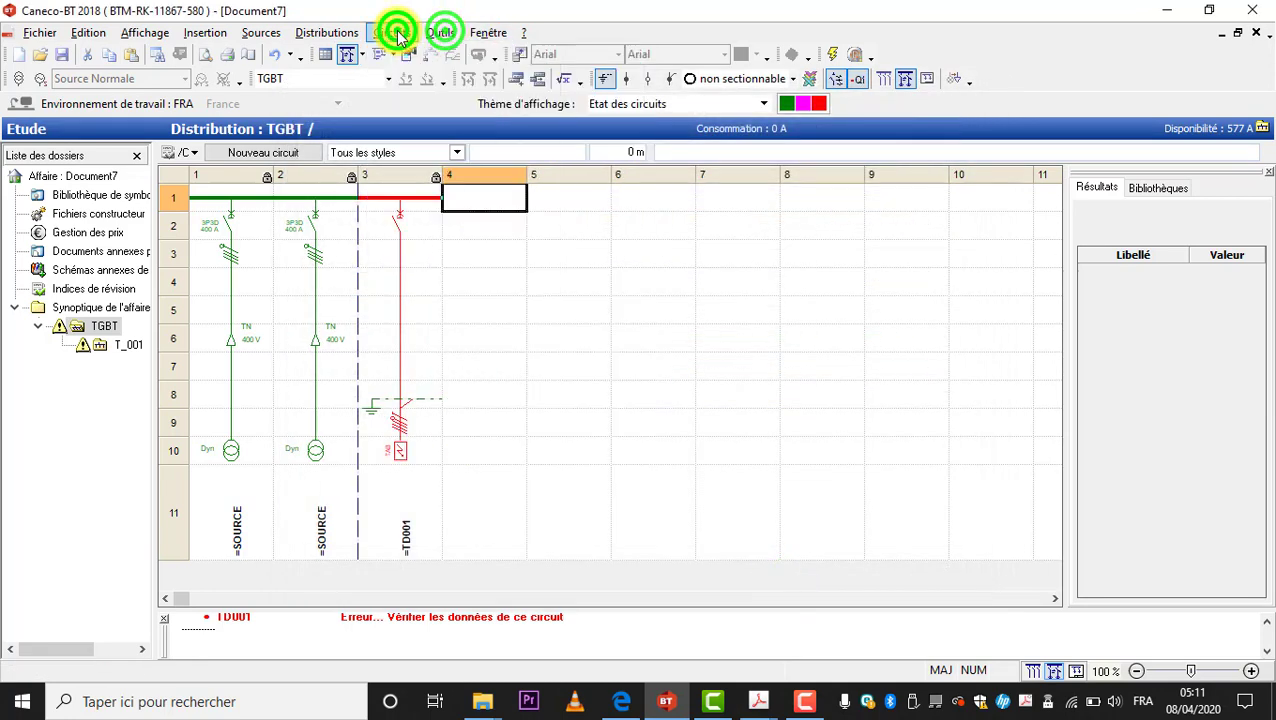
left_click(441, 31)
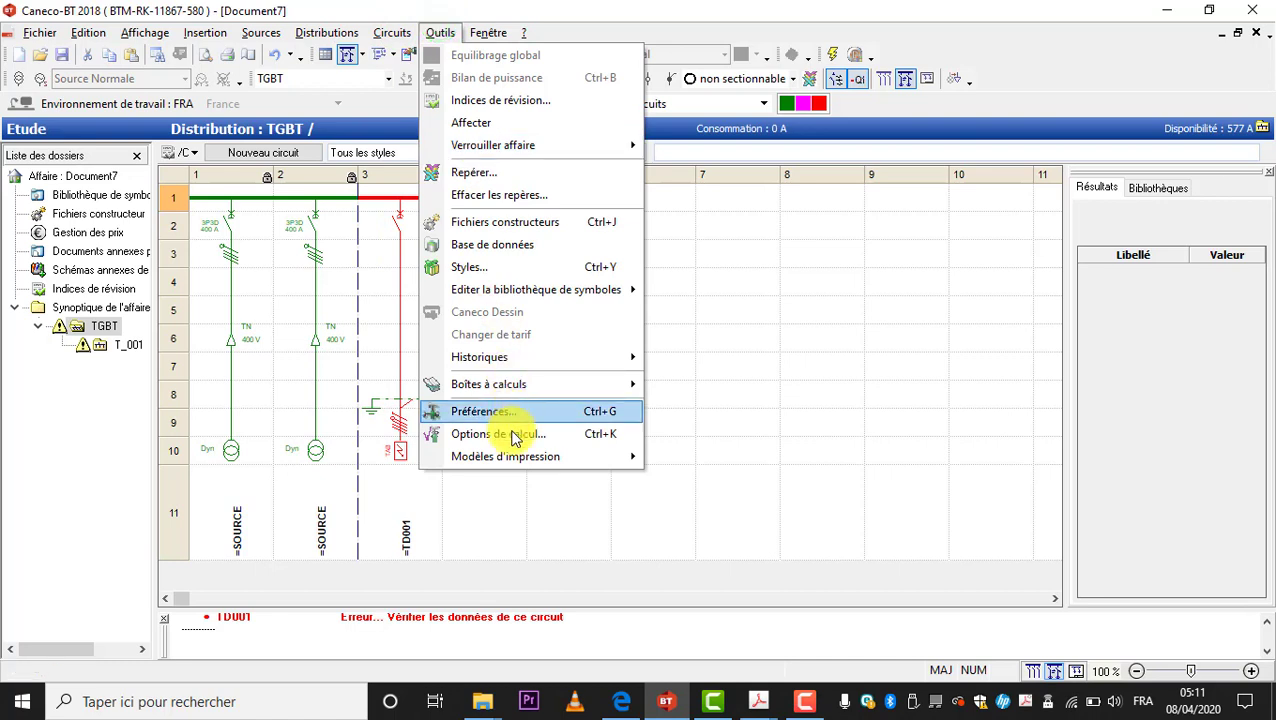
mouse_move(538, 464)
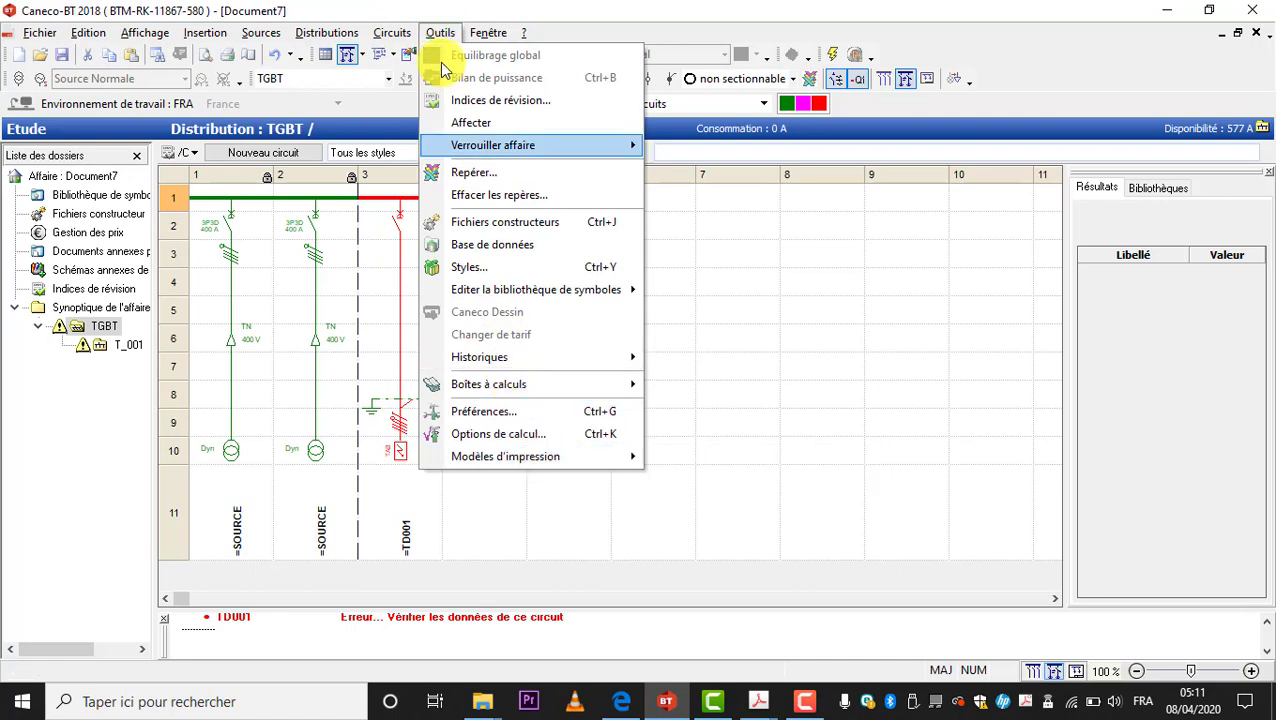
left_click(552, 374)
left_click(490, 231)
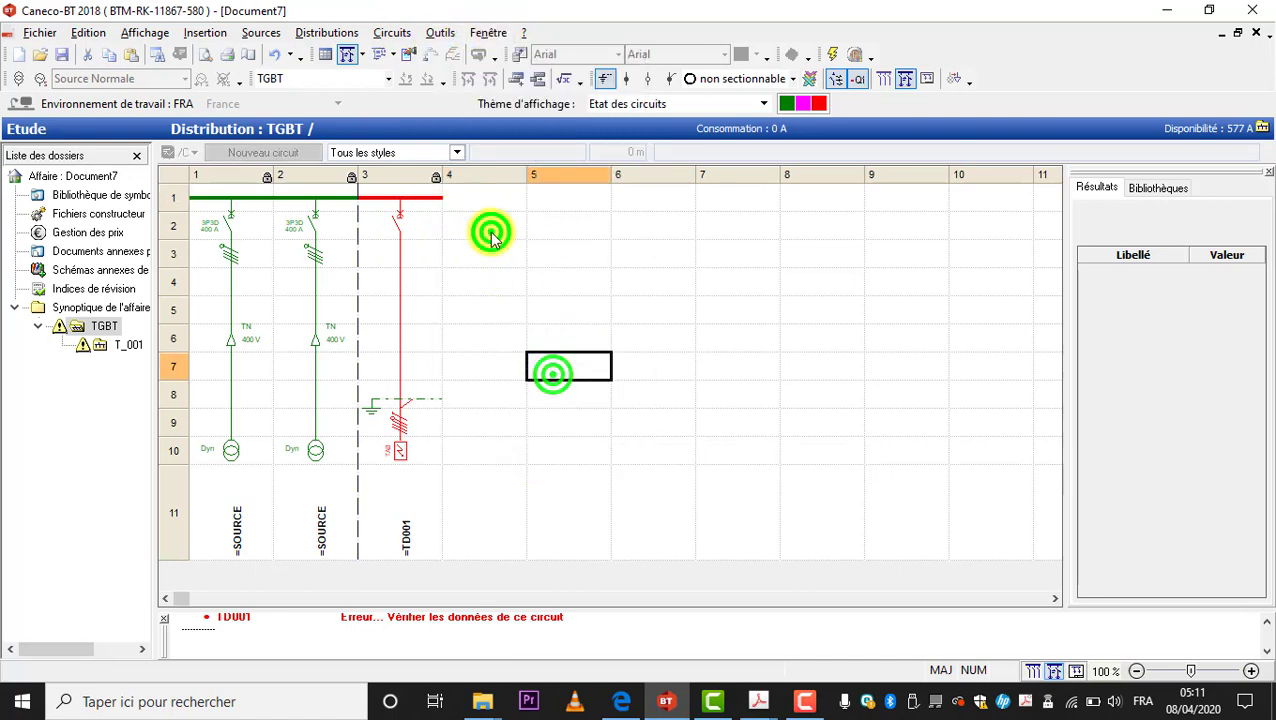
left_click(466, 194)
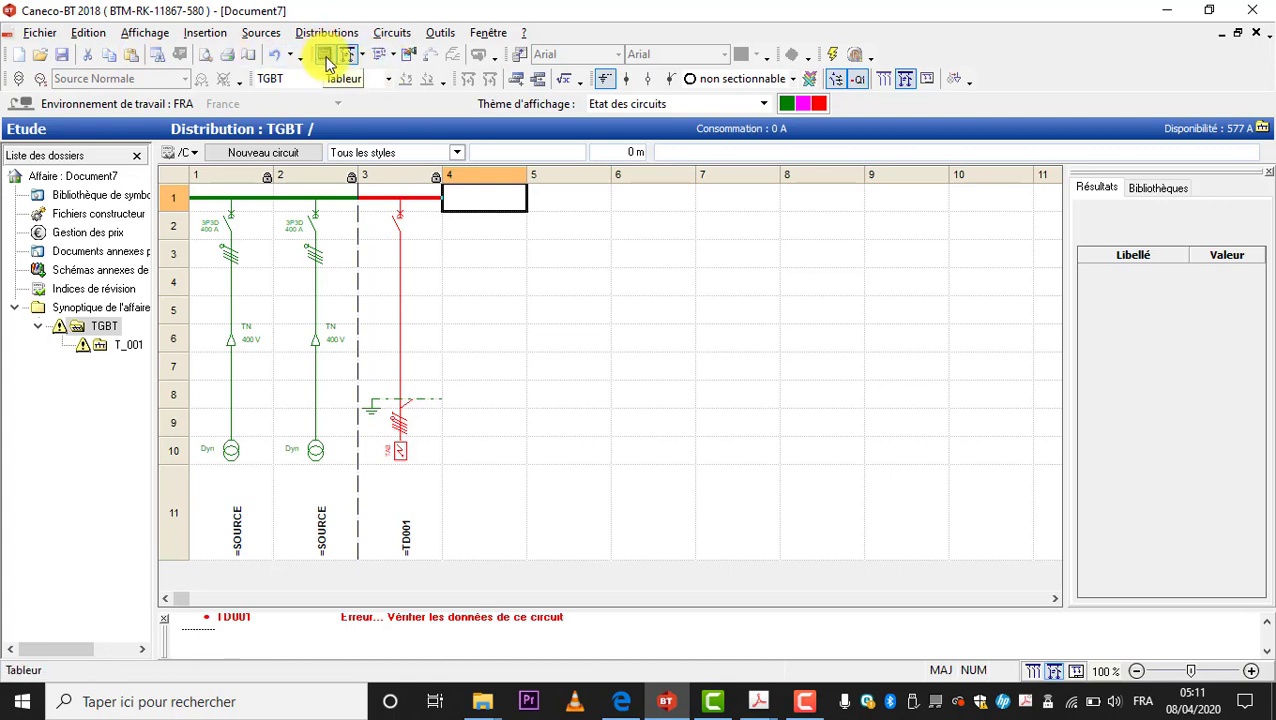
Step: View the TGBT distribution as Unifilaire tableau simplifié and return to Unifilaire tableau continu
left_click(358, 53)
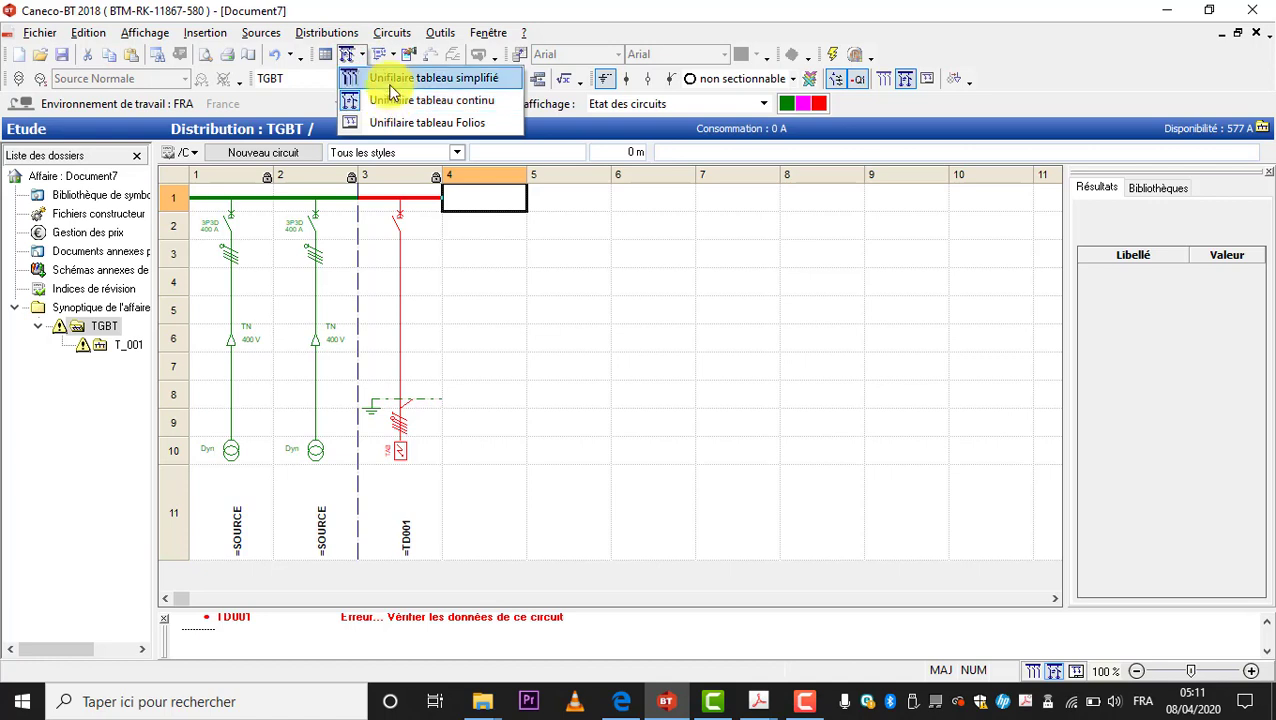
left_click(392, 77)
left_click(336, 236)
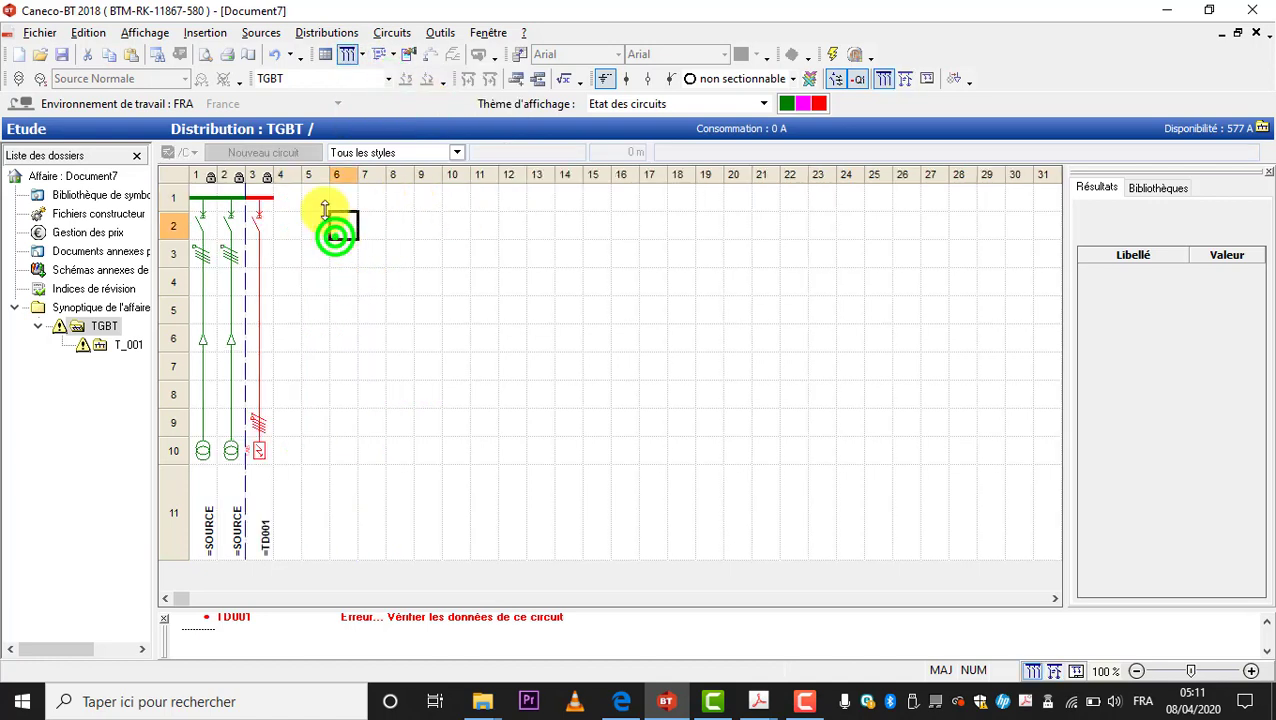
left_click(357, 53)
left_click(378, 98)
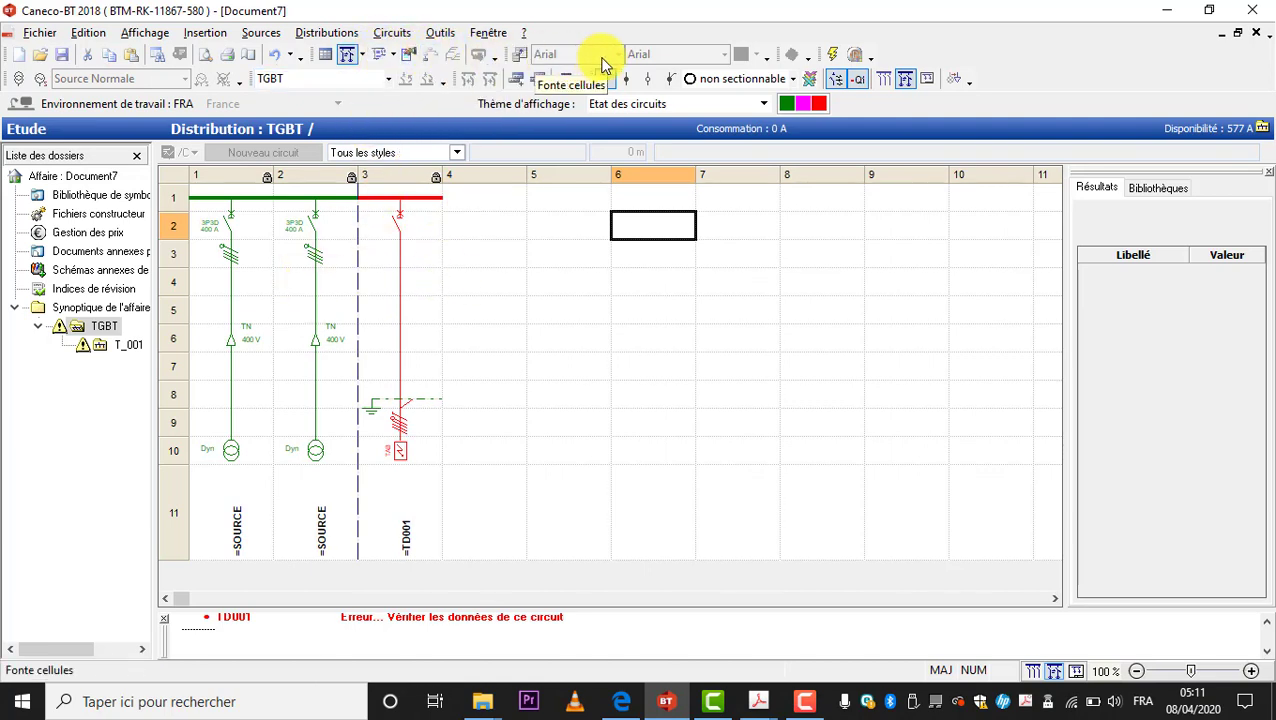
left_click(838, 84)
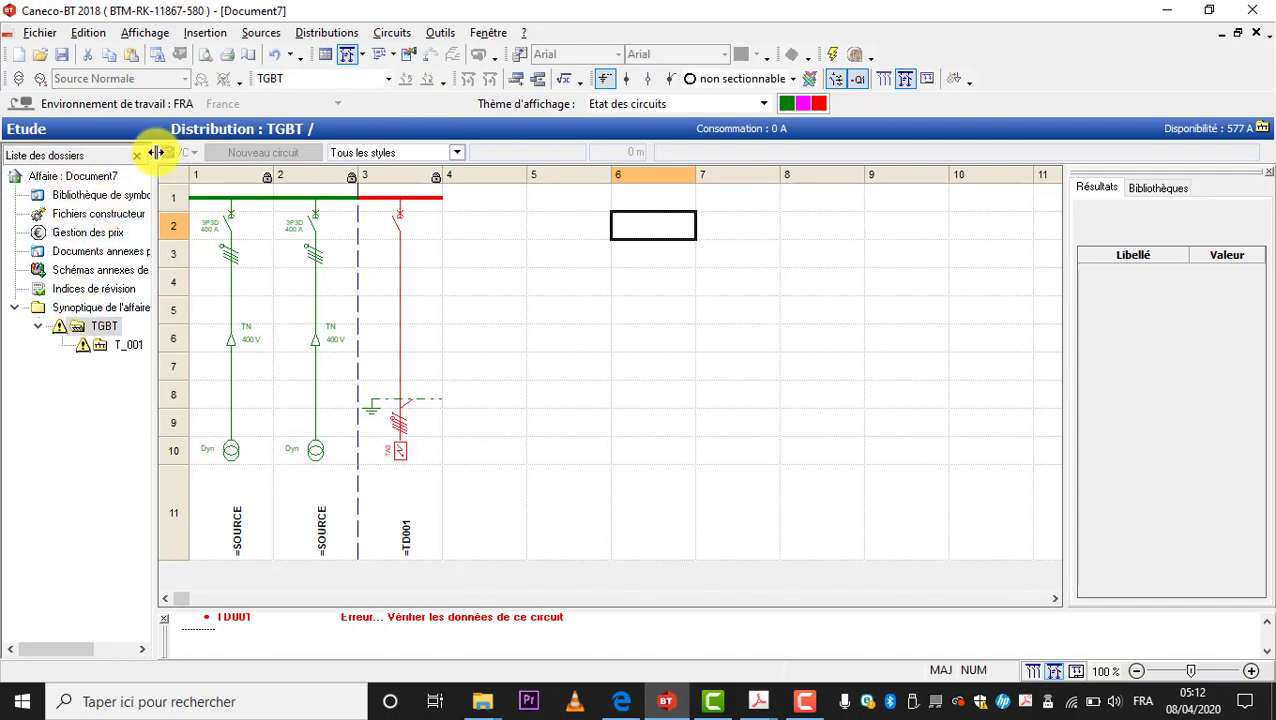
Step: Widen the project folder list and add a second Tableau circuit to the TGBT distribution, checking it in the tree
left_click_drag(156, 152, 248, 180)
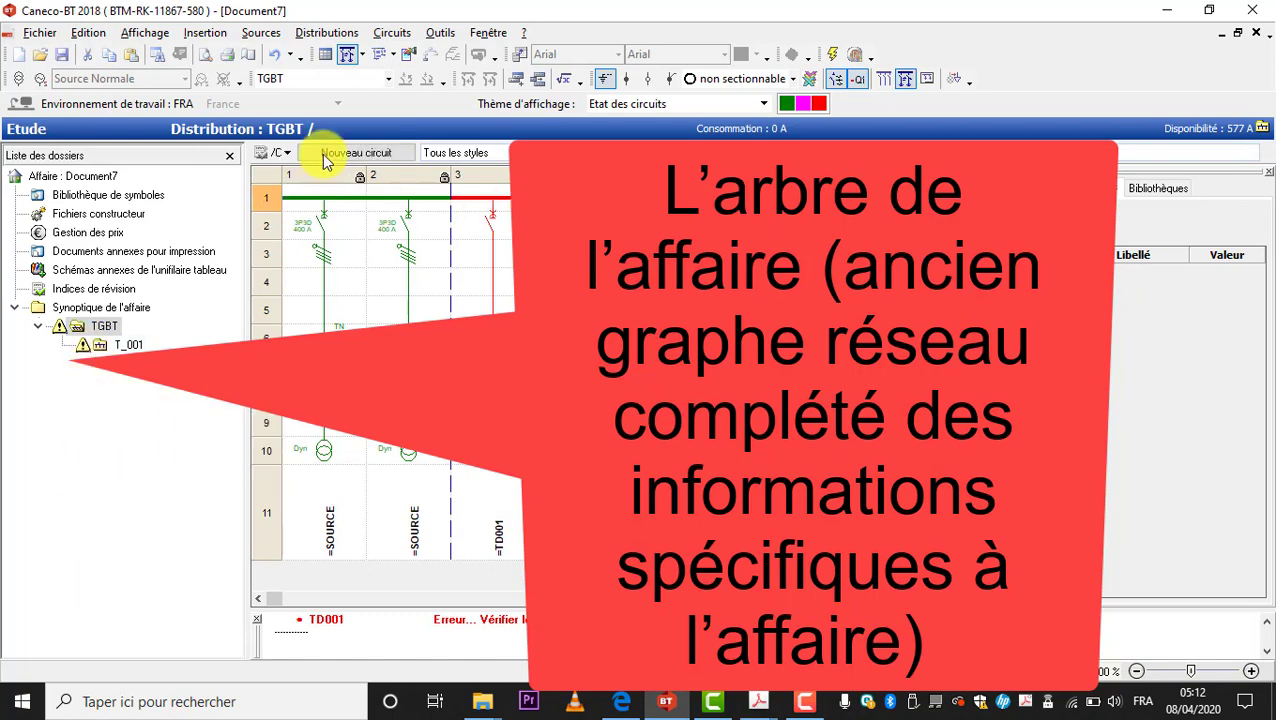
left_click(342, 152)
left_click(365, 275)
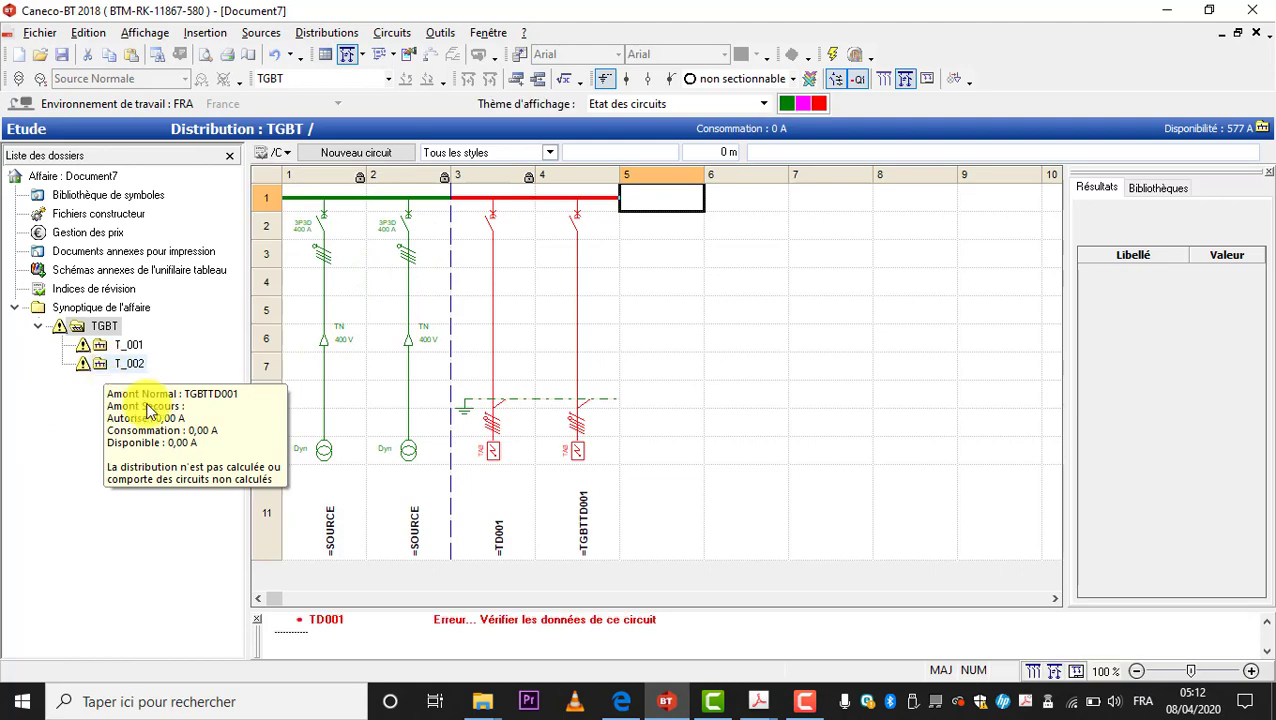
left_click(37, 326)
left_click(37, 326)
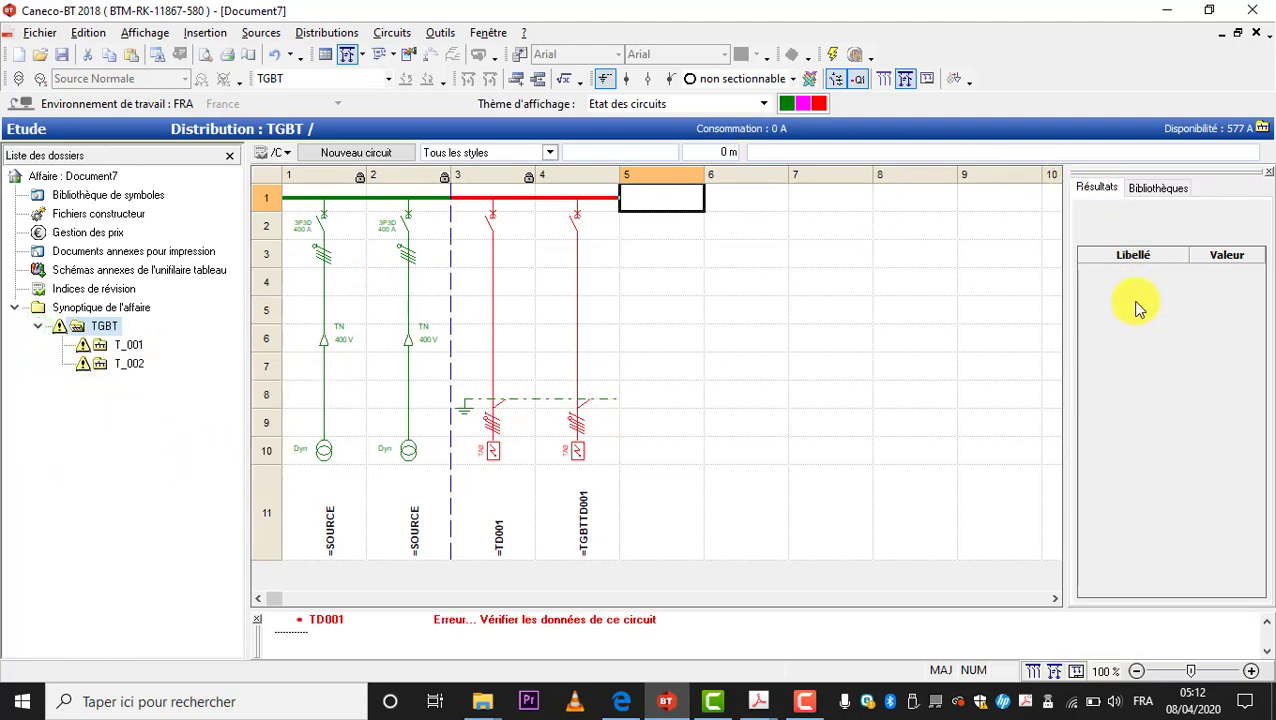
Step: Set the new TGBTTD001 circuit's consumption to 10 kW and cable length to 10 m, calculate it and accept the circuit sheet
left_click(499, 362)
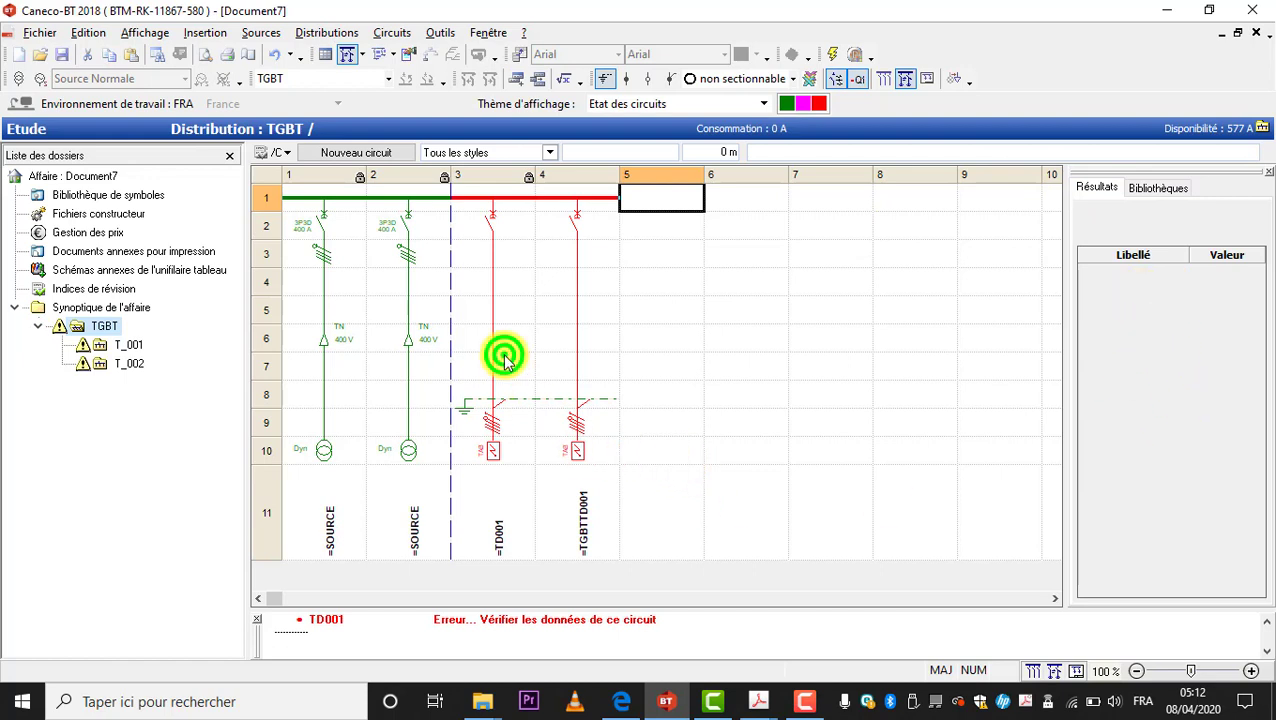
left_click(570, 366)
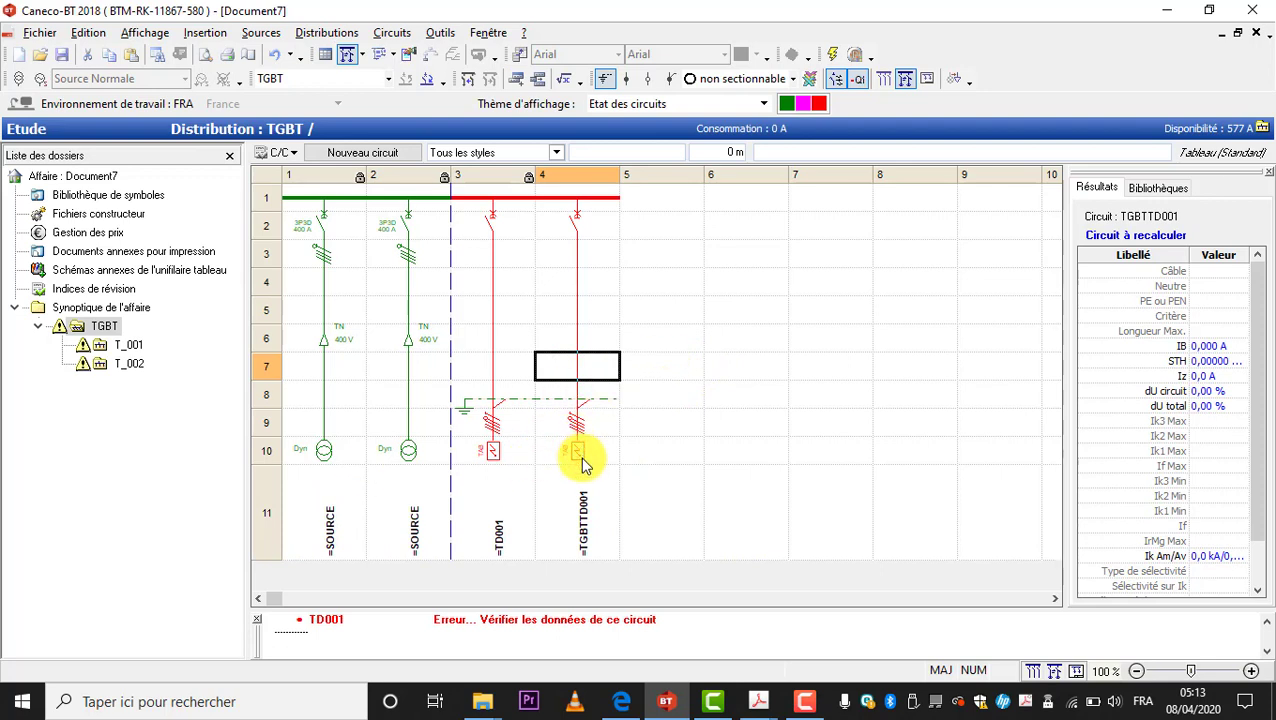
left_click(672, 341)
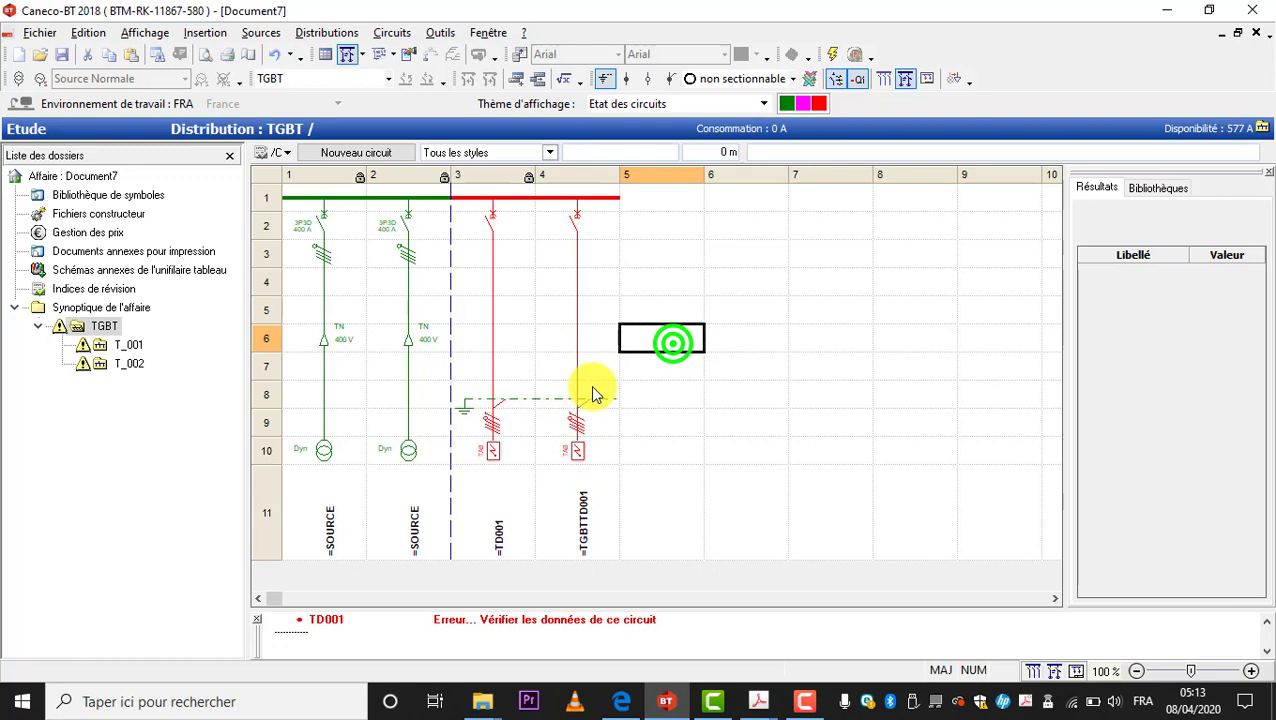
left_click(579, 449)
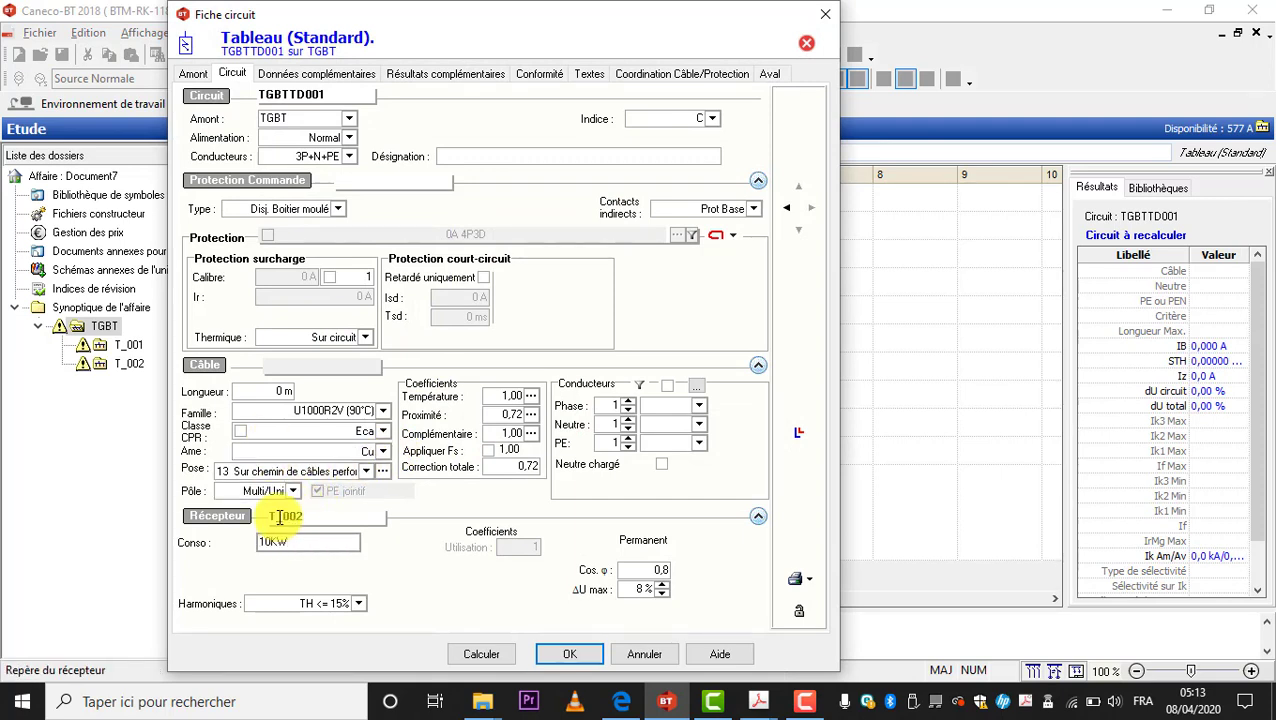
left_click(262, 394)
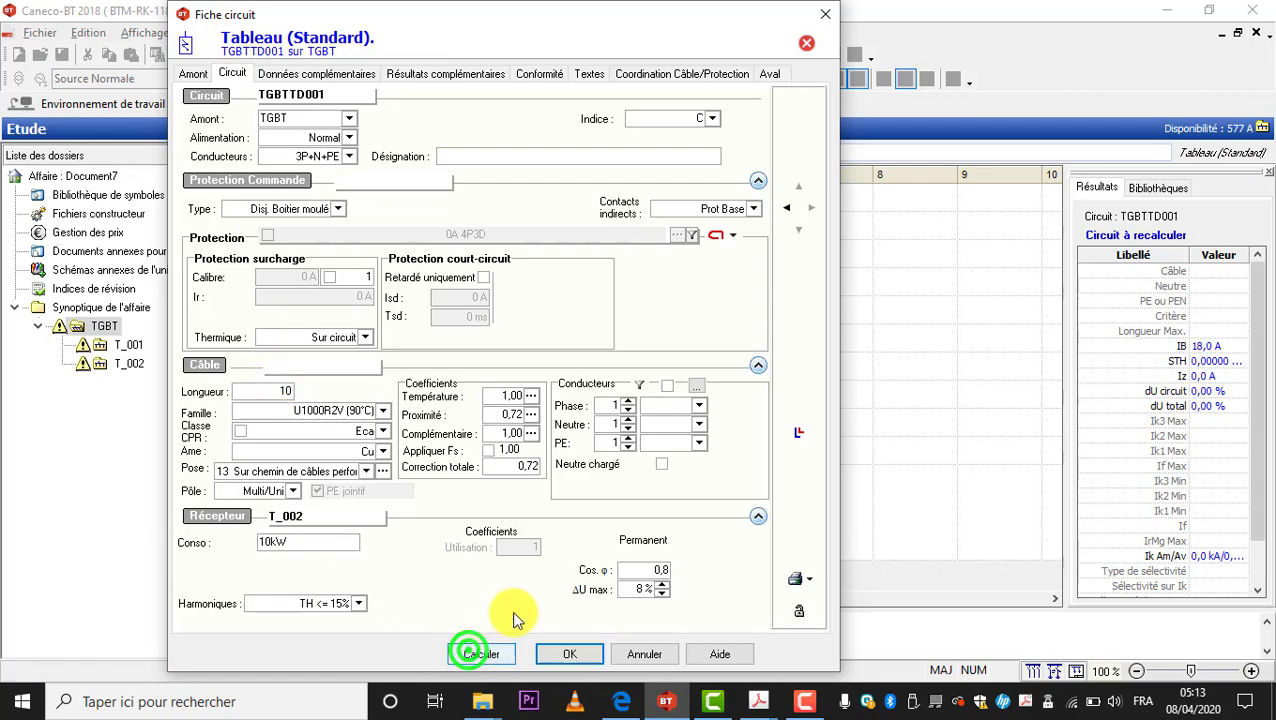
left_click(566, 660)
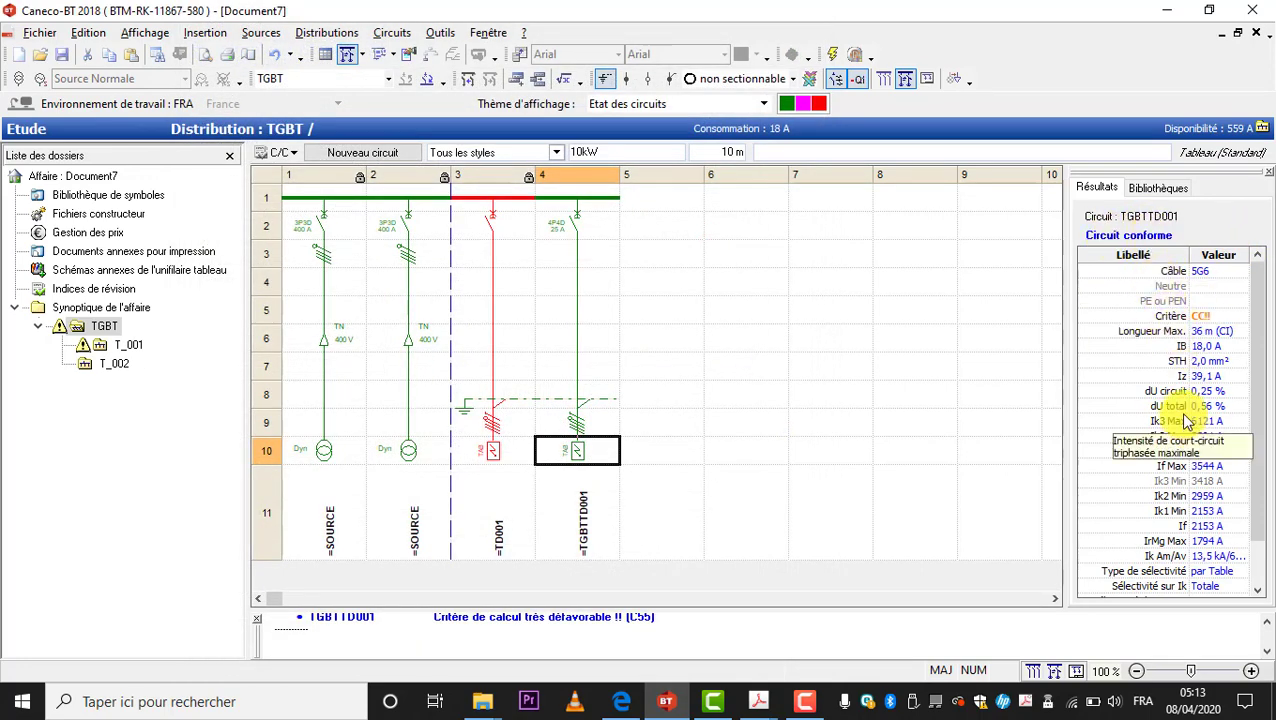
Step: Review the full list of calculation results for circuit TGBTTD001
scroll(1190, 420, "down", 1)
left_click_drag(1256, 315, 1254, 398)
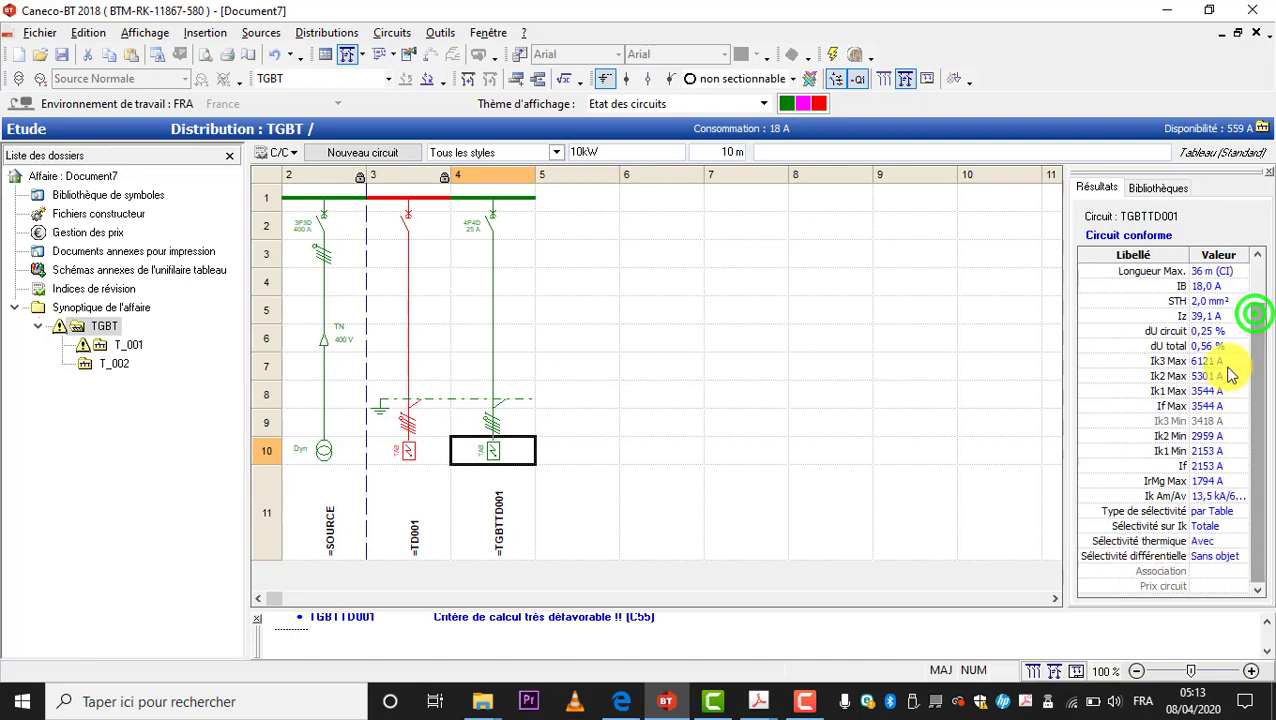
left_click_drag(1250, 336, 1165, 160)
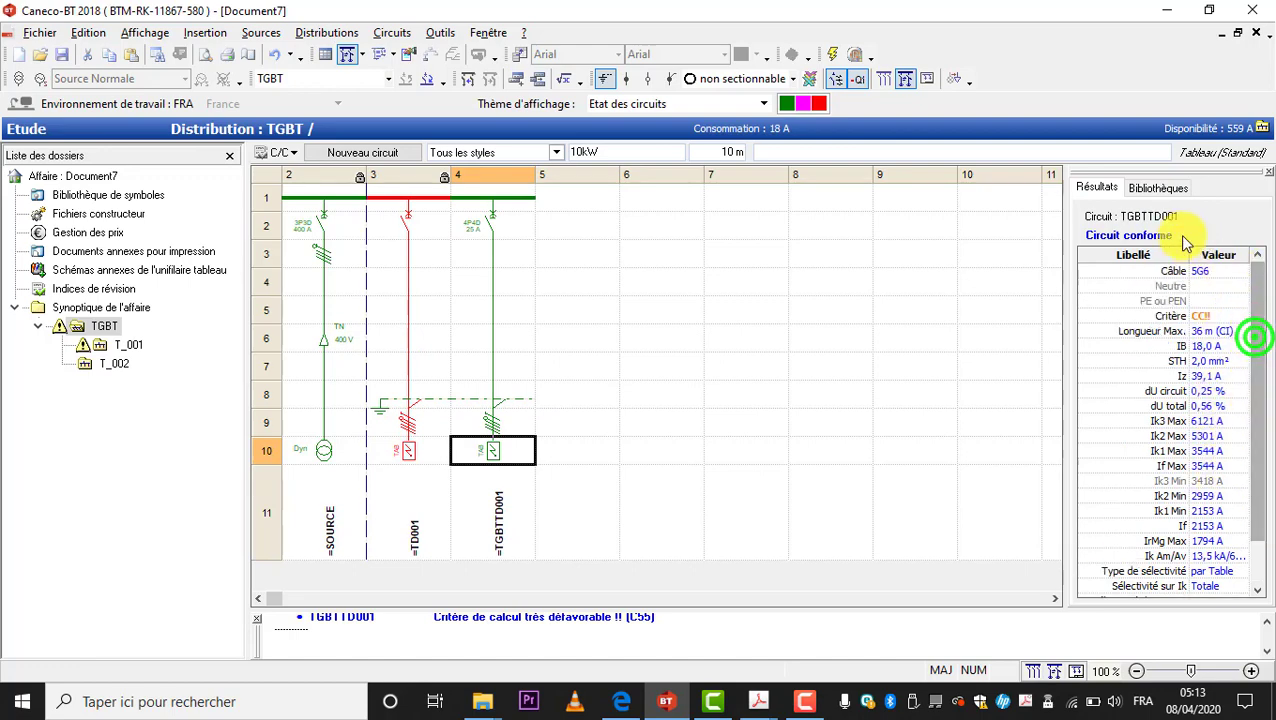
Step: Browse the symbol library and place the Wh meter symbol from the Divers category in row 4 of circuit TGBTTD001
left_click(1158, 187)
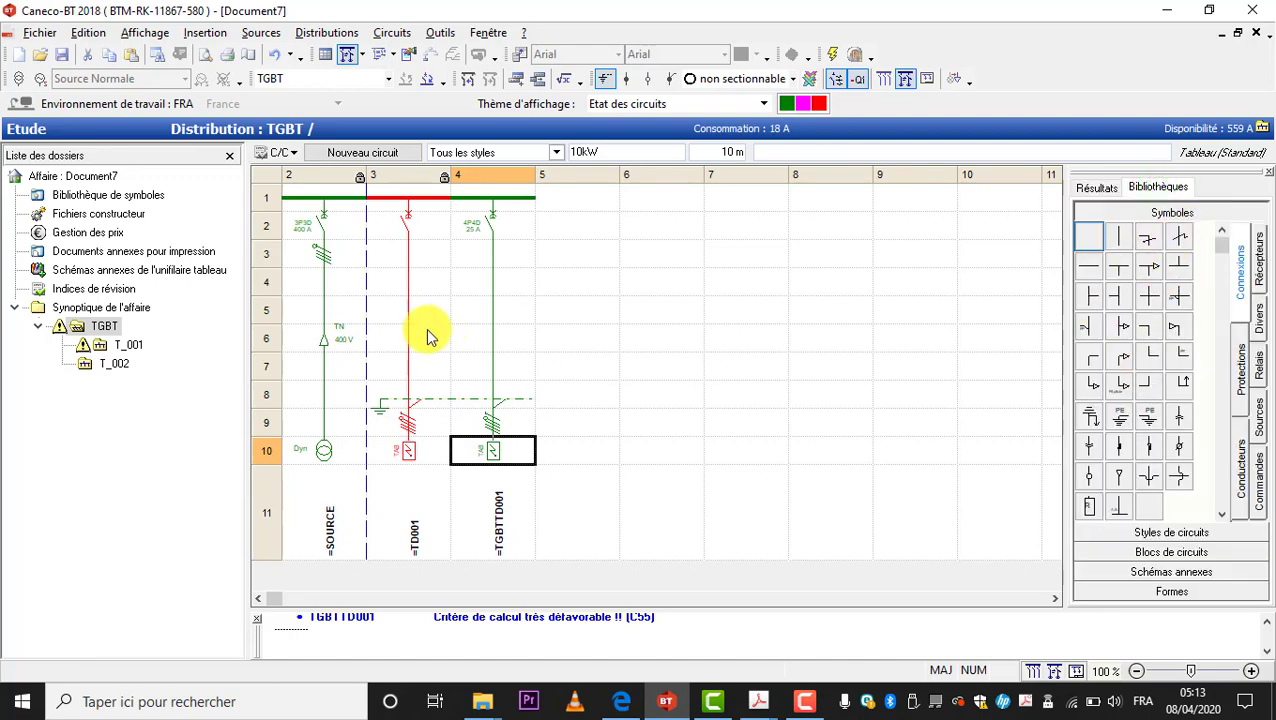
left_click(1242, 396)
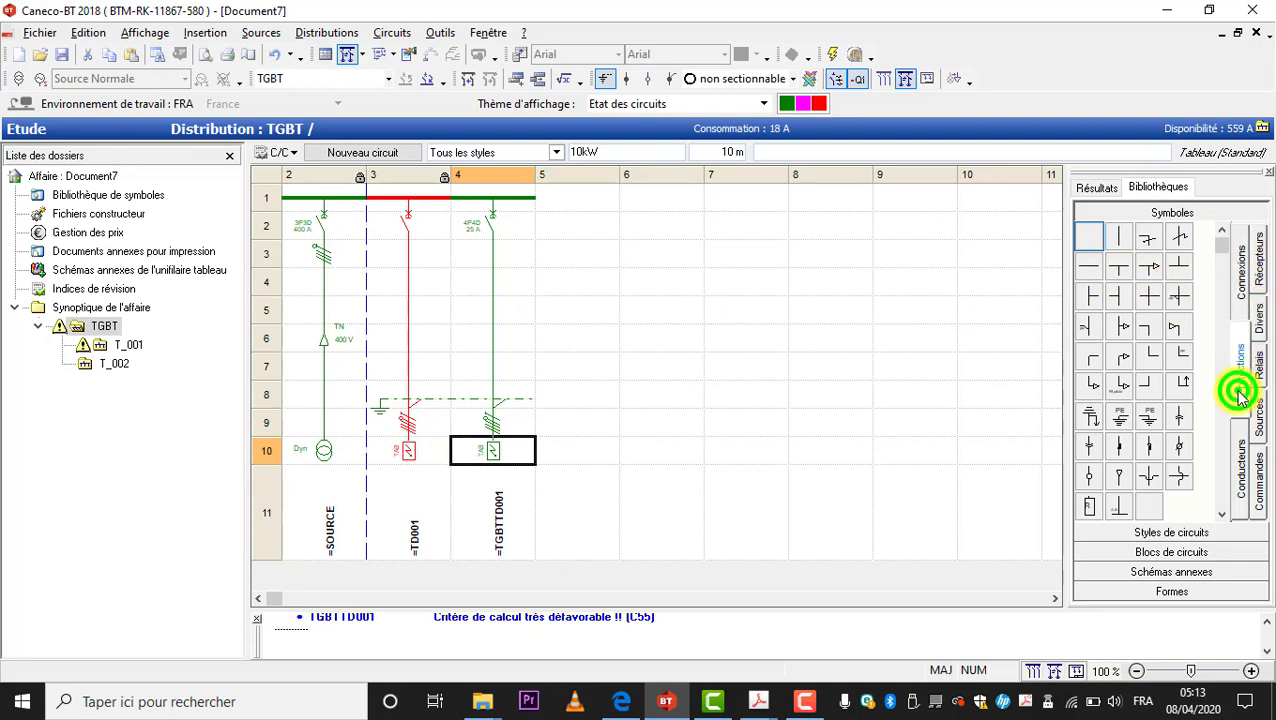
left_click(1258, 262)
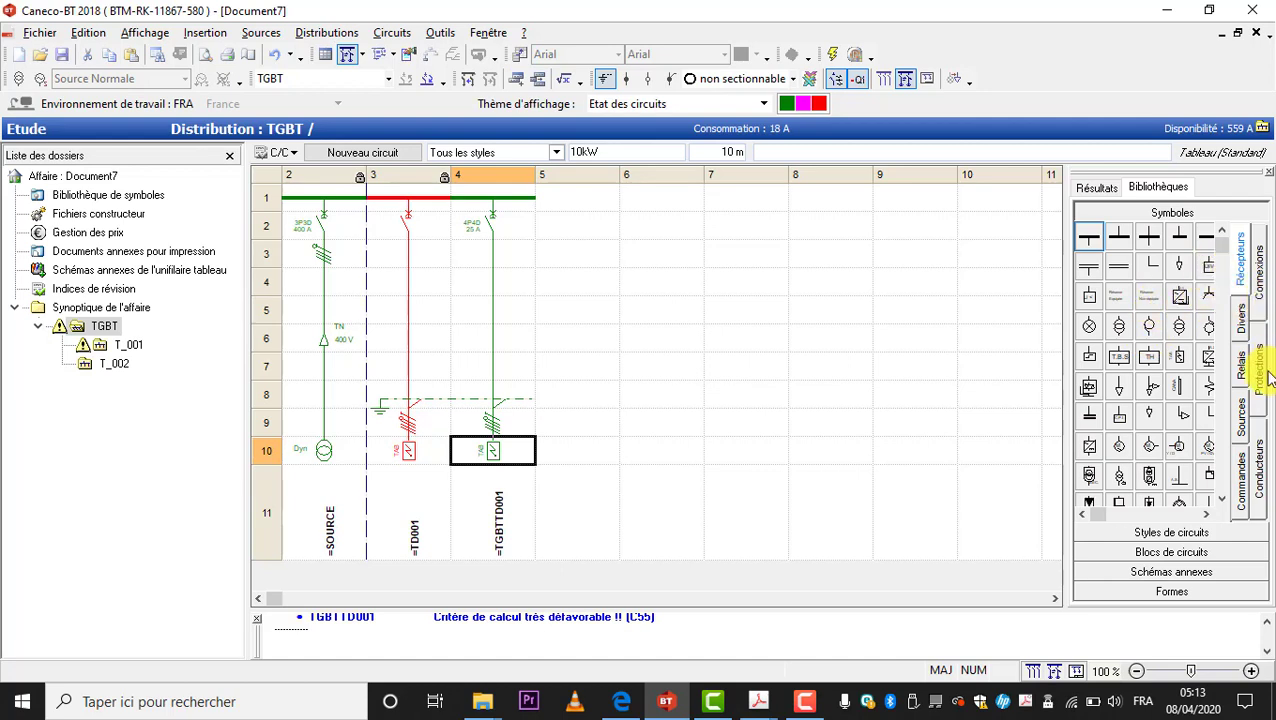
left_click(1239, 322)
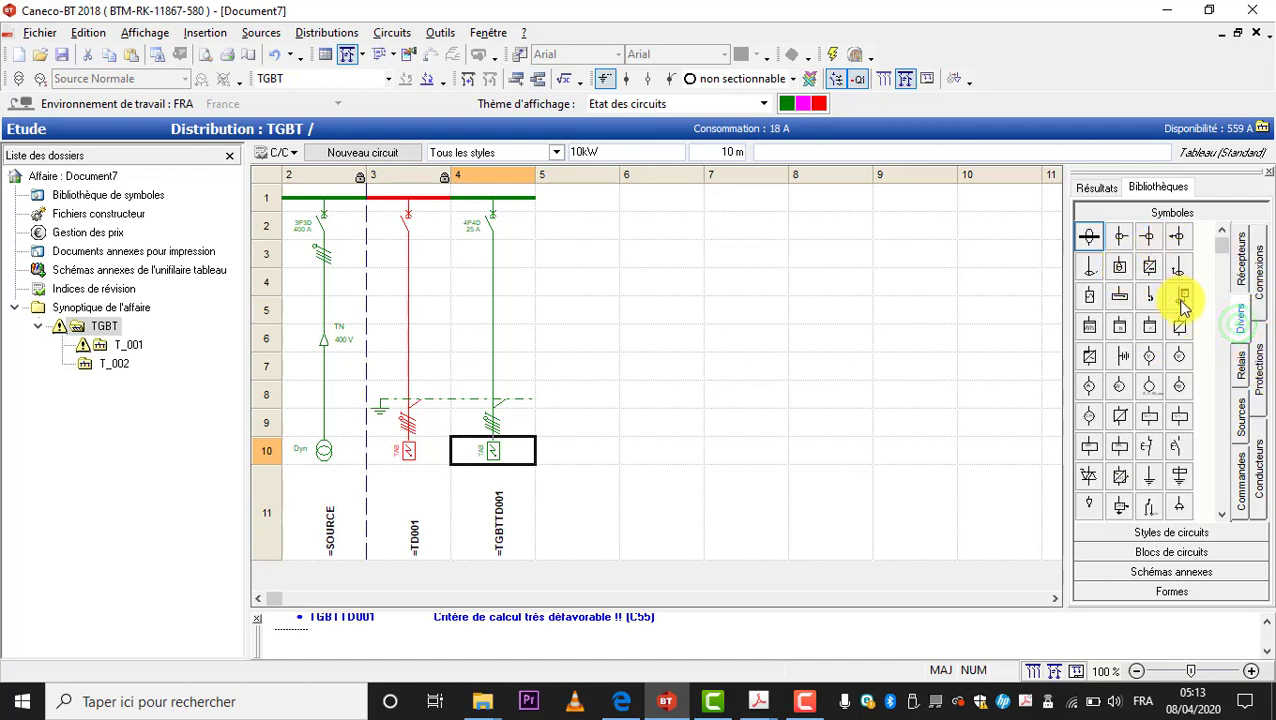
left_click_drag(1089, 326, 493, 288)
left_click(605, 342)
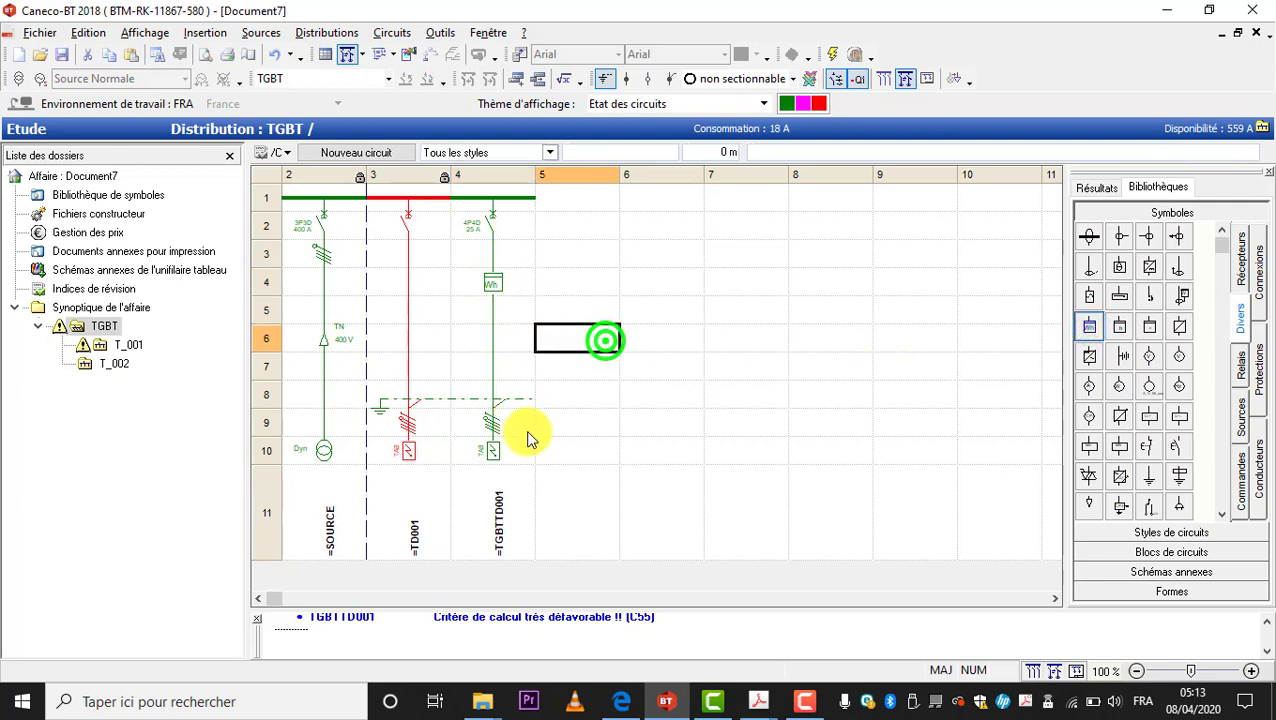
left_click(720, 318)
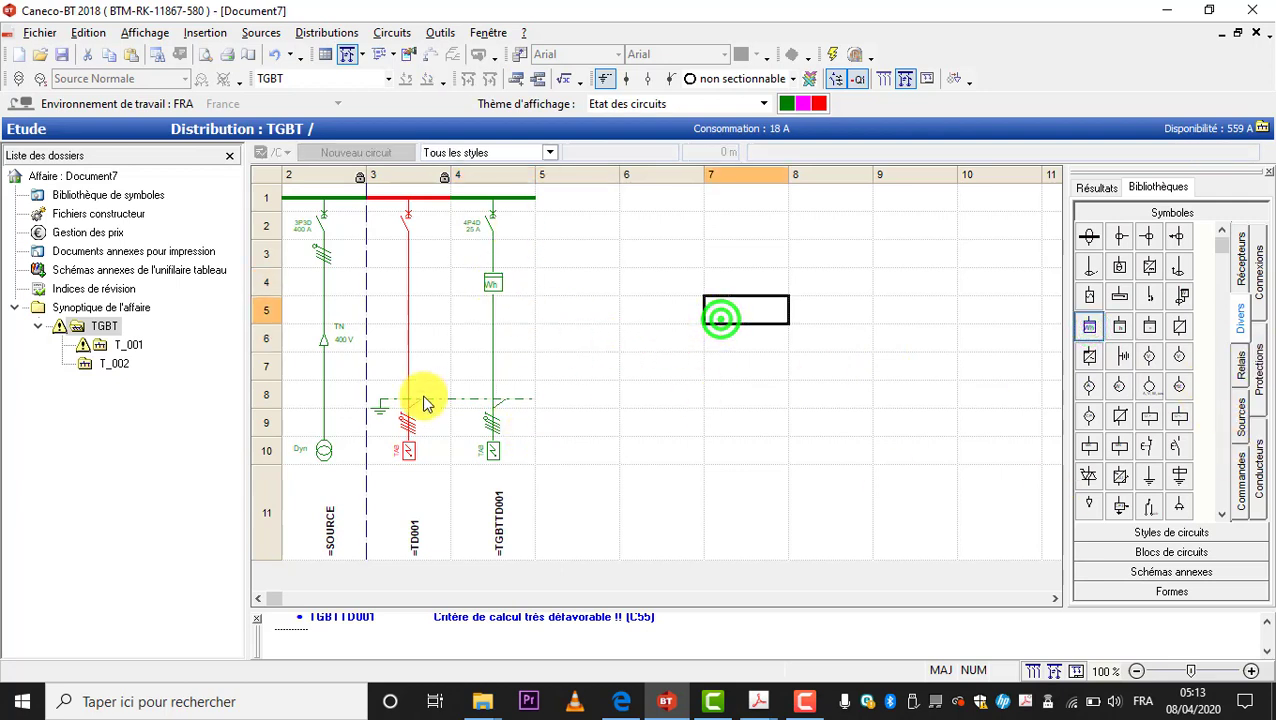
left_click(456, 336)
left_click(562, 320)
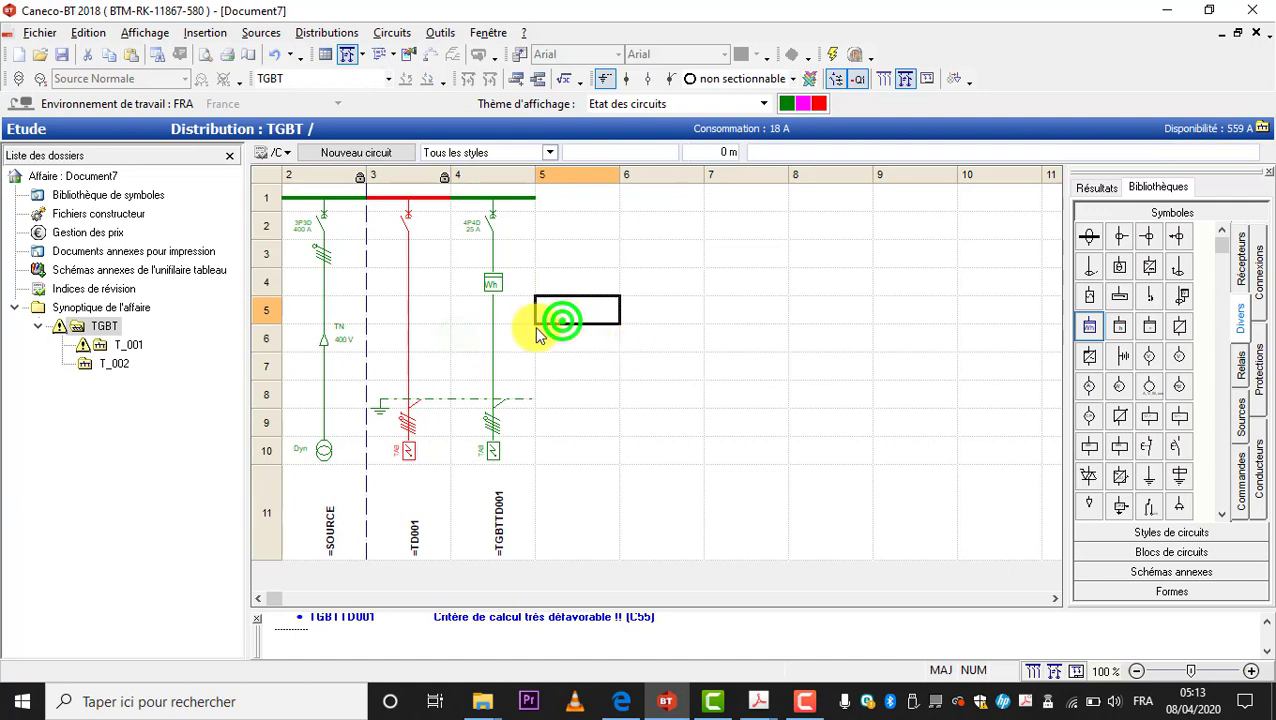